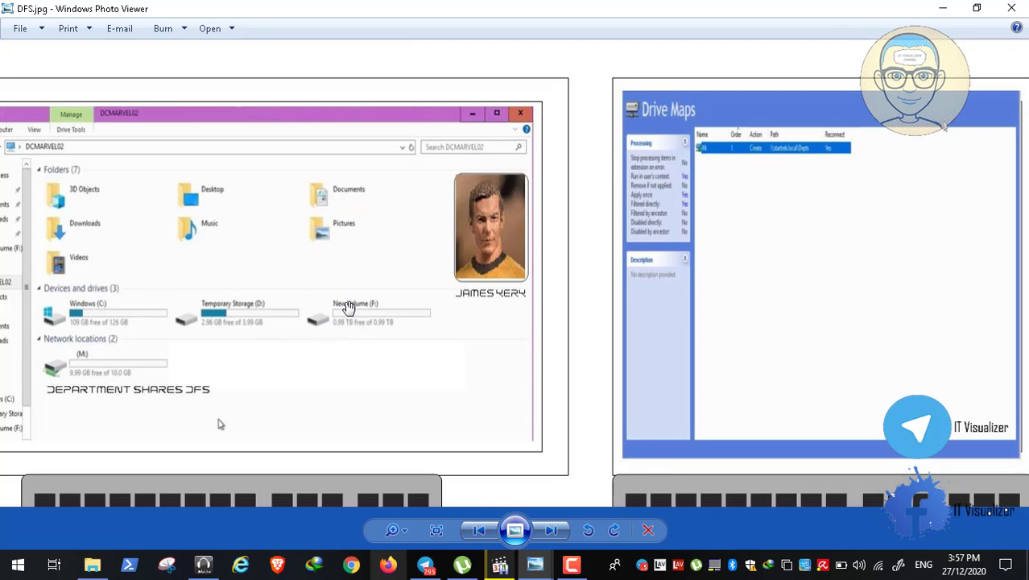
- Pan the DFS diagram across the server folders, replicating servers, ship row and Data Cube hierarchy
drag(348, 308, 356, 469)
drag(540, 218, 524, 372)
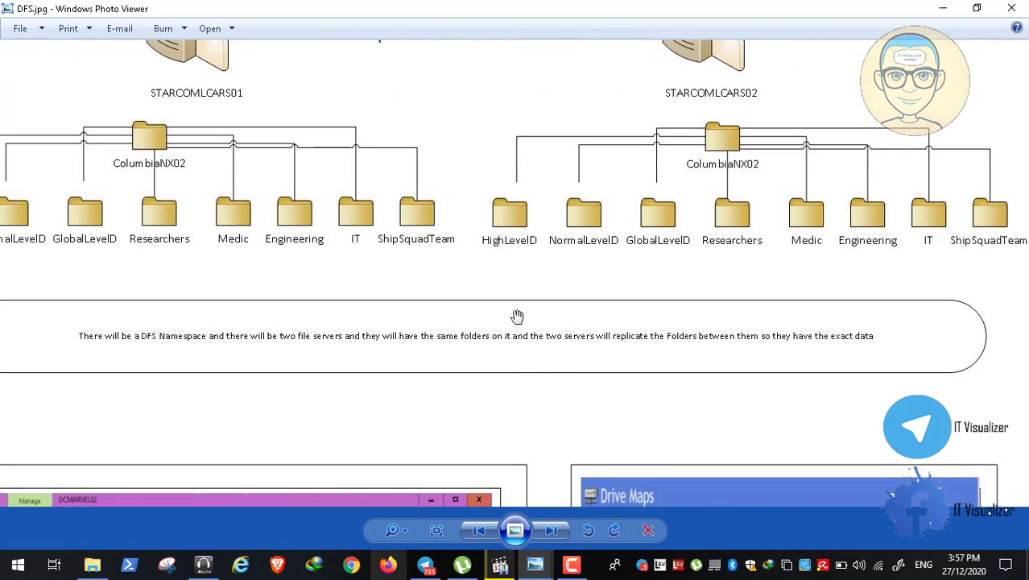
drag(518, 316, 515, 471)
drag(476, 153, 473, 338)
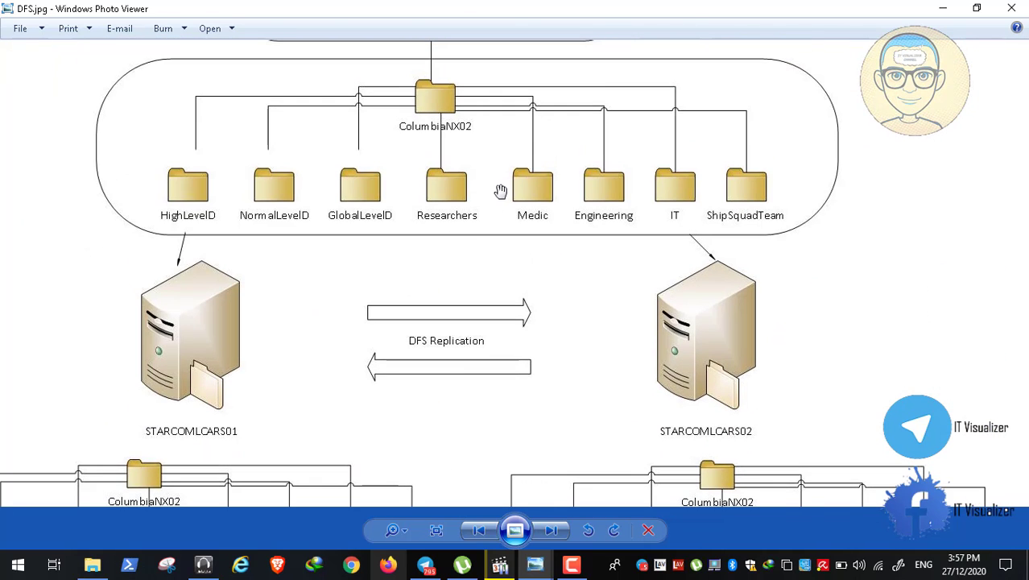
drag(500, 191, 470, 500)
drag(483, 175, 473, 433)
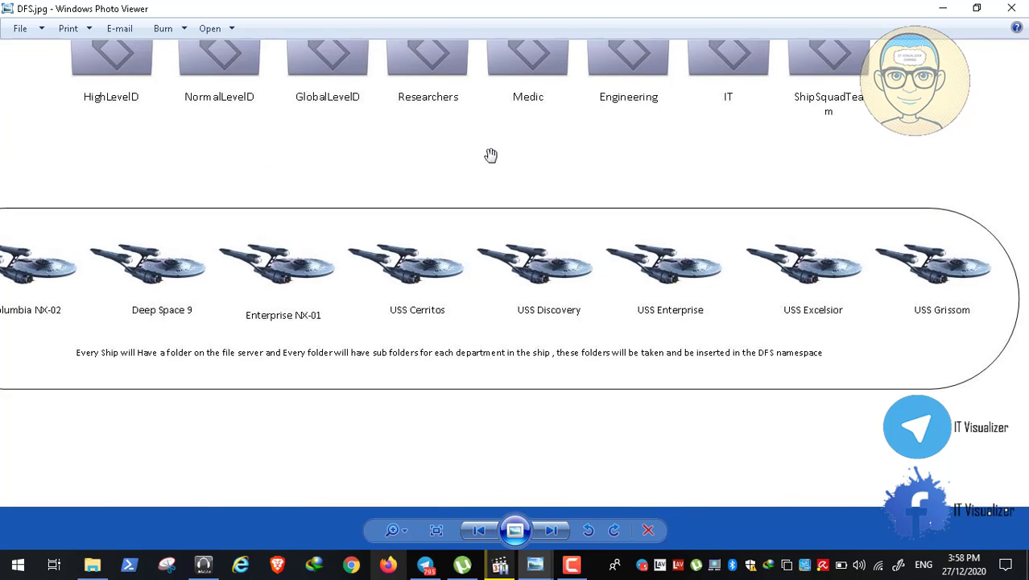
drag(492, 154, 499, 445)
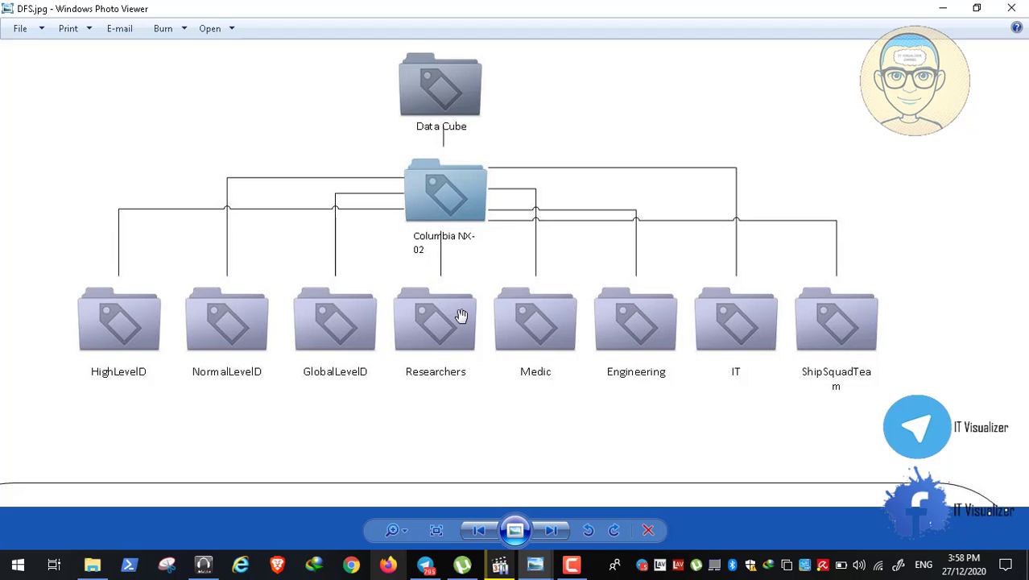
- Review the Depts namespace, both file servers' folders and Drive Maps screenshots, then minimize the diagram
drag(469, 295, 466, 199)
drag(413, 361, 402, 58)
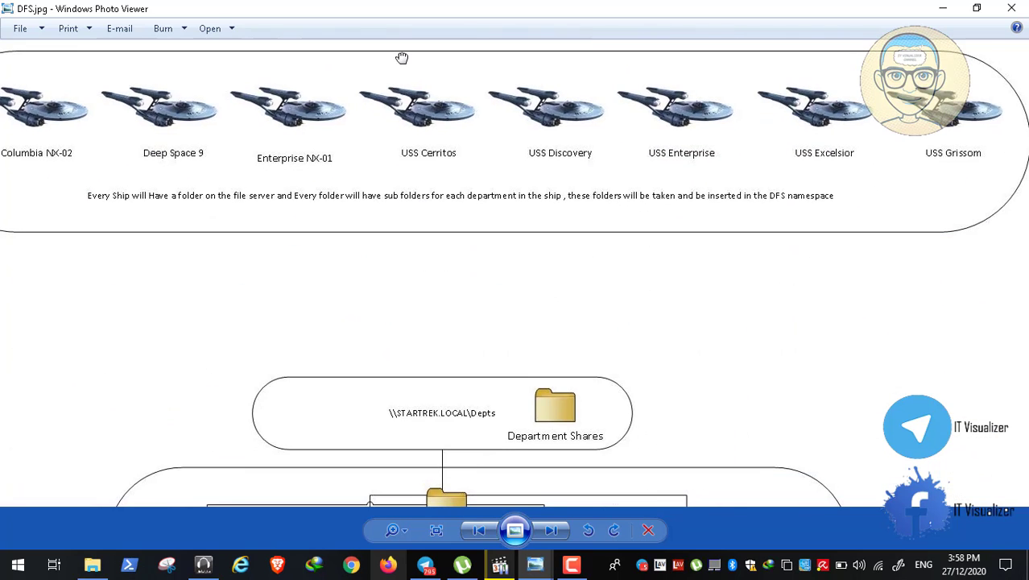
drag(363, 471, 361, 253)
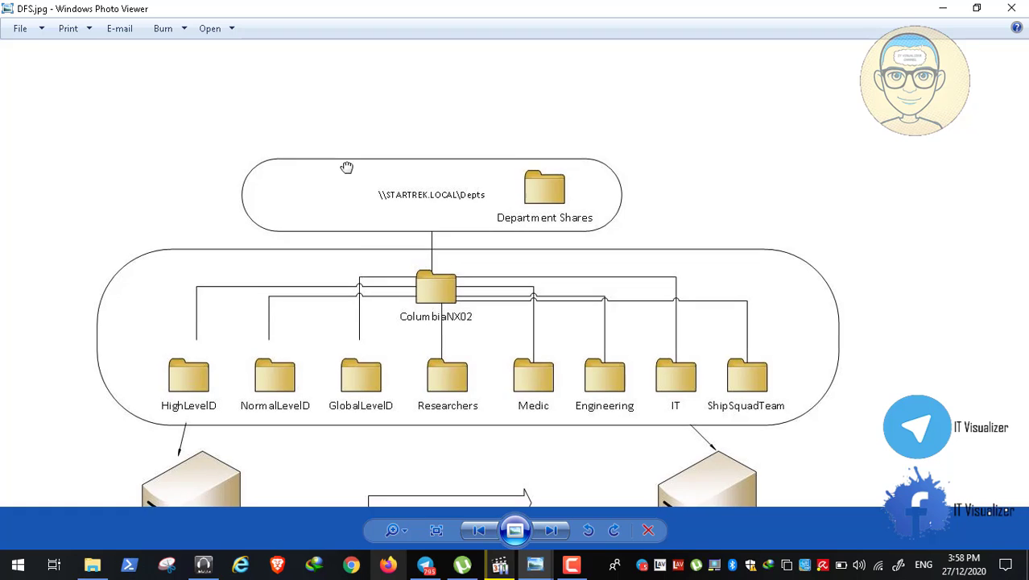
drag(346, 167, 345, 9)
drag(314, 464, 377, 88)
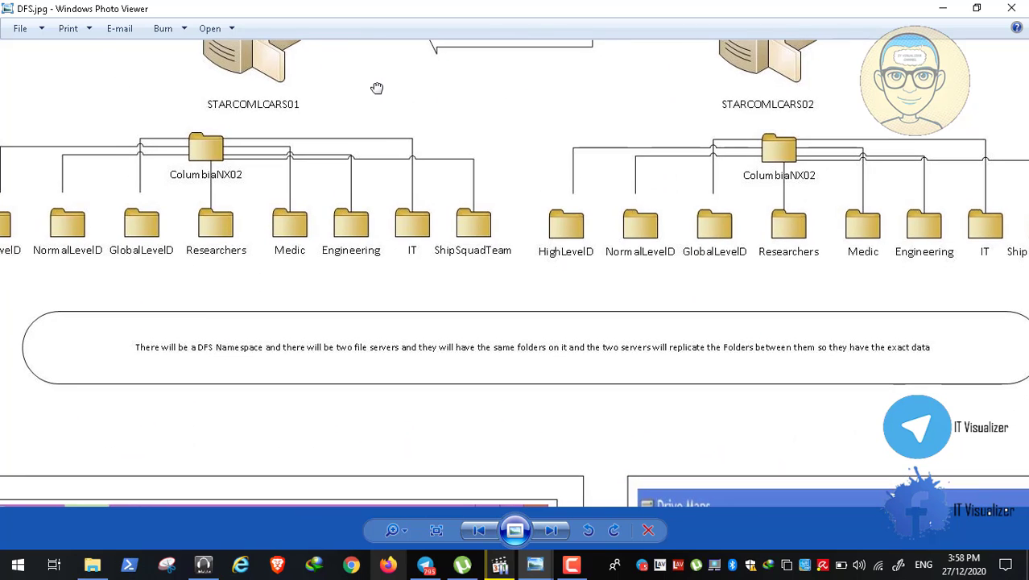
drag(389, 177, 390, 4)
drag(414, 434, 398, 122)
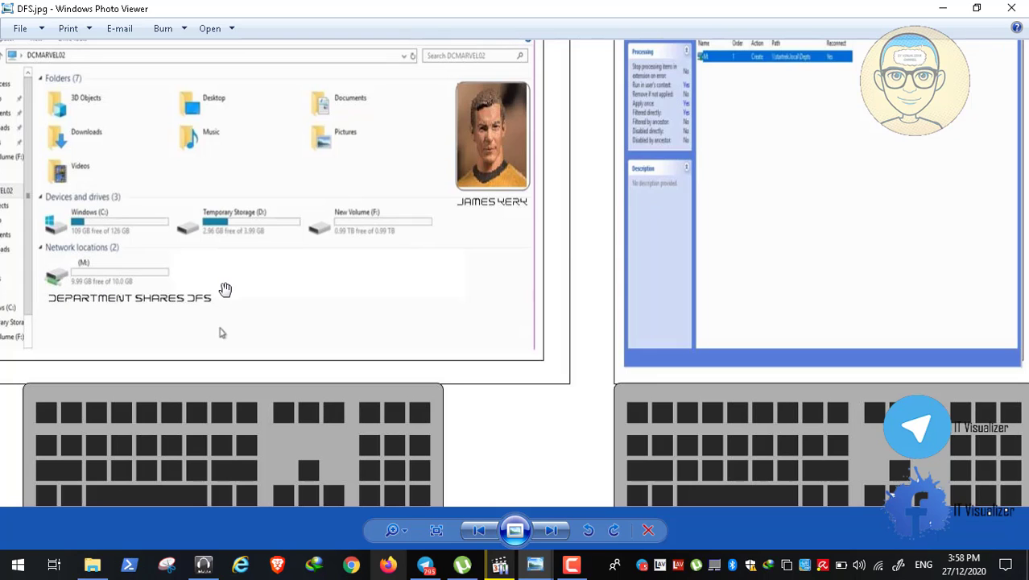
drag(568, 256, 535, 300)
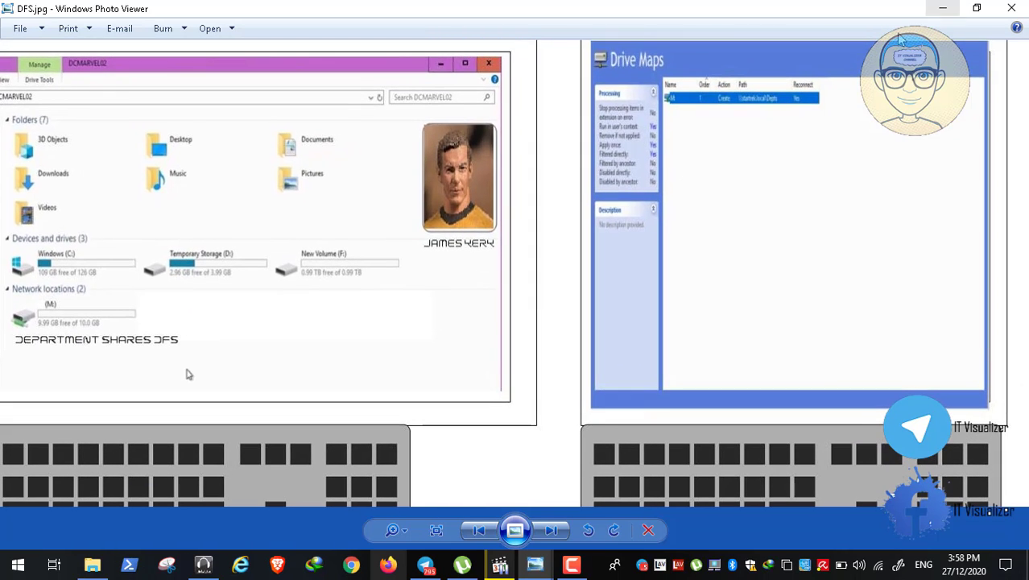
click(943, 8)
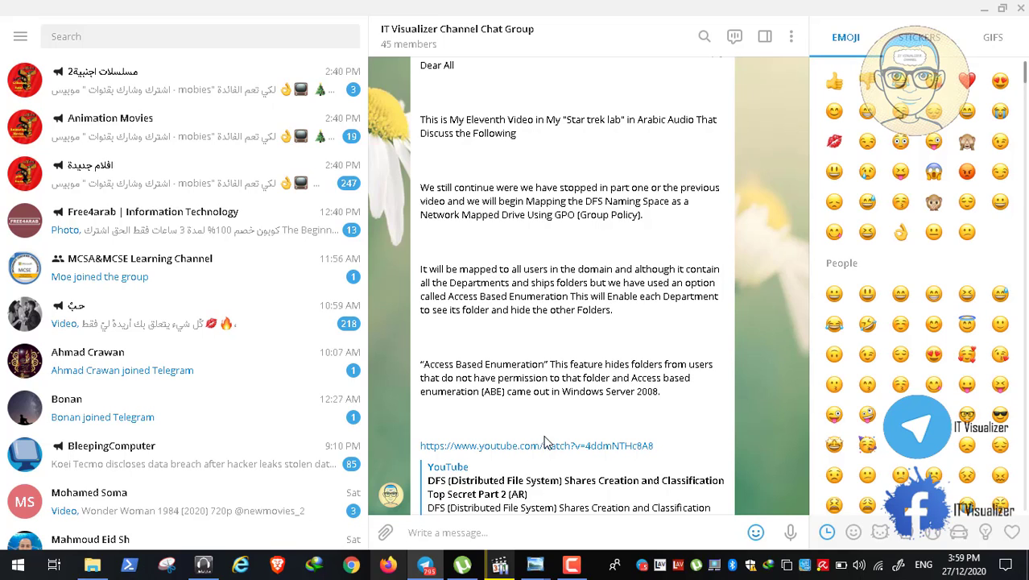
- View the Startrek digram.jpg ship diagram, then minimize it and the Telegram chat
mouse_move(537, 570)
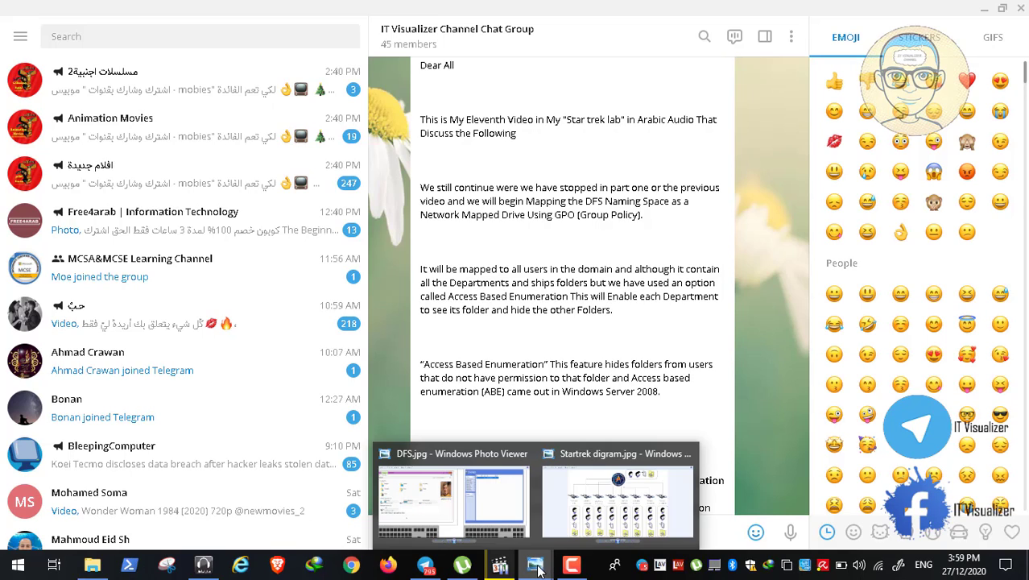
click(588, 513)
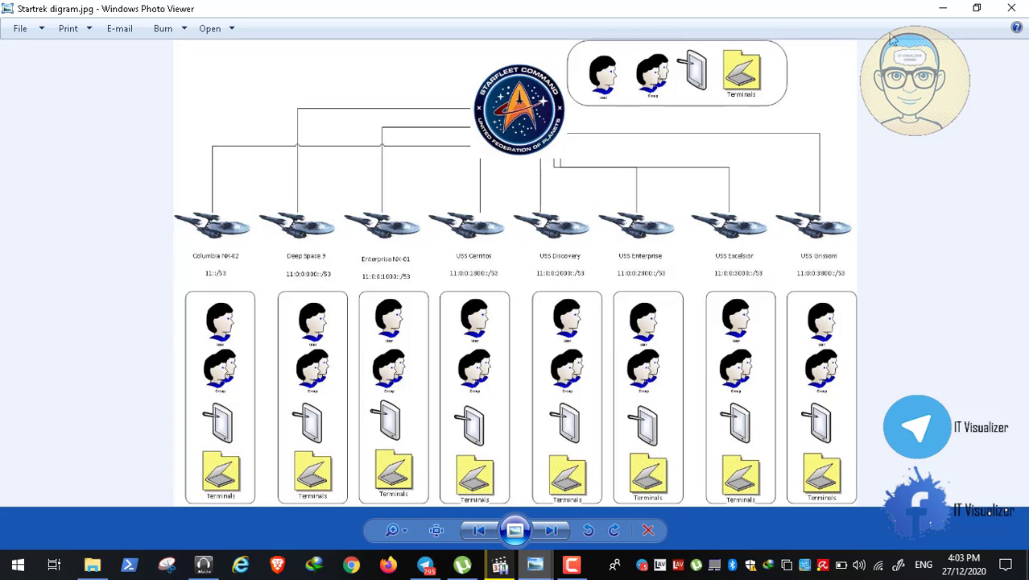
click(939, 9)
click(575, 568)
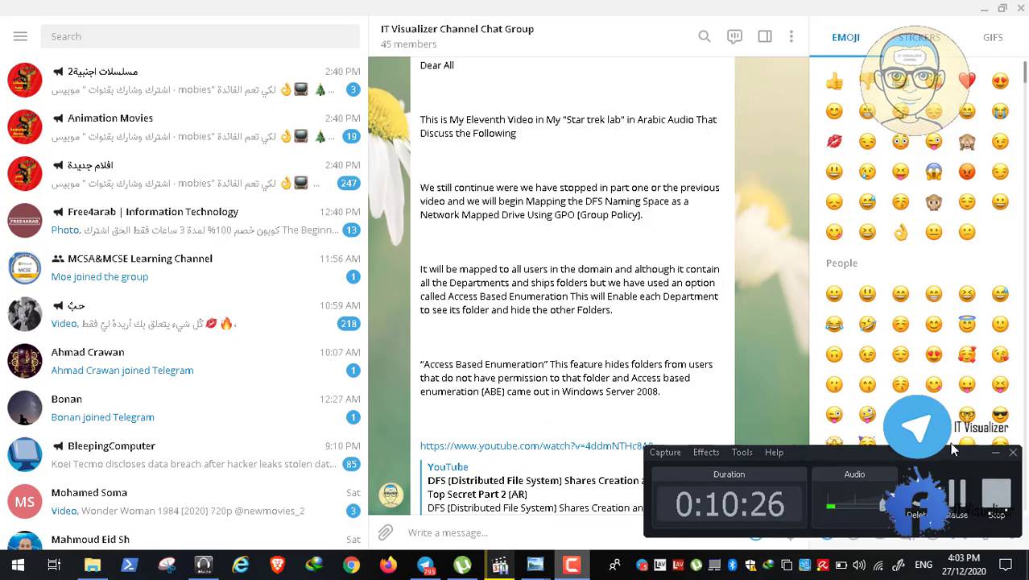
click(965, 501)
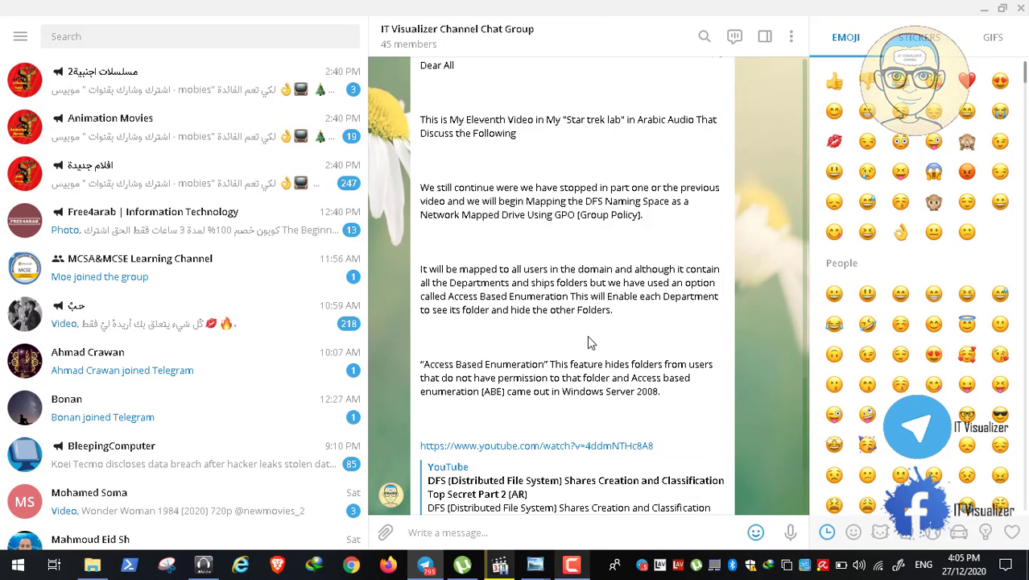
click(981, 9)
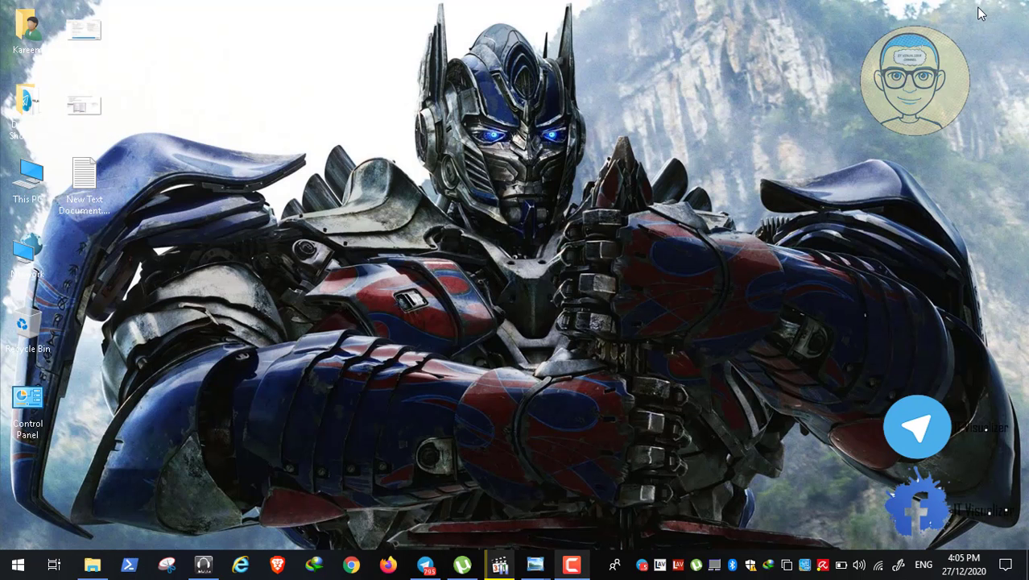
- Restore Video8.mp4, show it full screen and resume playback
click(504, 570)
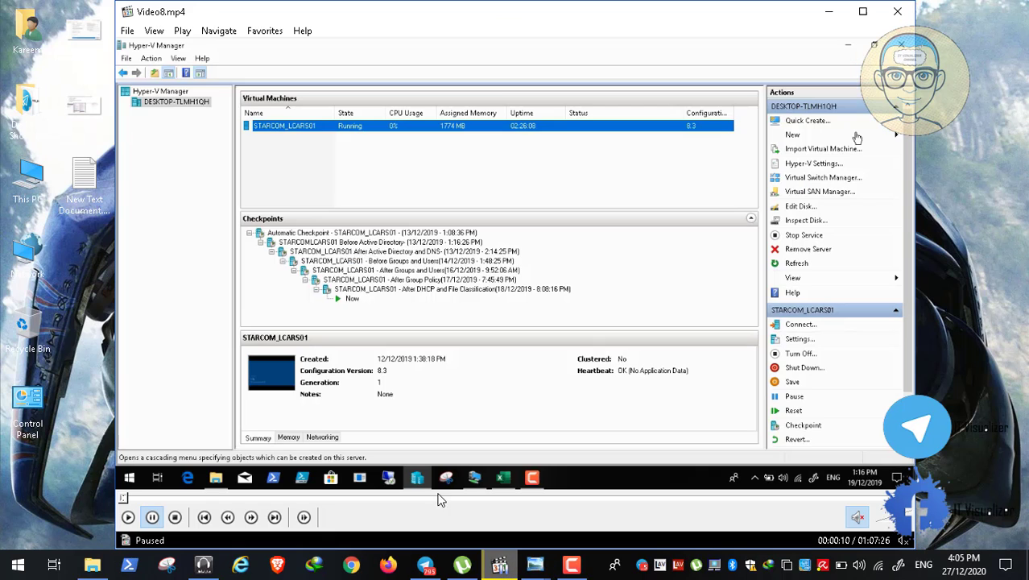
double_click(446, 237)
mouse_move(11, 555)
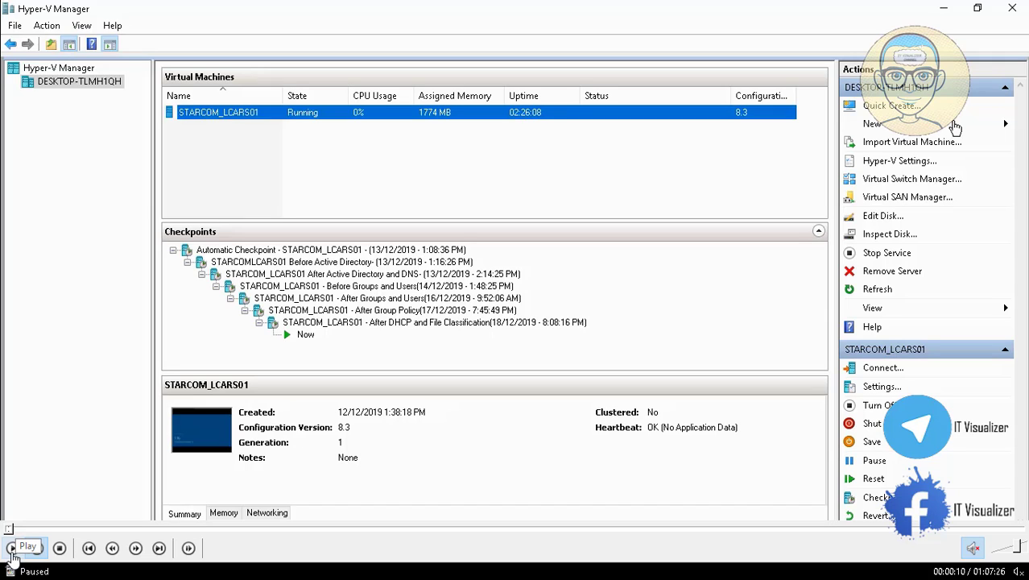
click(11, 554)
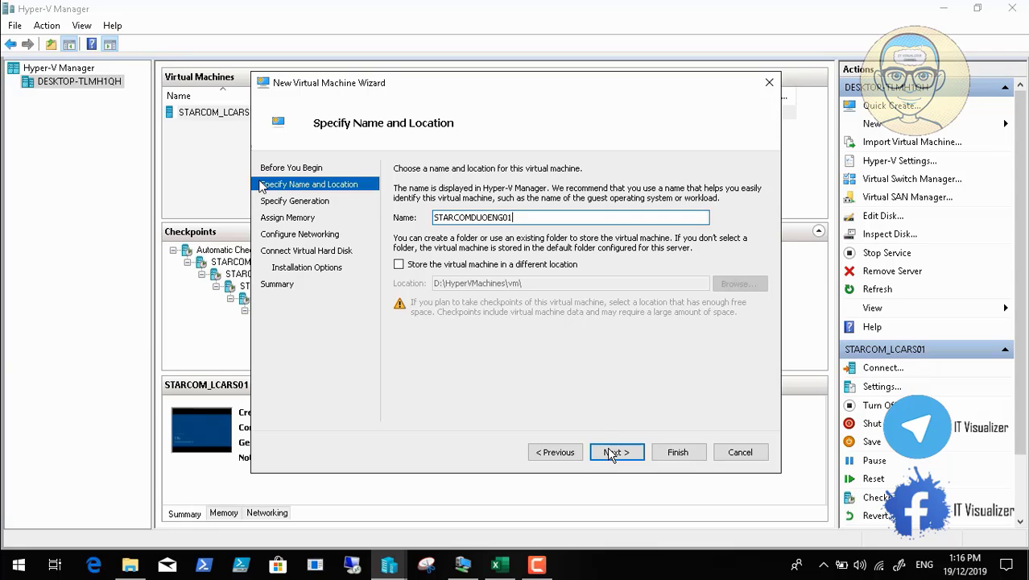
- Keep the default generation and set startup memory to 2024 MB
click(616, 452)
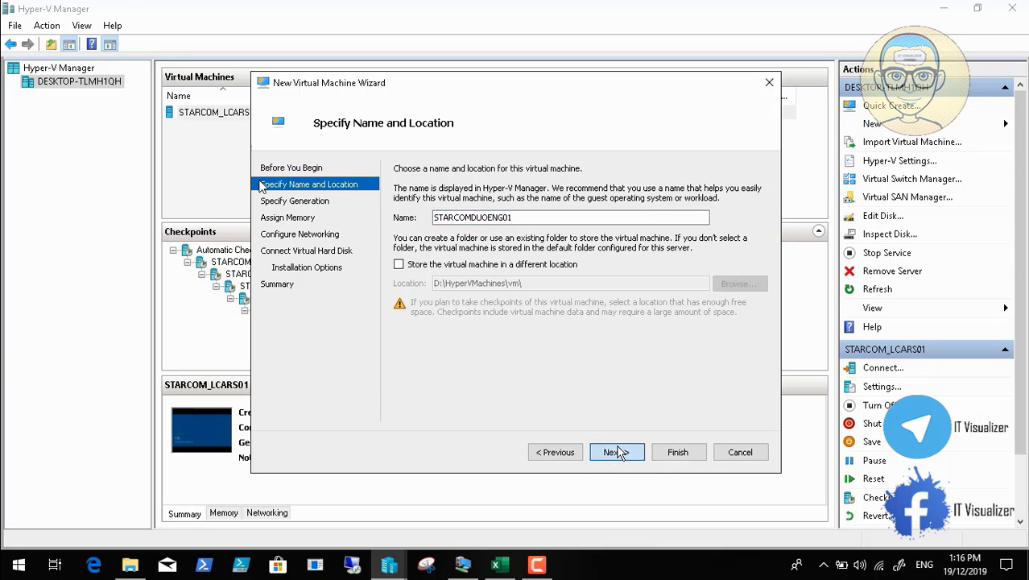
click(610, 451)
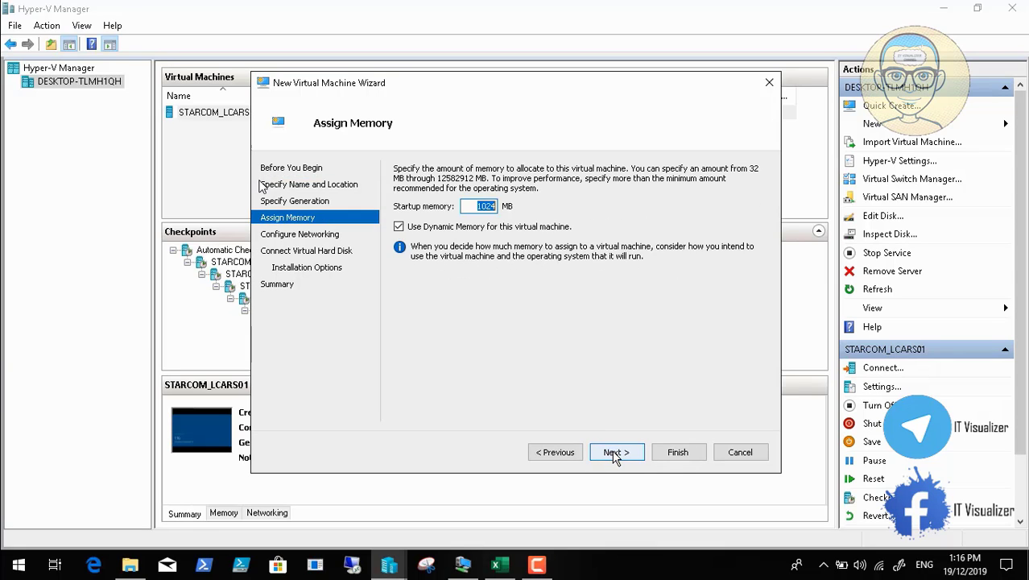
click(480, 205)
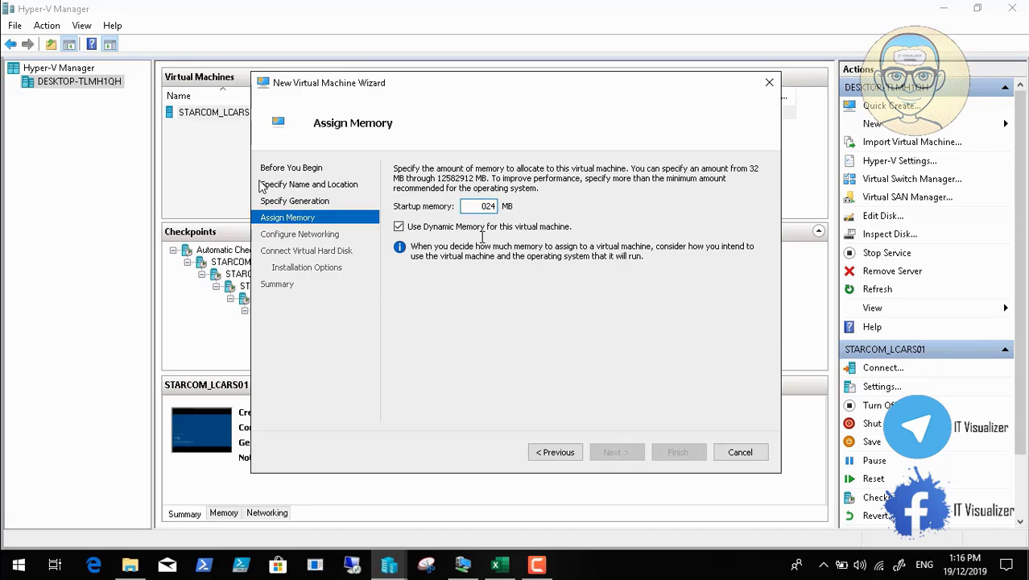
text(2)
- Connect the VM's network adapter to IPV6 Switch
click(597, 455)
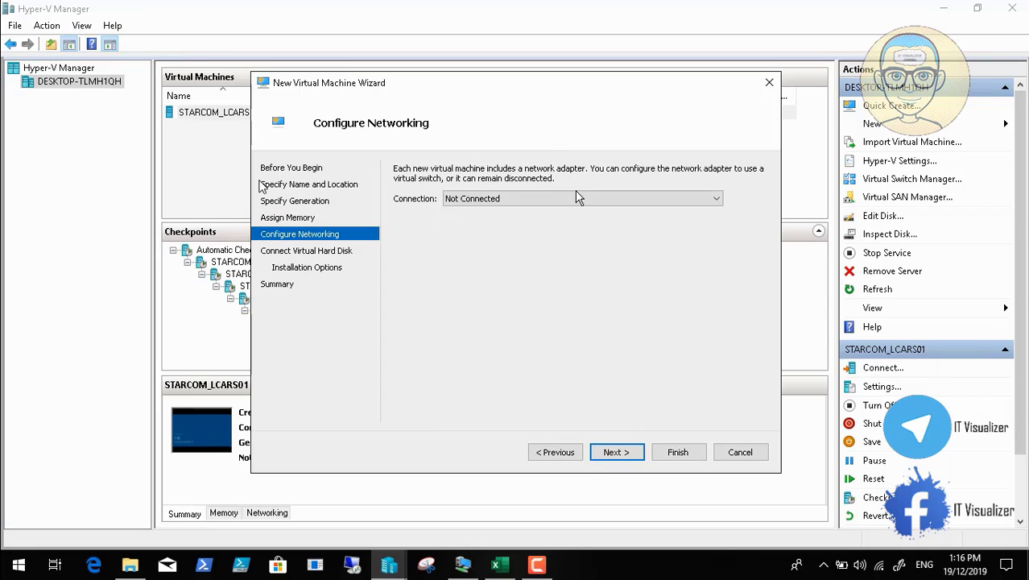
click(575, 198)
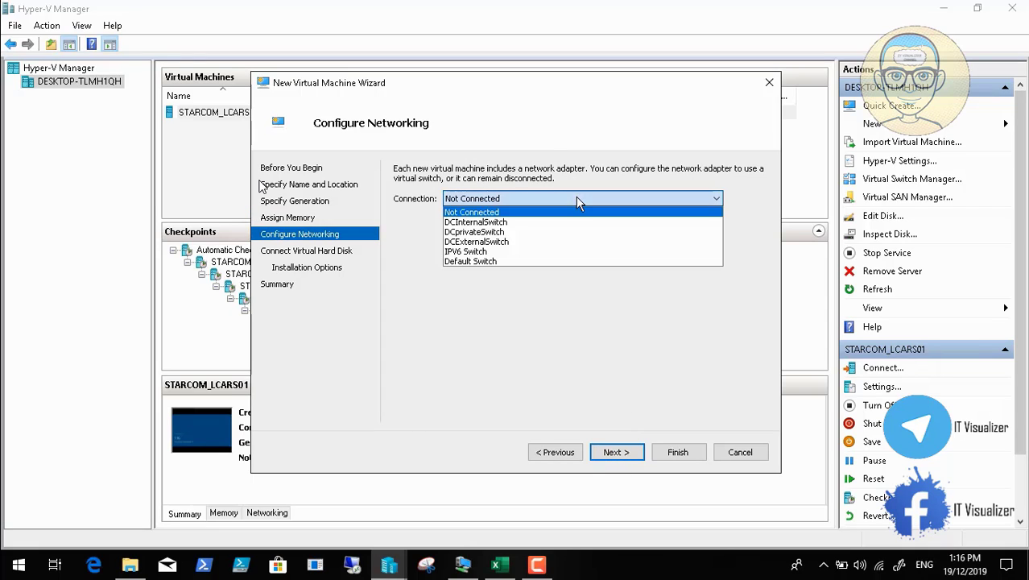
click(569, 252)
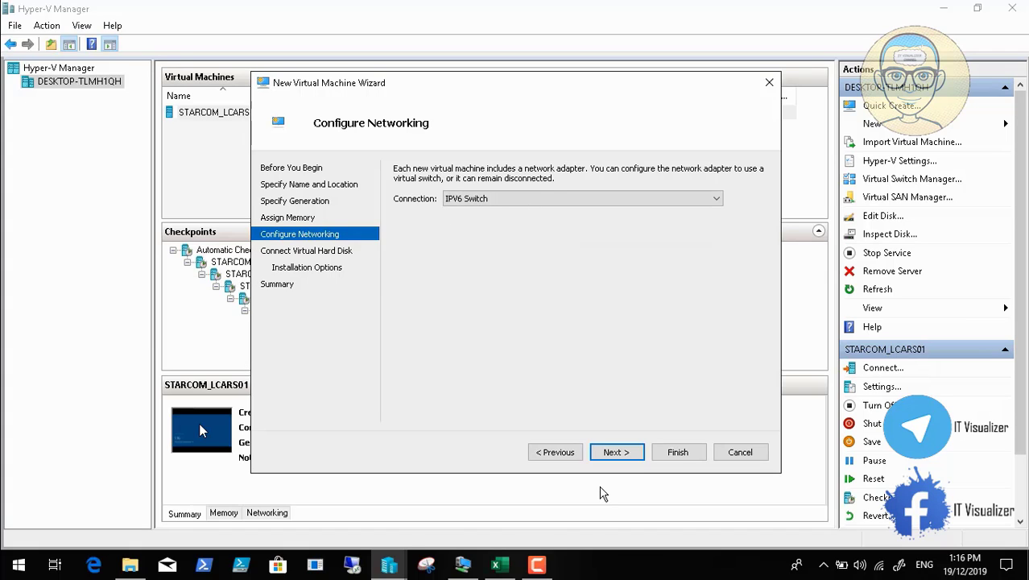
- Keep the 200 GB STARCOMDUOENG01.vhdx, skip installation options and finish creating the VM
mouse_move(3, 577)
click(13, 550)
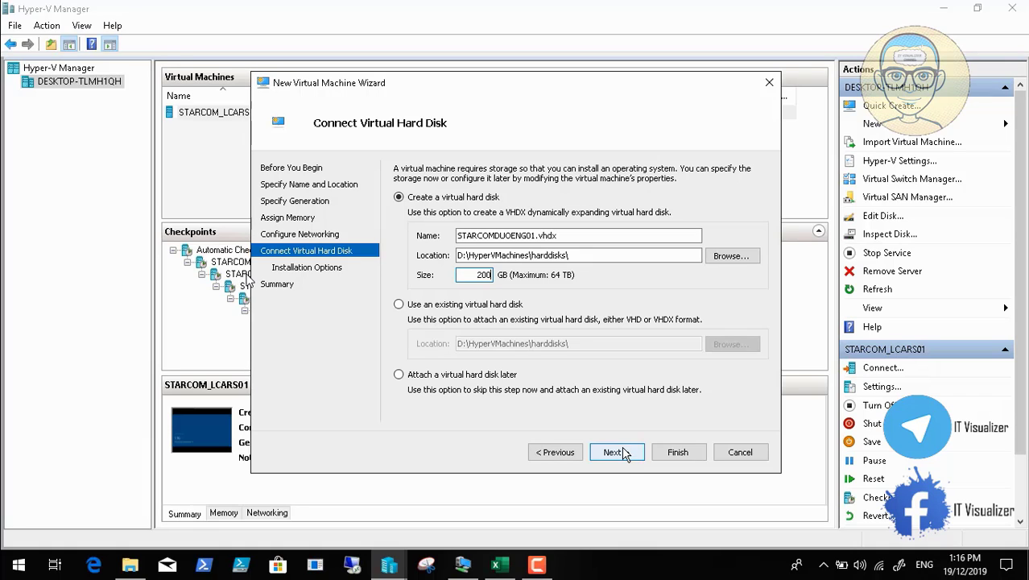
click(614, 452)
click(613, 452)
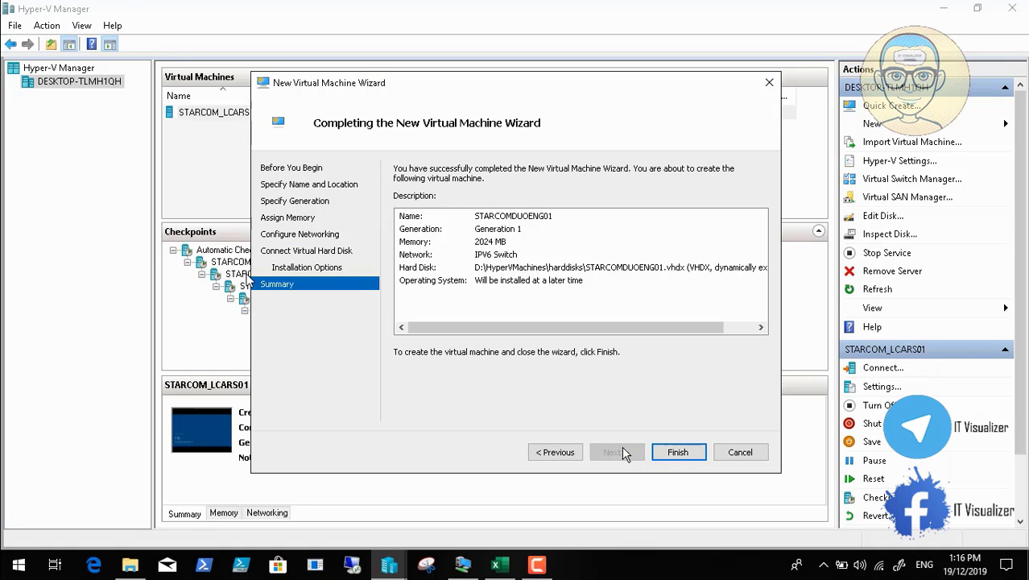
click(679, 454)
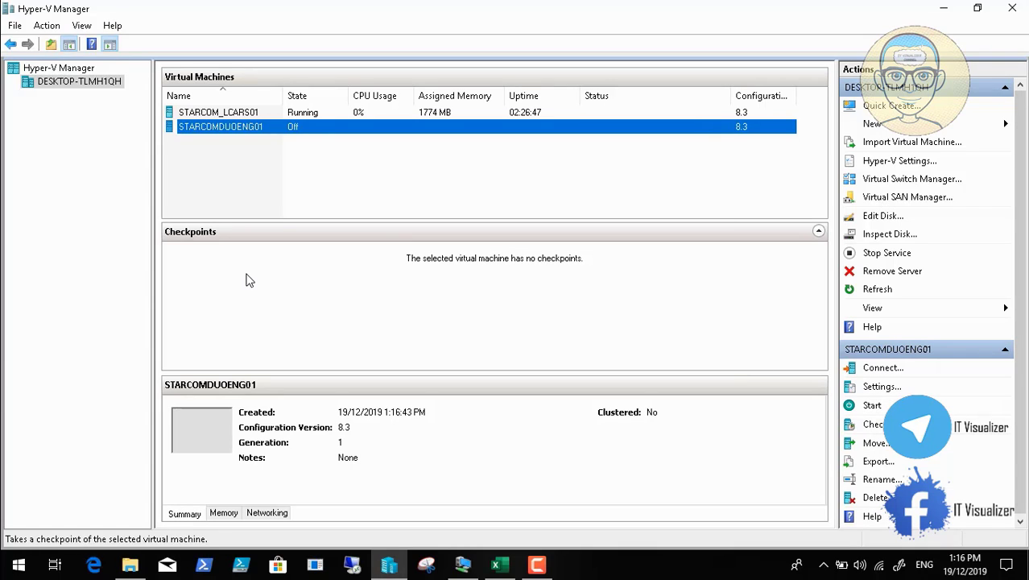
- In STARCOMDUOENG01's settings, enable Guest services under Integration Services
click(883, 388)
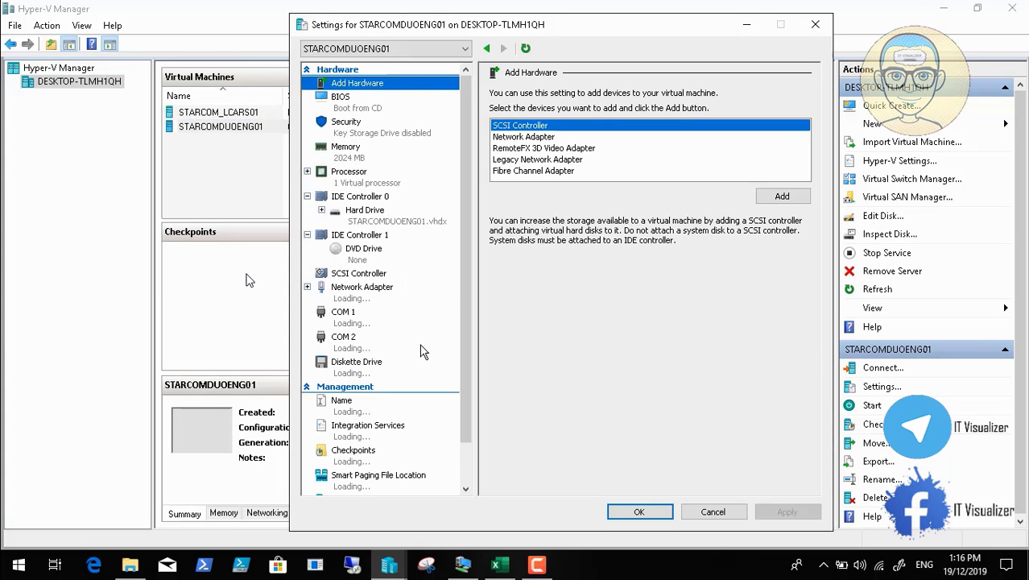
scroll(469, 470, down, 2)
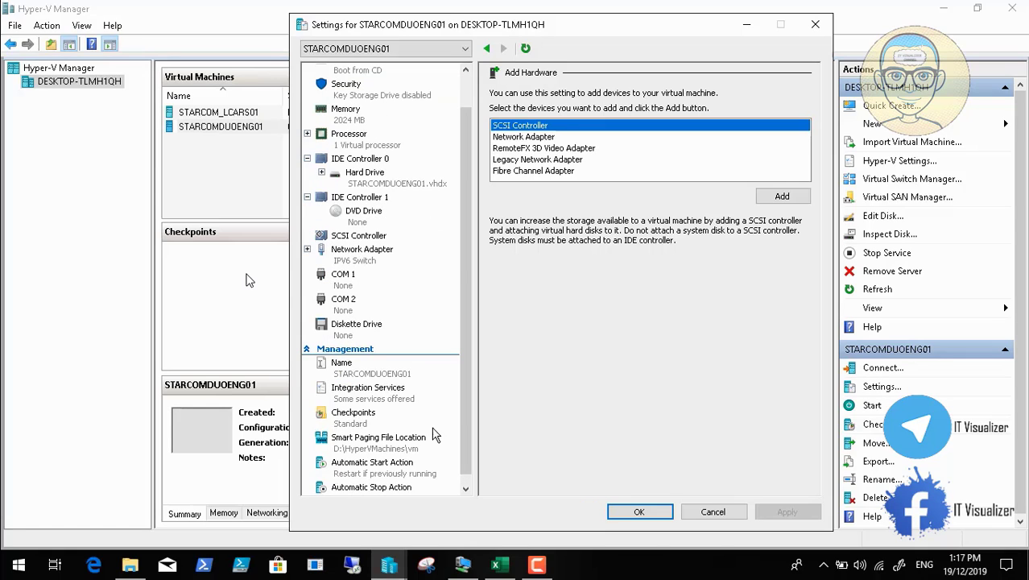
click(395, 401)
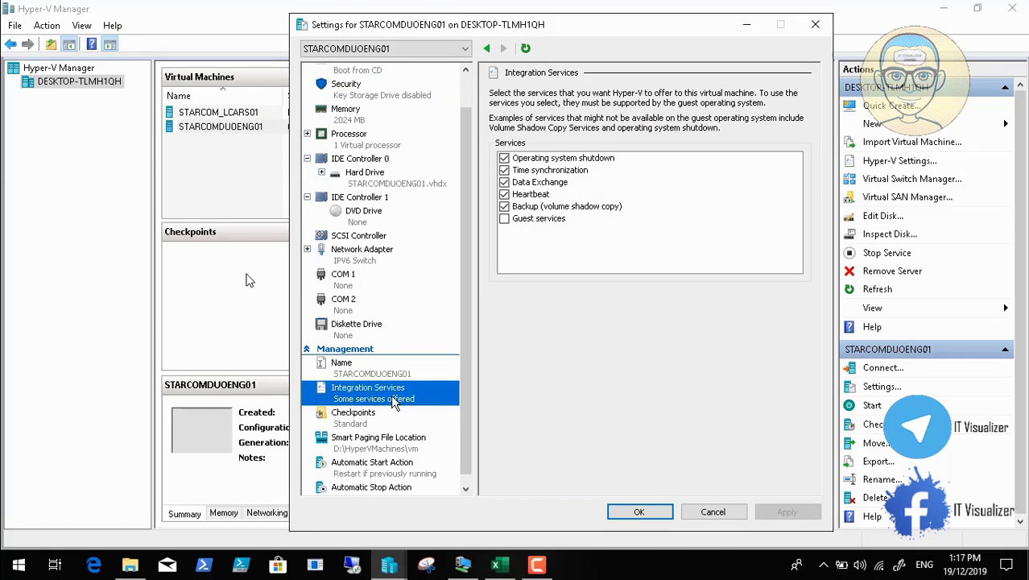
click(505, 219)
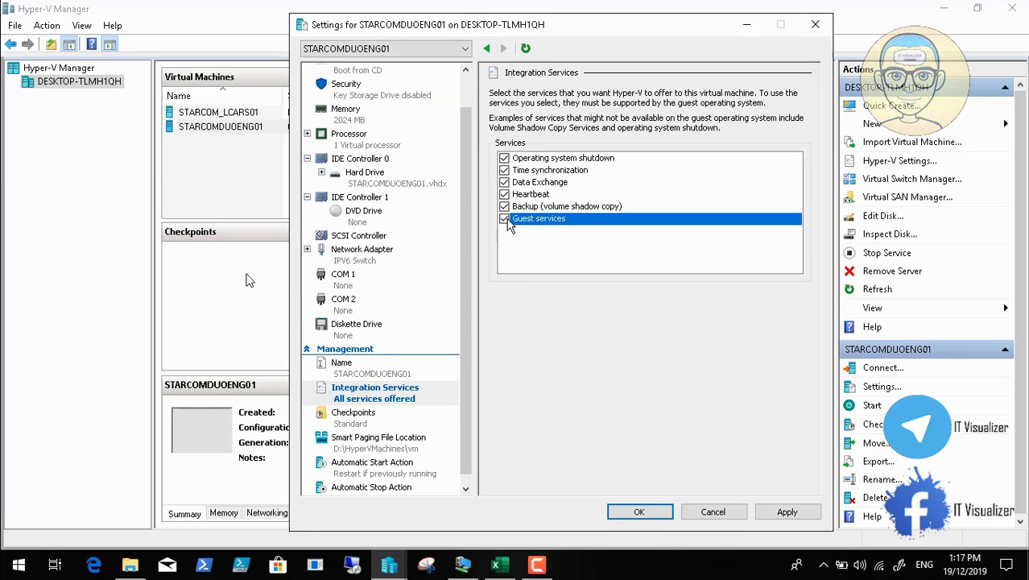
- Mount the Windows 10 Enterprise LTSC 2019 ISO from Important CD Images in the DVD drive and apply
click(371, 219)
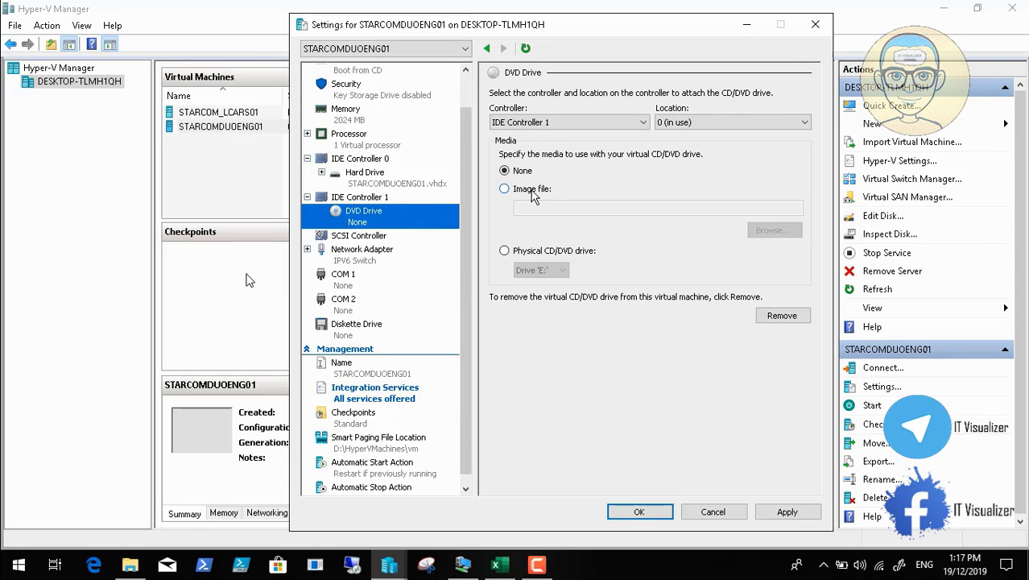
click(505, 189)
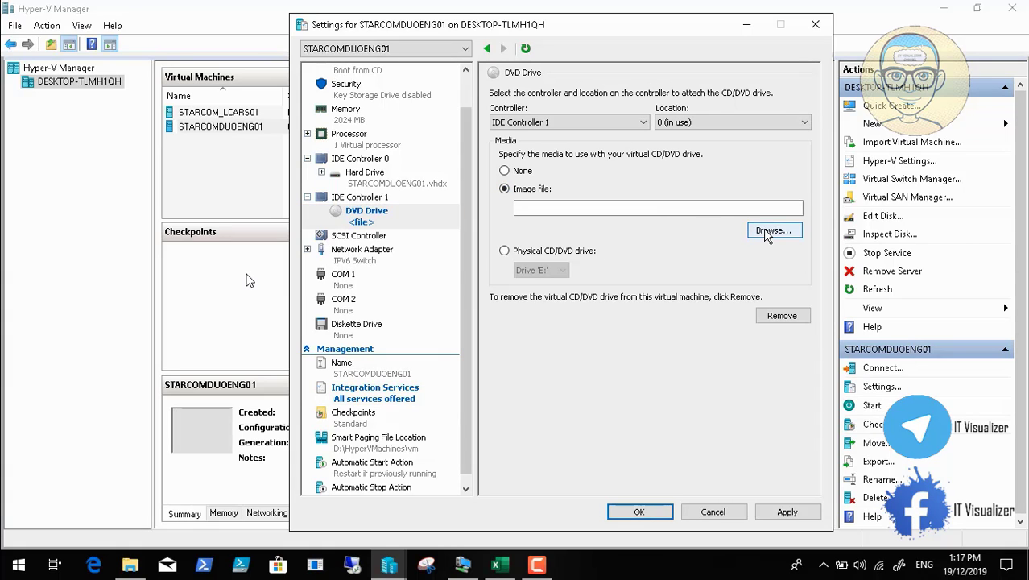
click(769, 232)
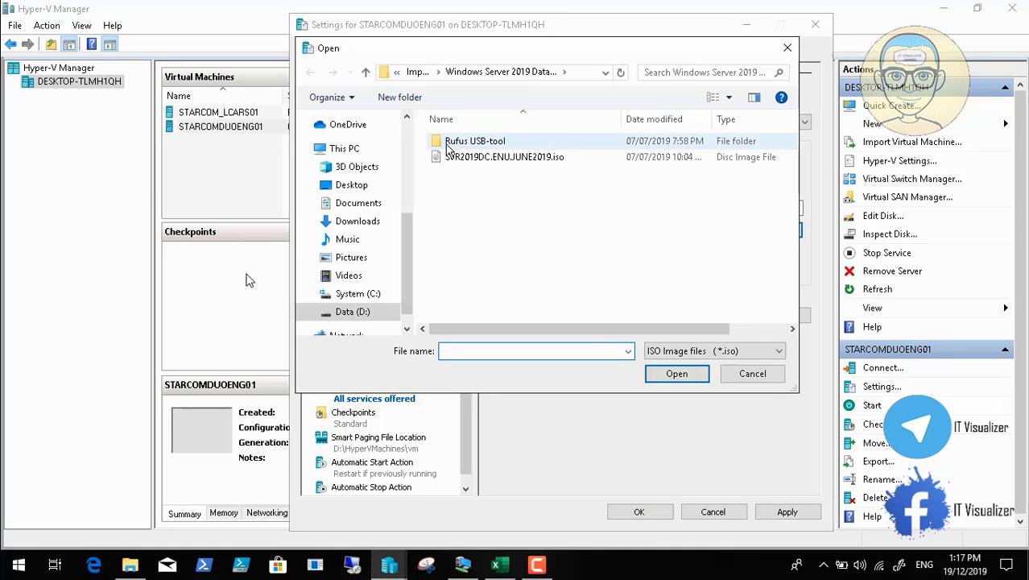
click(417, 73)
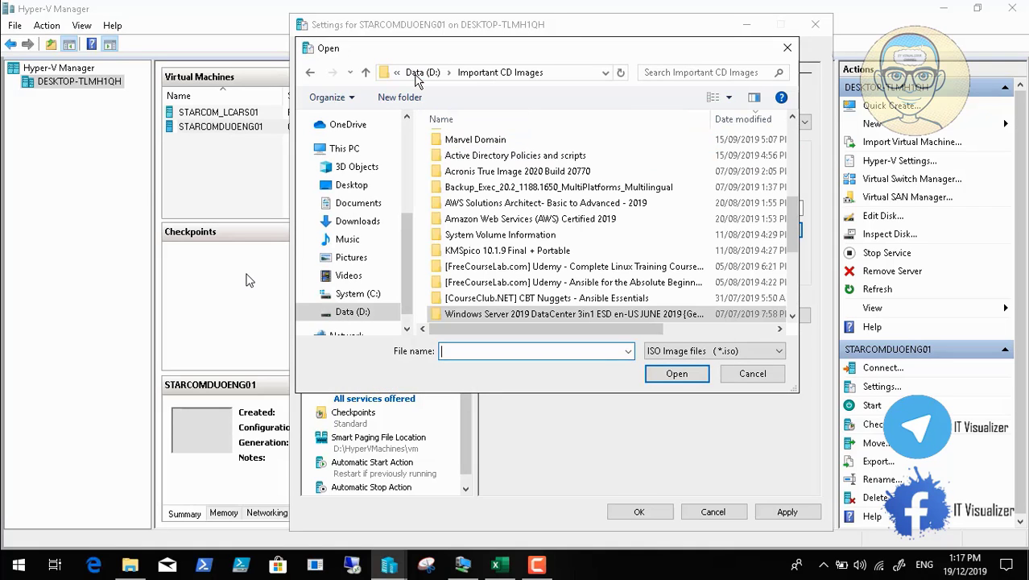
click(793, 142)
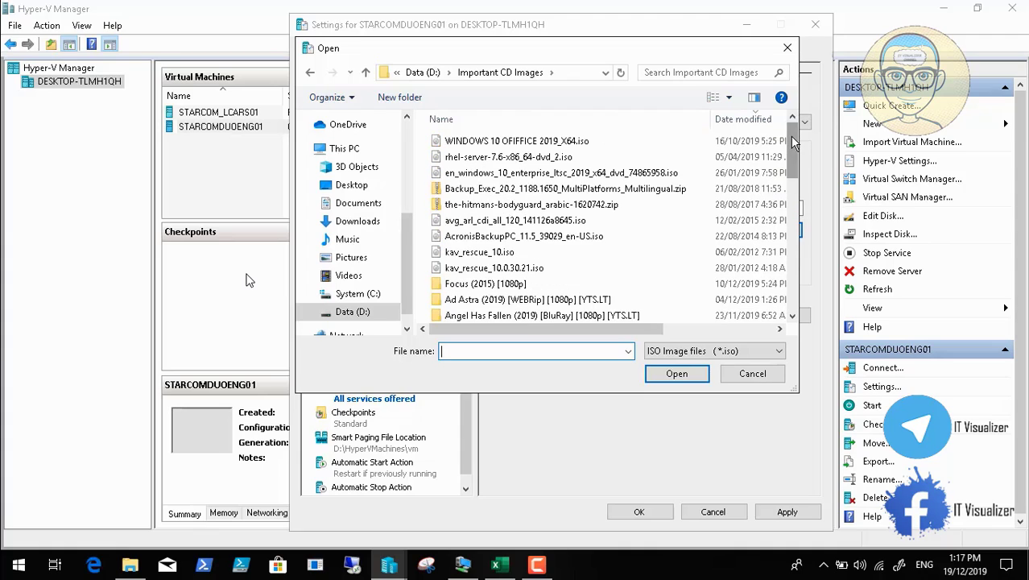
click(608, 173)
click(678, 374)
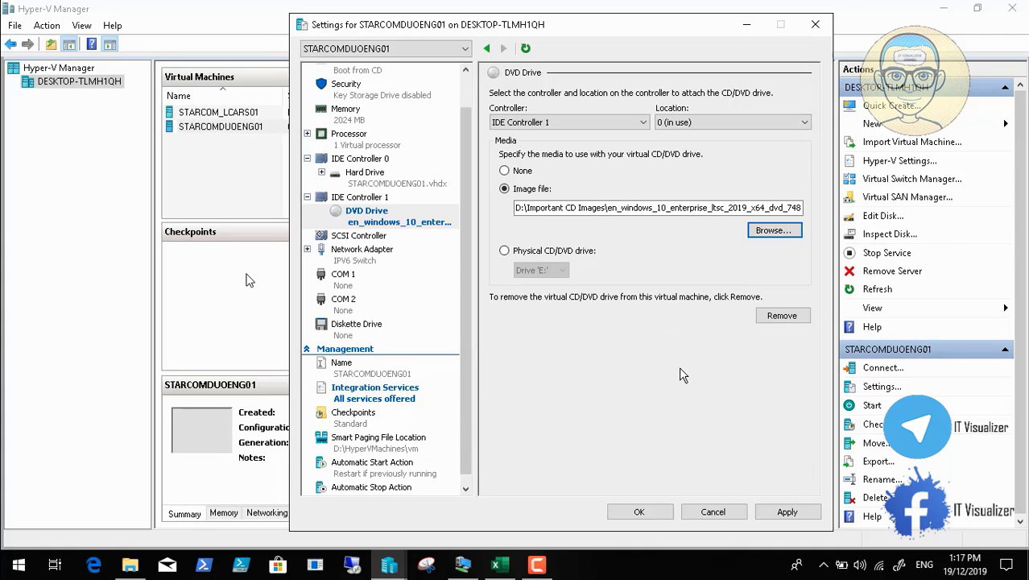
click(783, 512)
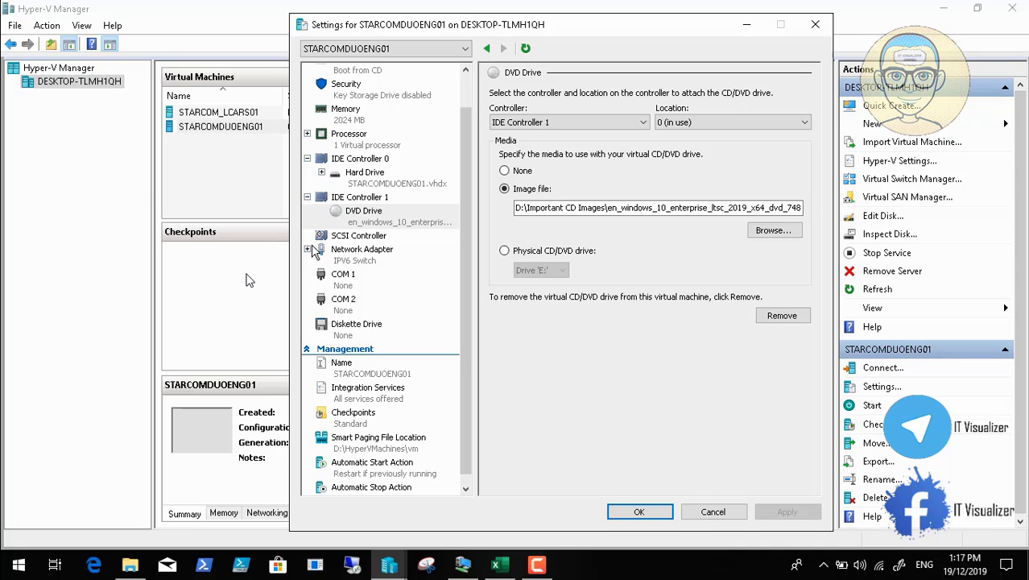
- Review the network adapter's hardware acceleration and advanced features, then save and close settings
click(308, 249)
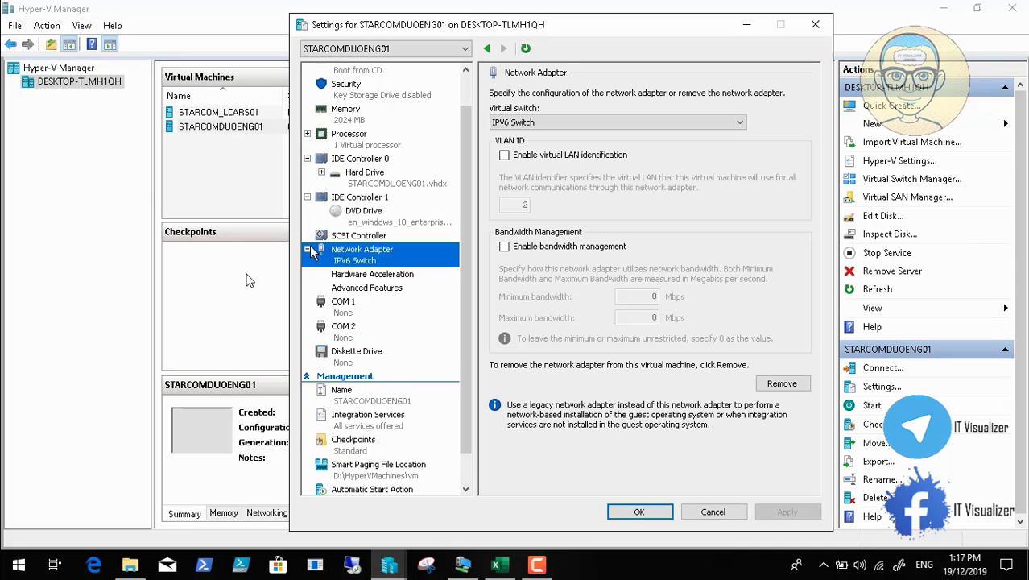
click(358, 275)
click(365, 289)
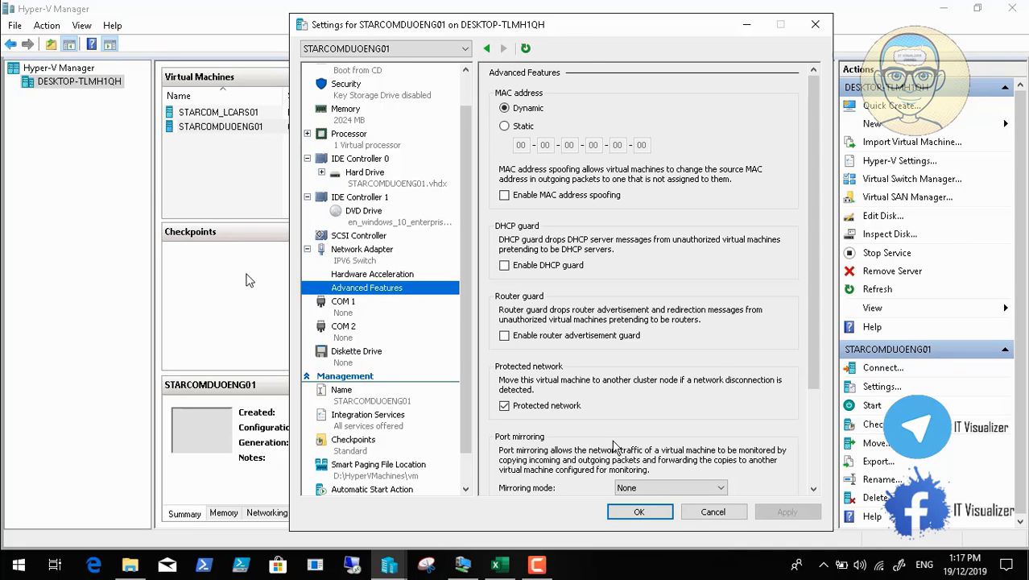
click(642, 513)
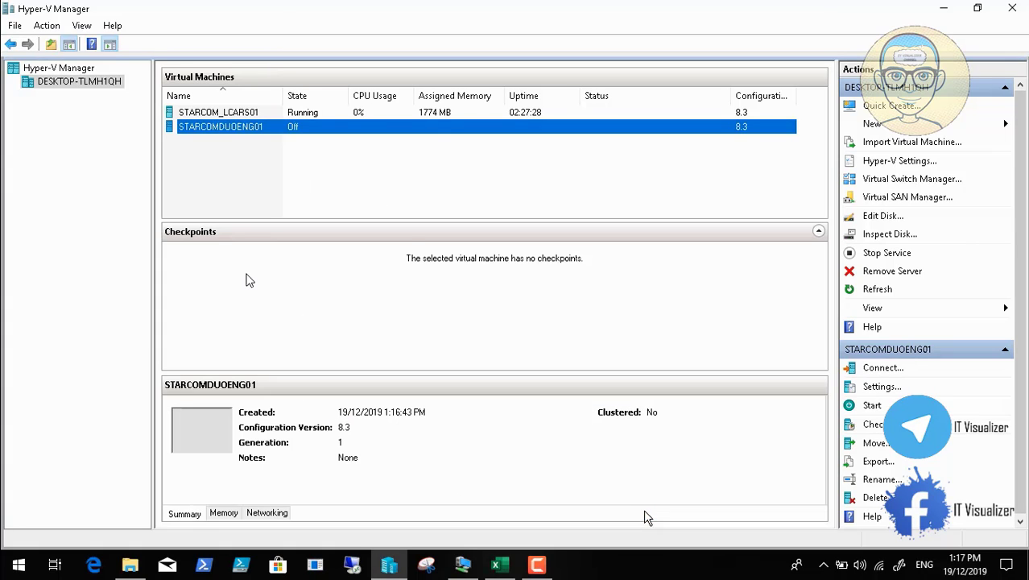
- Connect to STARCOMDUOENG01's console and start the virtual machine
right_click(250, 131)
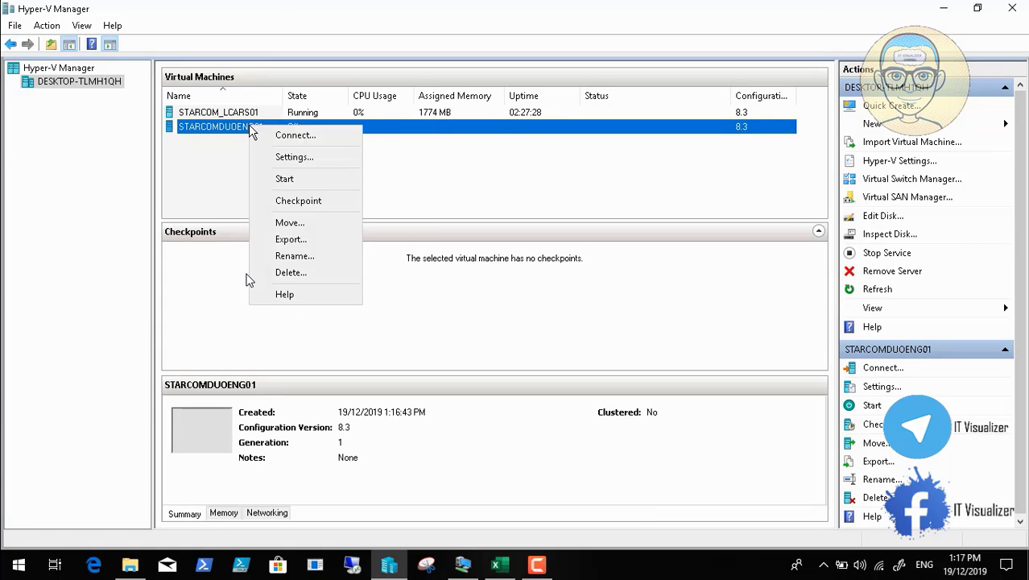
click(276, 141)
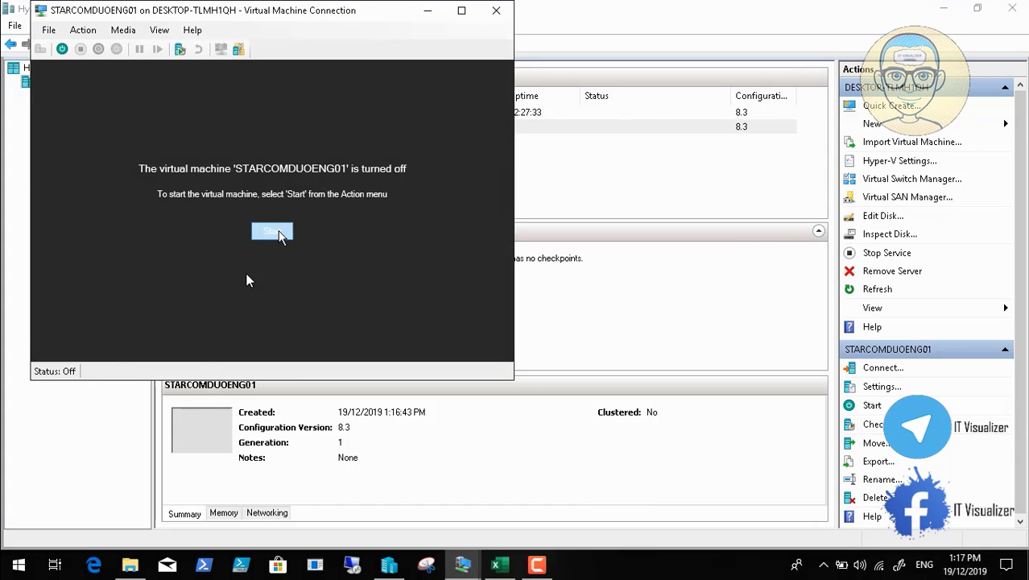
click(278, 232)
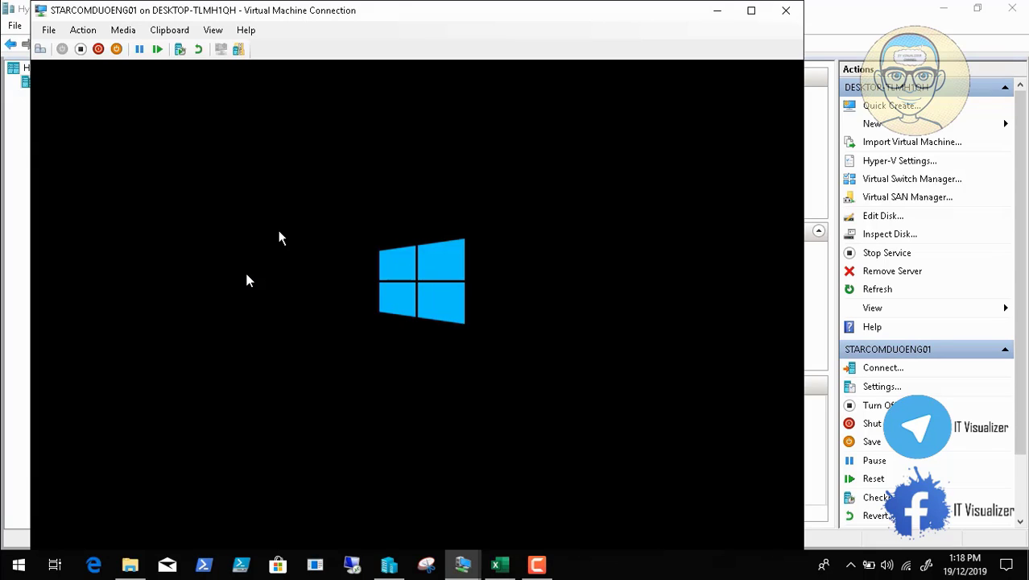
- Inspect the running VM's network adapter hardware acceleration and advanced features, then cancel settings
click(49, 31)
click(68, 43)
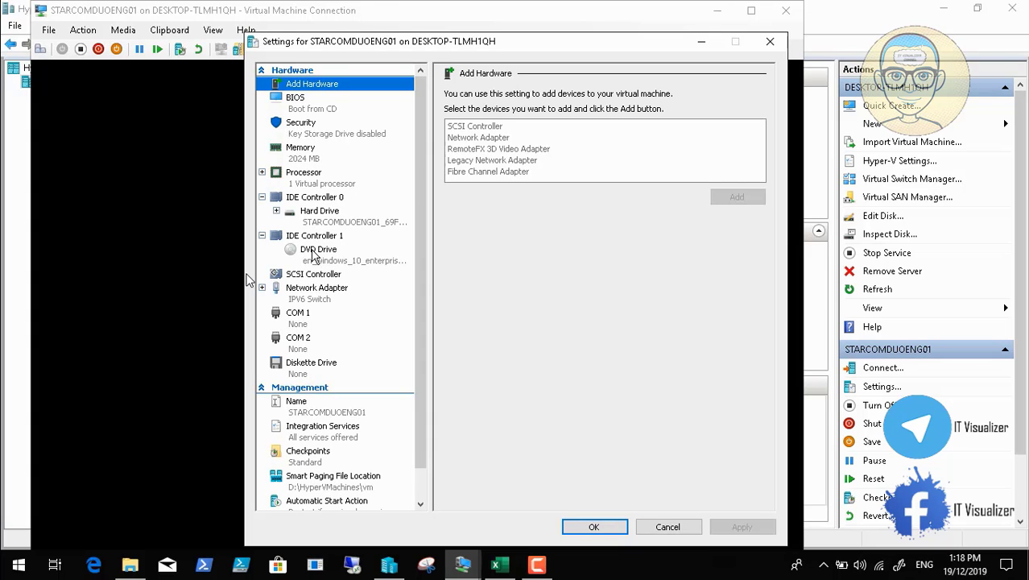
click(266, 289)
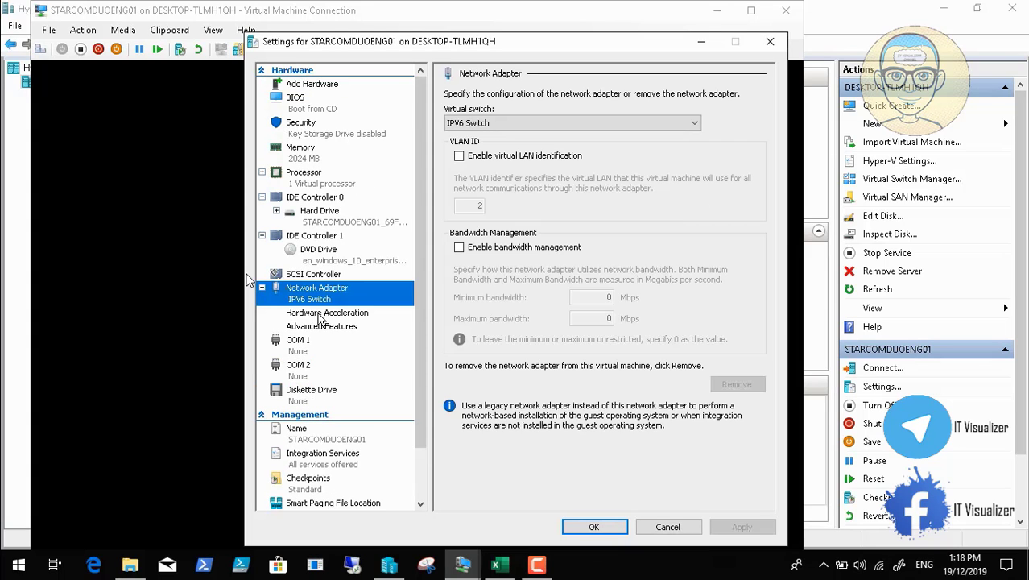
click(321, 314)
click(326, 326)
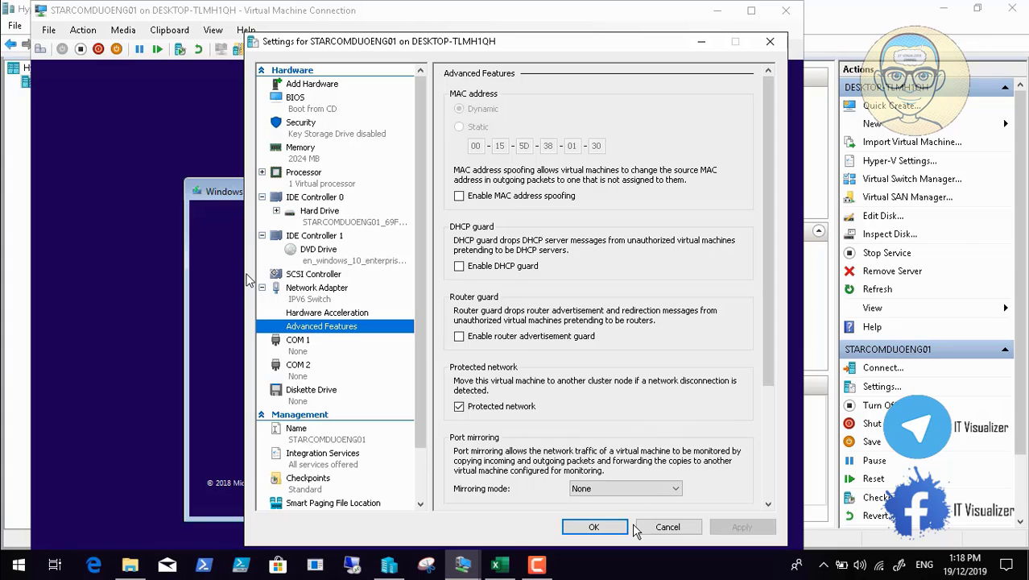
click(661, 531)
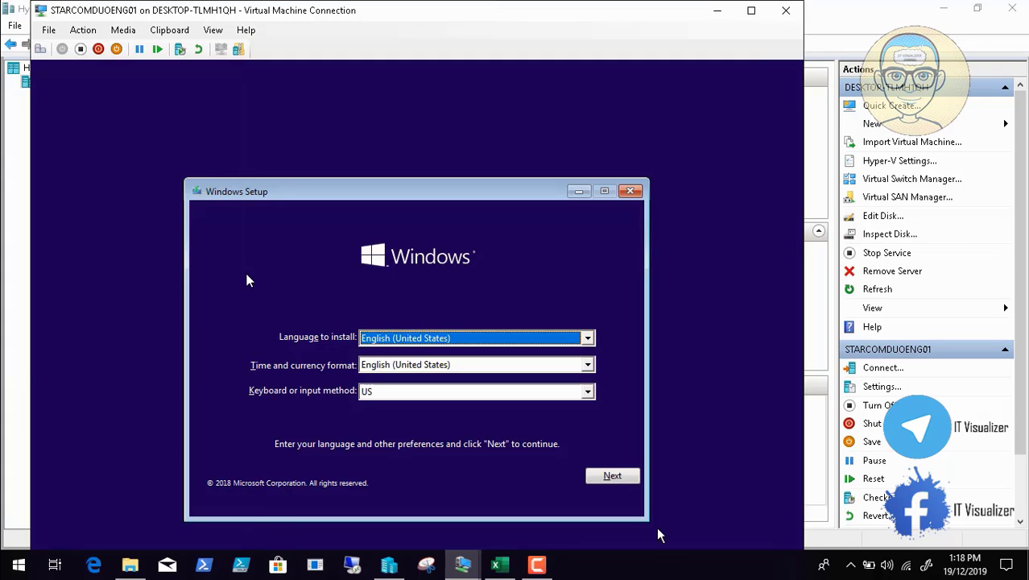
- Keep default language, install Windows 10 Enterprise LTSC and accept the license terms
click(613, 480)
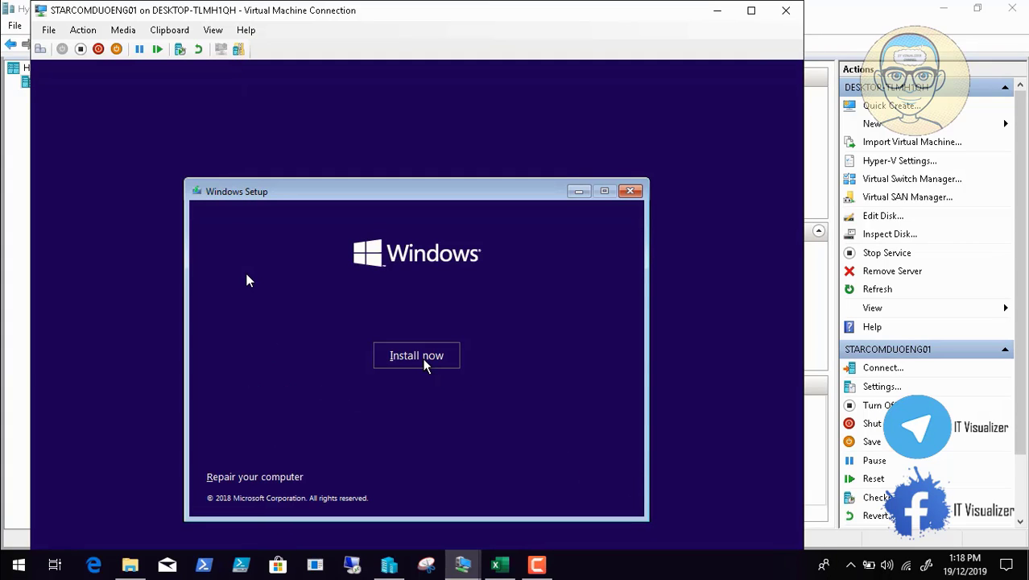
click(425, 361)
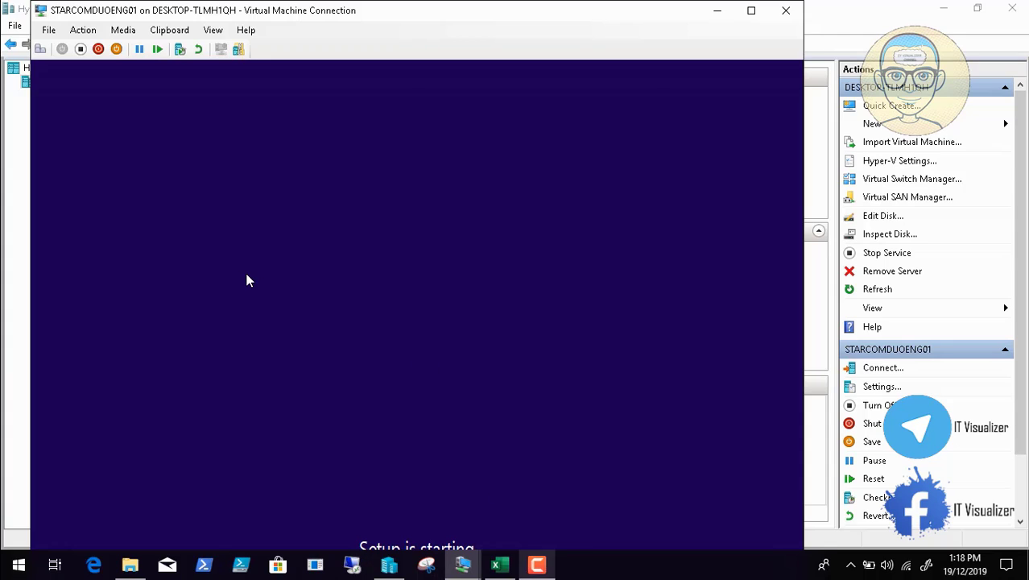
click(536, 563)
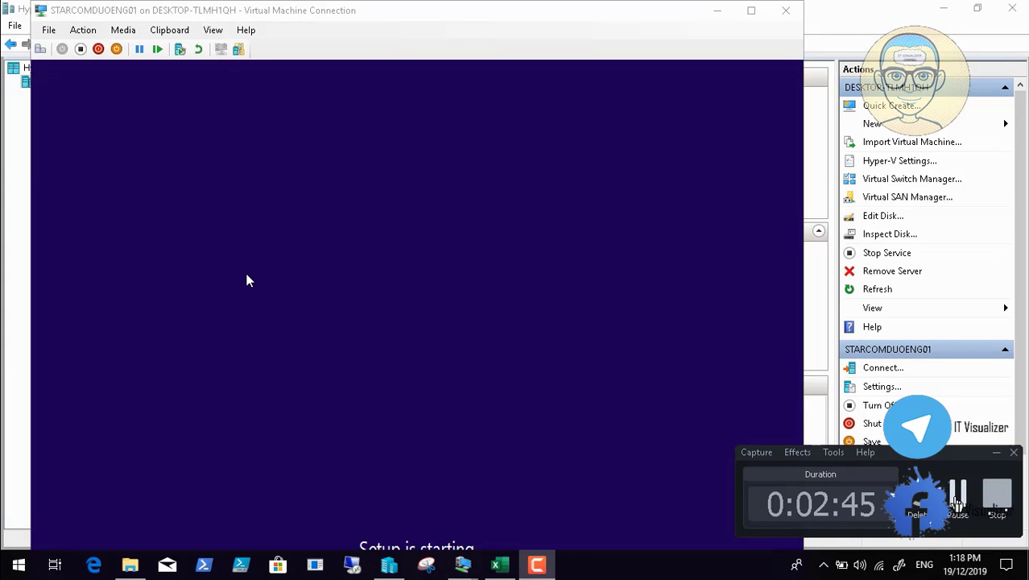
click(959, 494)
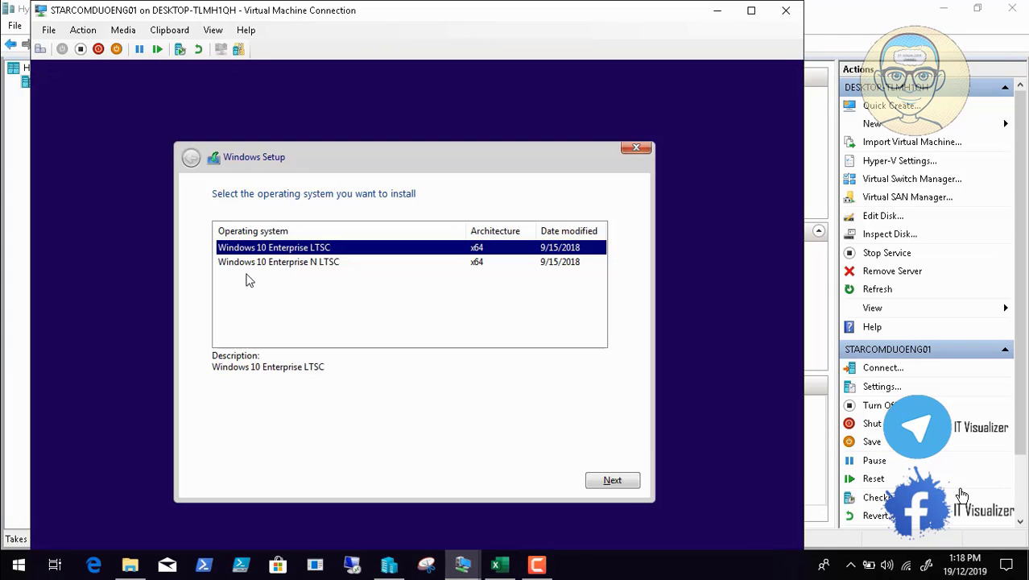
click(612, 481)
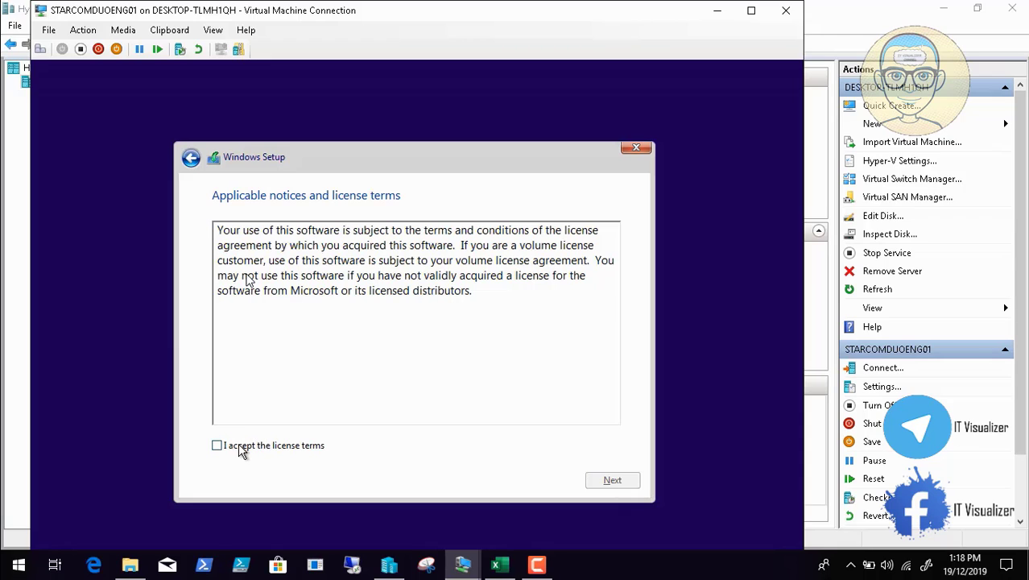
click(248, 448)
click(612, 480)
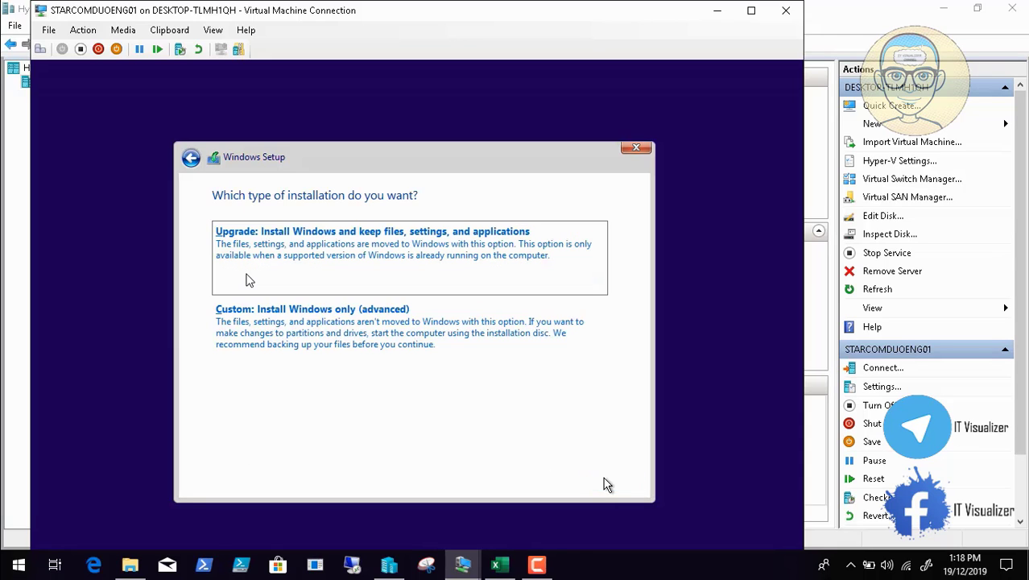
- Choose Custom install and start a new partition on Drive 0's 200 GB unallocated space
click(413, 344)
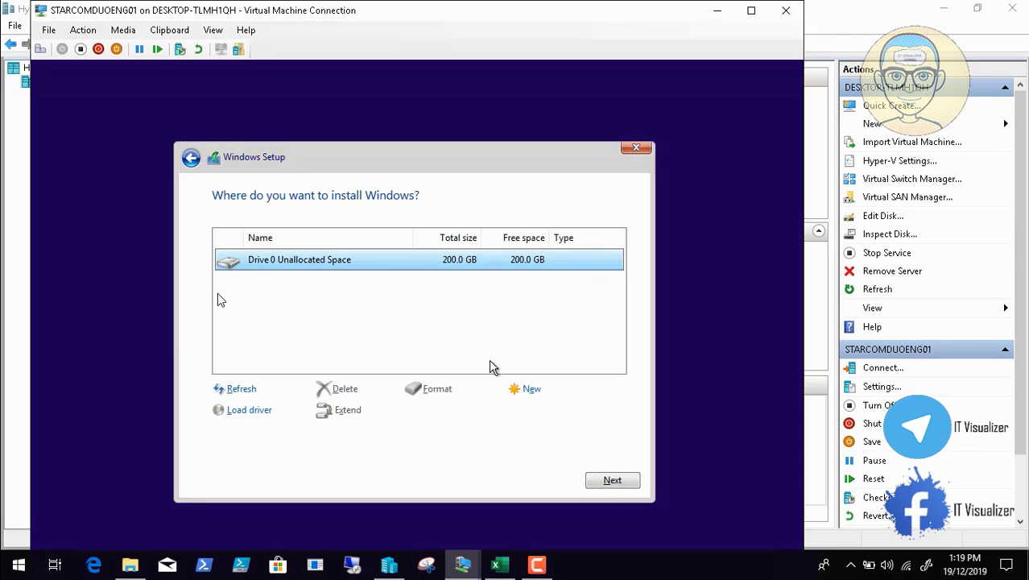
click(530, 389)
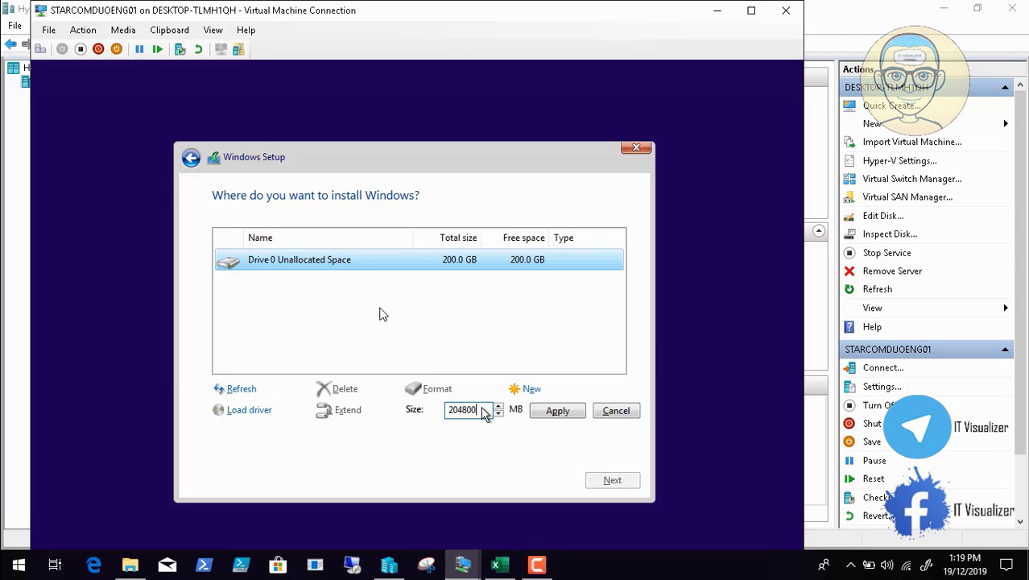
- Create a 100000 MB partition, allowing Windows to add extra system partitions
mouse_move(54, 573)
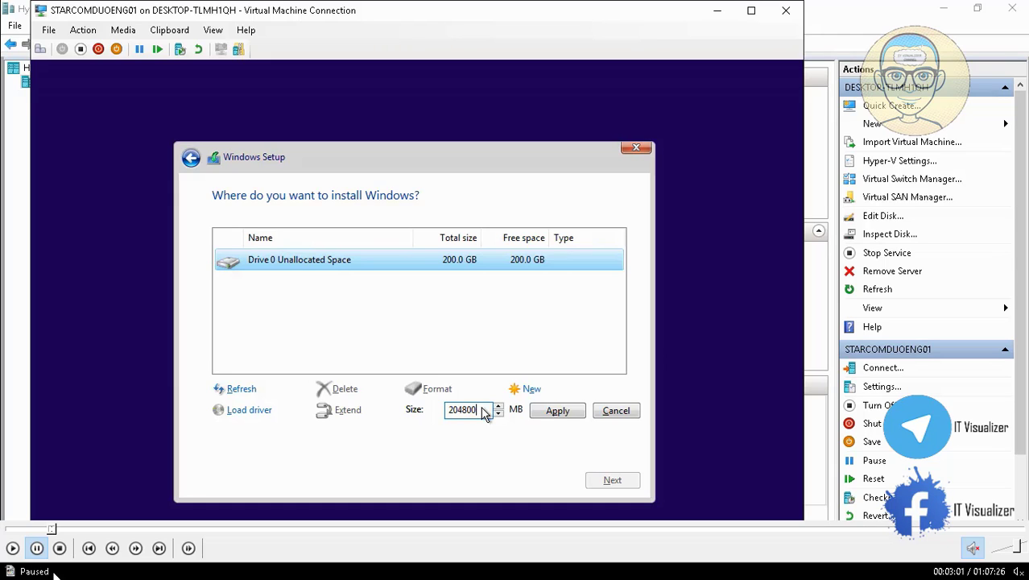
click(13, 549)
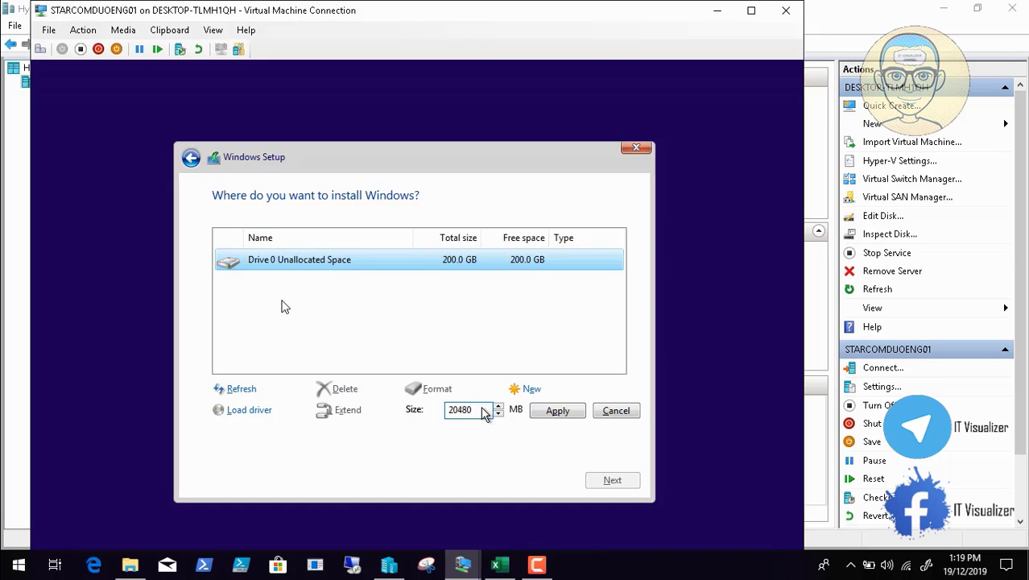
text(100000)
click(557, 410)
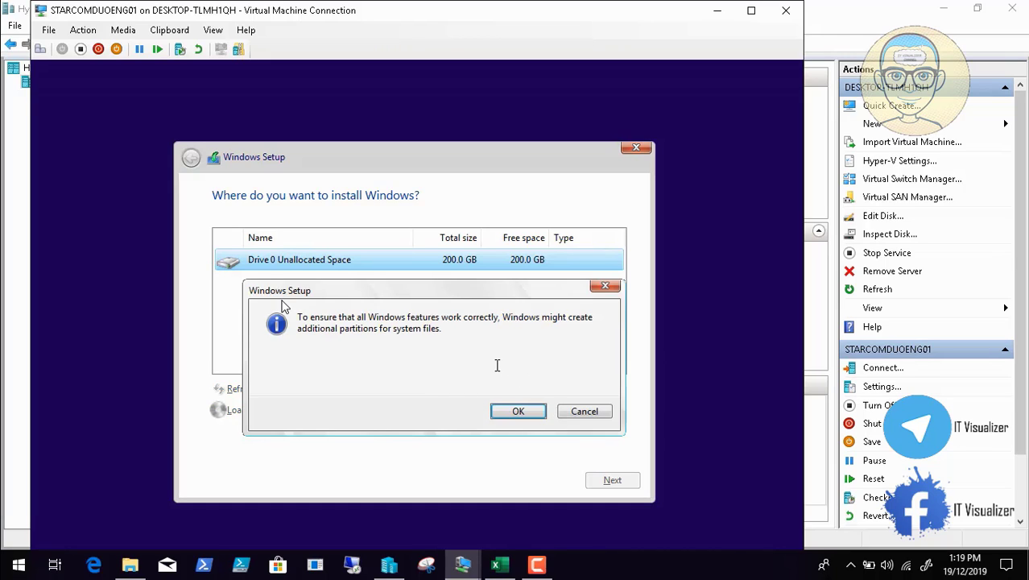
click(516, 409)
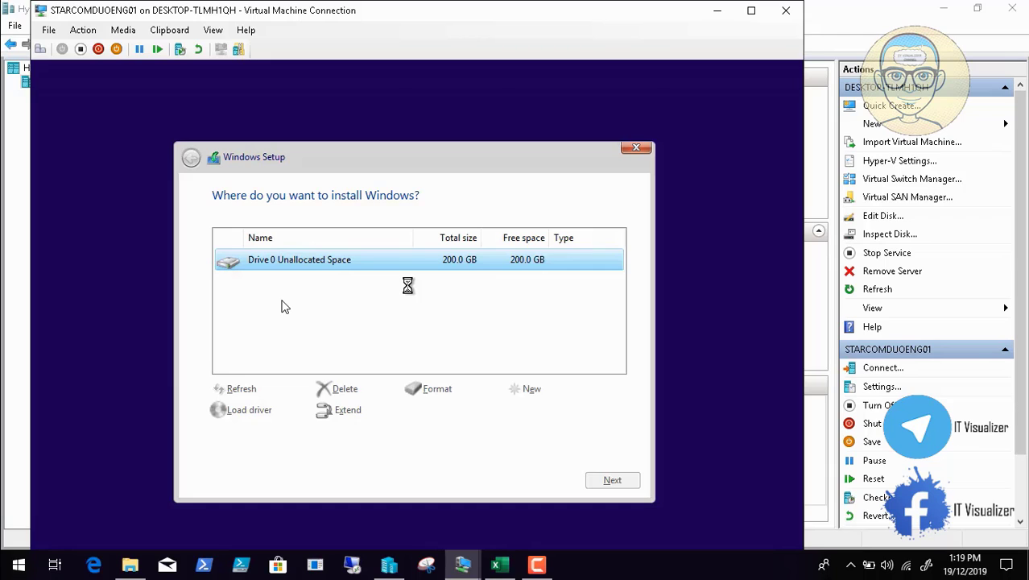
- Create and format a 104799 MB Partition 3, then install Windows onto Partition 2
click(423, 314)
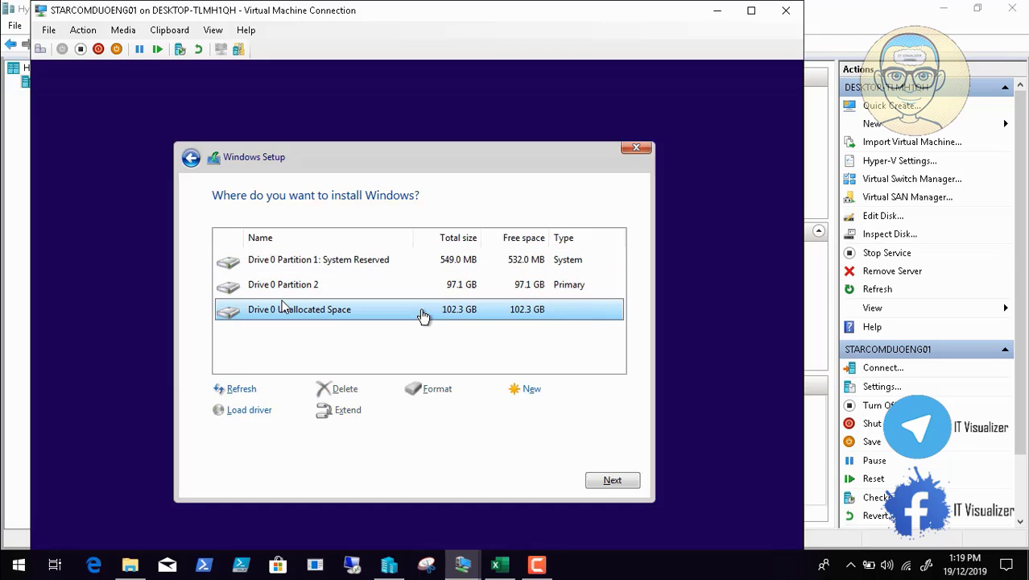
click(524, 388)
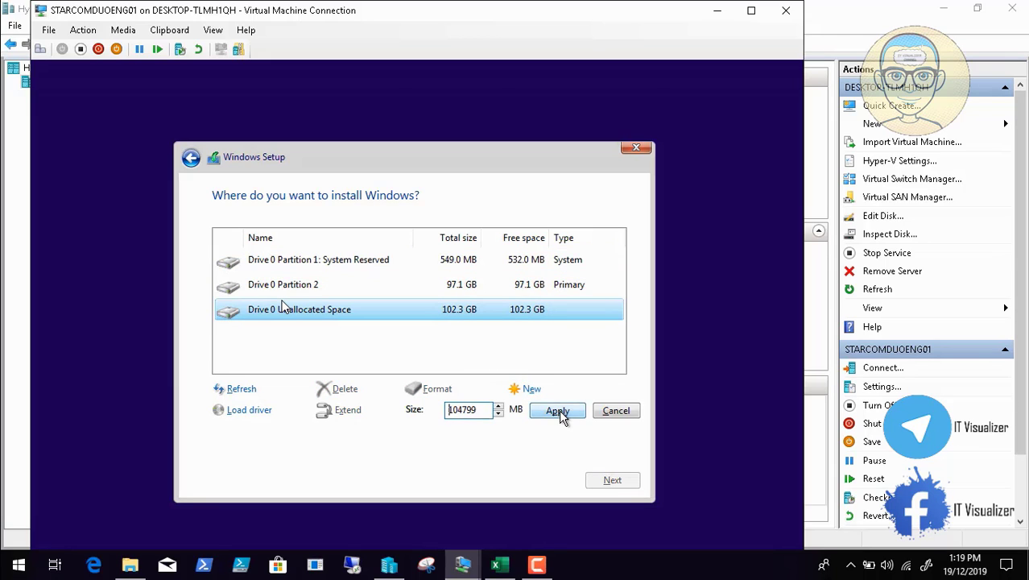
click(560, 413)
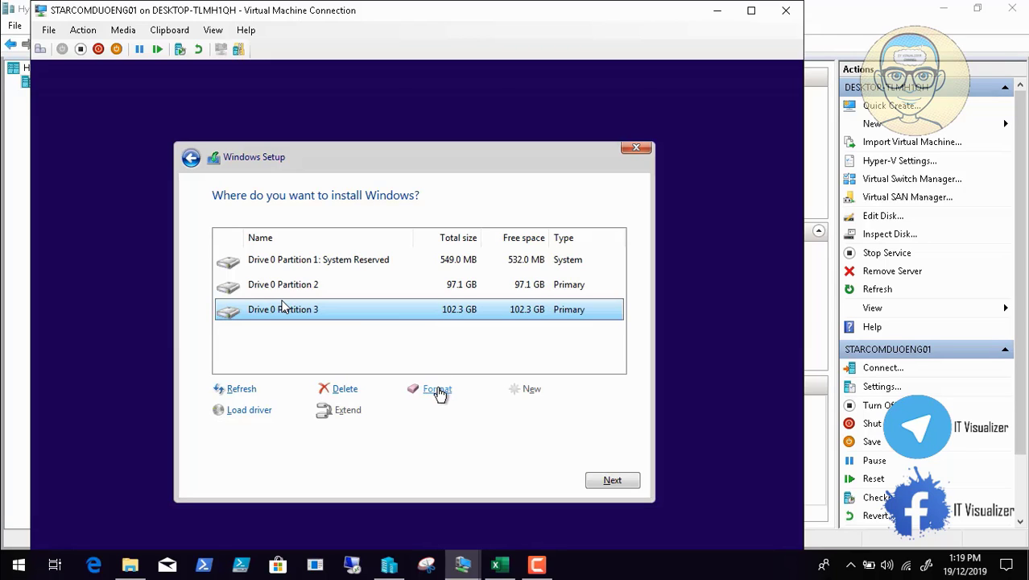
click(437, 390)
click(530, 415)
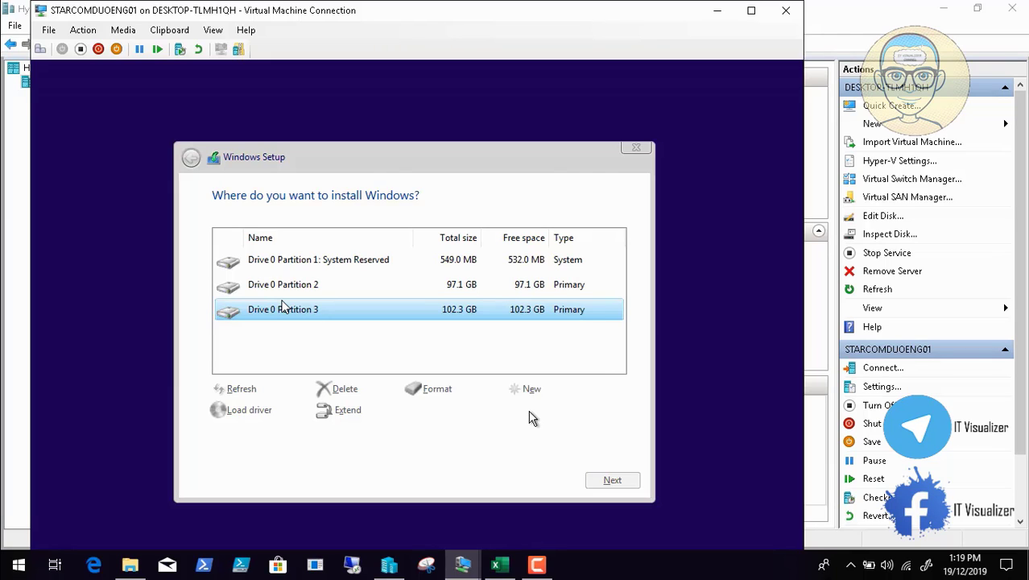
click(314, 285)
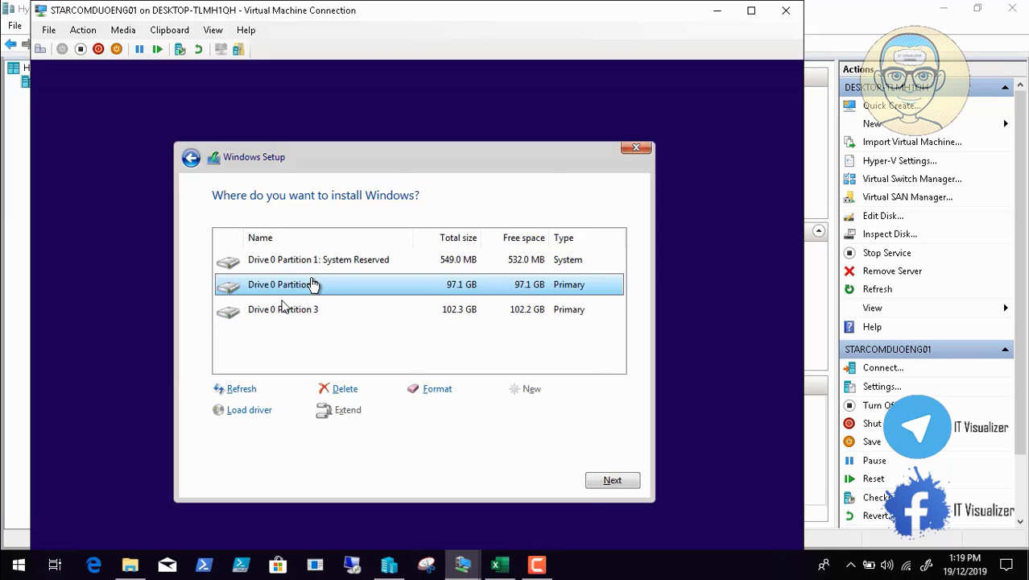
click(620, 485)
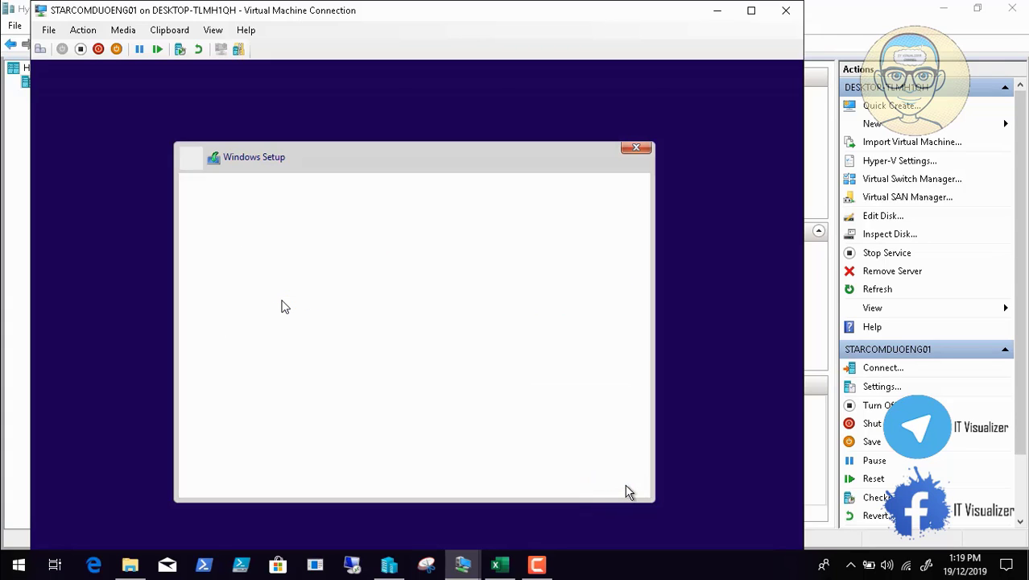
- Wait while Windows Setup copies files and installs features until the VM reboots
click(536, 564)
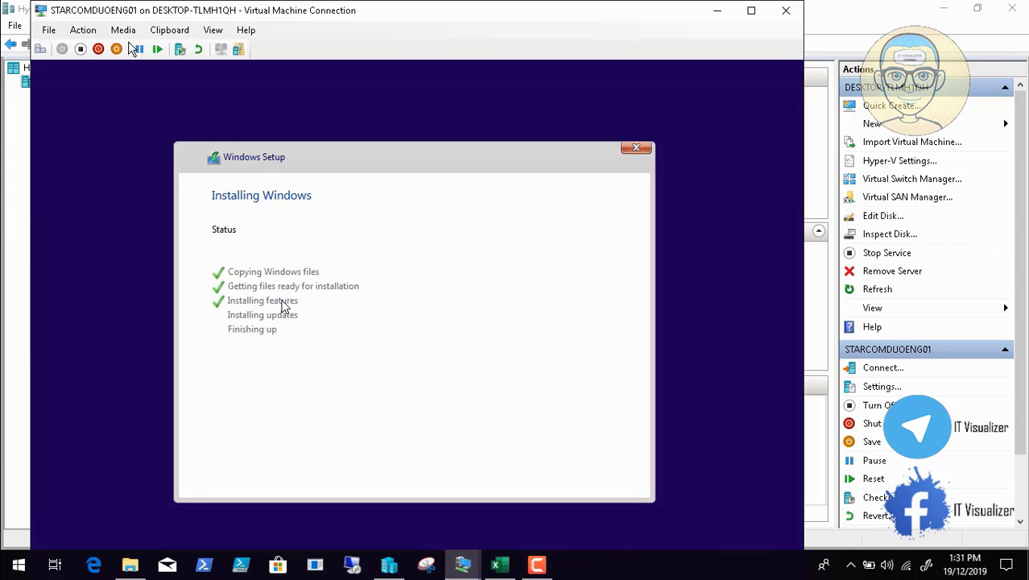
click(536, 565)
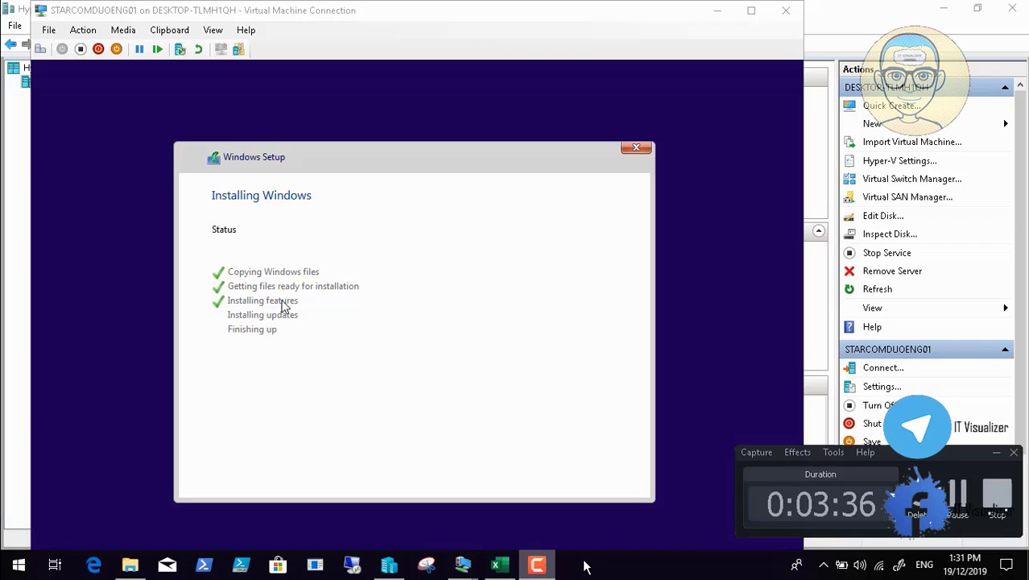
click(957, 493)
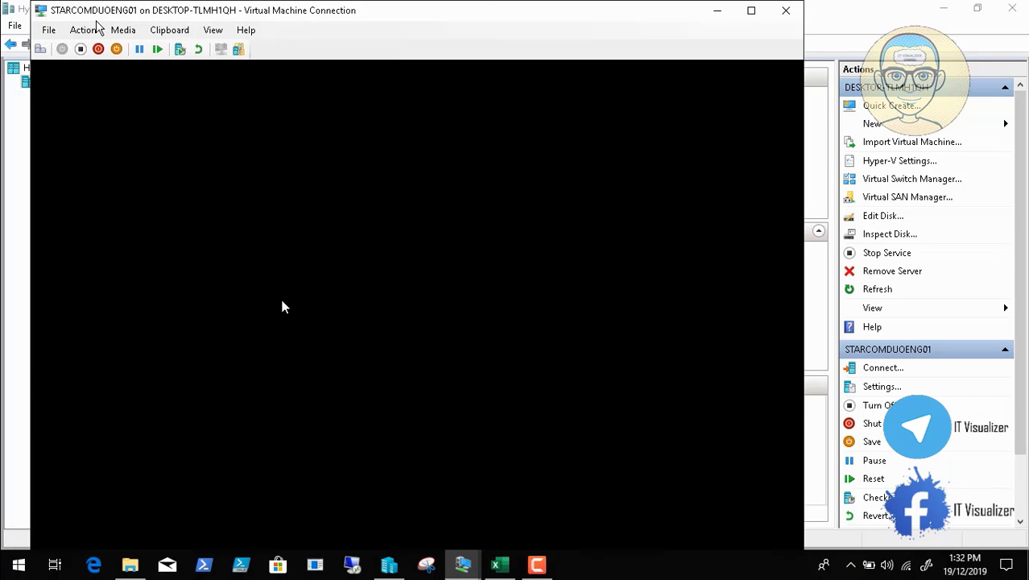
- Eject the Windows installation ISO from the VM's DVD drive
click(125, 35)
mouse_move(139, 50)
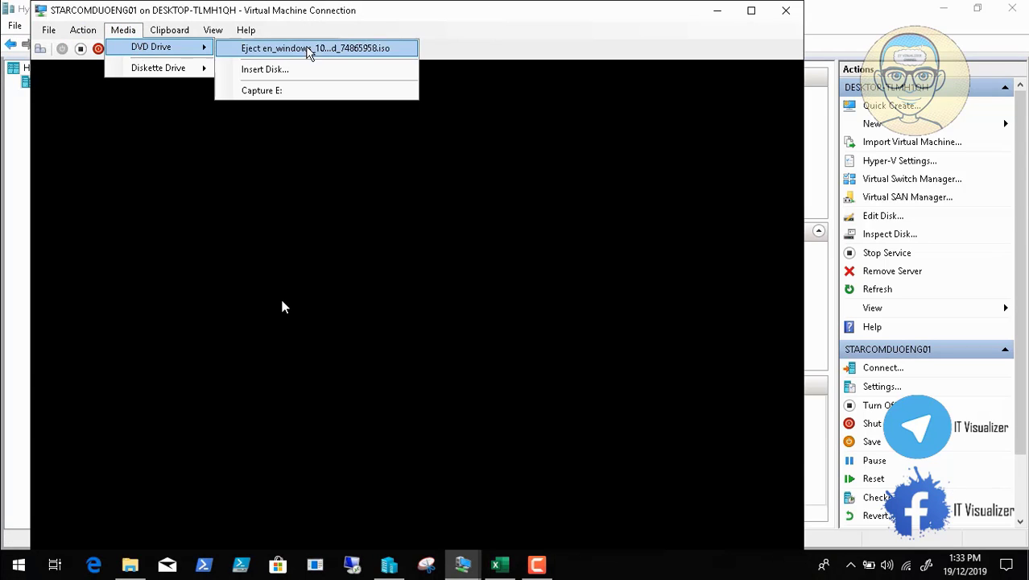
click(329, 50)
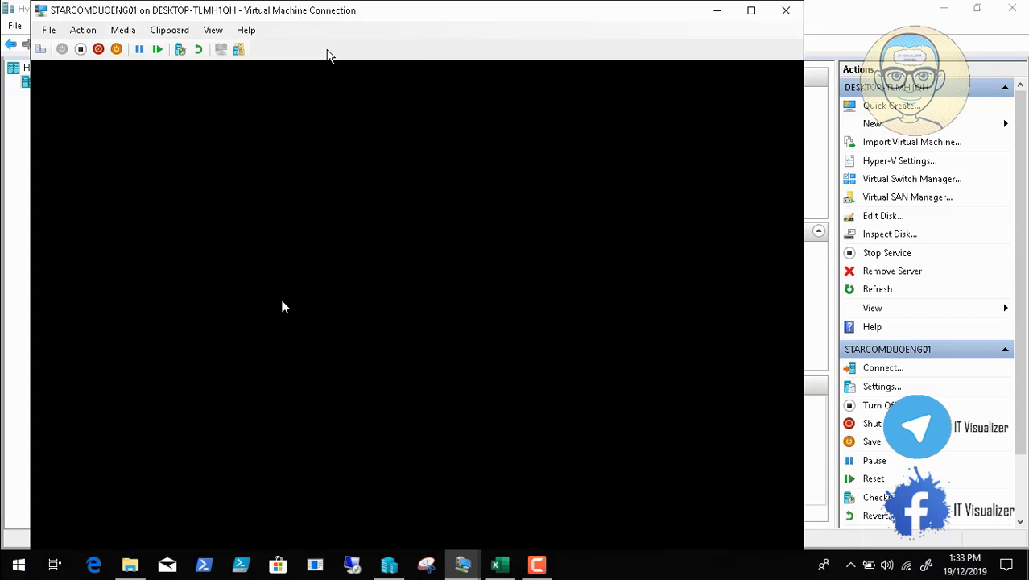
- Review the network adapter's Advanced Features in the VM settings, then cancel unchanged
click(47, 30)
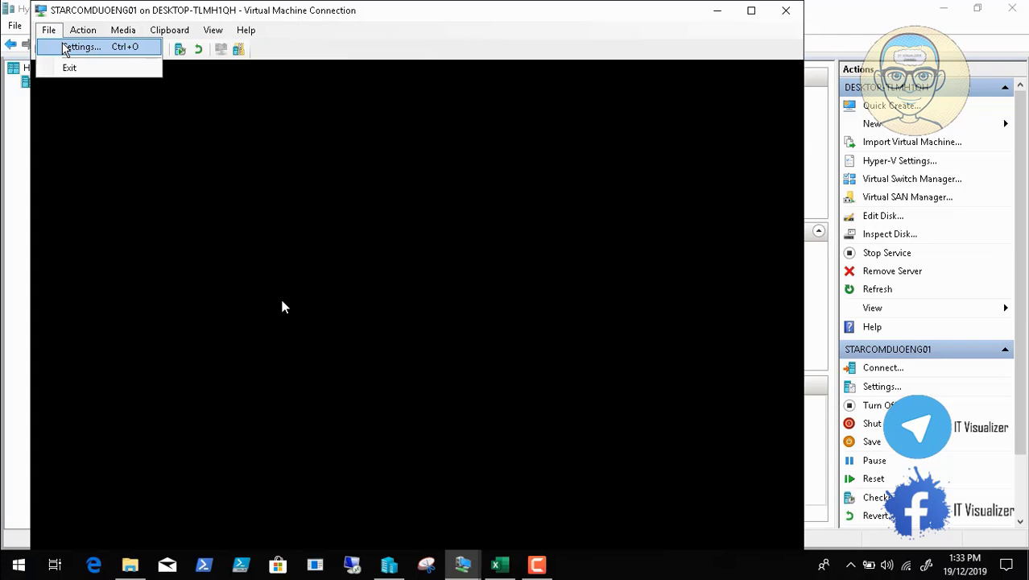
click(62, 46)
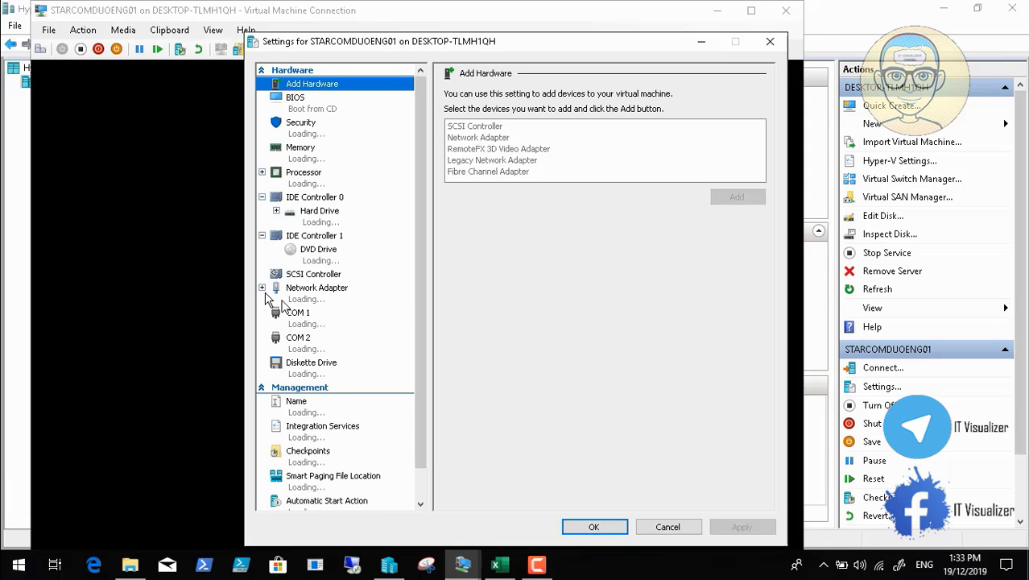
click(269, 290)
click(320, 326)
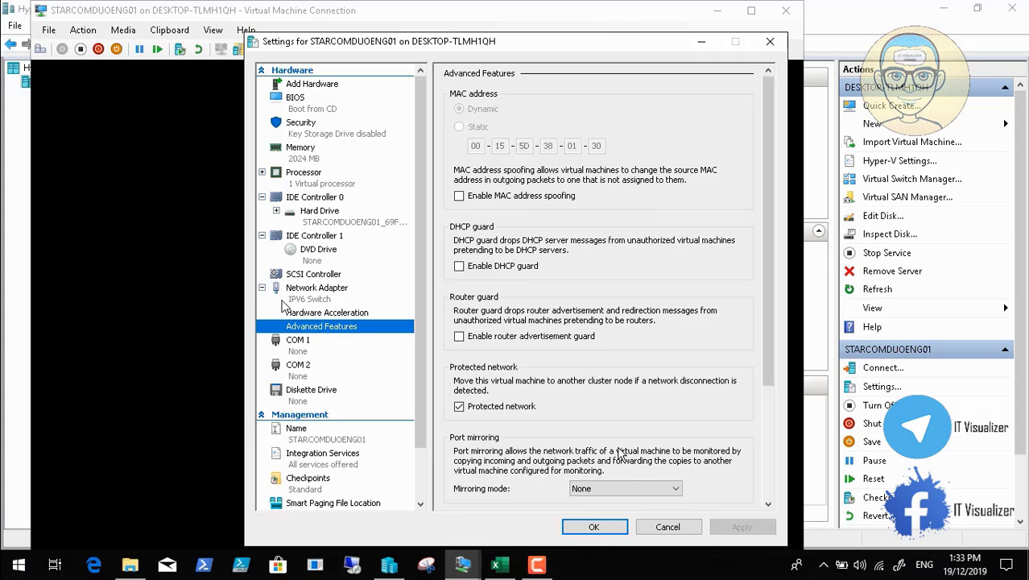
click(668, 528)
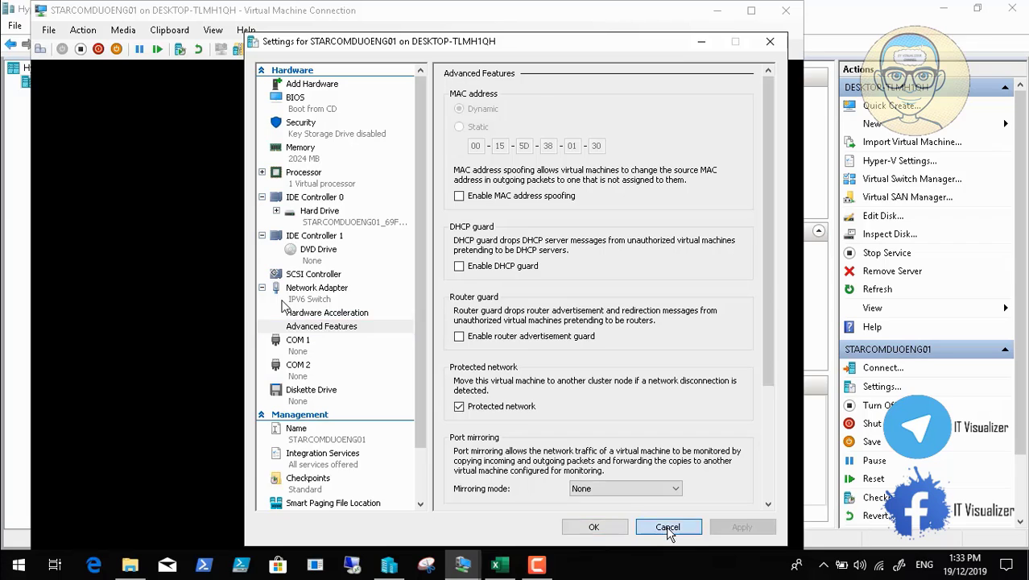
- Confirm United States as the region in the full-screen VM view
click(538, 568)
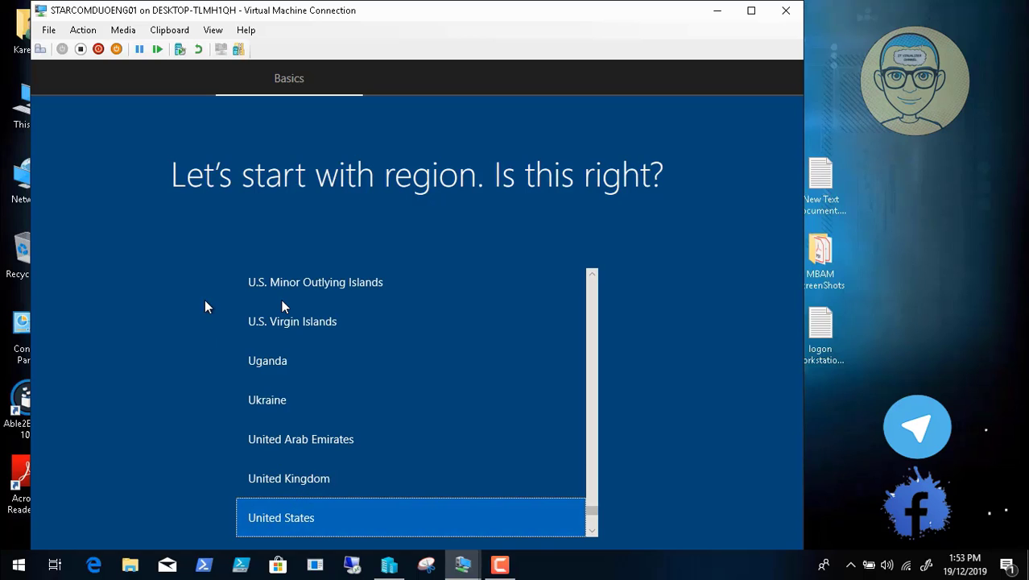
click(751, 11)
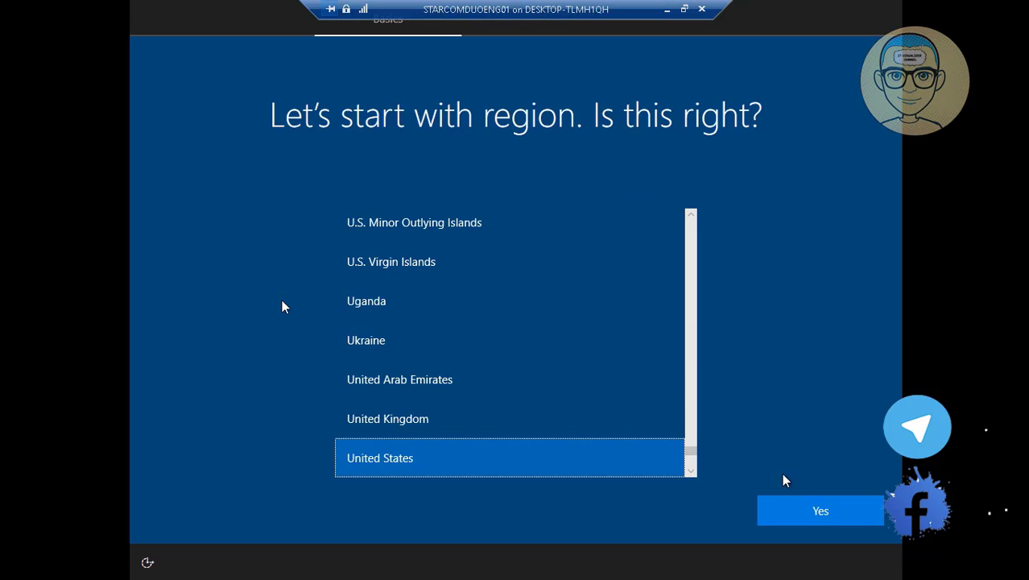
click(804, 508)
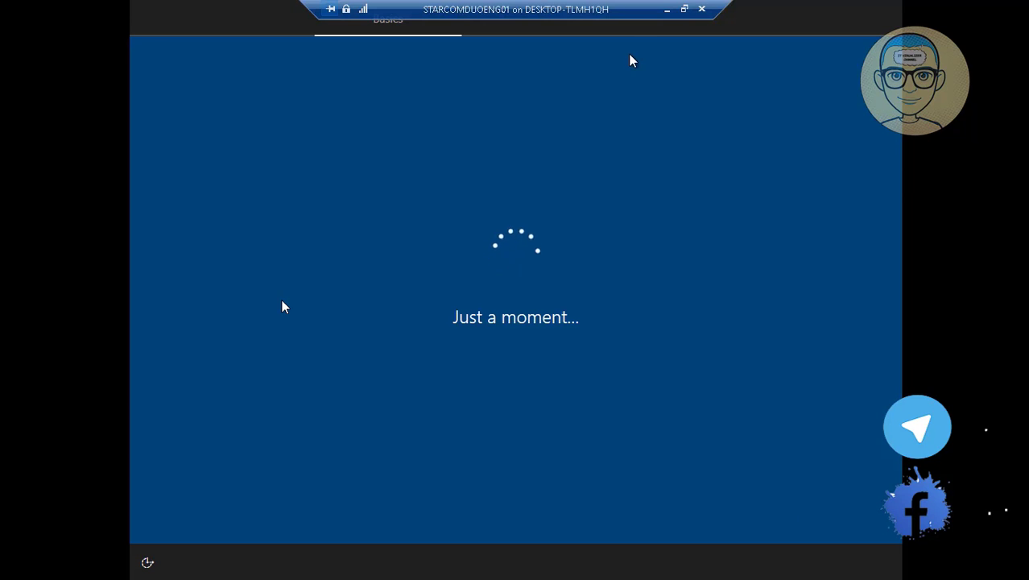
click(685, 10)
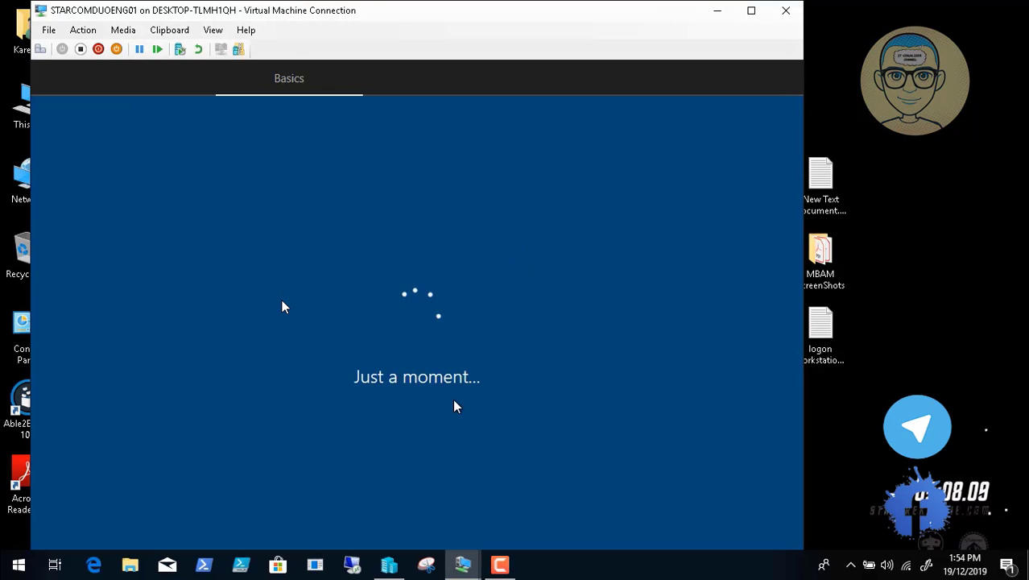
- Accept US as the keyboard layout and skip adding a second layout
click(497, 562)
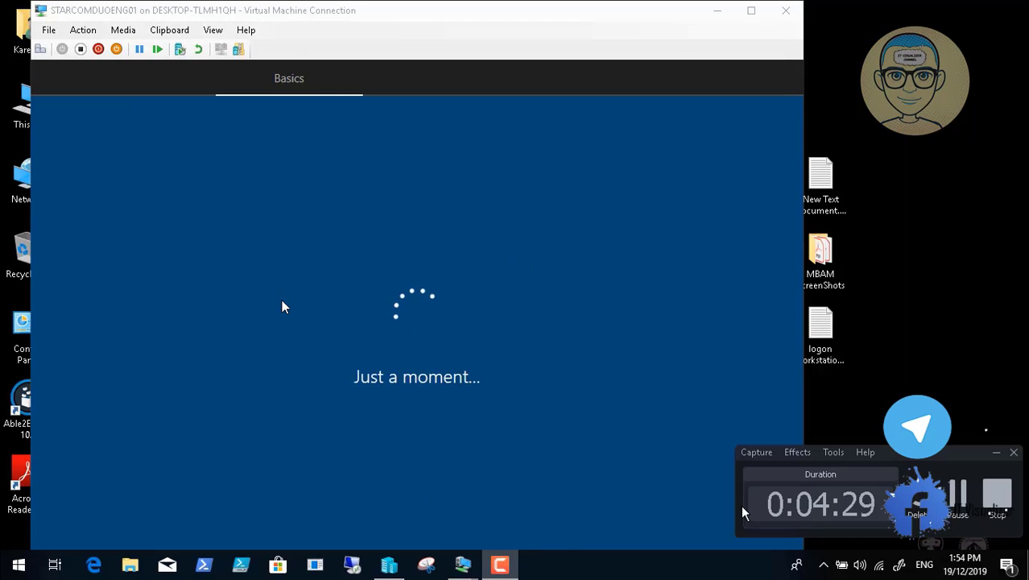
click(957, 494)
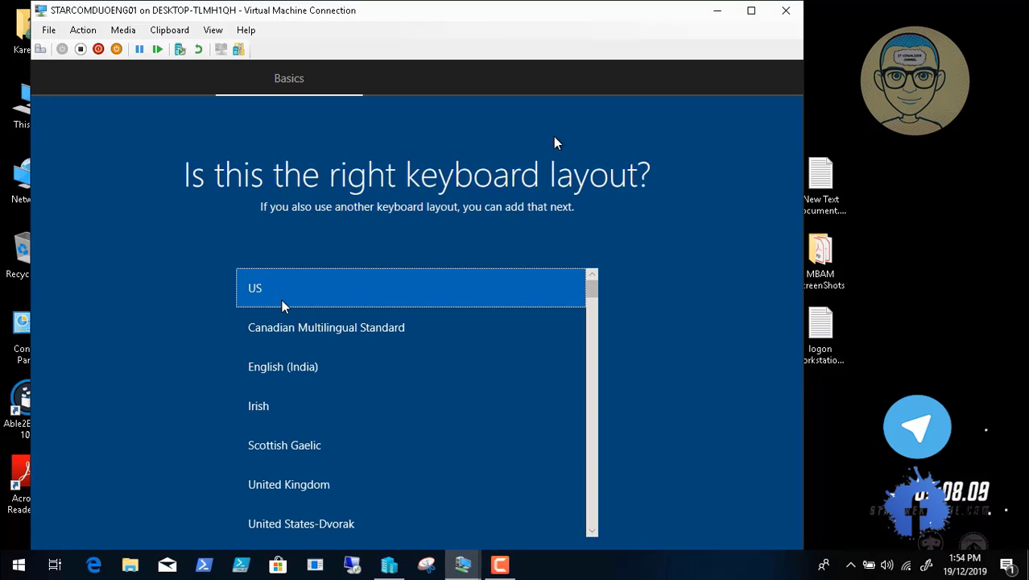
click(751, 12)
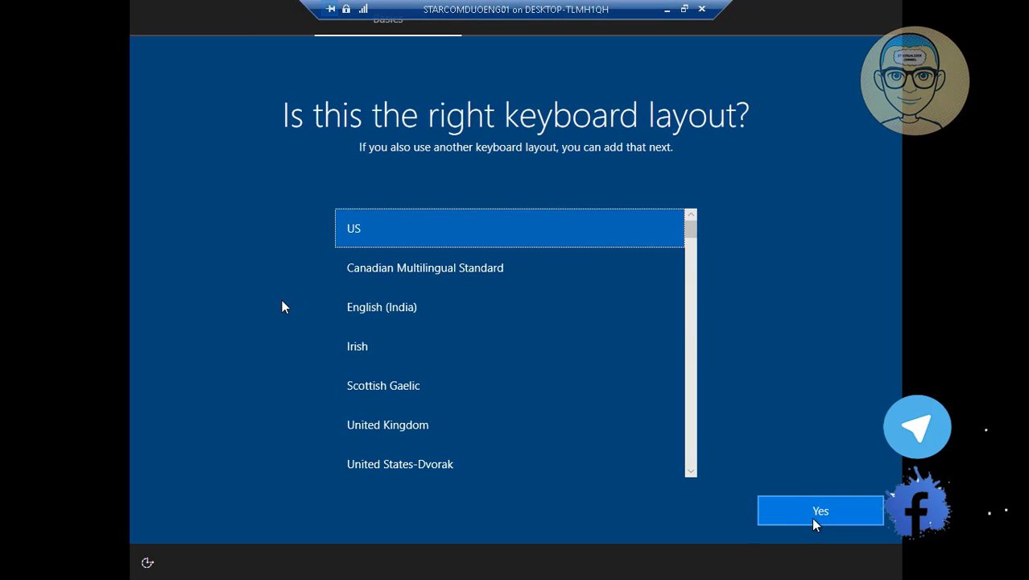
click(818, 519)
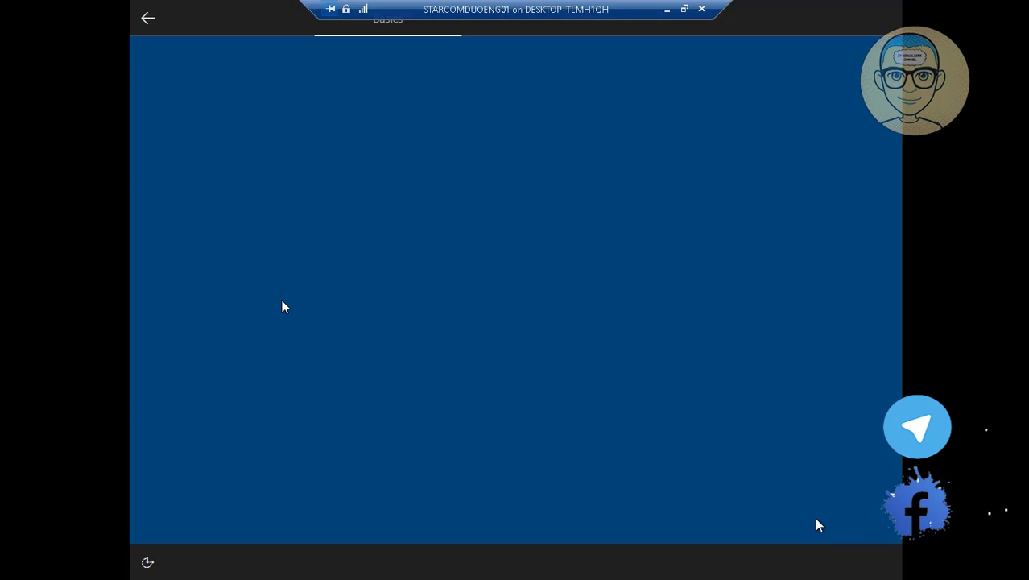
click(793, 513)
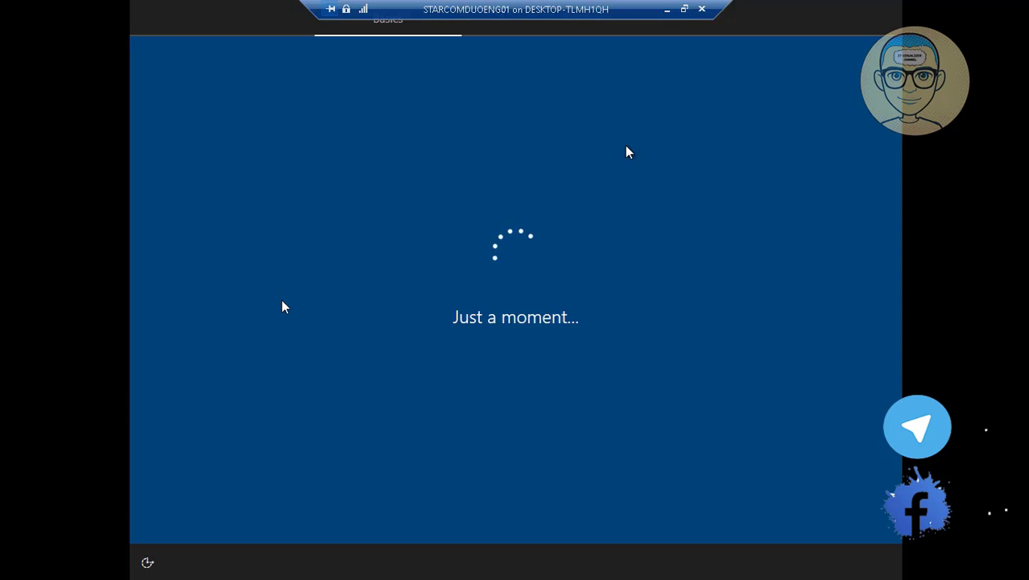
click(684, 10)
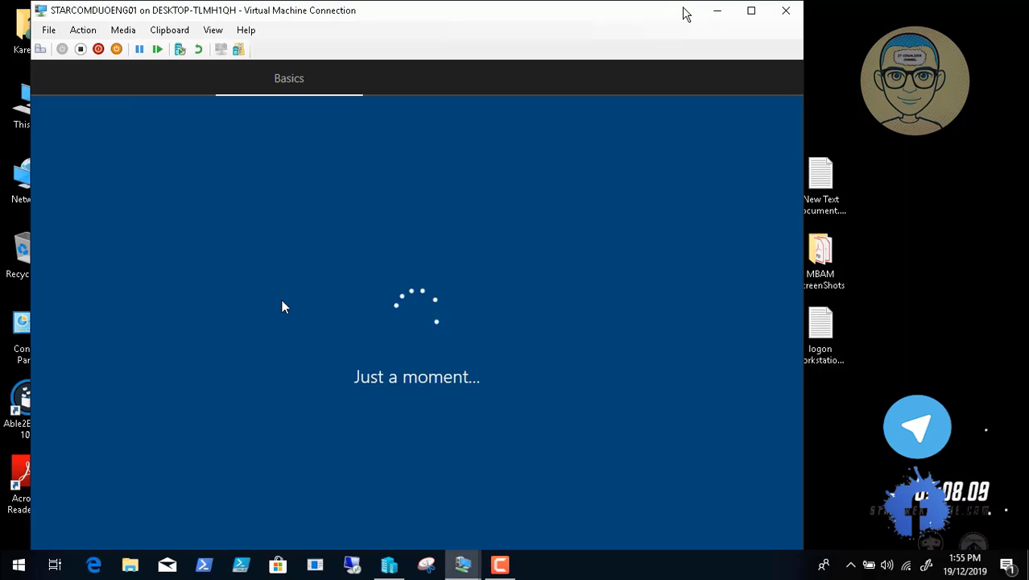
click(500, 565)
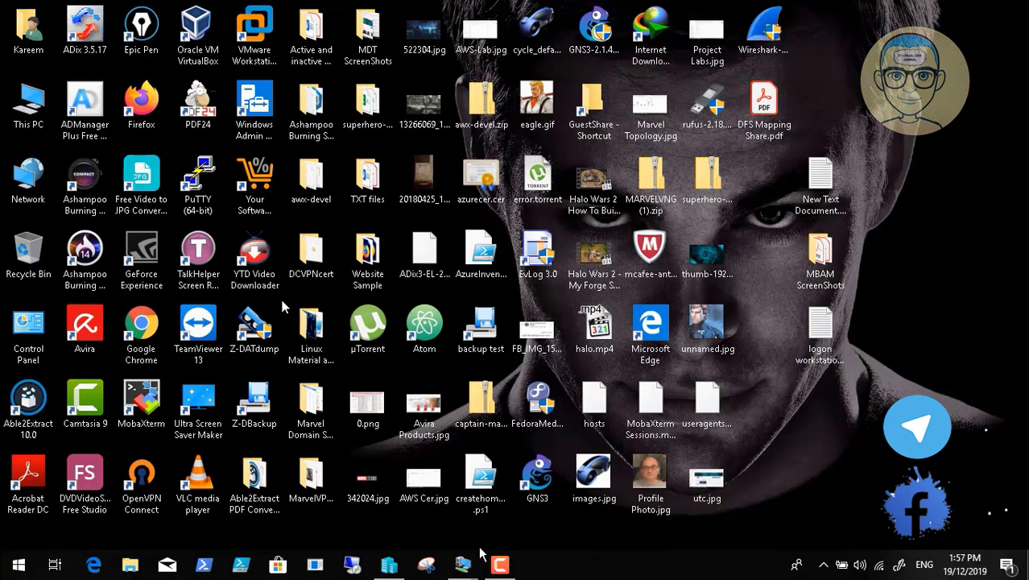
- Check the Windows 10 setup VM, pause recording, and glance at the DHCP server session
mouse_move(463, 563)
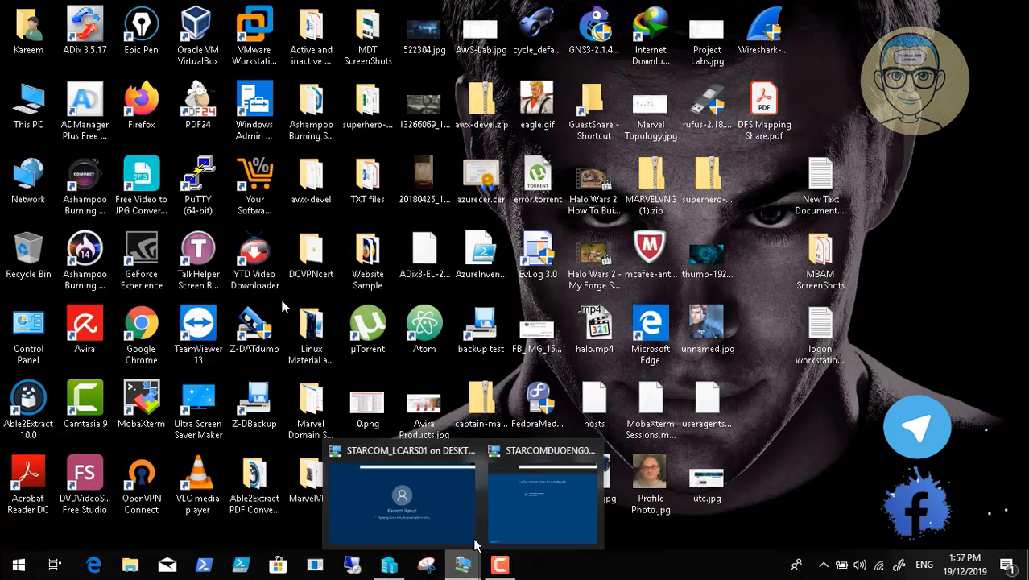
click(518, 507)
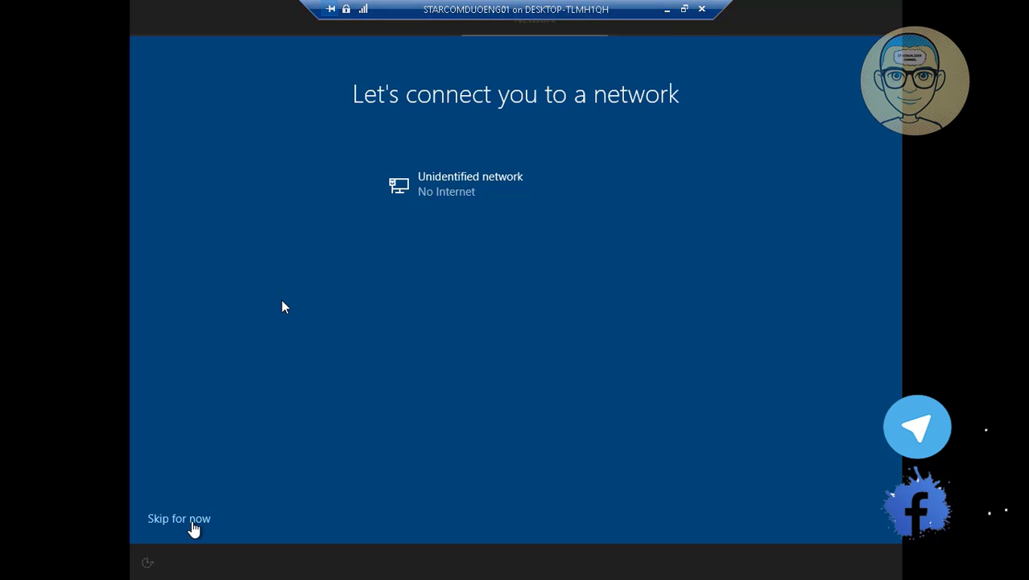
click(683, 8)
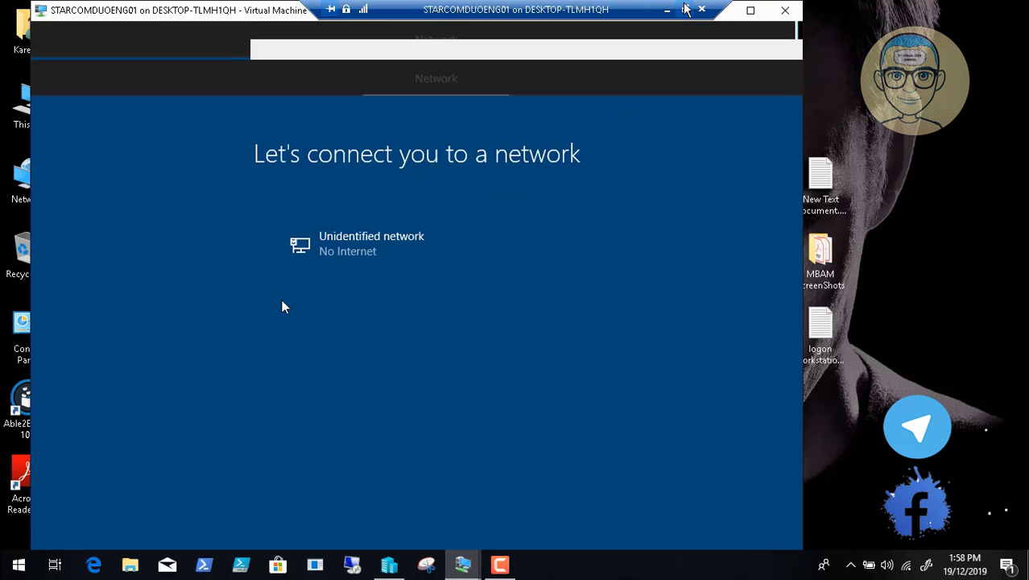
click(499, 565)
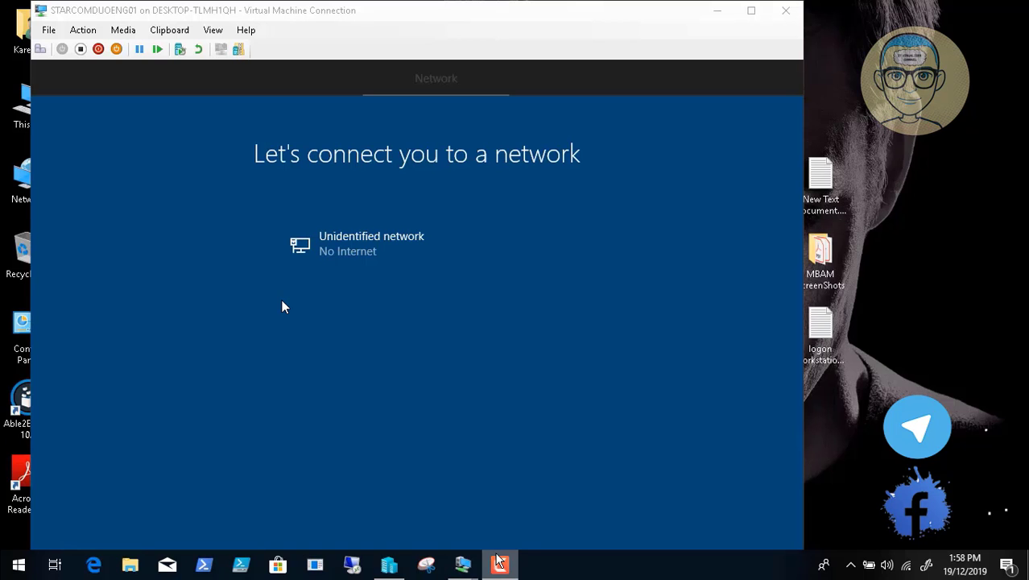
click(959, 494)
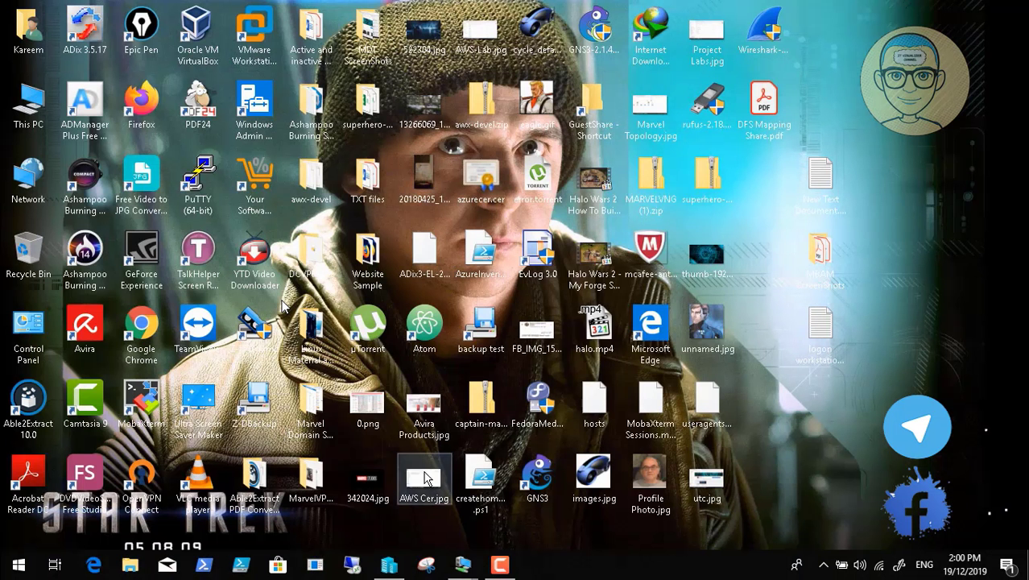
mouse_move(465, 568)
click(425, 531)
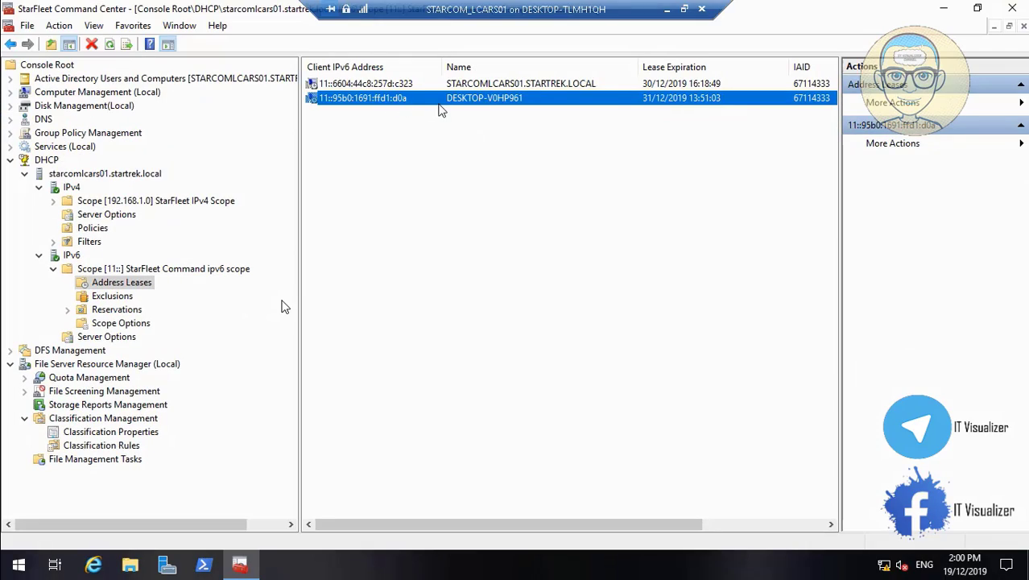
click(667, 11)
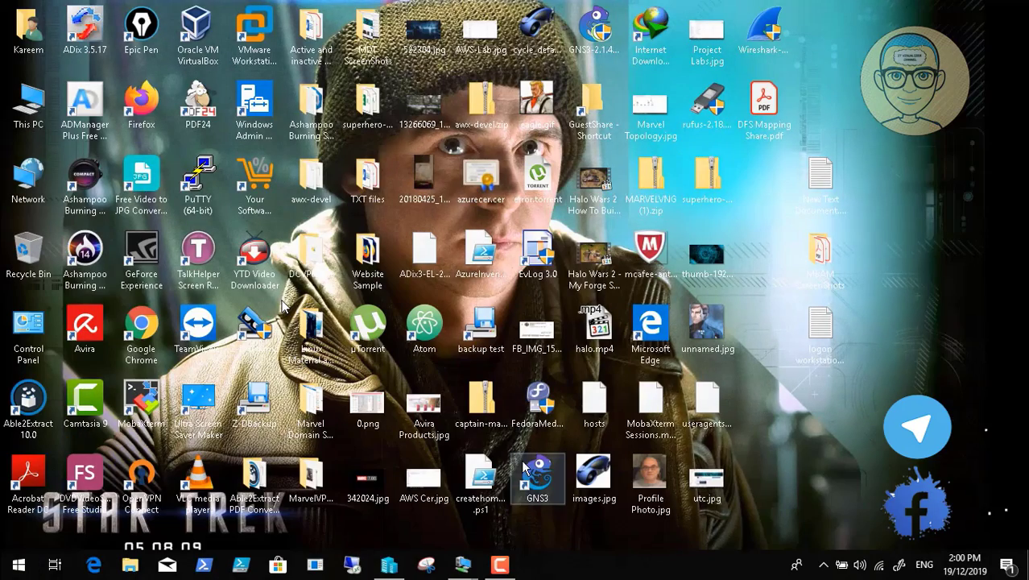
- Decline connecting to the internet in the client VM's setup, then minimize it
mouse_move(462, 566)
click(540, 524)
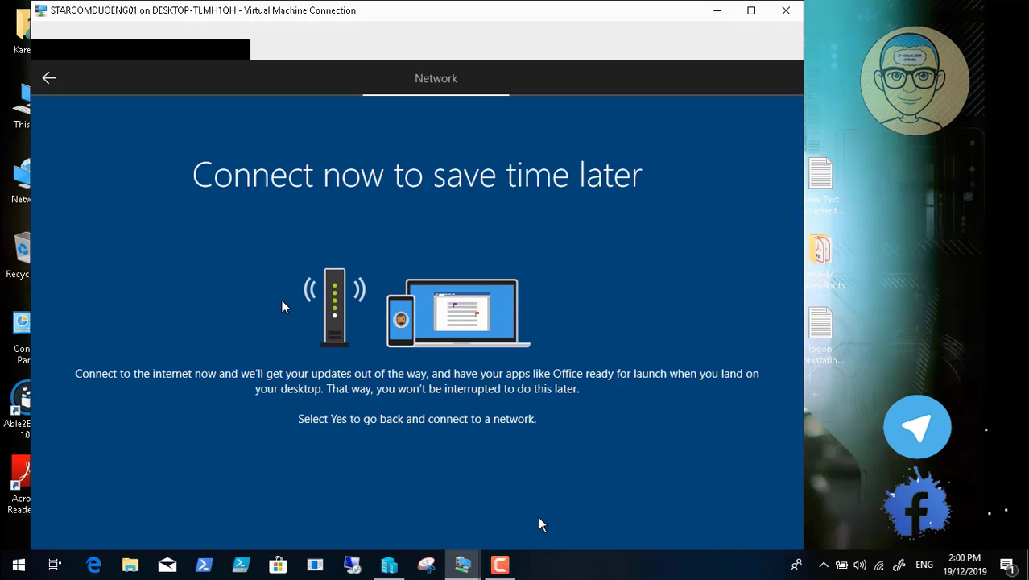
click(752, 12)
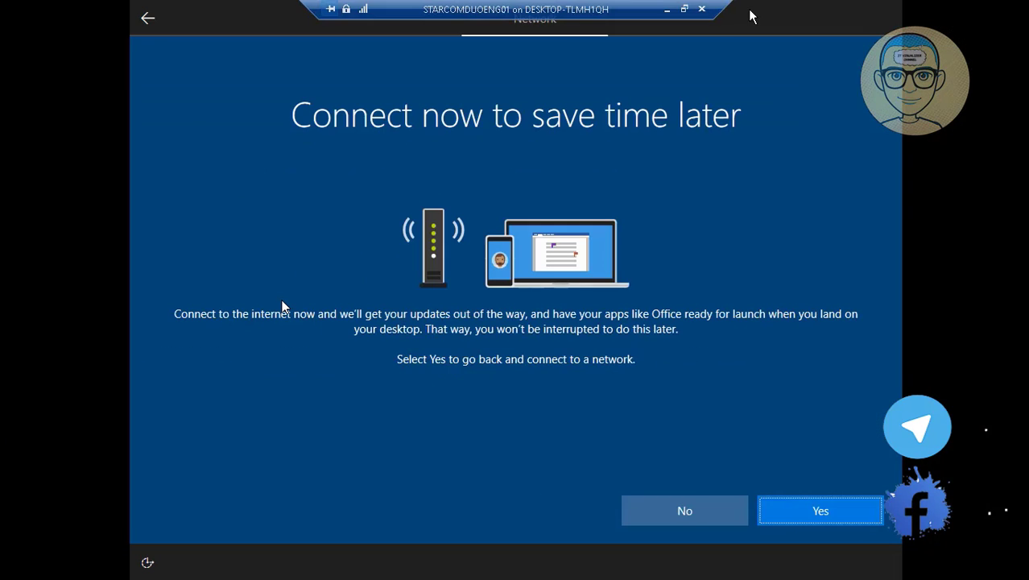
click(730, 519)
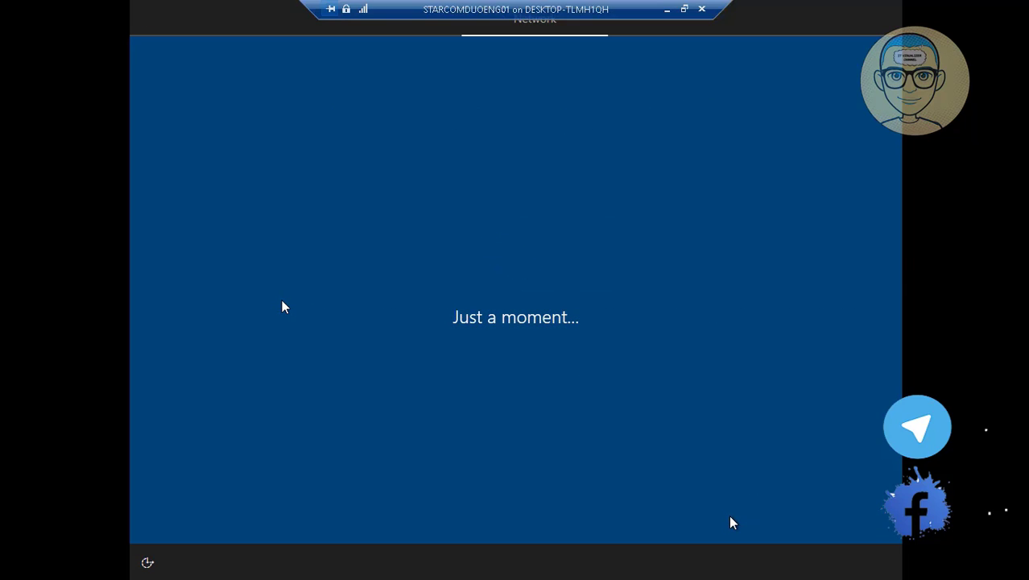
click(667, 10)
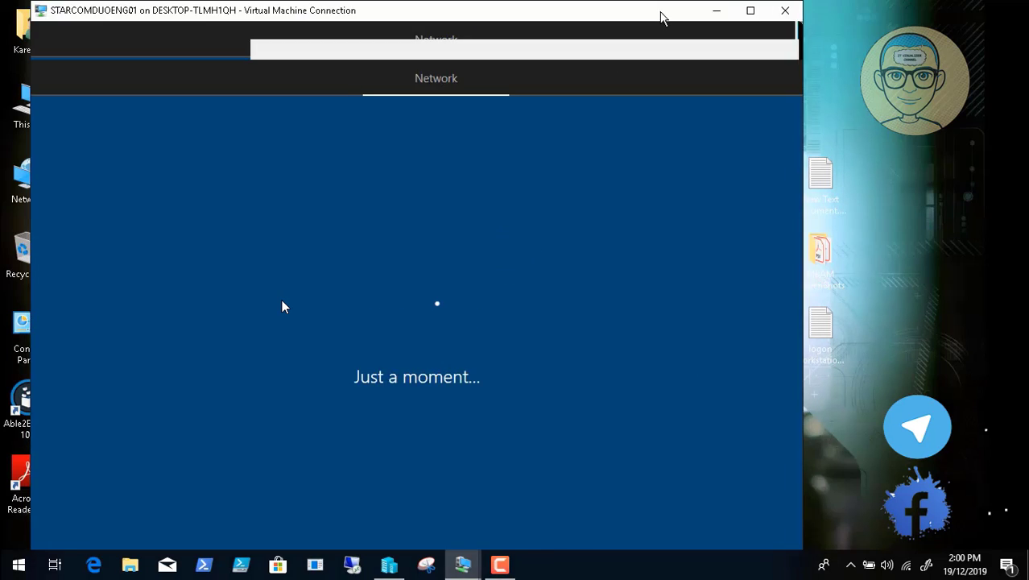
- Check the DHCP server's IPv6 address leases, then return to the client VM's account page
mouse_move(463, 565)
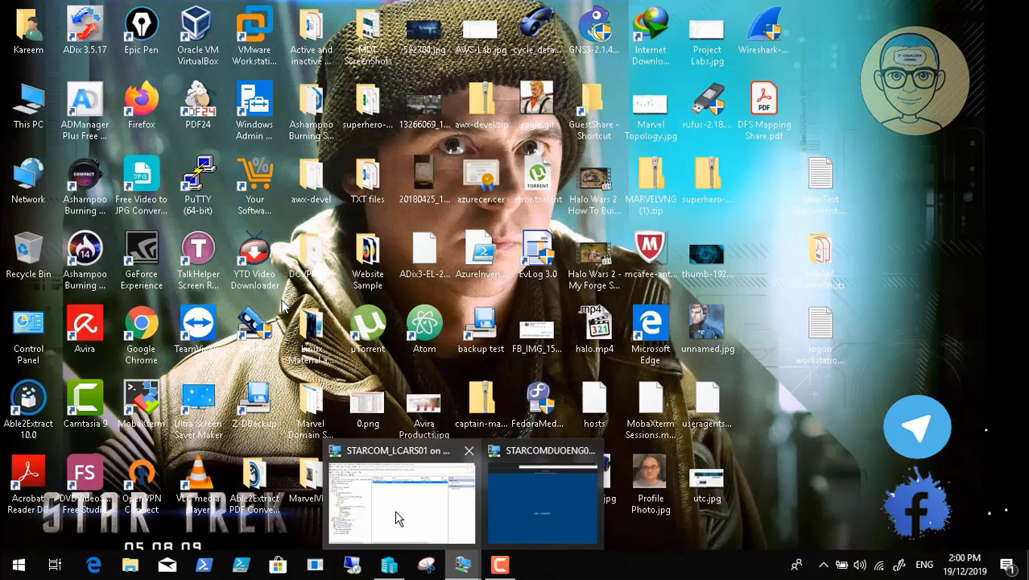
click(396, 517)
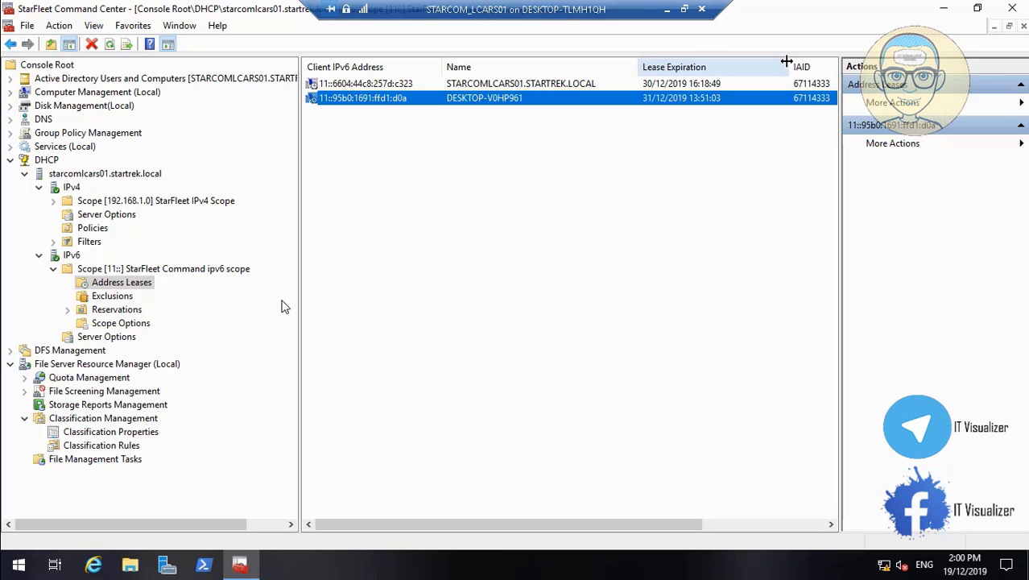
click(668, 9)
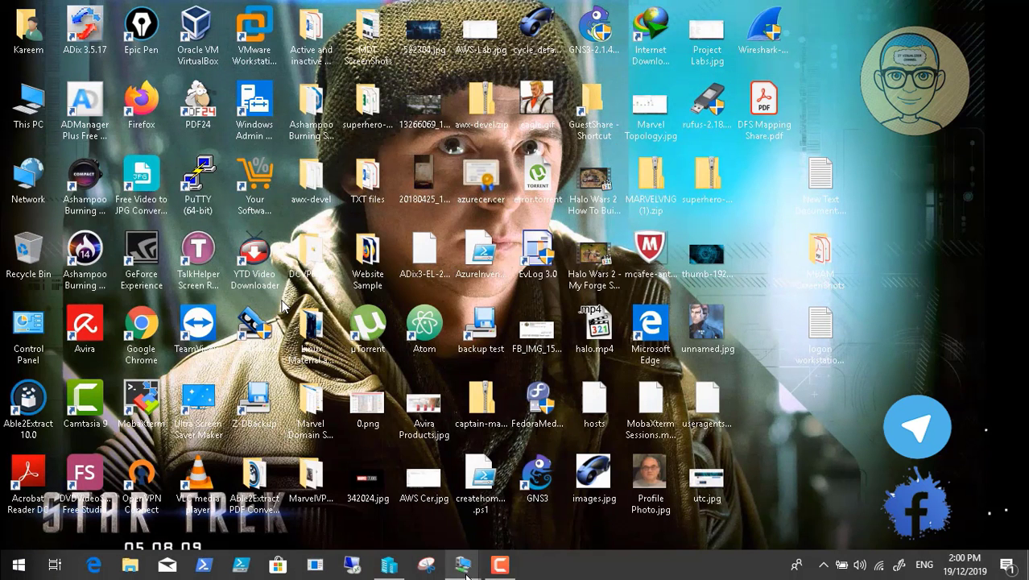
mouse_move(464, 567)
click(547, 496)
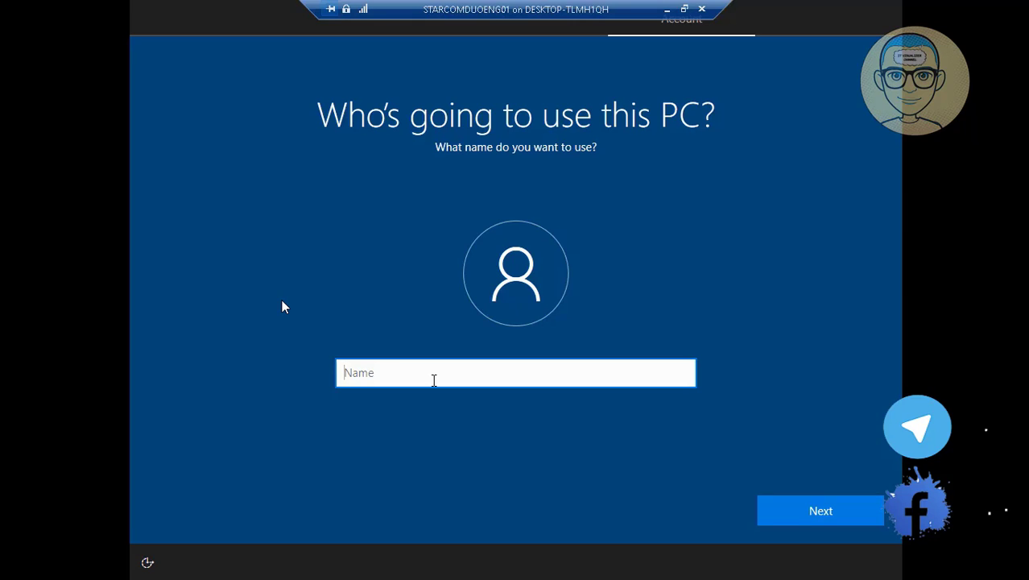
- Enter the local account name, then set and confirm its password
text(krao1)
click(818, 512)
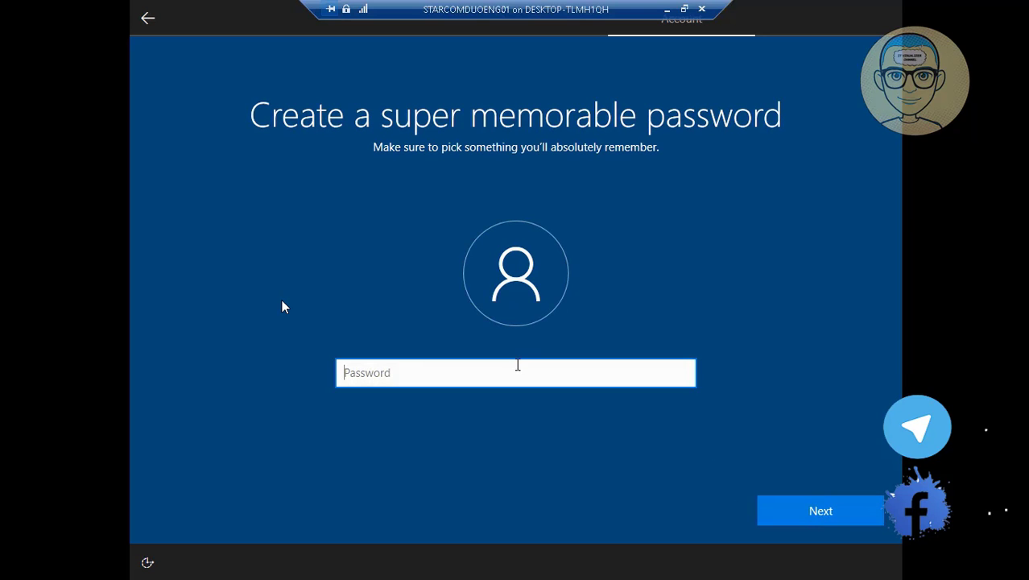
text(••)
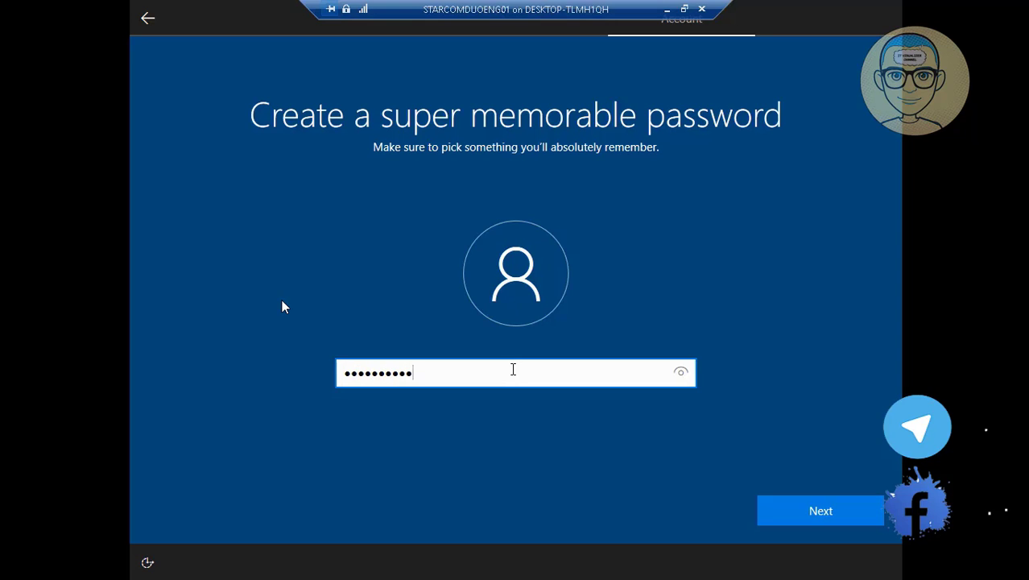
click(816, 507)
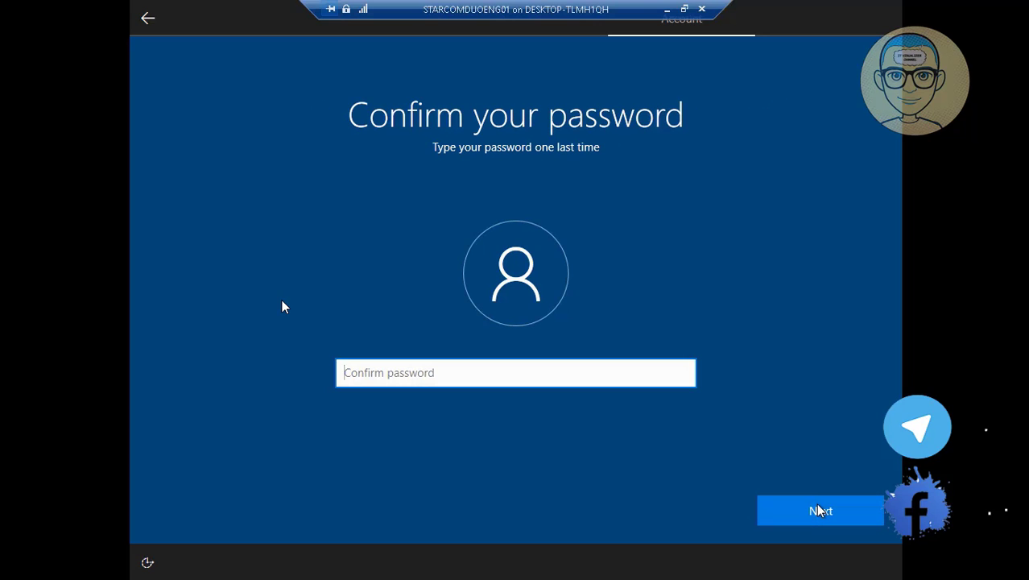
text(•)
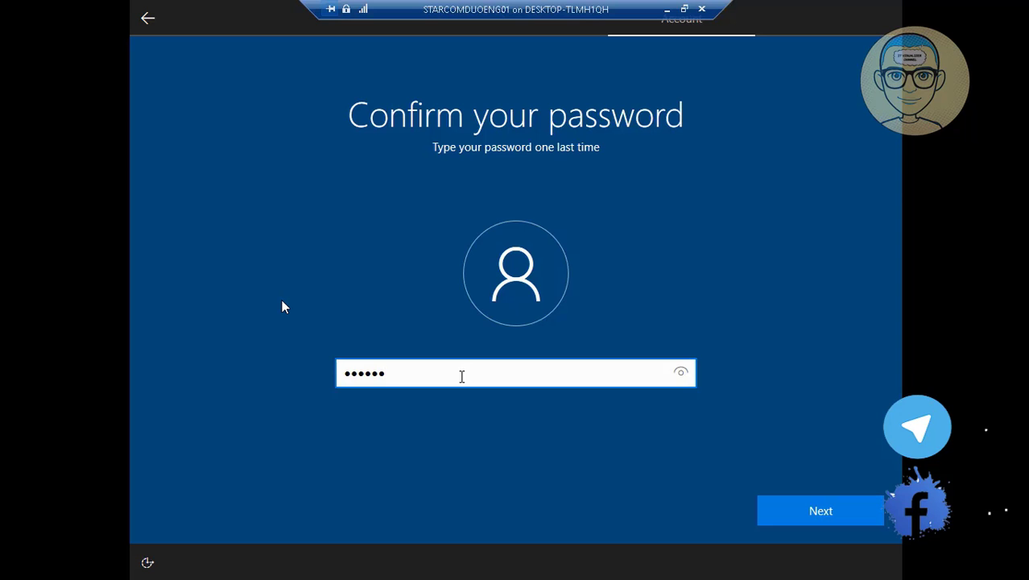
click(823, 512)
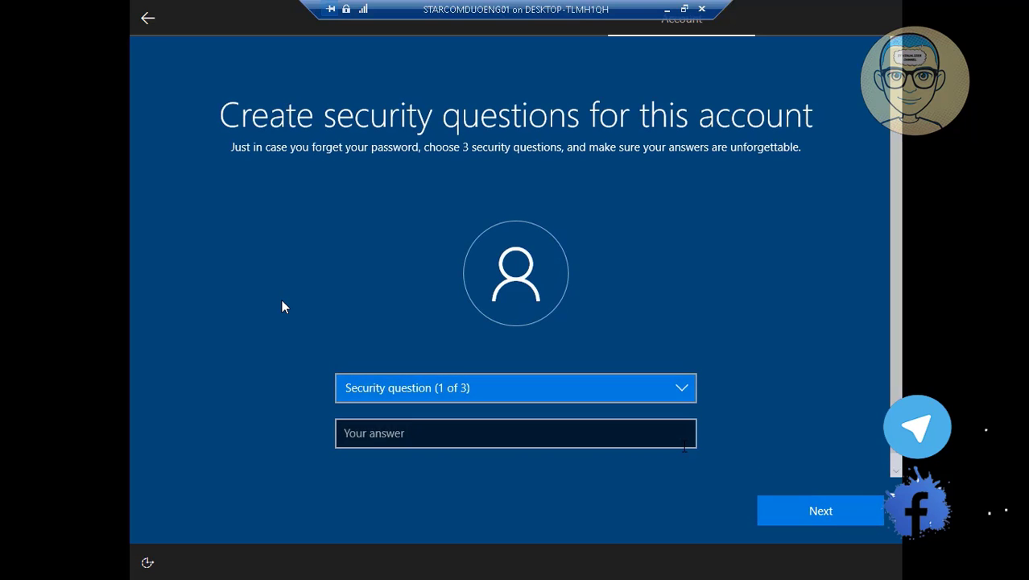
click(668, 9)
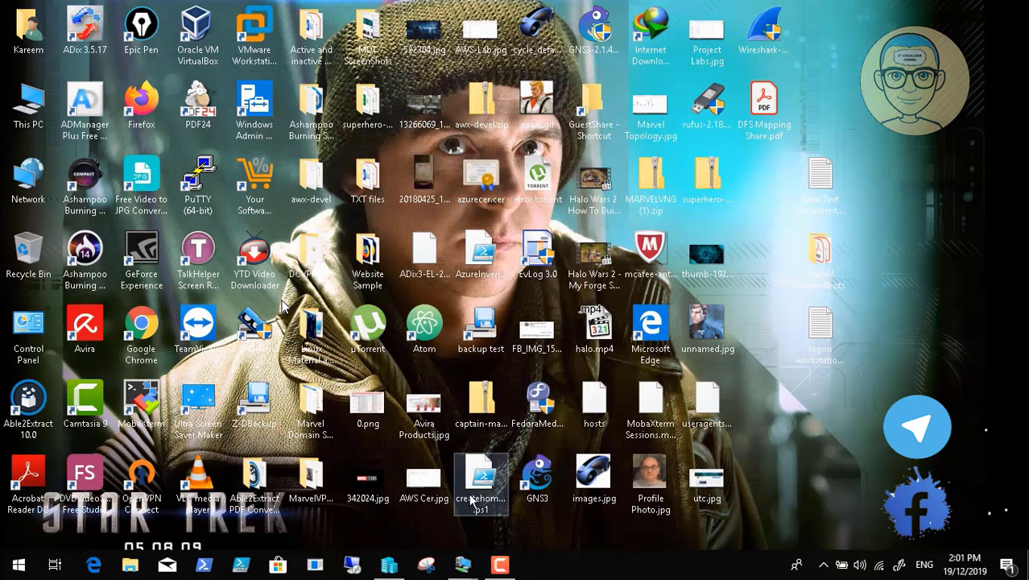
- Pause recording and let the client VM's setup progress before minimizing it
click(502, 574)
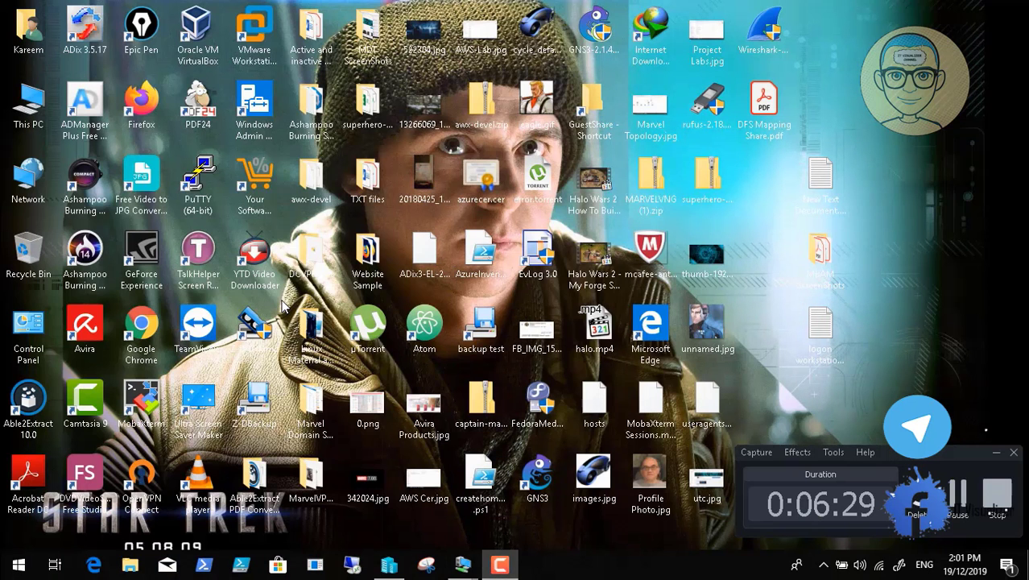
click(964, 505)
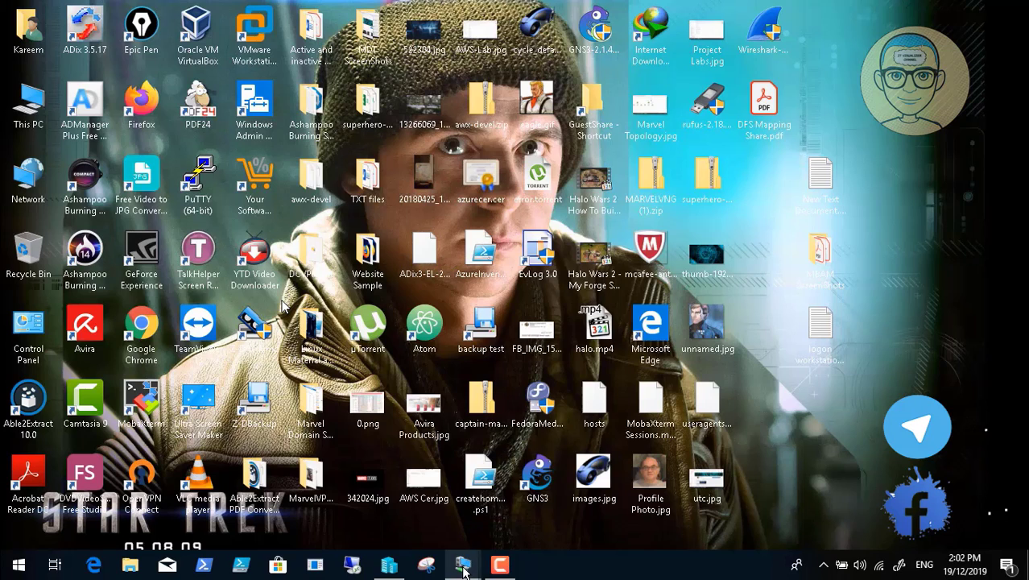
mouse_move(462, 565)
click(543, 525)
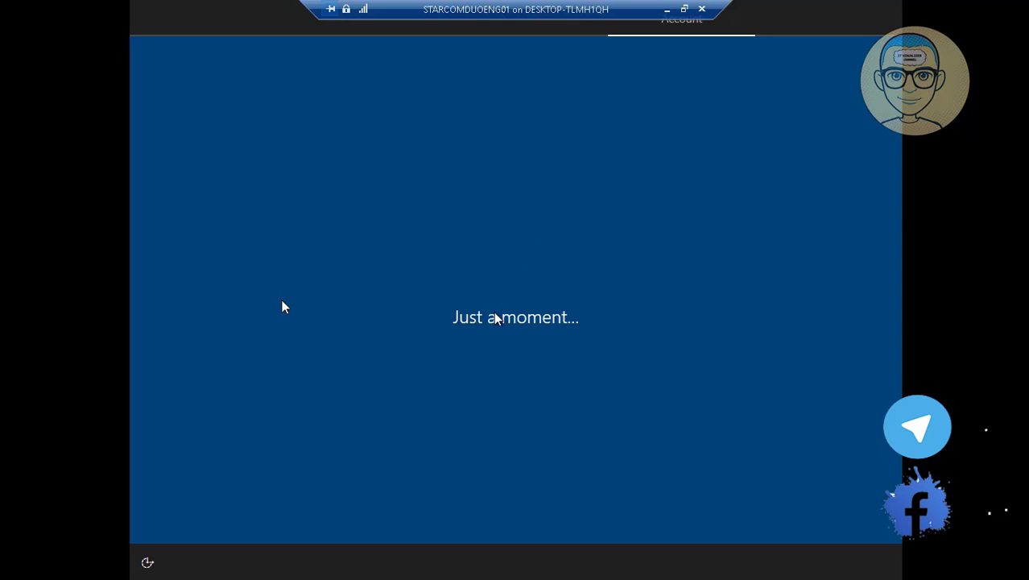
click(667, 8)
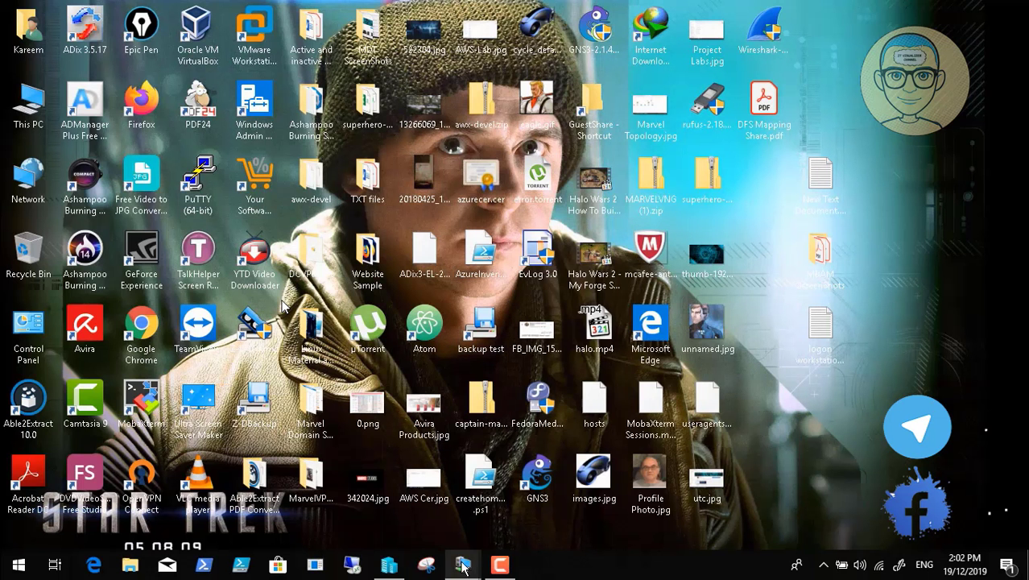
- Show Scope Options under the IPv6 scope in the DHCP console
mouse_move(463, 565)
click(425, 529)
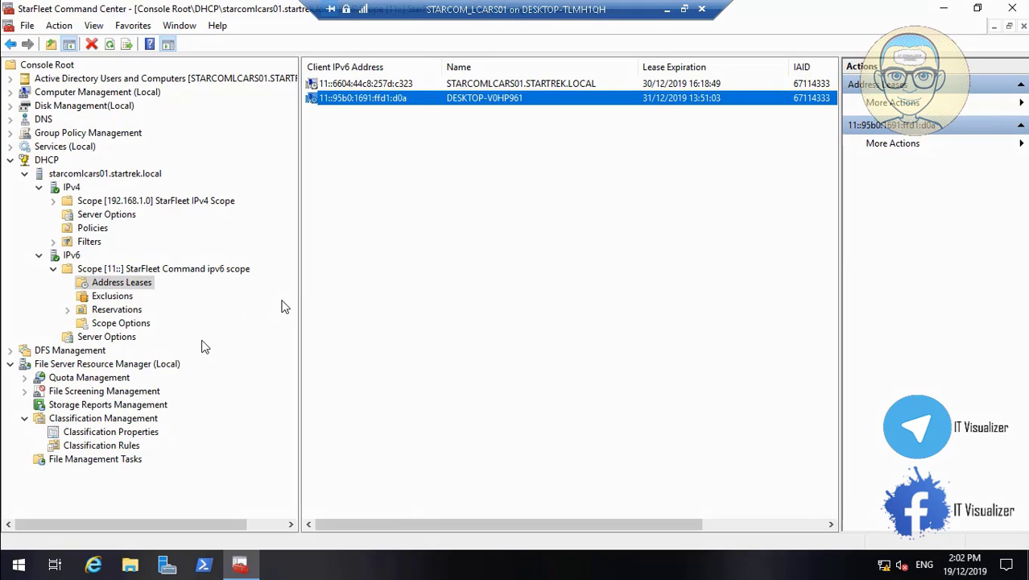
click(120, 322)
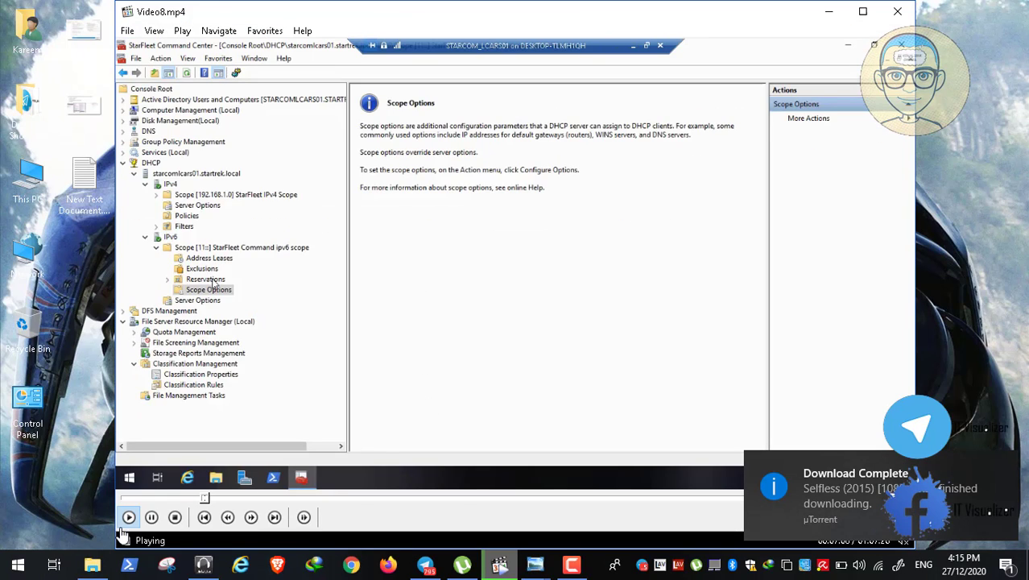
- Pause Video8.mp4, resume recording, and switch the video to full screen
click(153, 516)
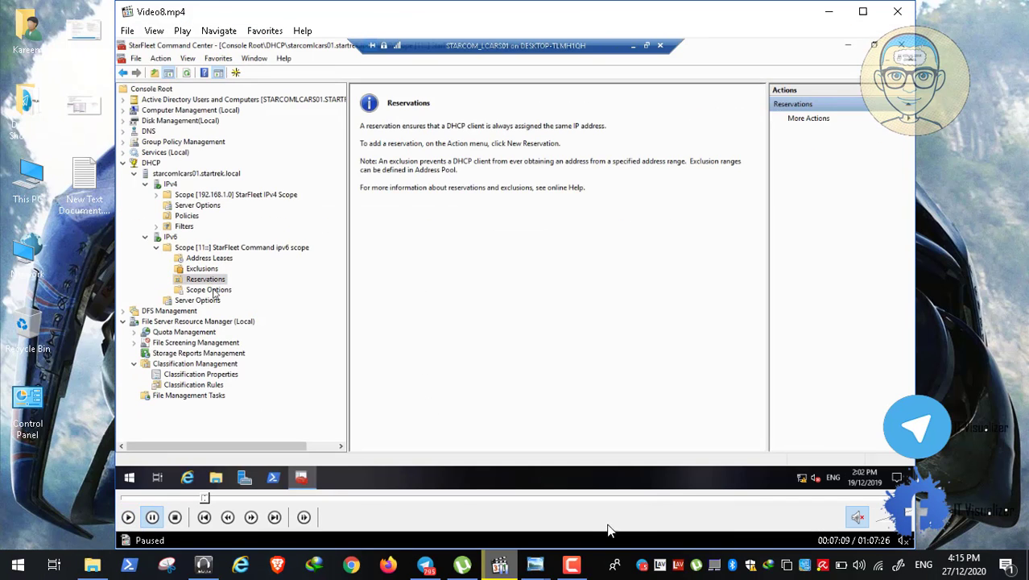
click(572, 563)
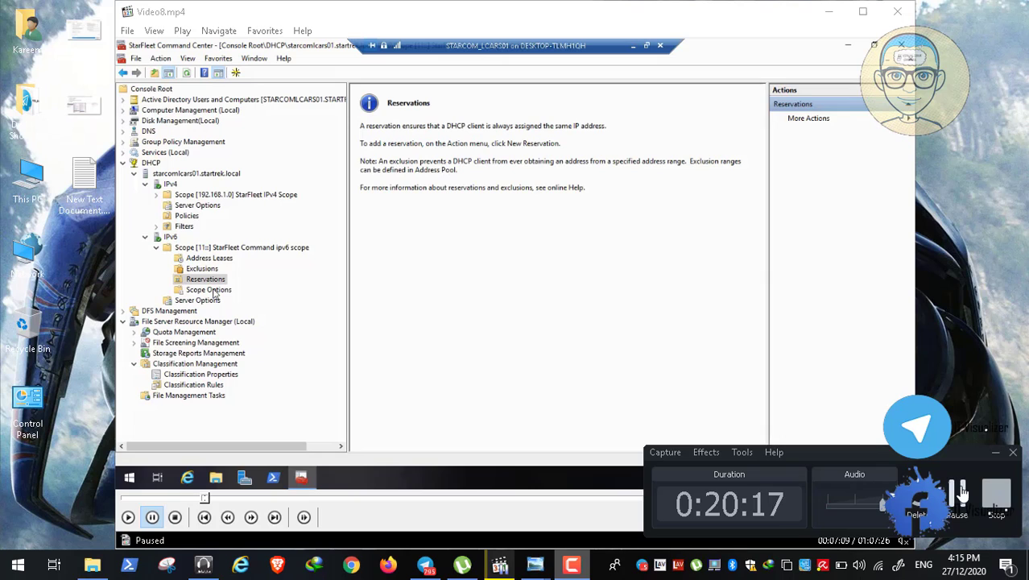
click(958, 490)
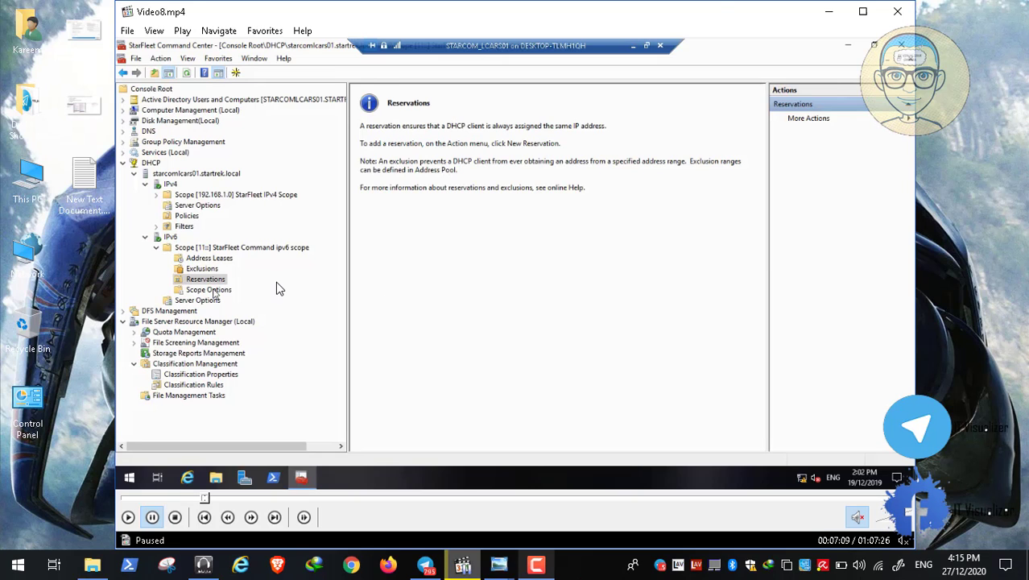
double_click(277, 289)
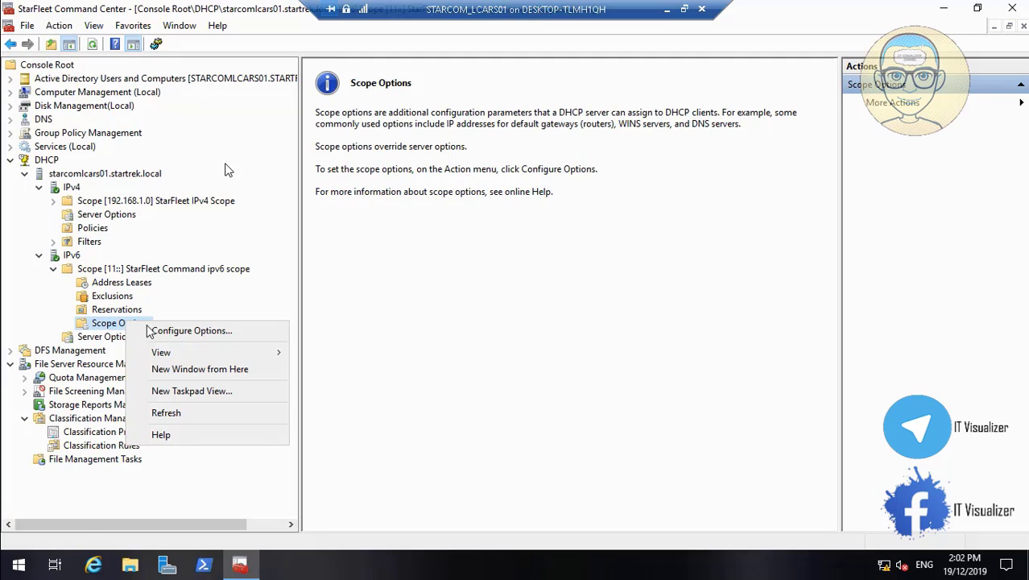
- Open the IPv6 scope options and browse the available options list
click(150, 330)
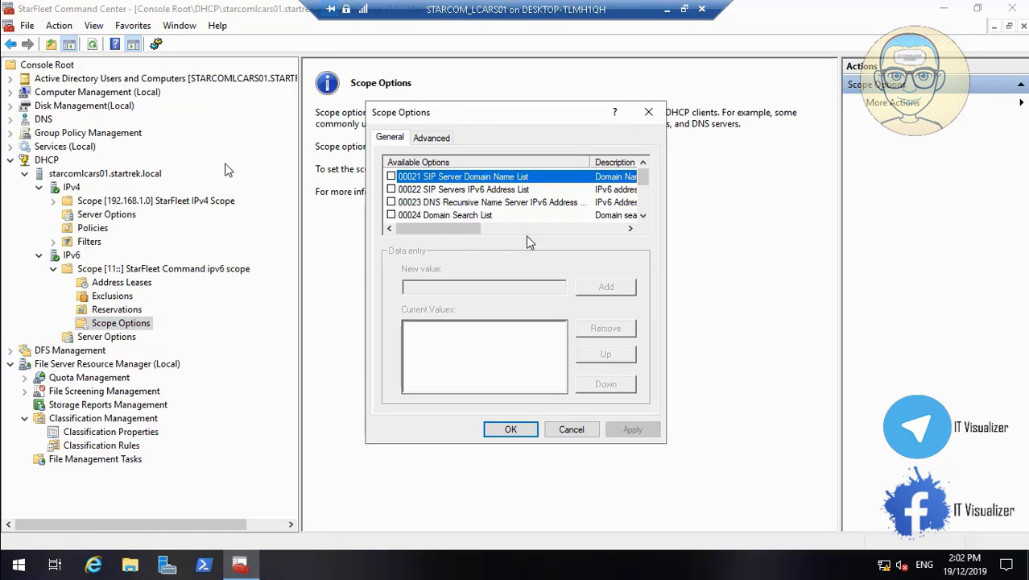
click(520, 204)
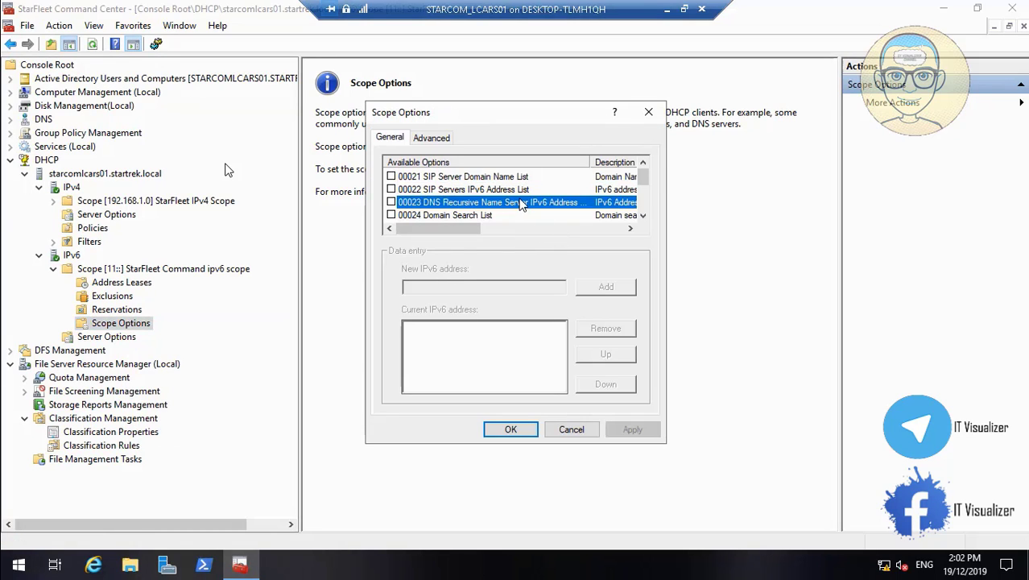
click(517, 192)
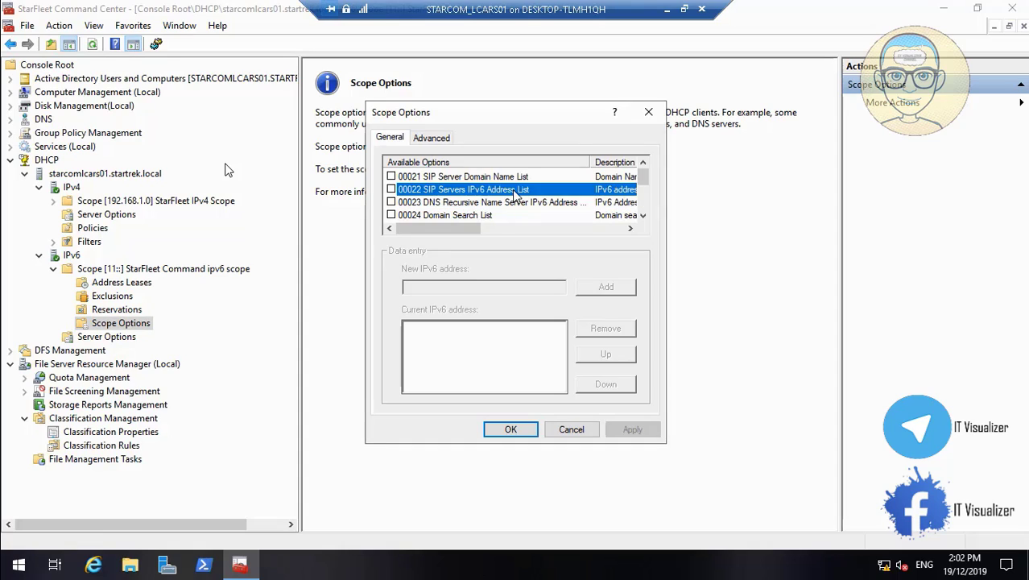
click(643, 216)
click(643, 216)
click(643, 216)
click(642, 216)
click(643, 217)
click(644, 217)
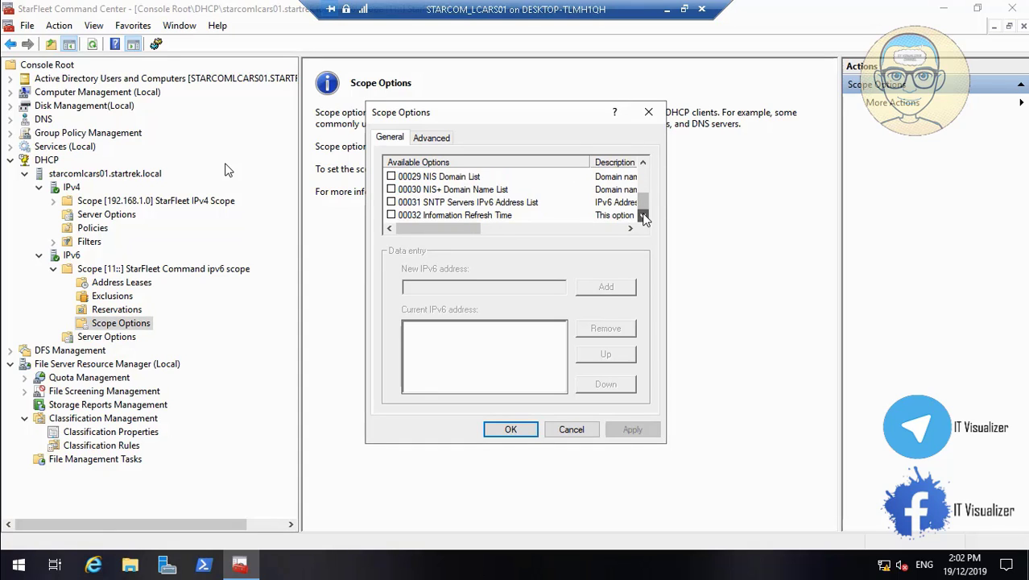
click(644, 166)
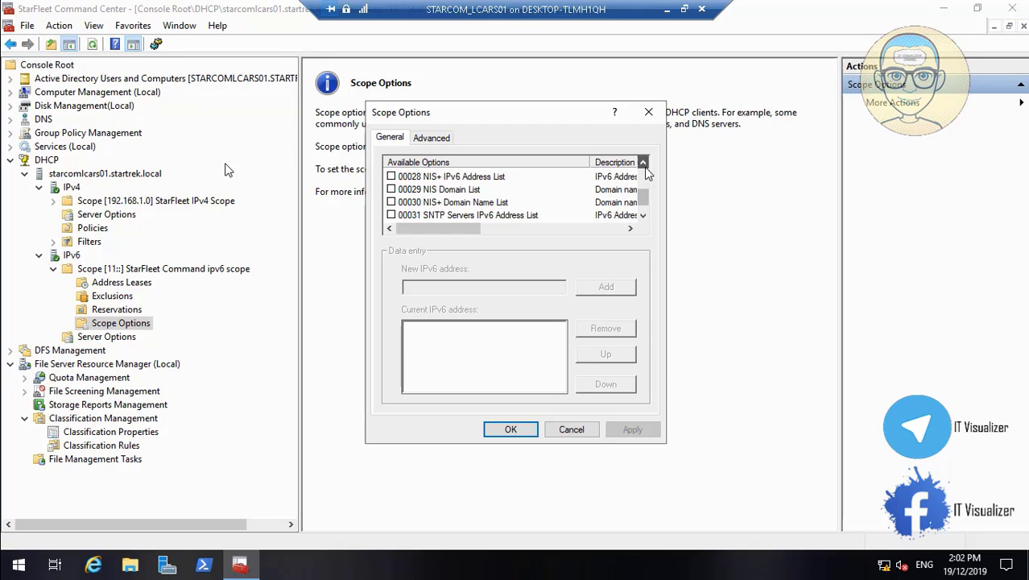
click(644, 166)
click(644, 166)
click(643, 166)
click(644, 166)
click(643, 166)
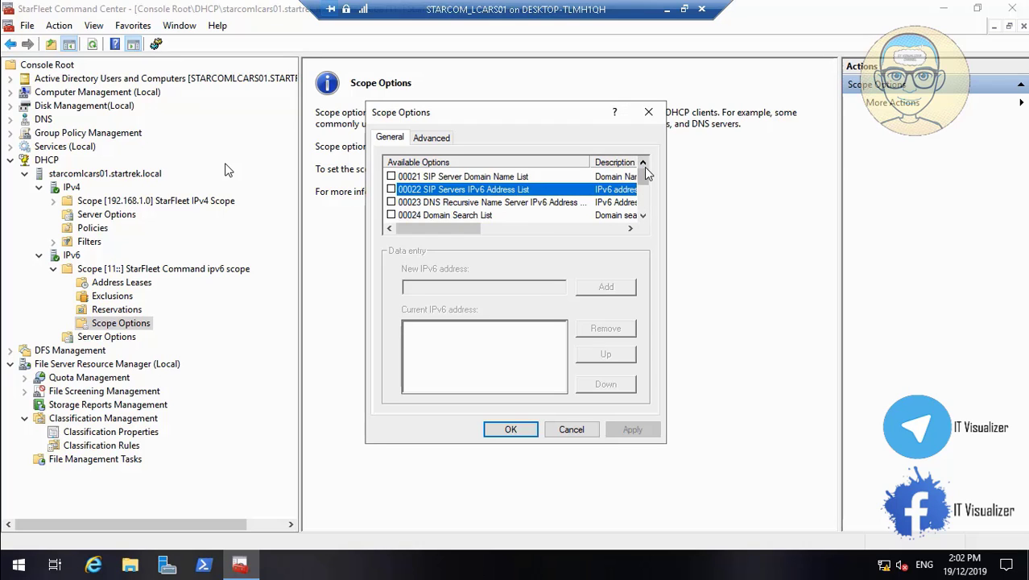
- Select 00023 DNS Recursive Name Server IPv6 Address, scroll the list, then cancel unchanged
click(545, 206)
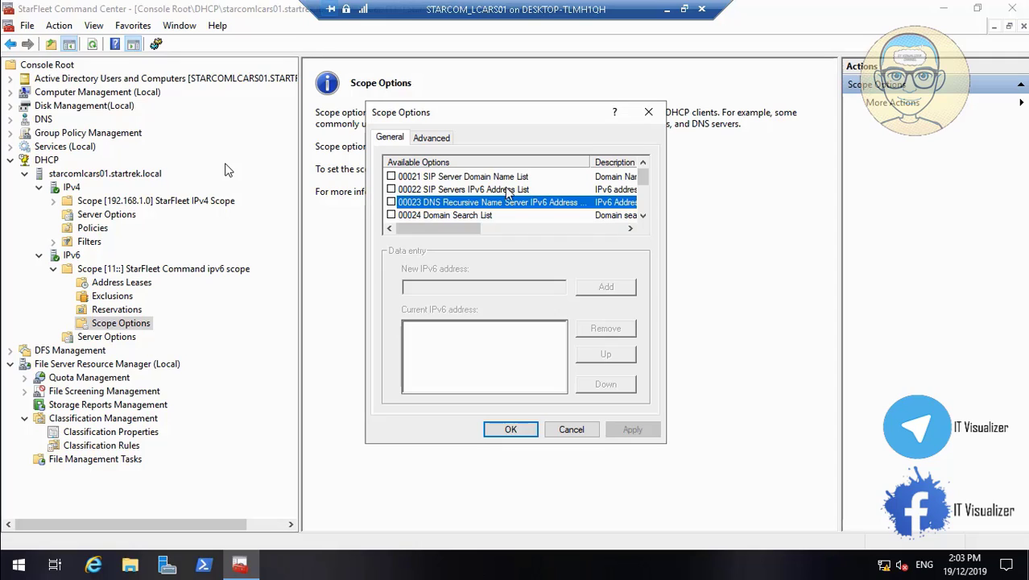
click(642, 165)
click(642, 217)
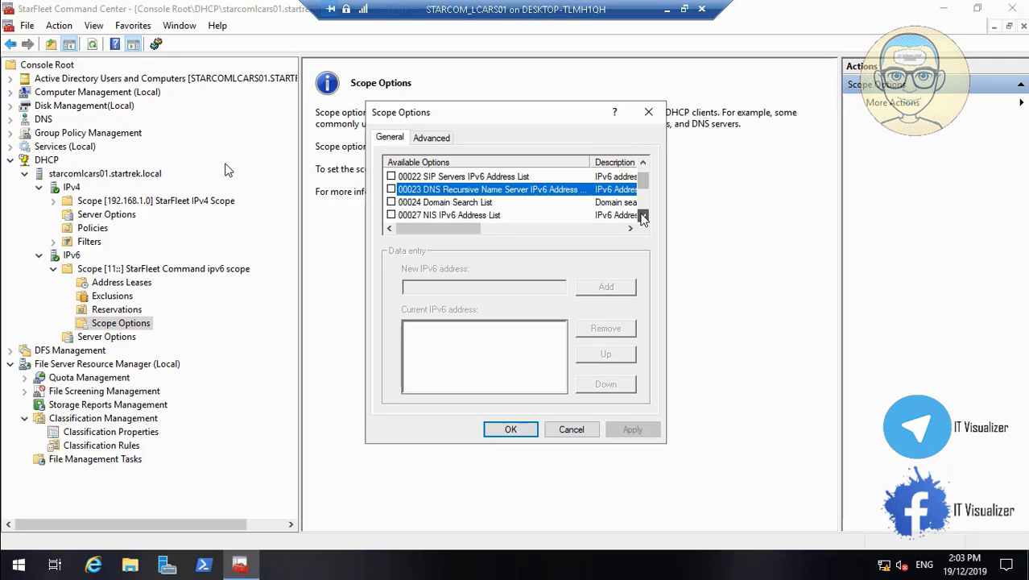
click(643, 218)
click(643, 218)
click(643, 217)
click(643, 218)
click(642, 217)
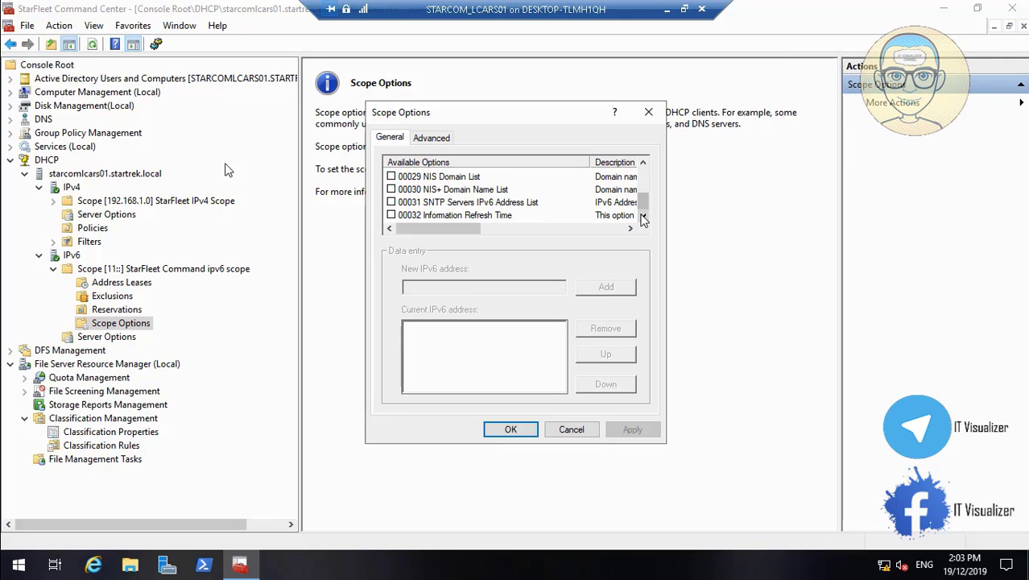
click(644, 163)
click(644, 162)
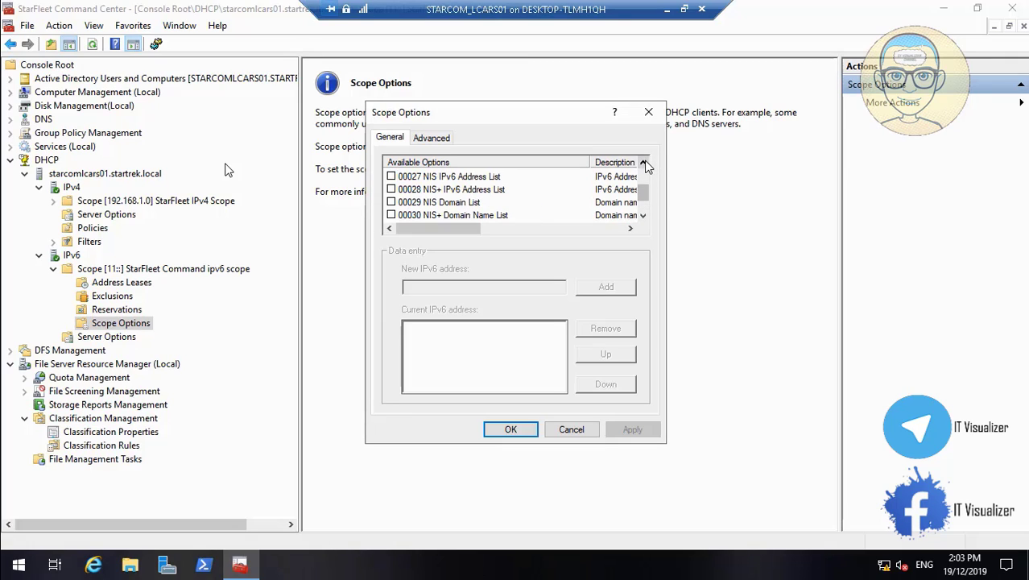
click(643, 162)
click(644, 163)
click(644, 163)
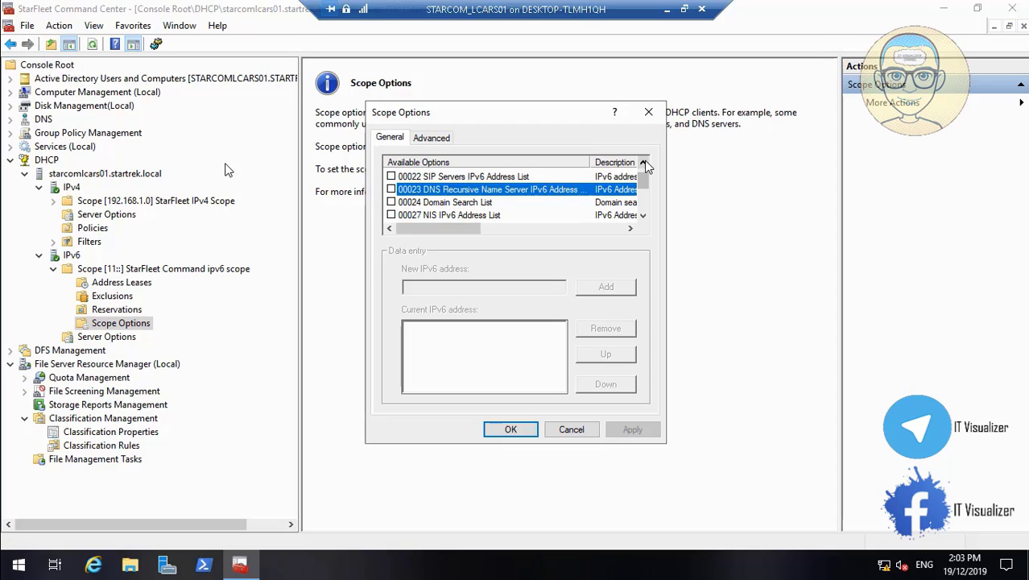
click(644, 162)
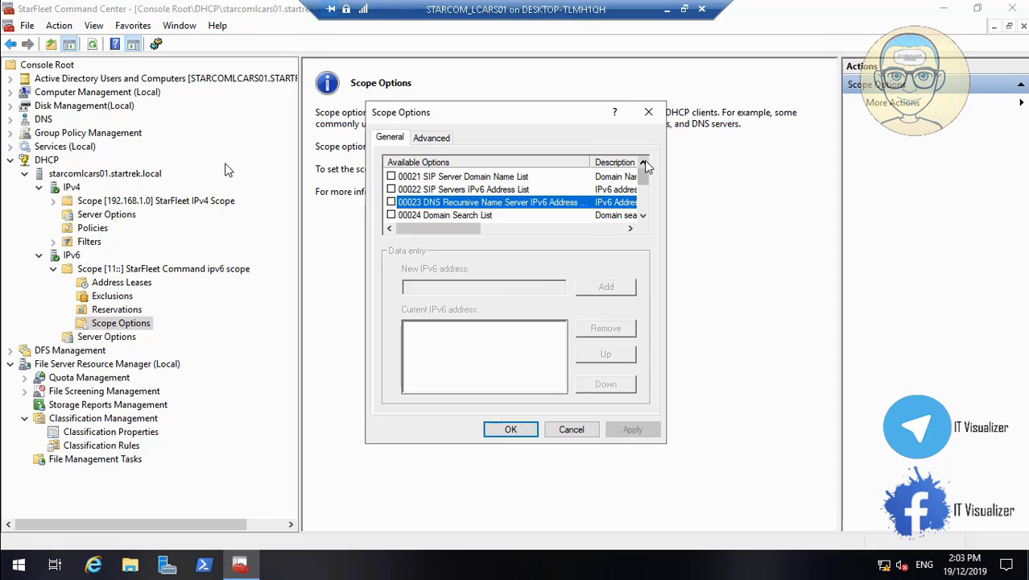
click(564, 431)
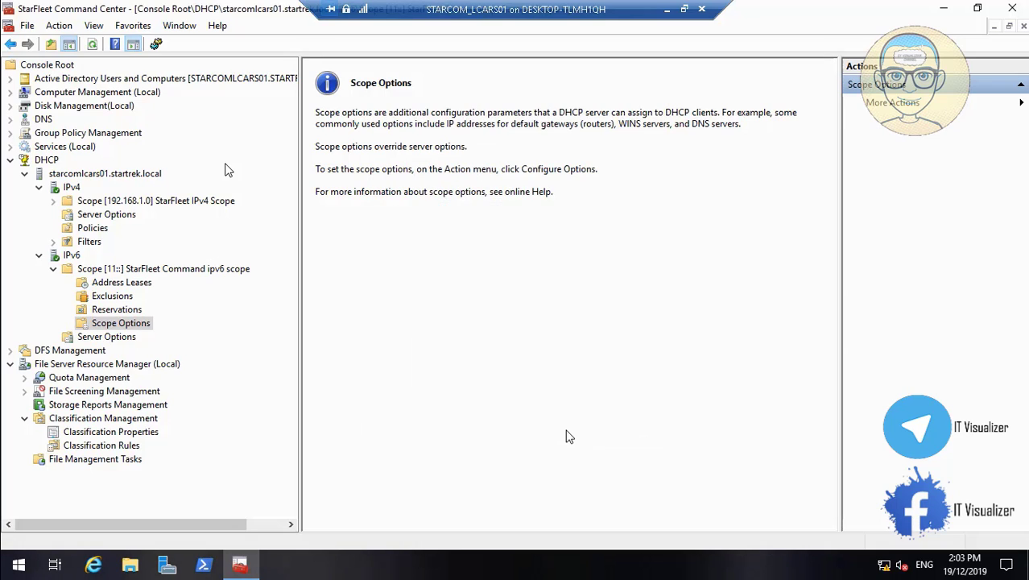
- Review IPv4 server options, then the IPv4 scope's 006 DNS Servers 192.168.1.2 and 015 STARTREK.LOCAL
click(119, 216)
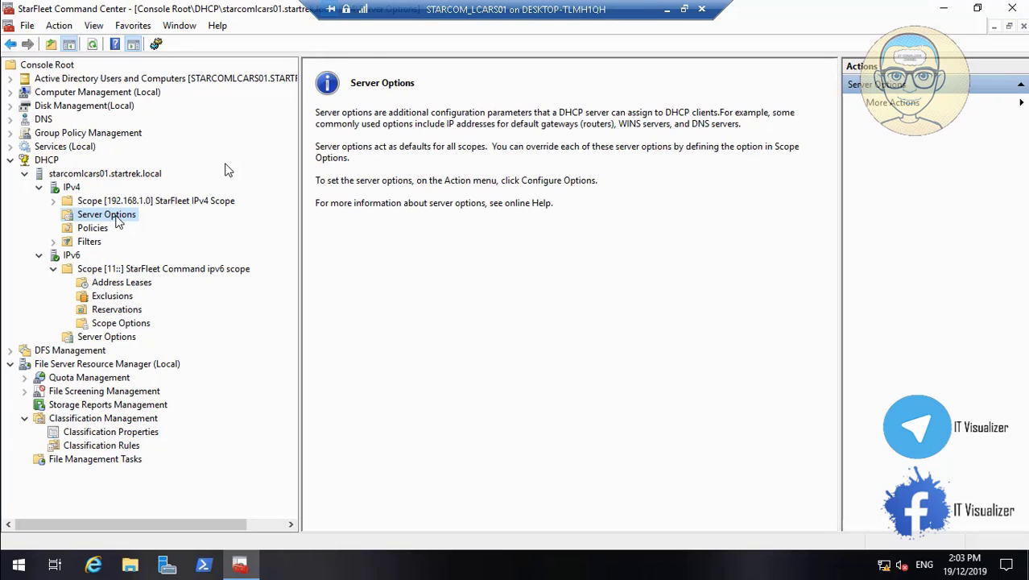
click(55, 201)
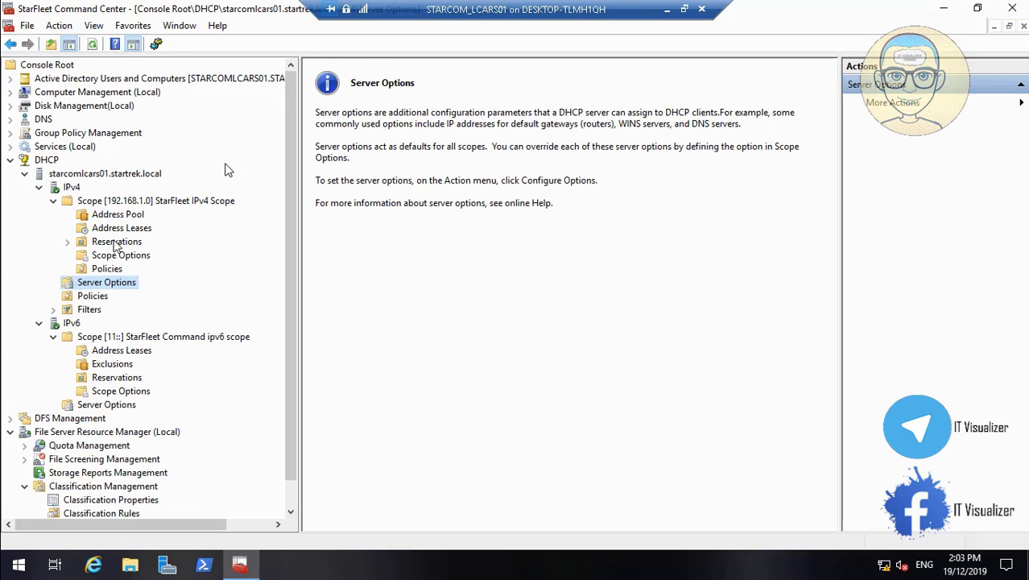
click(120, 256)
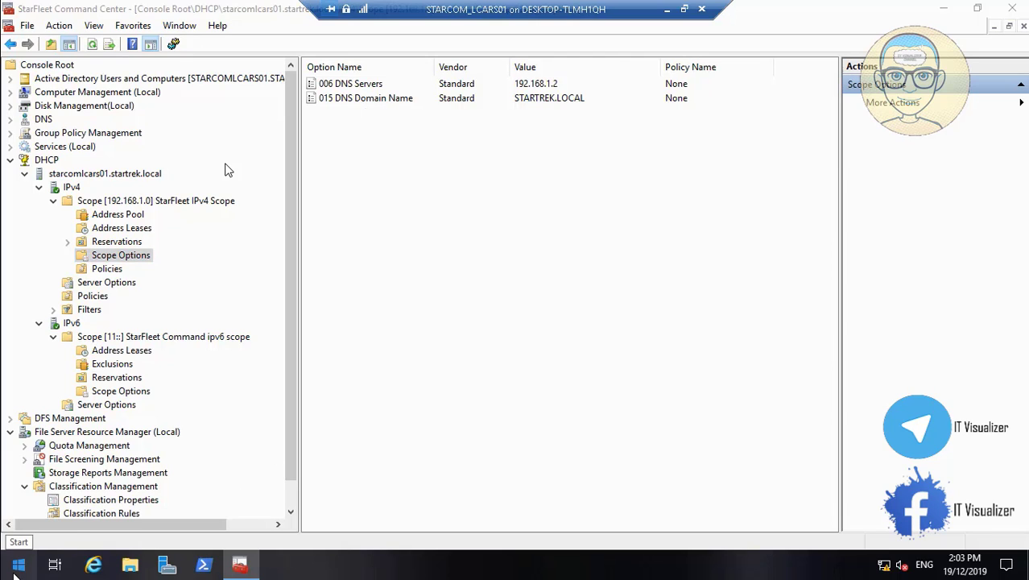
click(16, 565)
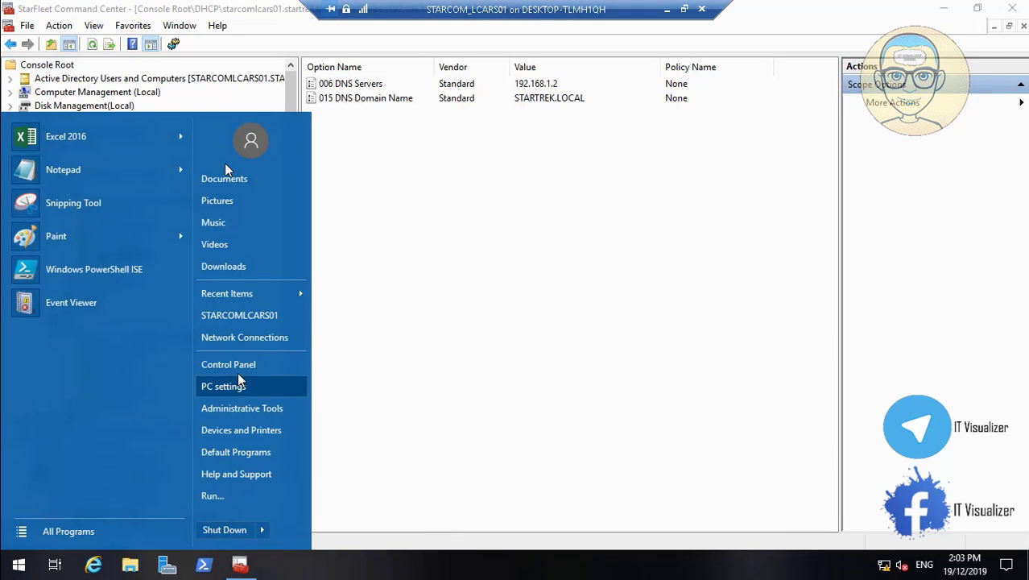
click(253, 367)
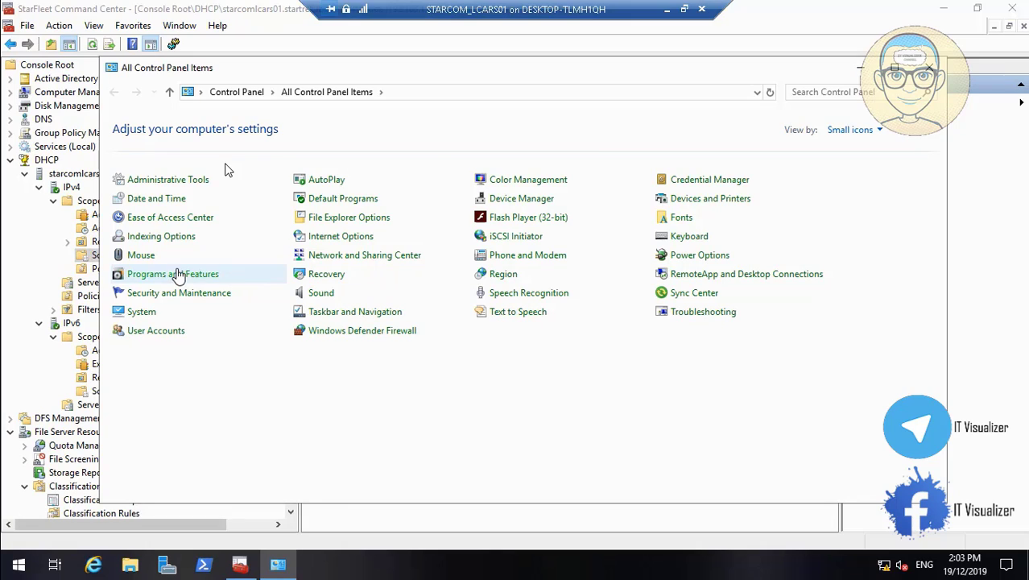
click(399, 263)
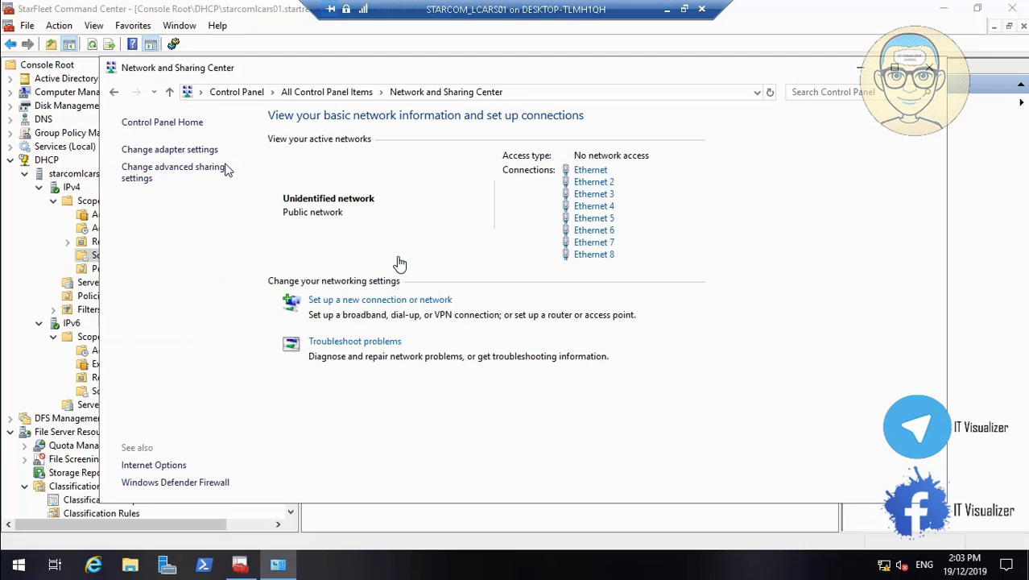
click(588, 172)
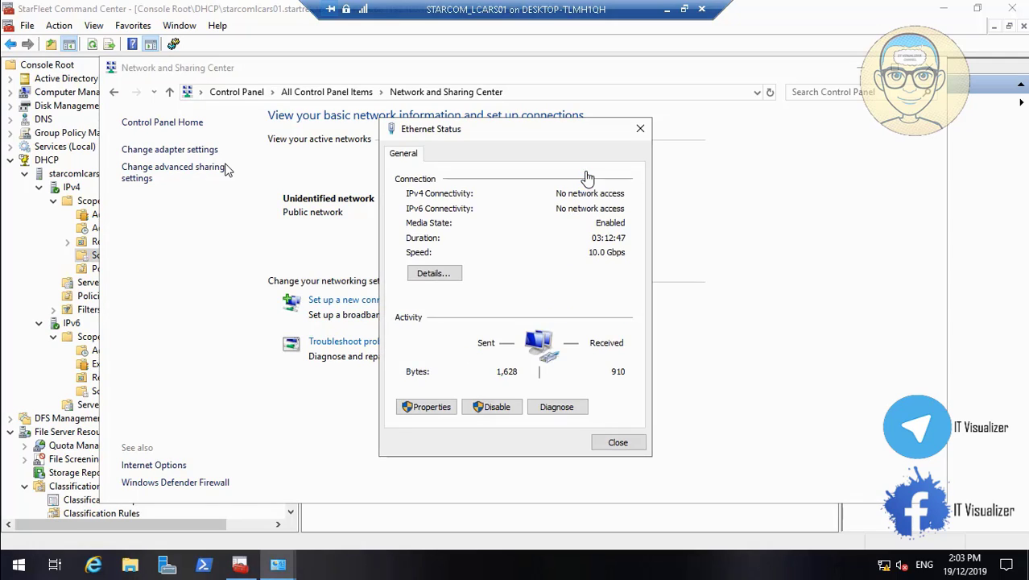
click(433, 274)
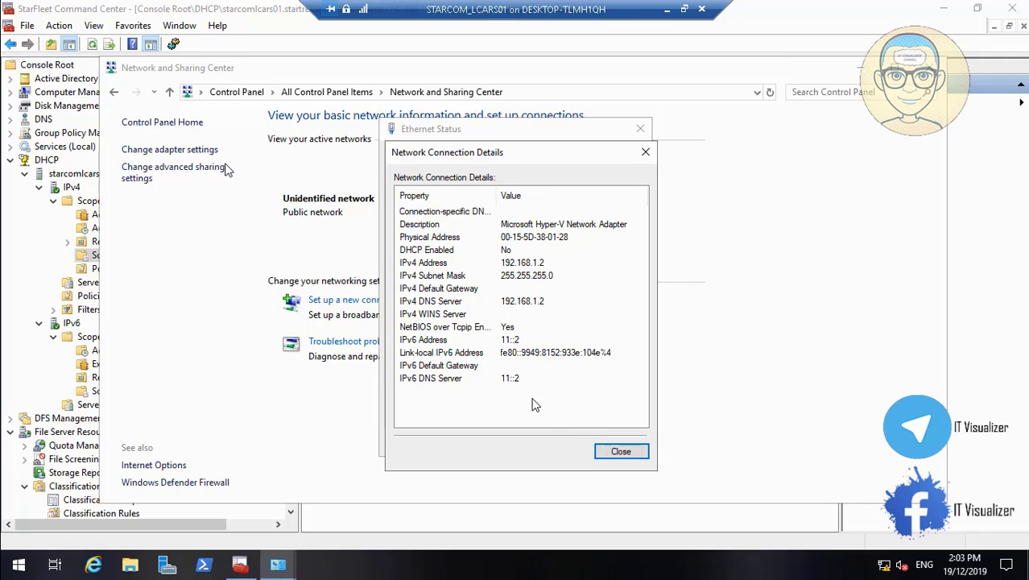
click(621, 452)
click(619, 440)
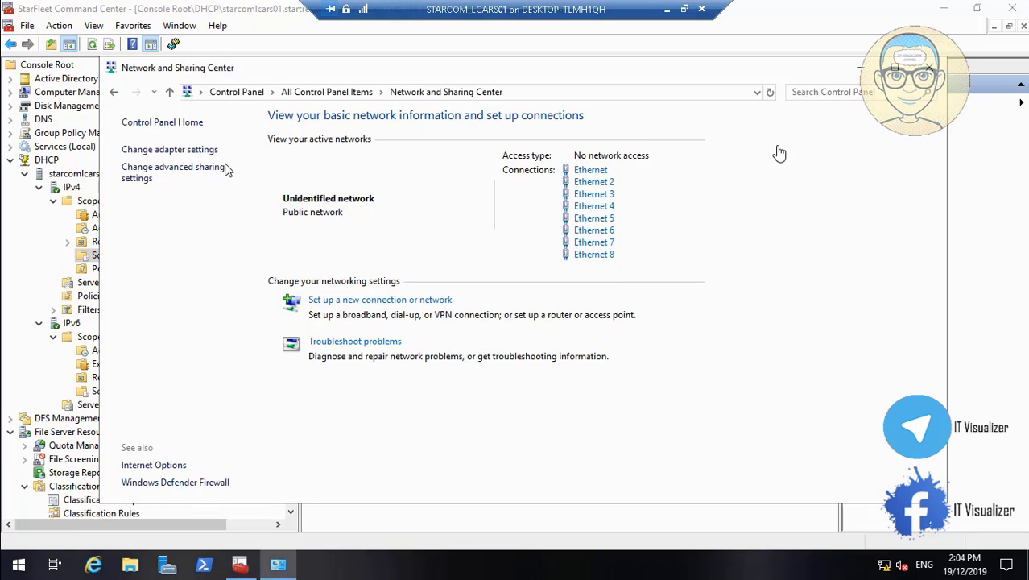
click(931, 68)
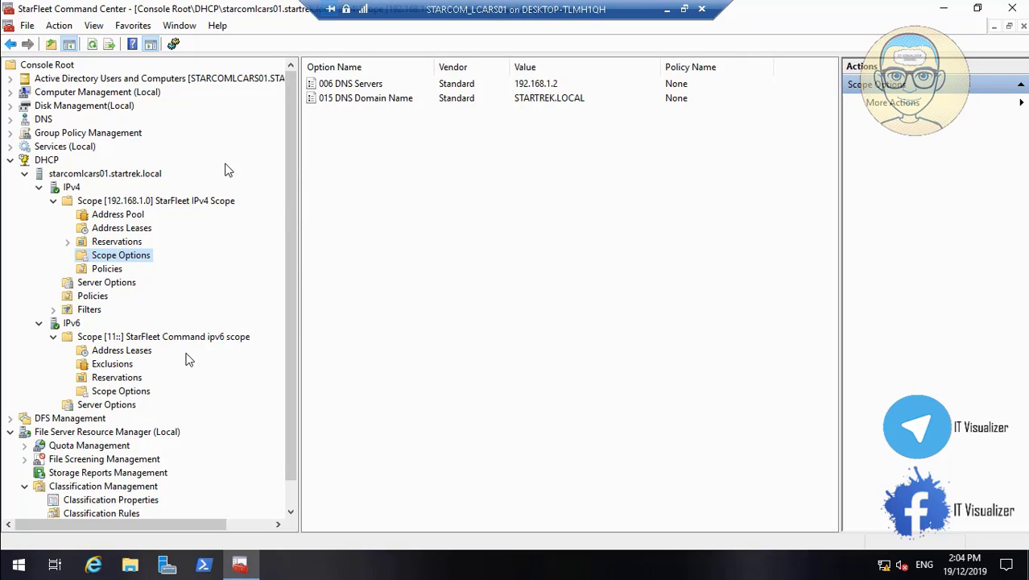
- Open the Configure Options dialog for the IPv6 scope's Scope Options
click(138, 394)
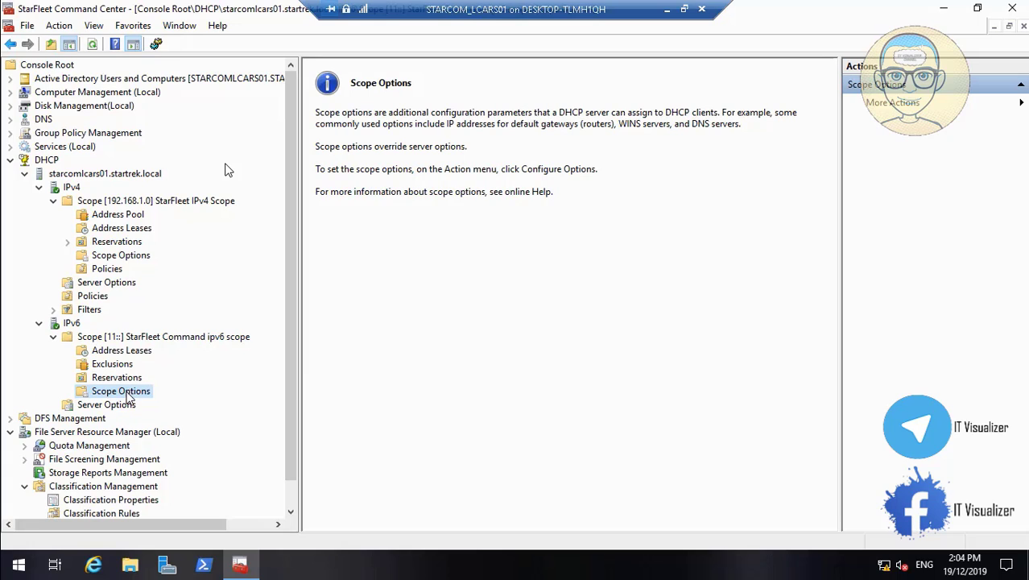
right_click(128, 398)
click(173, 400)
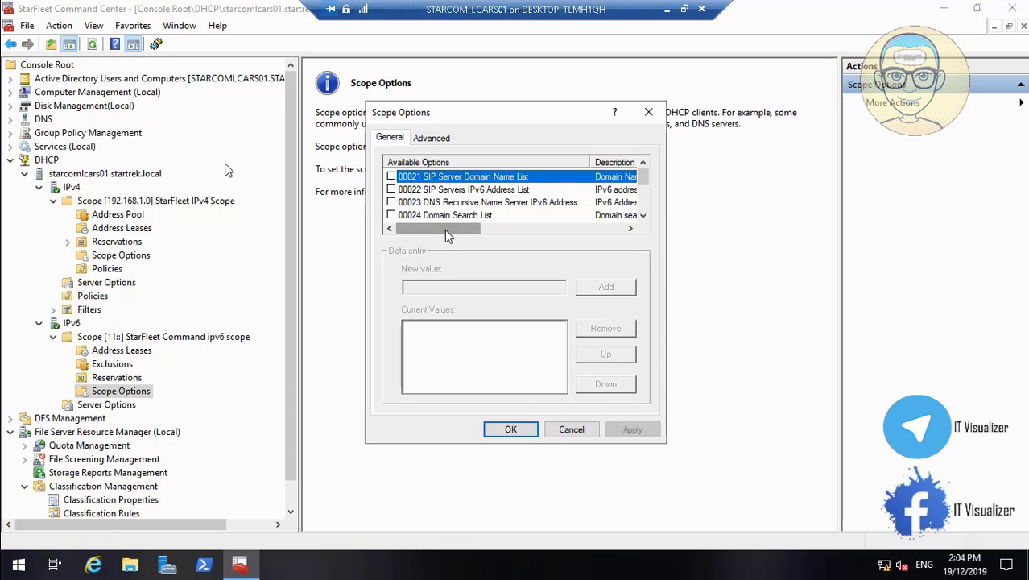
mouse_move(445, 228)
mouse_down()
mouse_move(564, 235)
mouse_move(433, 241)
mouse_up()
click(642, 215)
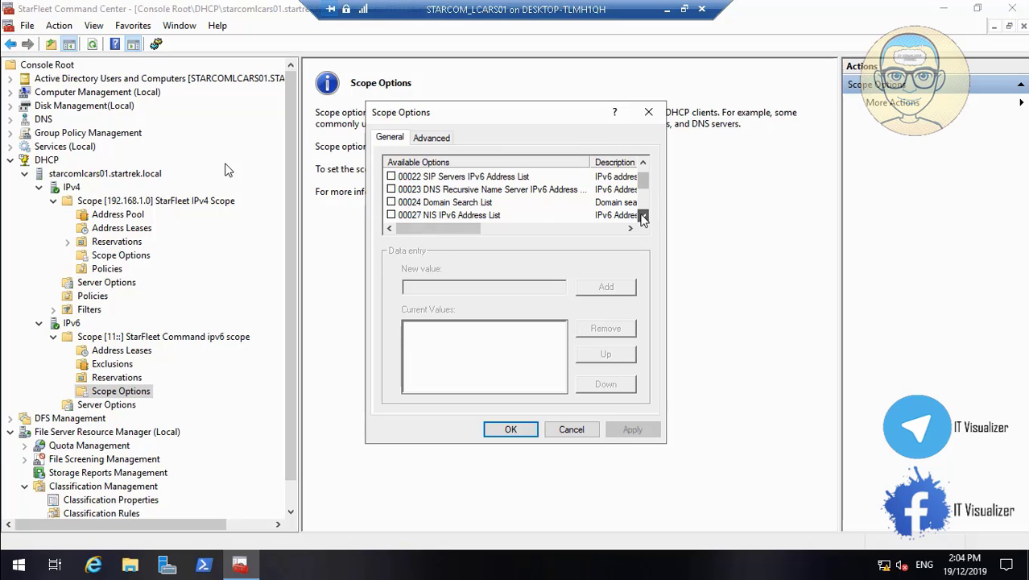
click(642, 216)
click(643, 216)
click(643, 216)
click(643, 216)
click(642, 215)
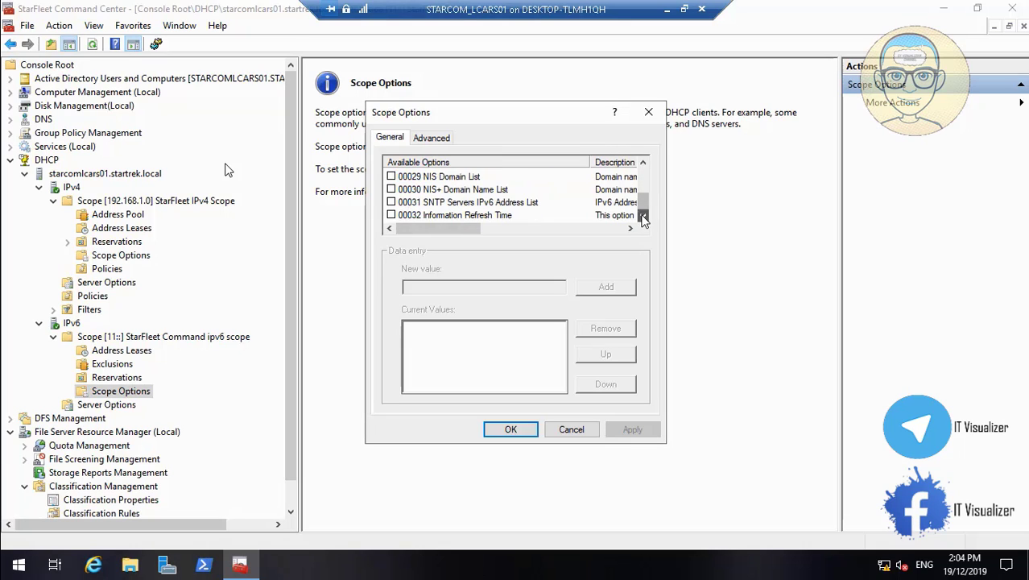
drag(643, 204, 644, 178)
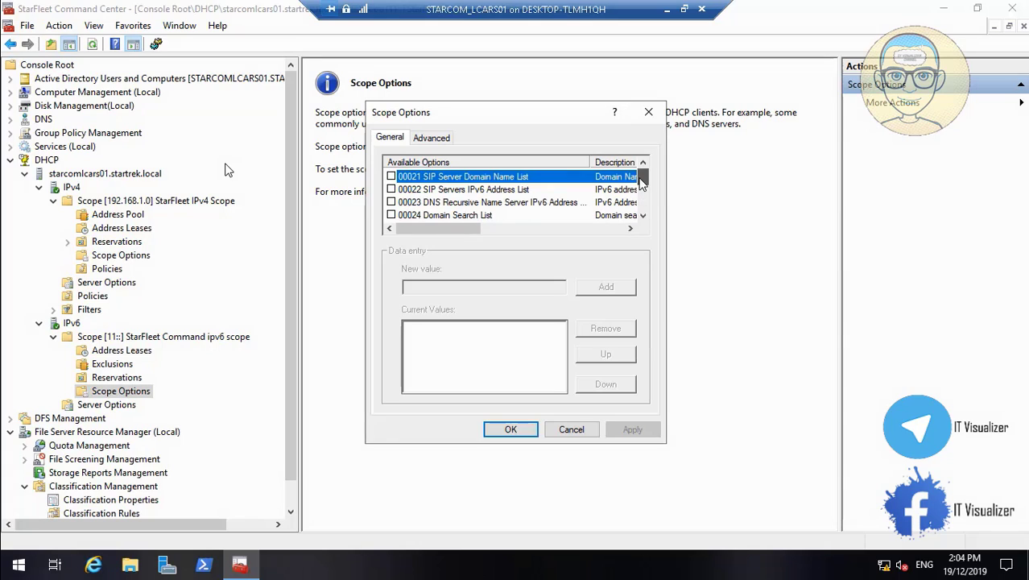
- Enable option 00023 DNS Recursive Name Server IPv6 Address and add 11::2
click(392, 202)
click(426, 288)
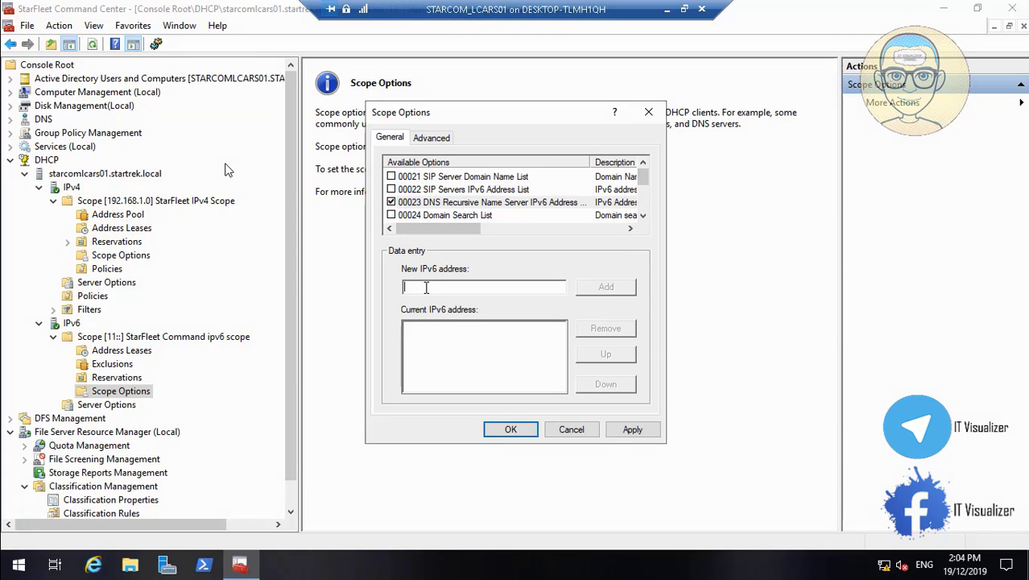
text(11::2)
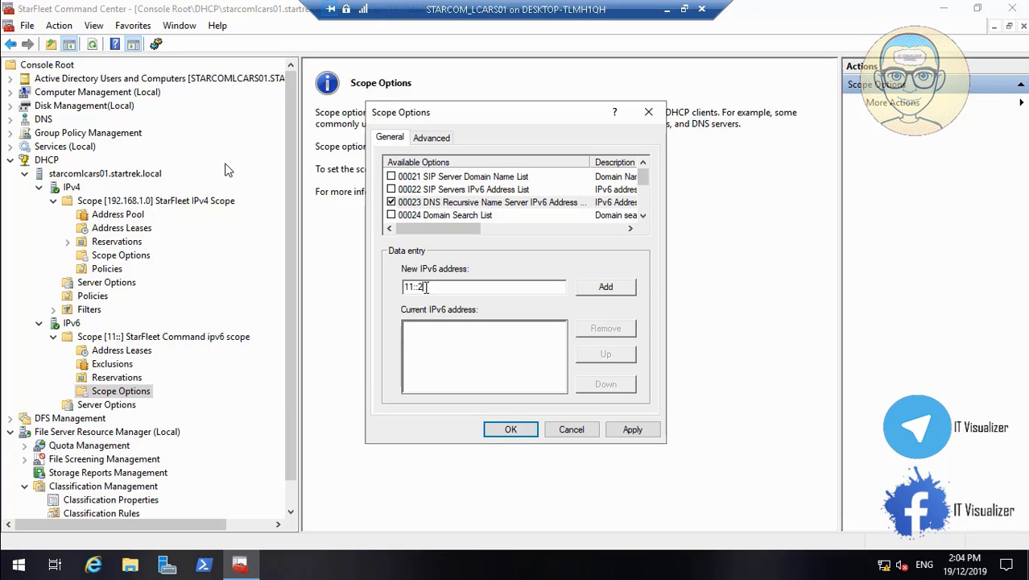
click(598, 292)
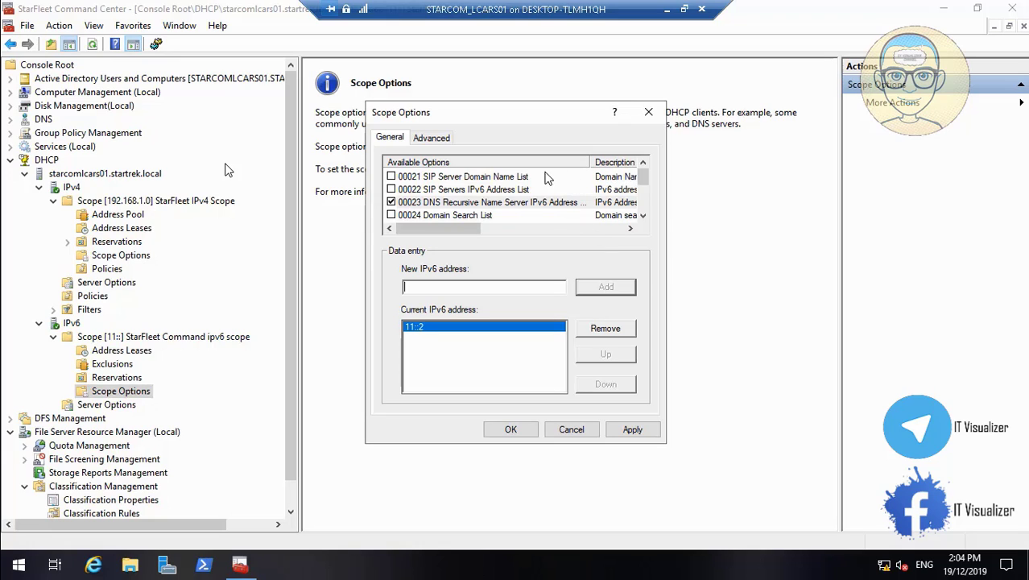
drag(485, 229, 575, 233)
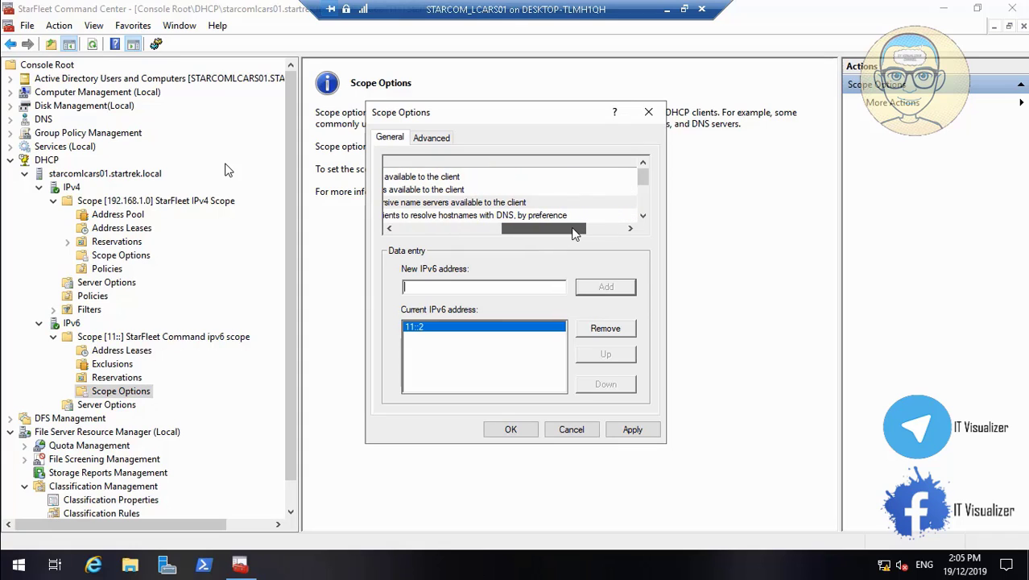
click(643, 215)
drag(569, 234, 518, 235)
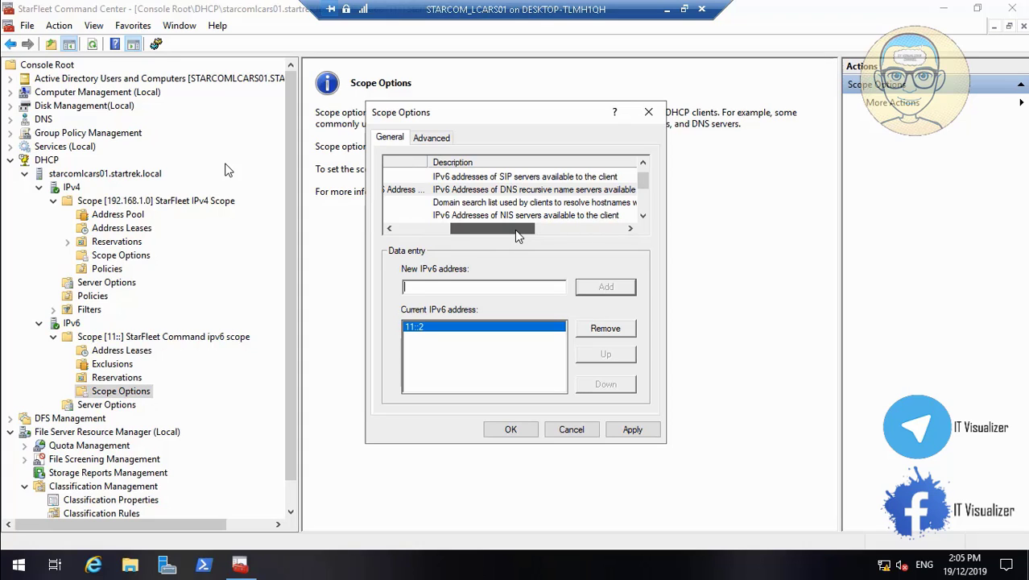
drag(518, 234, 460, 234)
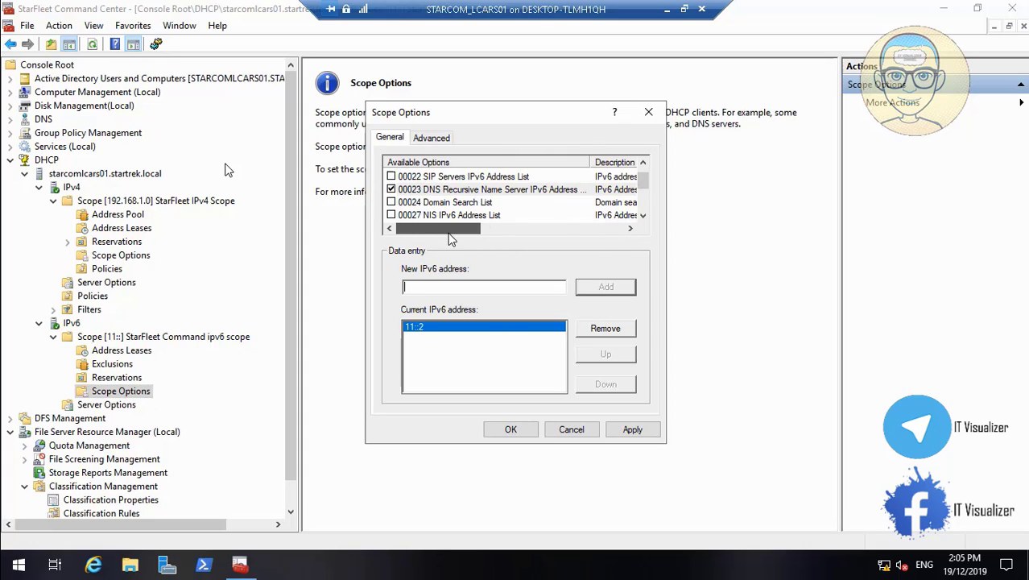
- Enable 00024 Domain Search List with value STARTREK.LOCAL, then apply and save the scope options
click(392, 203)
click(433, 285)
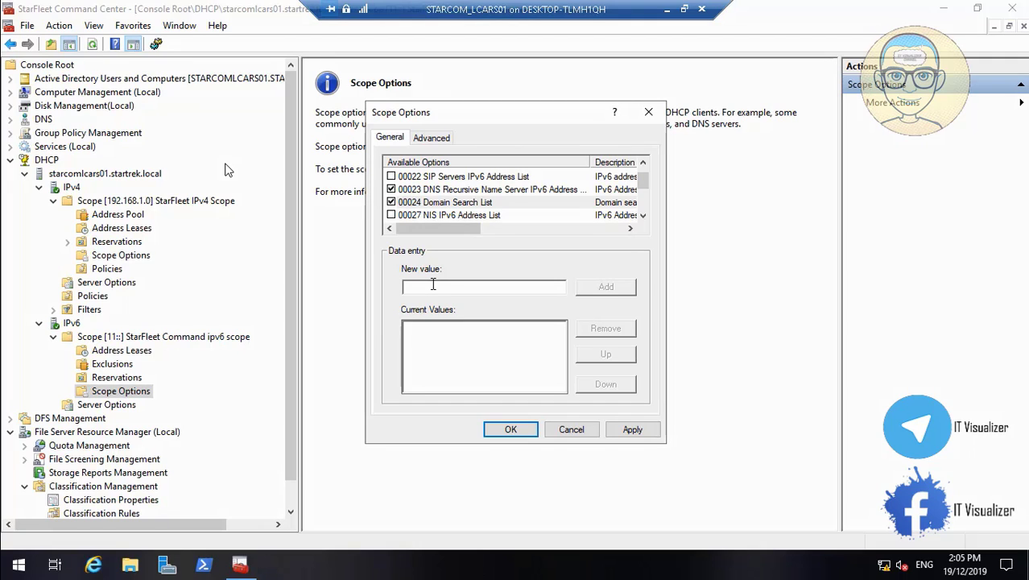
text(ATAR)
key(BackSpace)
key(BackSpace)
text(STARTREK)
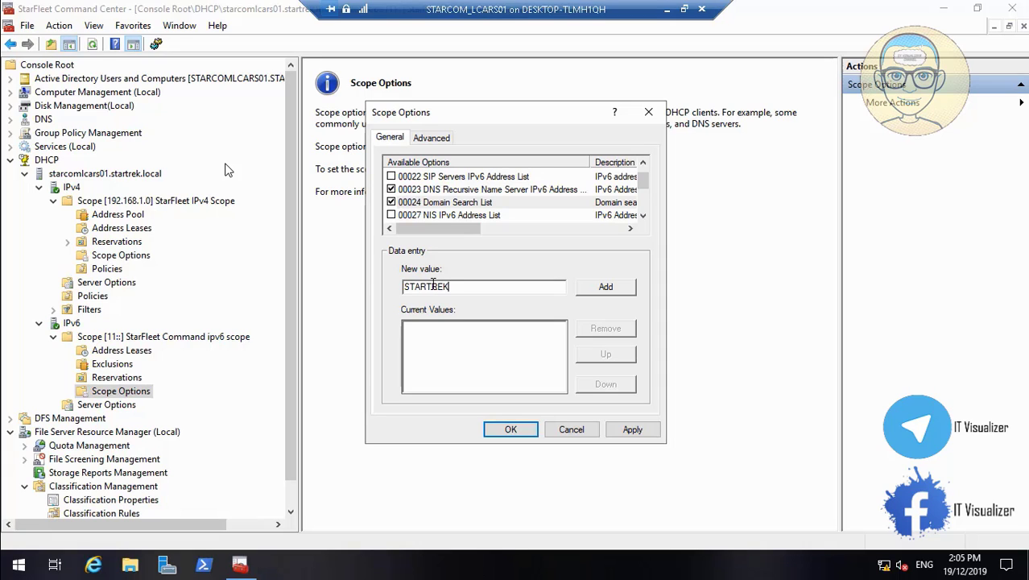
text(.LOCAL)
click(605, 287)
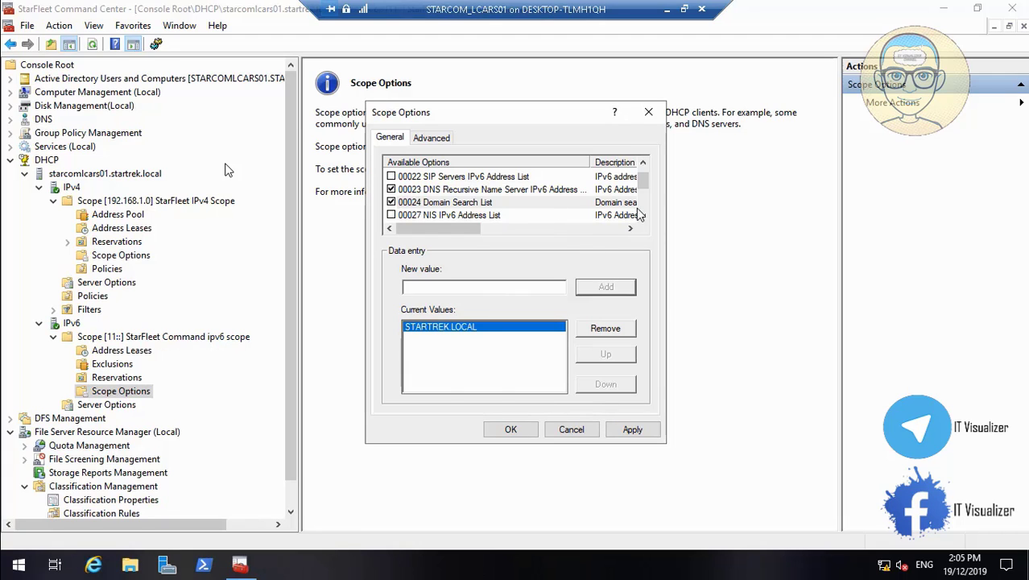
drag(469, 231, 380, 217)
click(637, 429)
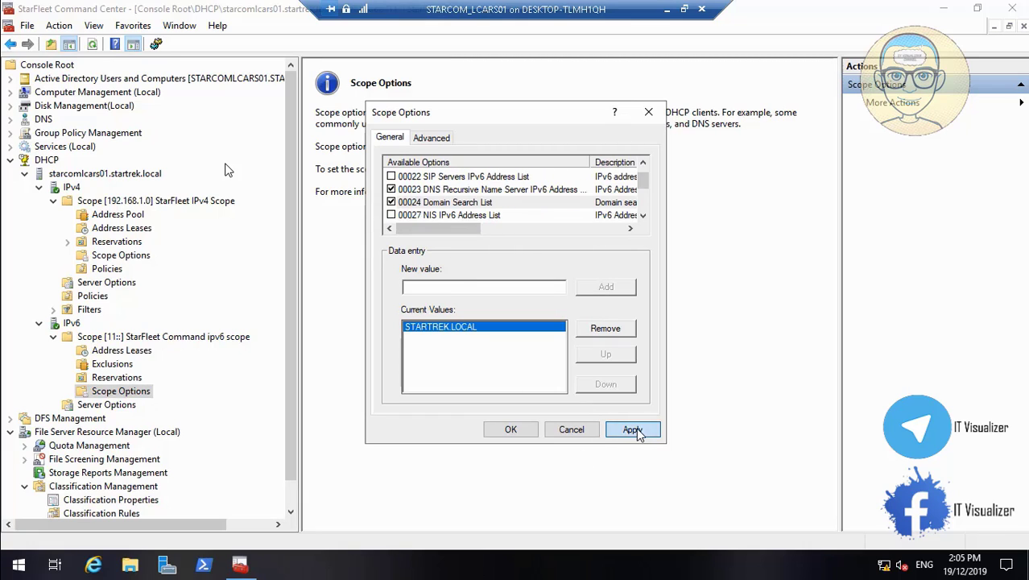
click(511, 428)
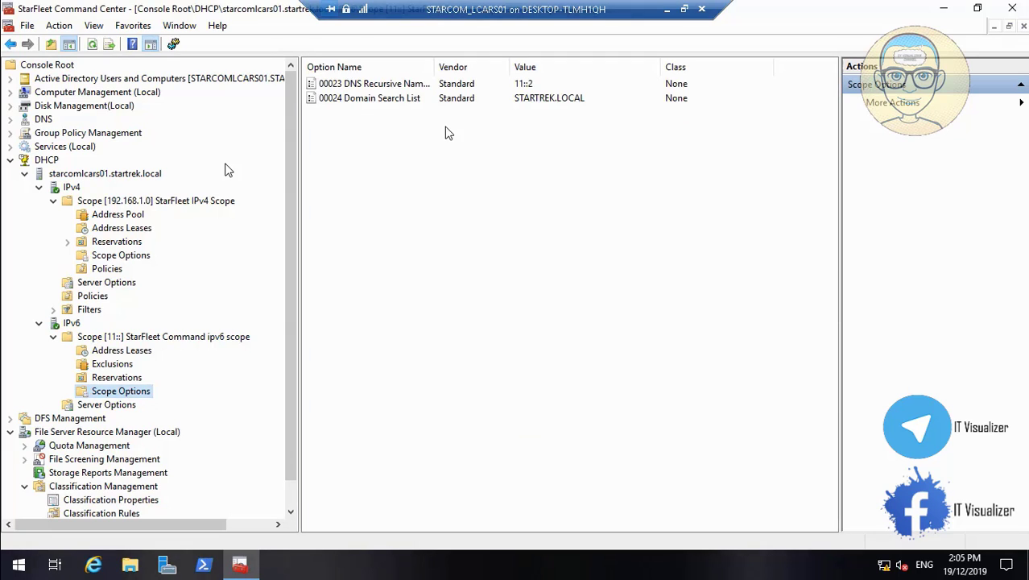
drag(435, 70, 471, 69)
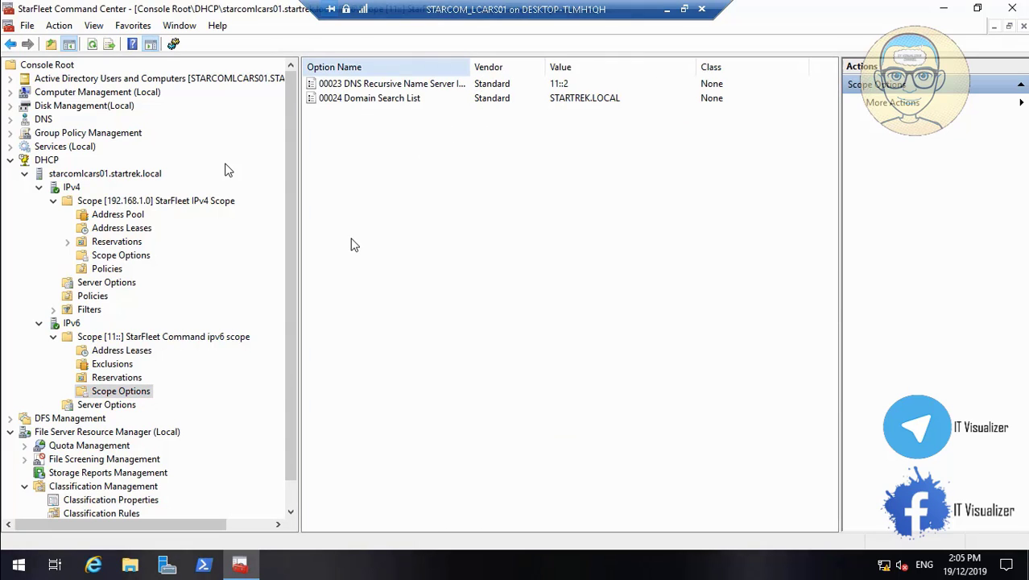
click(127, 356)
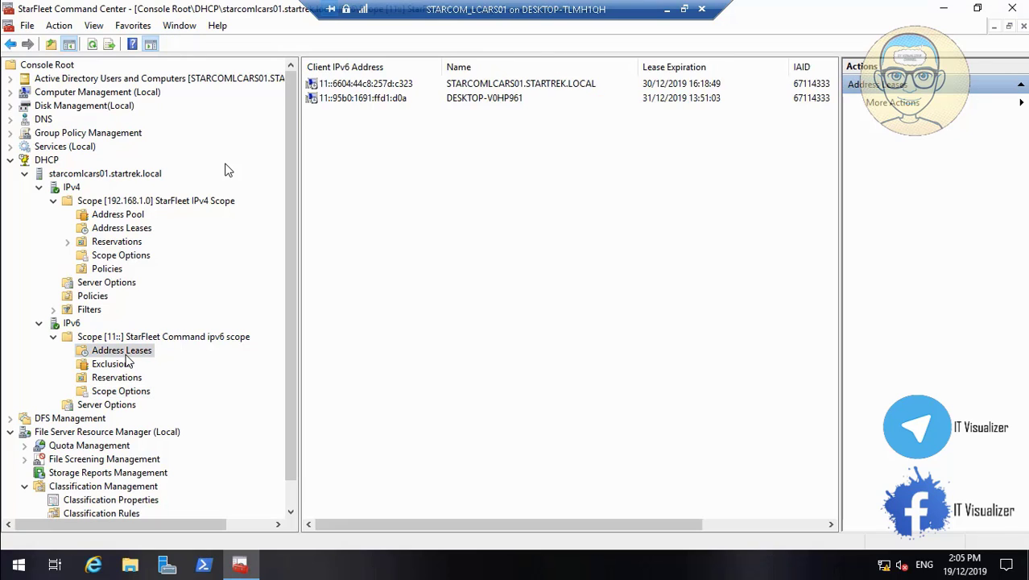
click(123, 391)
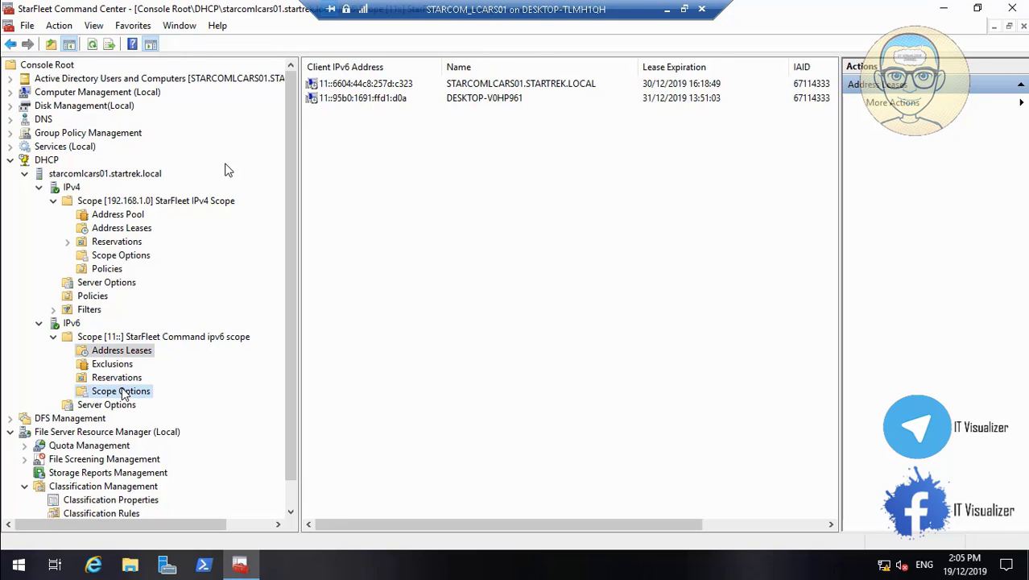
click(133, 260)
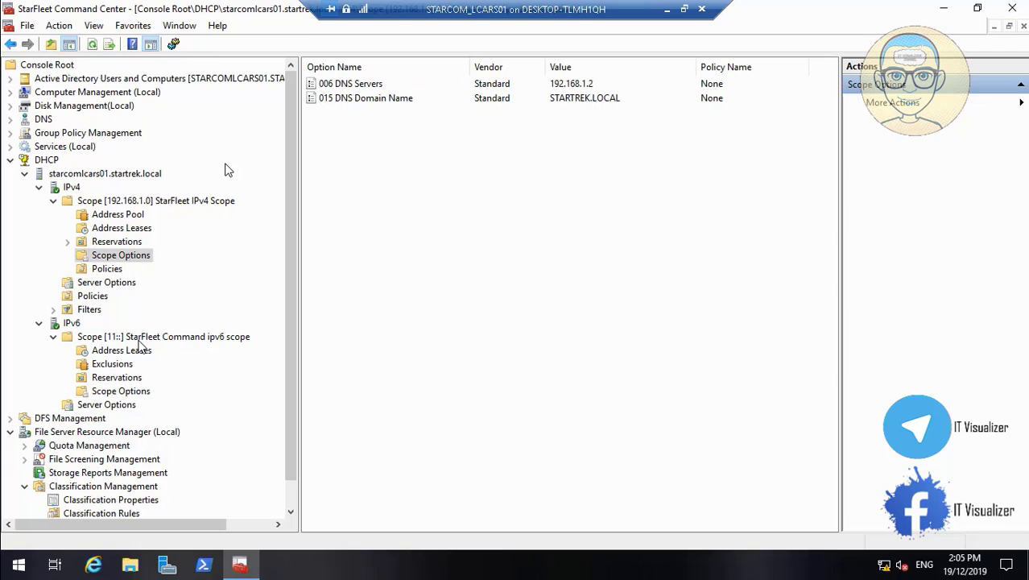
click(135, 392)
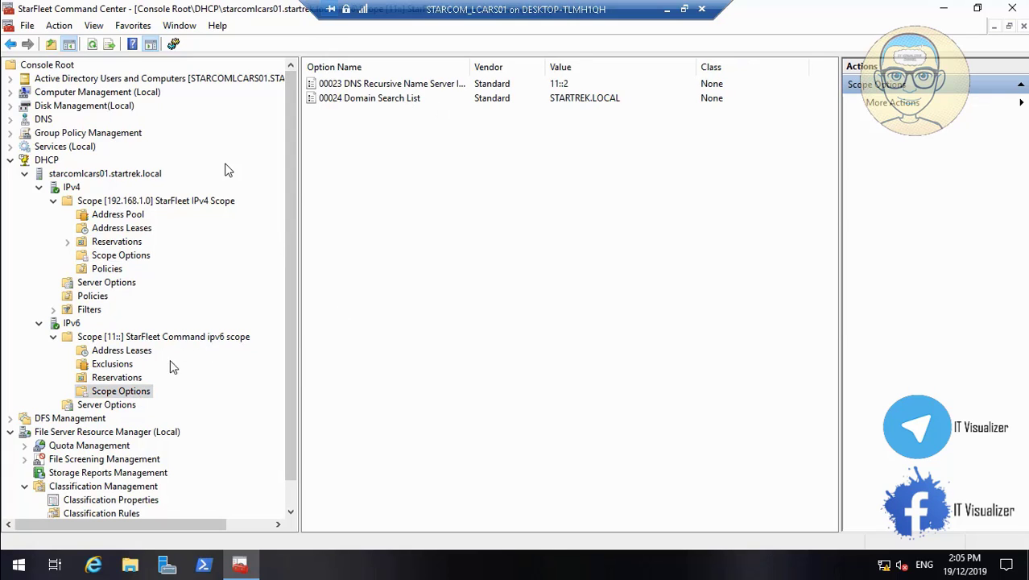
right_click(141, 399)
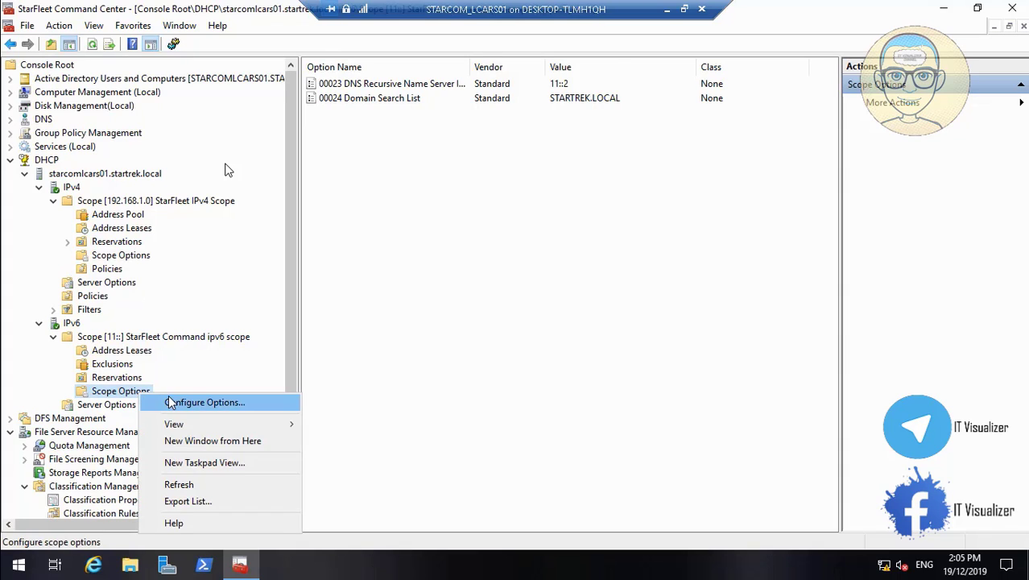
click(172, 400)
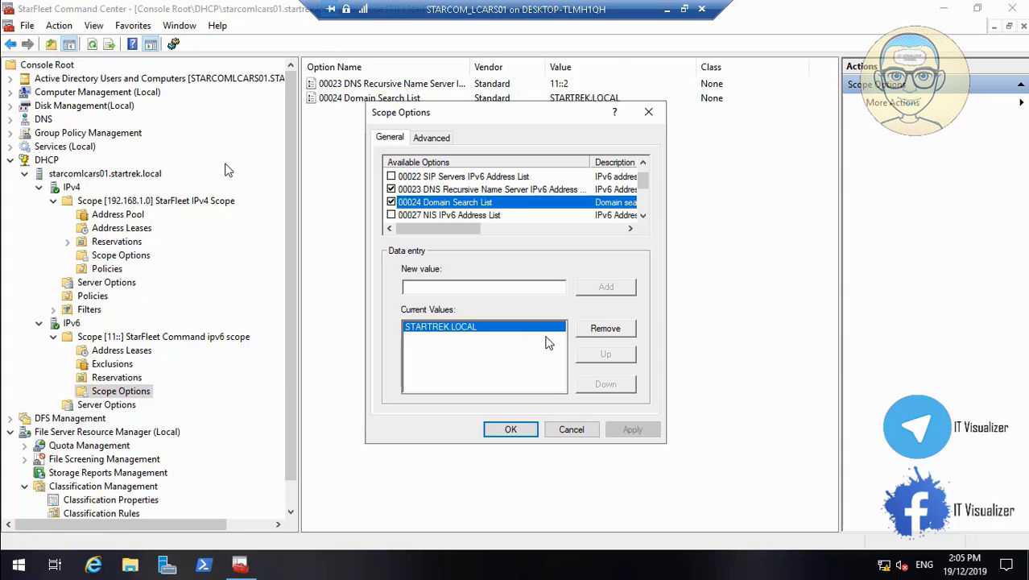
click(642, 163)
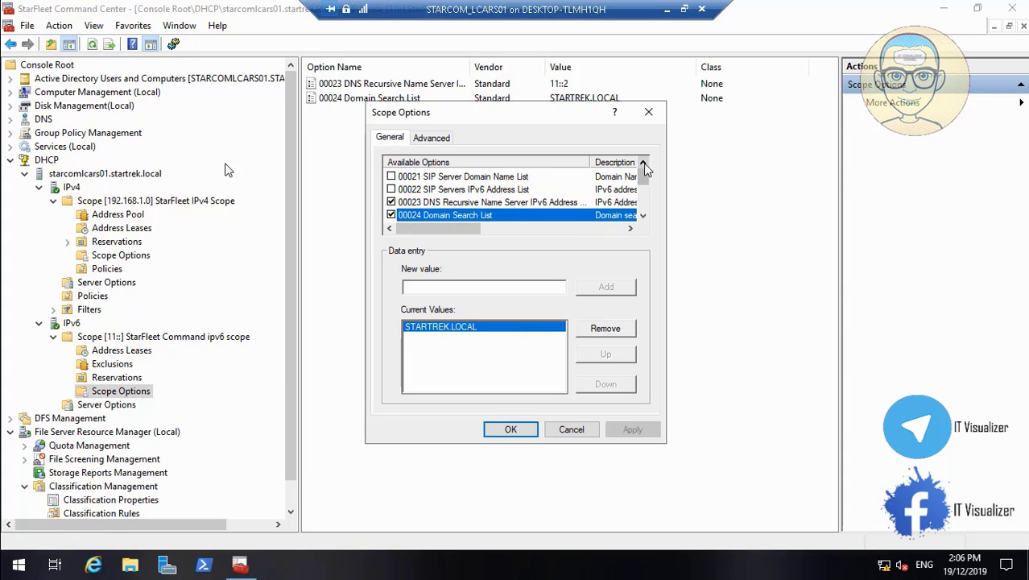
click(643, 216)
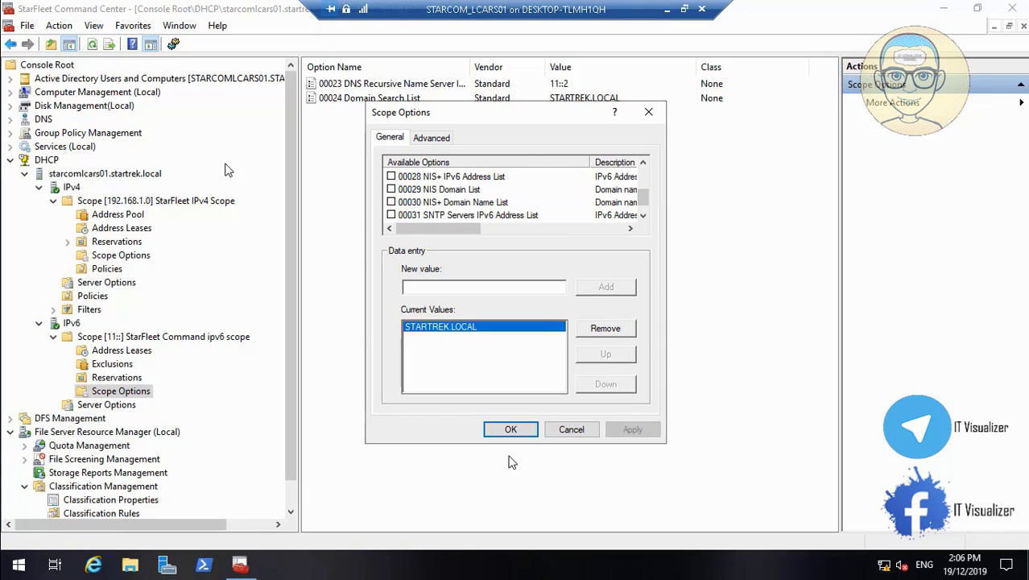
click(643, 216)
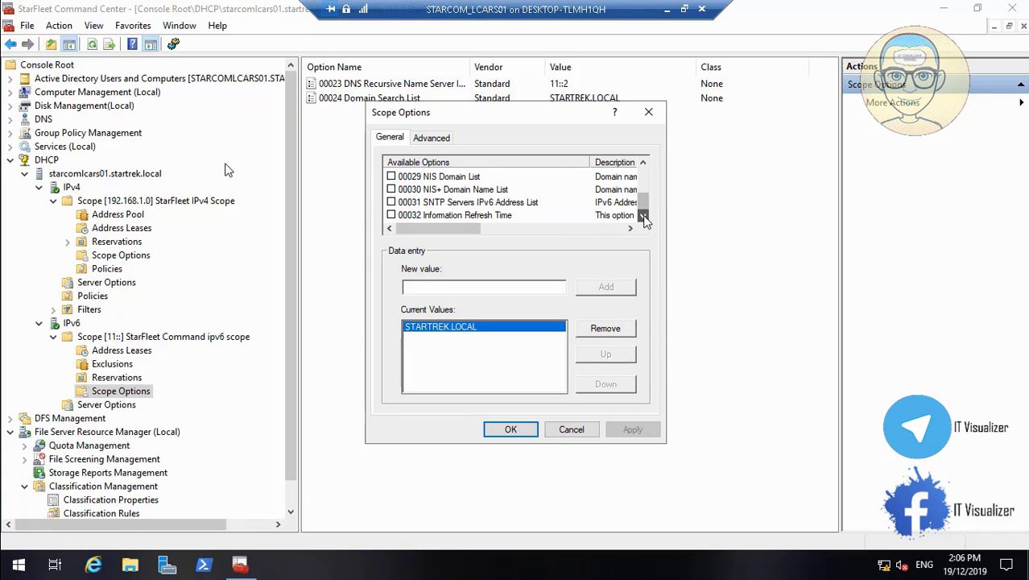
click(467, 216)
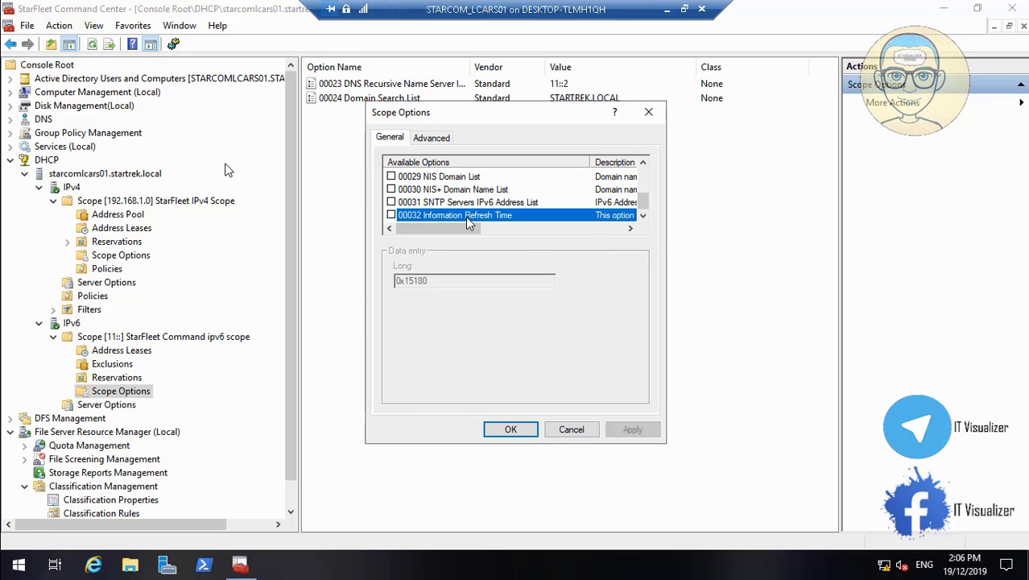
drag(457, 229, 425, 230)
click(517, 203)
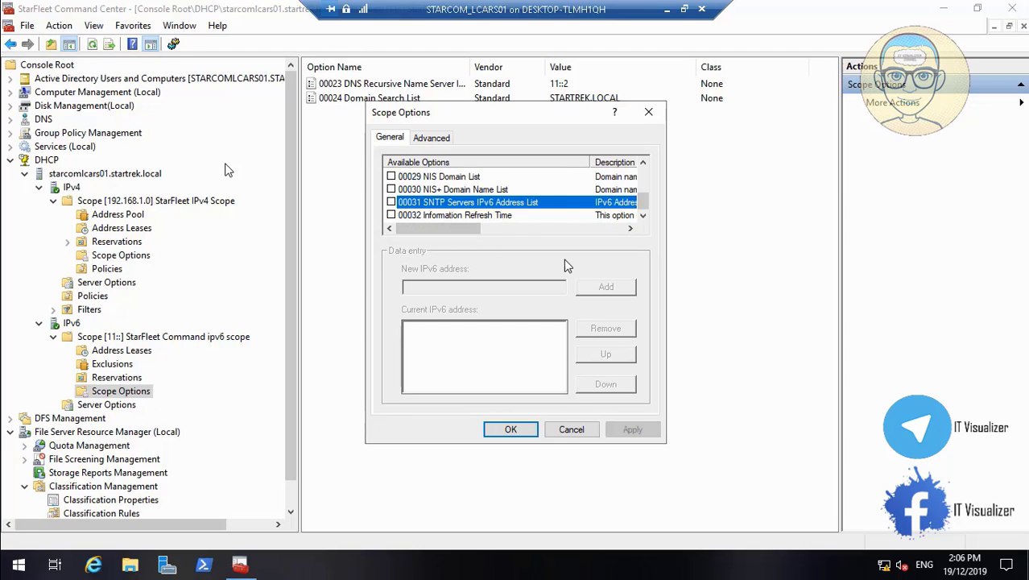
mouse_move(470, 233)
mouse_down()
mouse_move(528, 224)
mouse_move(462, 228)
mouse_up()
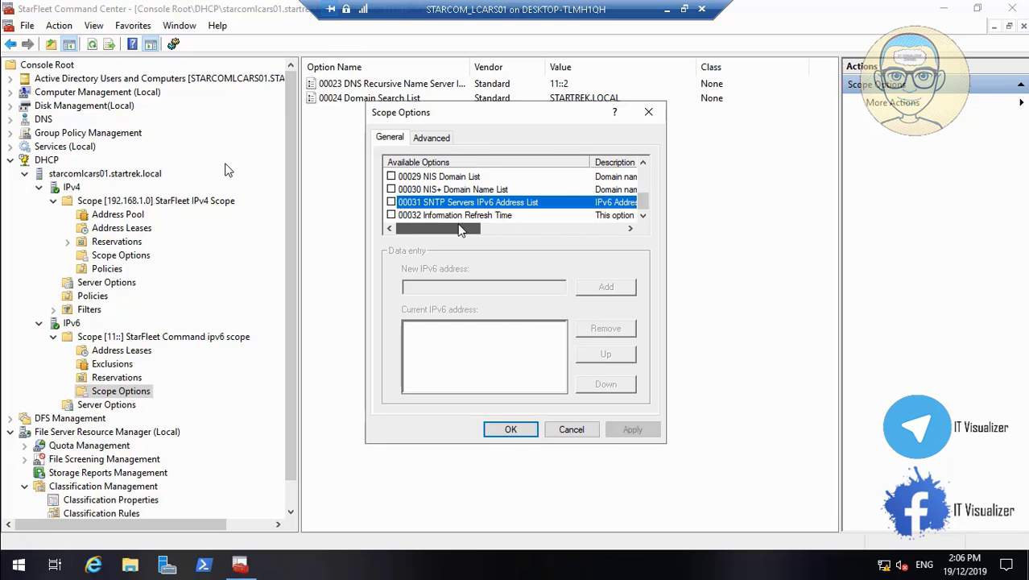
click(571, 429)
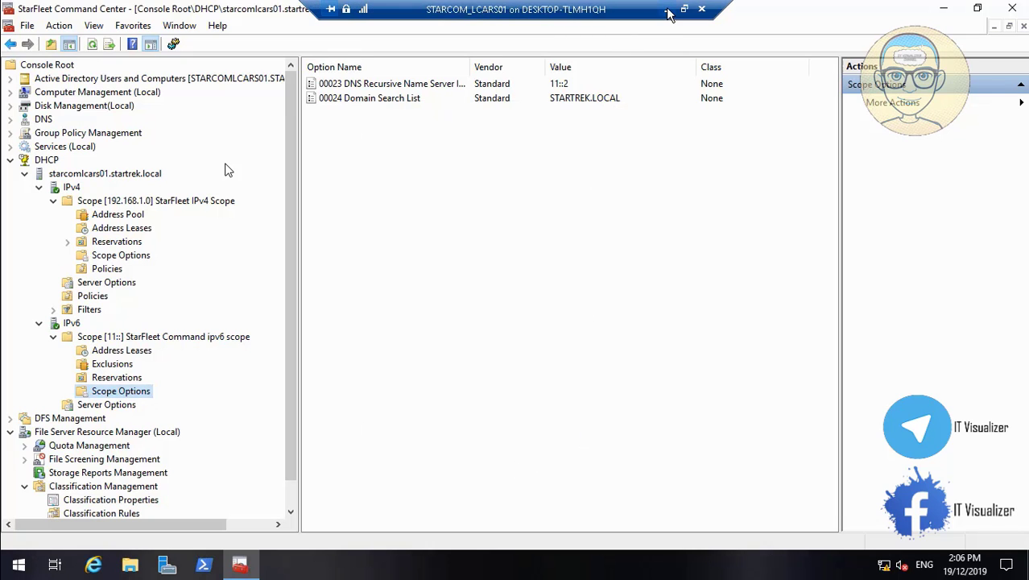
- Switch from the server session to the client VM and decline sending activity history
click(667, 9)
mouse_move(466, 562)
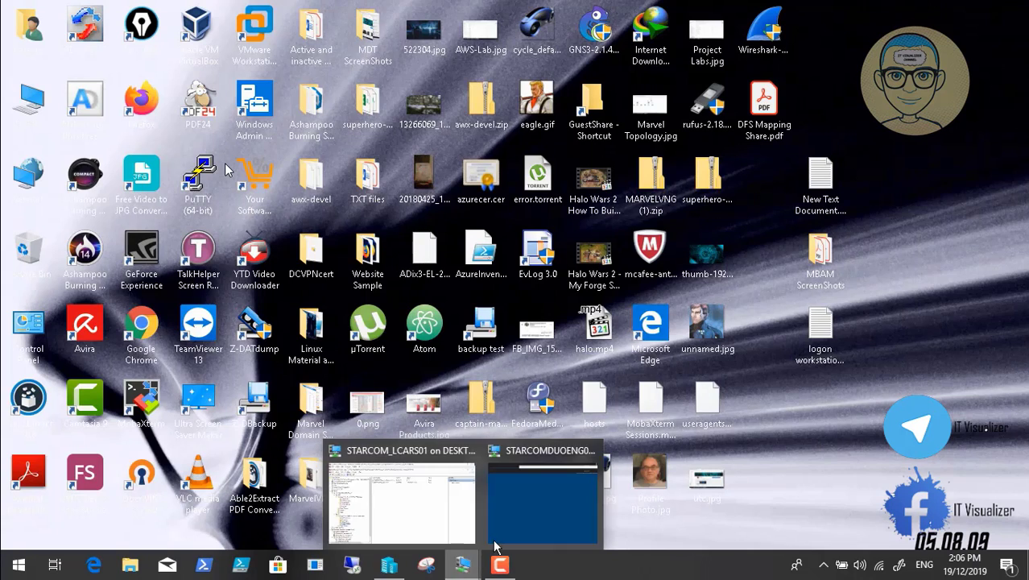
click(532, 507)
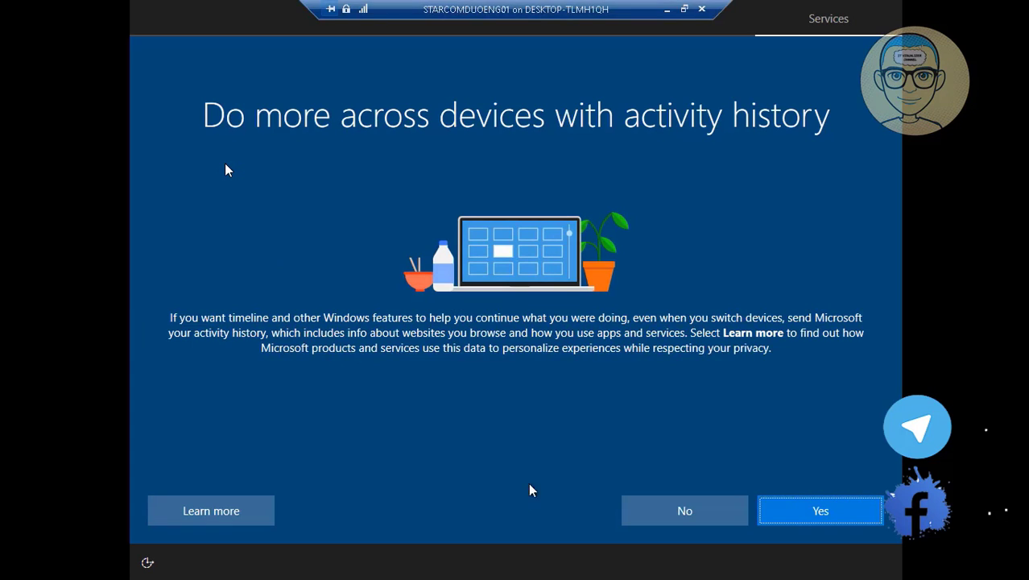
click(659, 509)
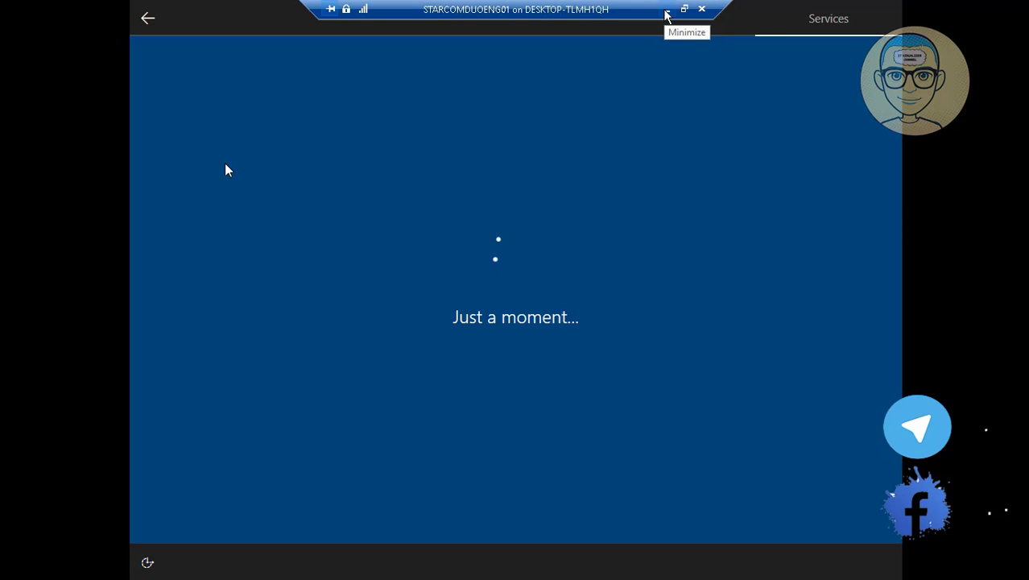
- Turn off online speech recognition, Find my device, and inking and typing data sharing
click(667, 14)
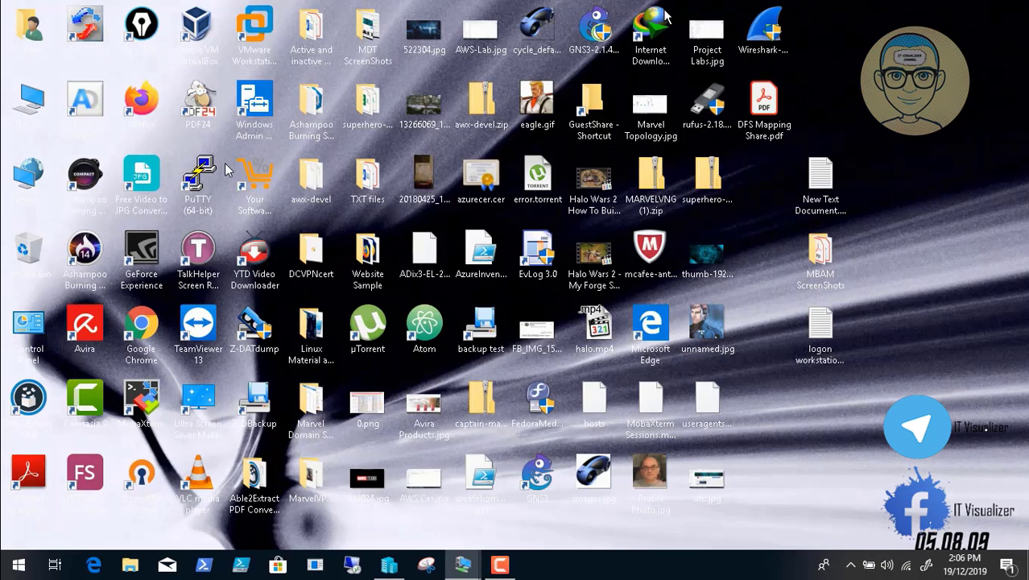
click(499, 566)
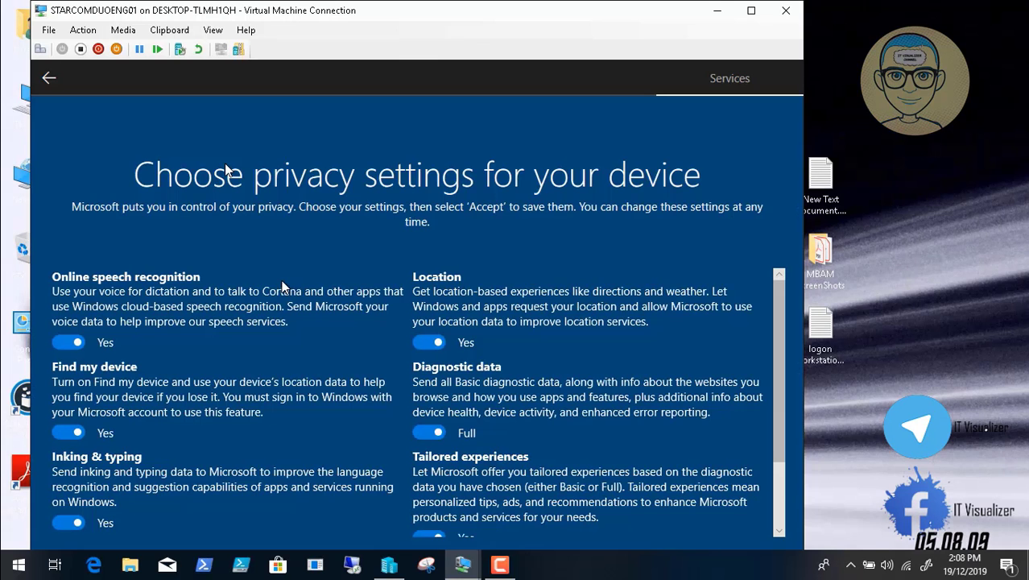
click(62, 344)
click(68, 434)
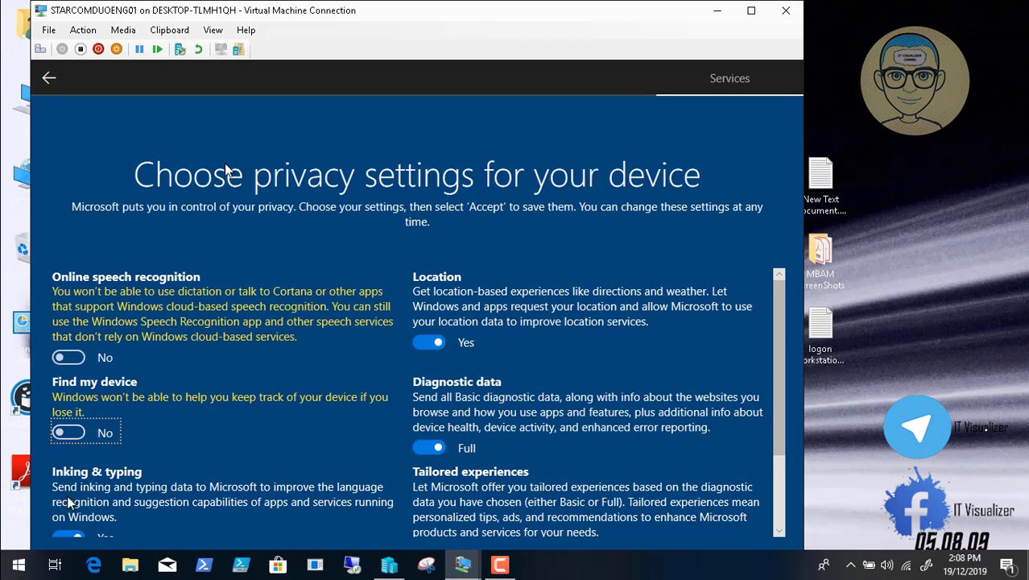
click(71, 536)
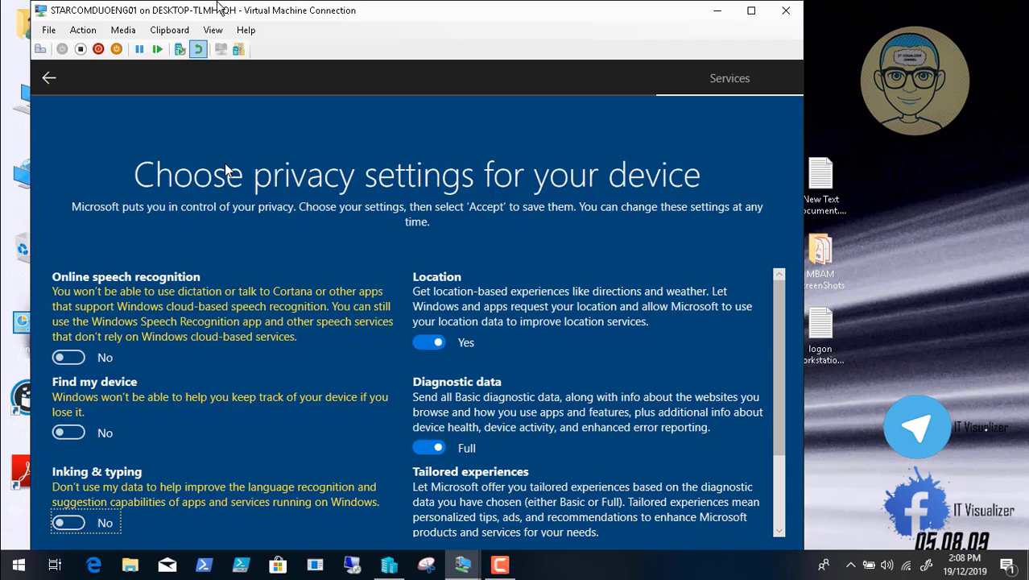
- In full screen, turn off location, set diagnostics to Basic, disable tailored experiences and advertising ID, and accept
click(213, 30)
click(241, 45)
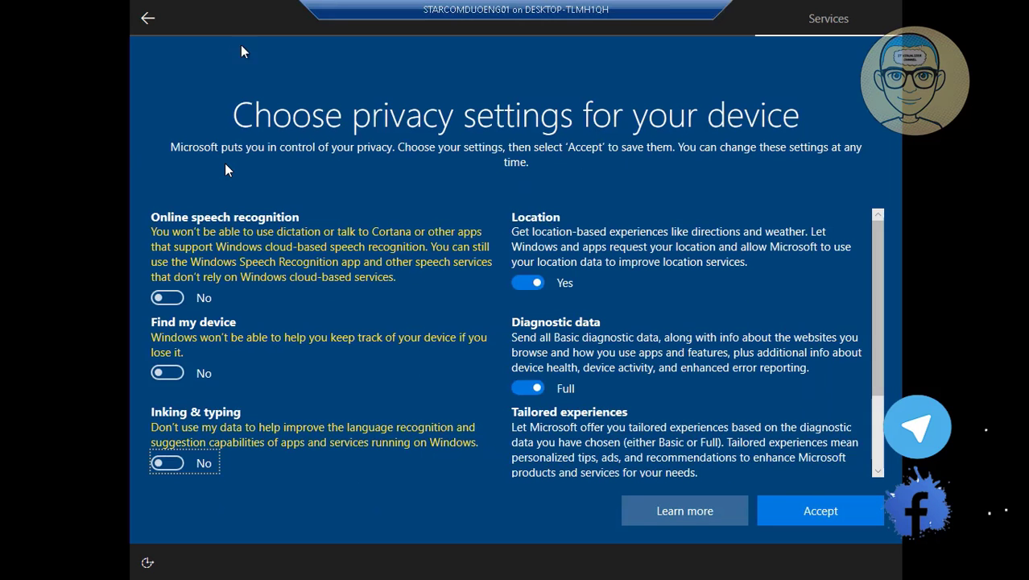
click(531, 284)
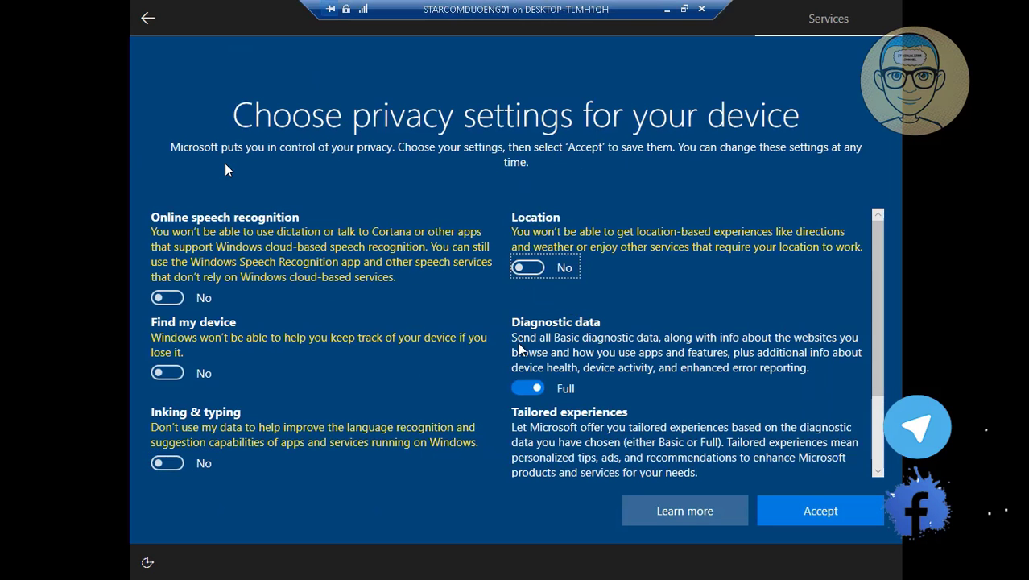
click(528, 388)
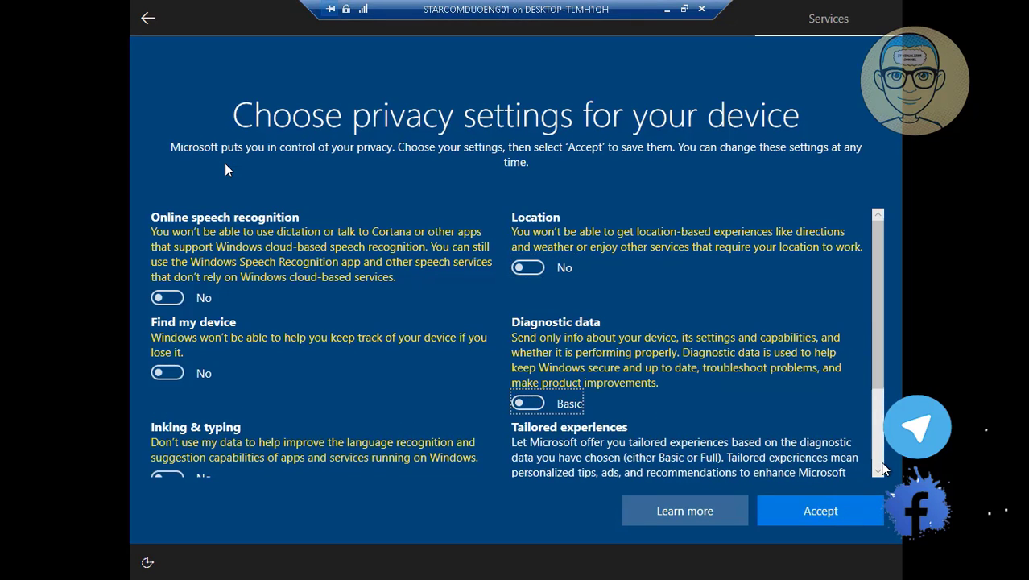
scroll(883, 468, down, 3)
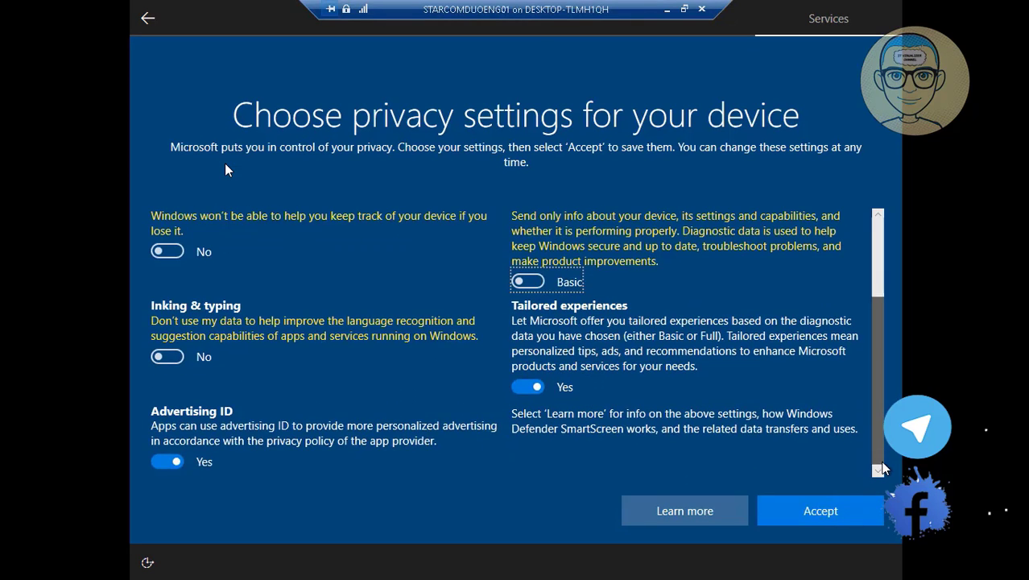
click(527, 388)
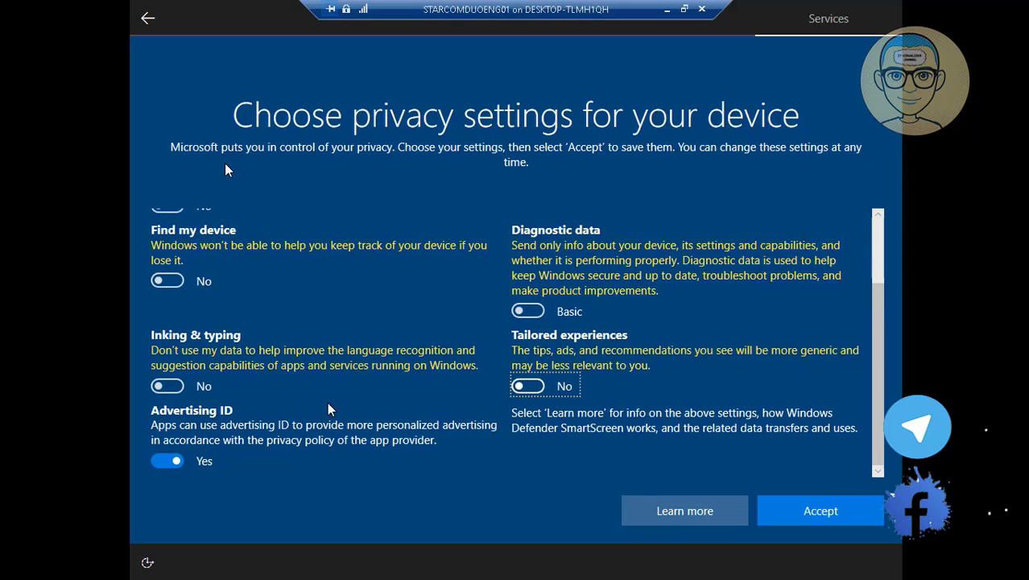
click(168, 461)
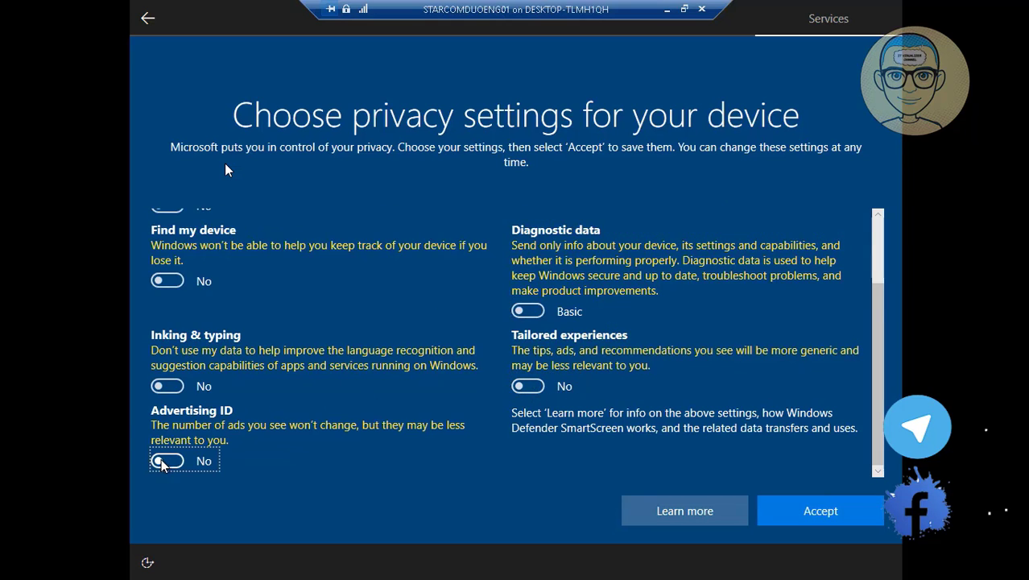
click(815, 515)
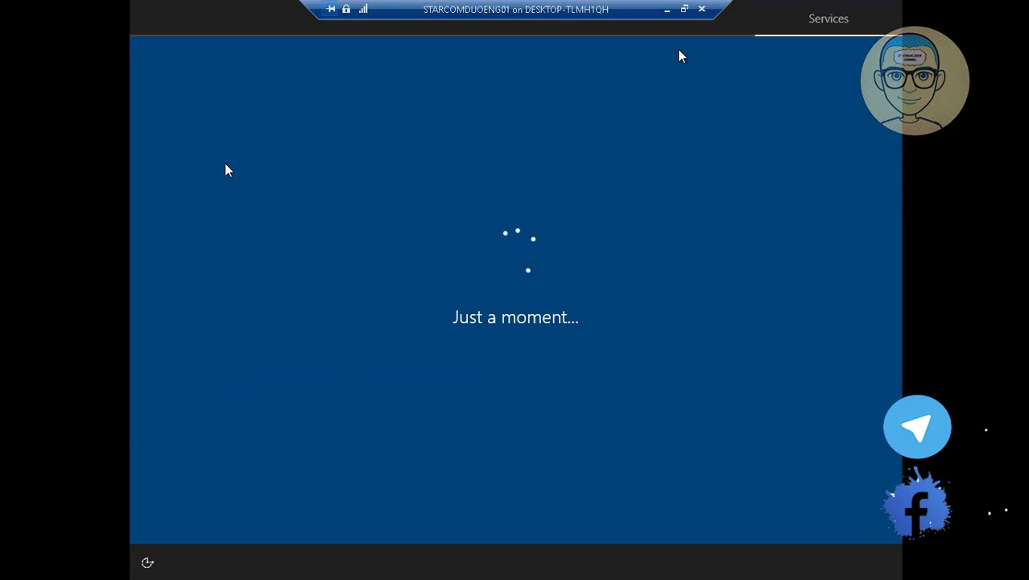
click(667, 10)
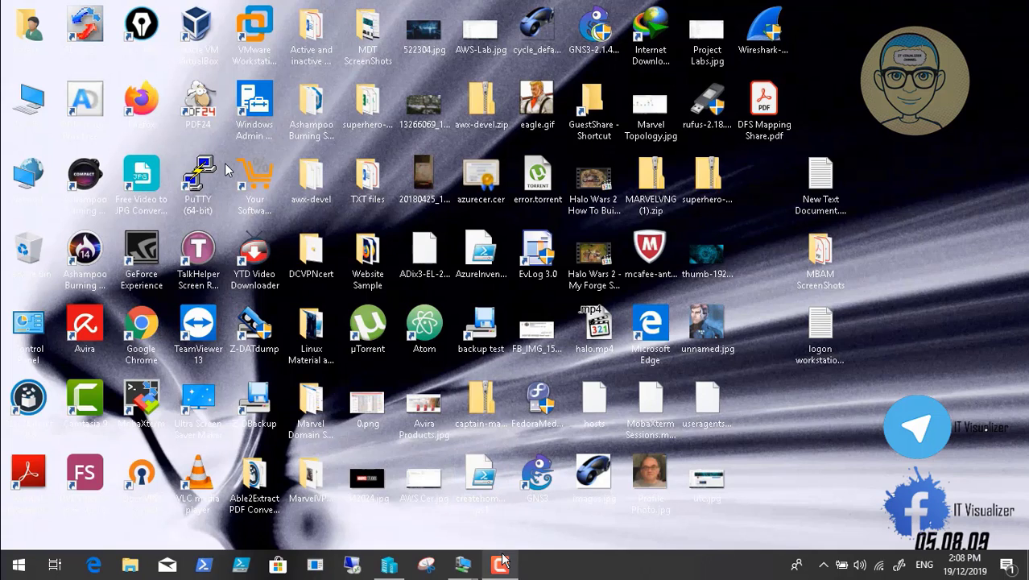
- Restore the VM connection window and switch it to full screen mode
click(500, 564)
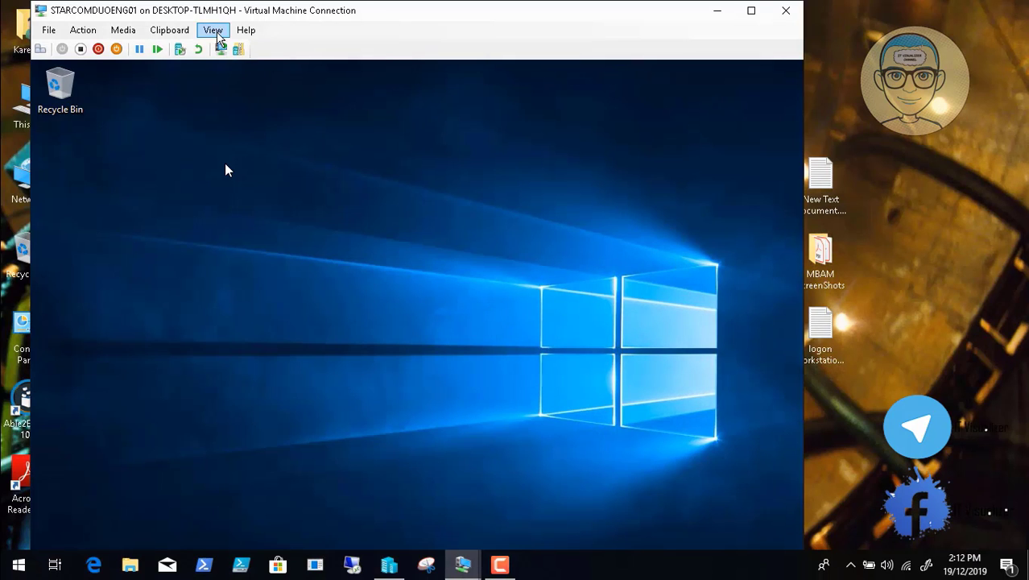
click(212, 29)
click(241, 44)
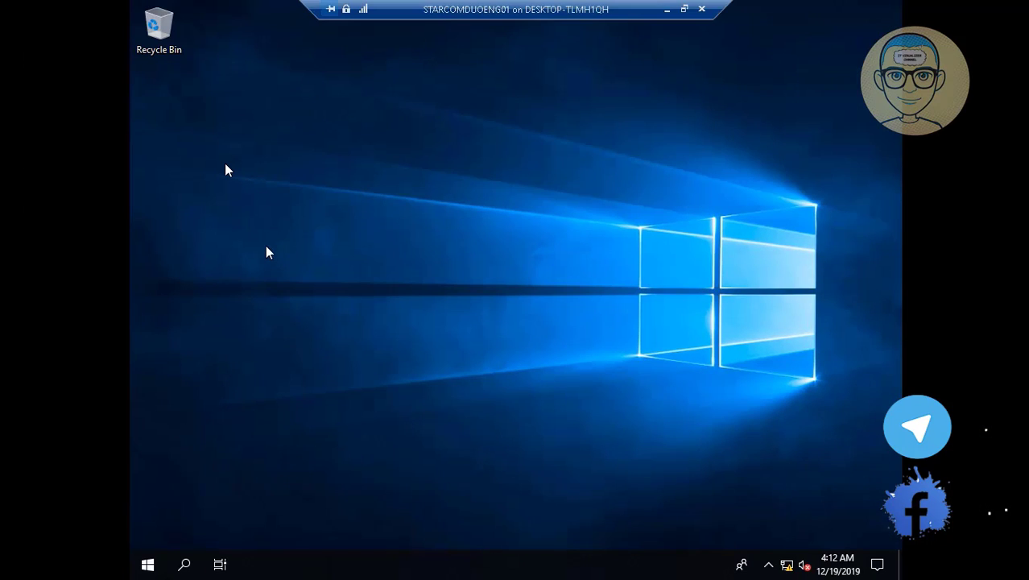
- Set the VM's display resolution to 1366 × 768, keep the change, and close Settings
right_click(266, 248)
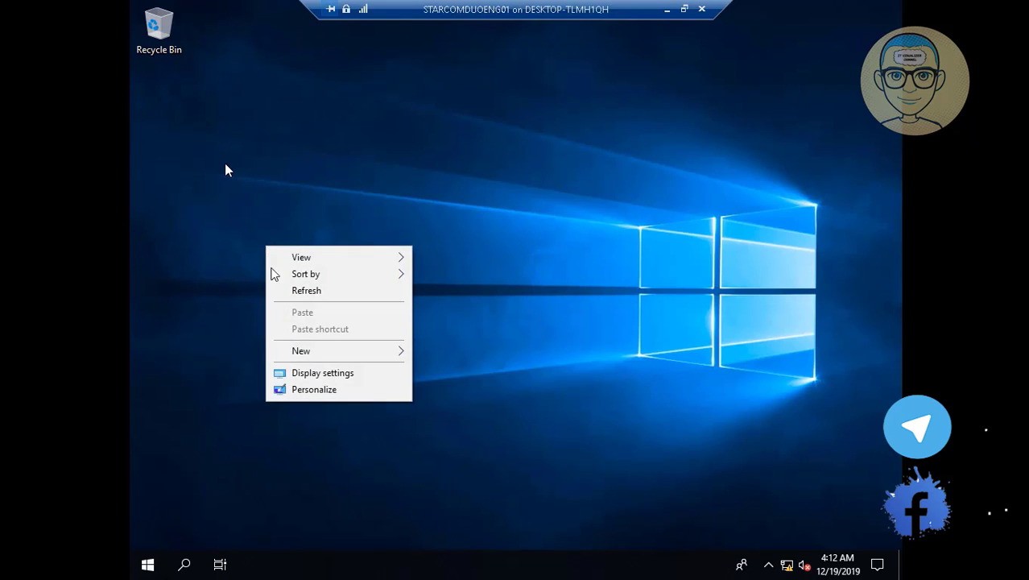
click(320, 374)
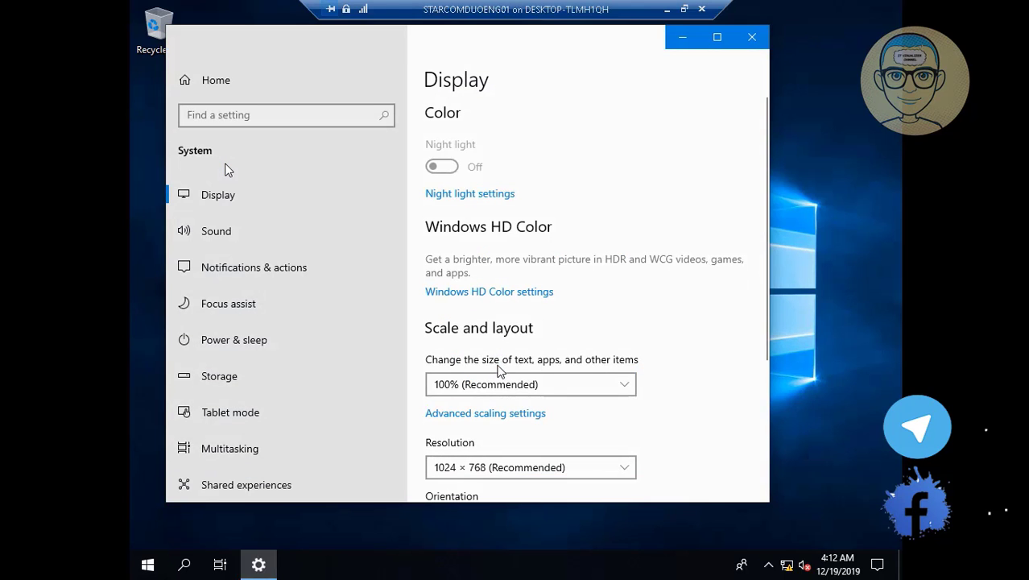
click(622, 474)
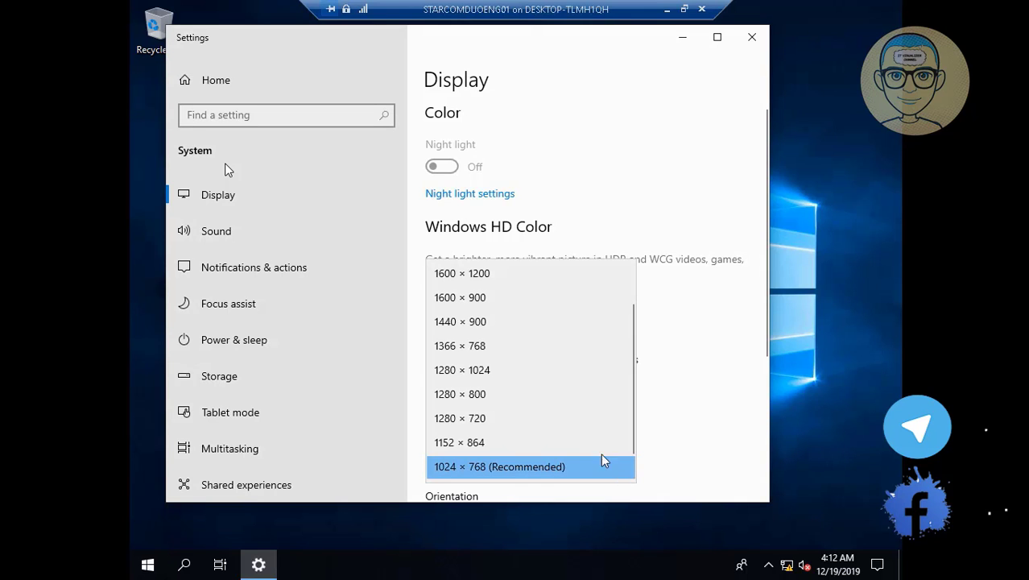
click(483, 346)
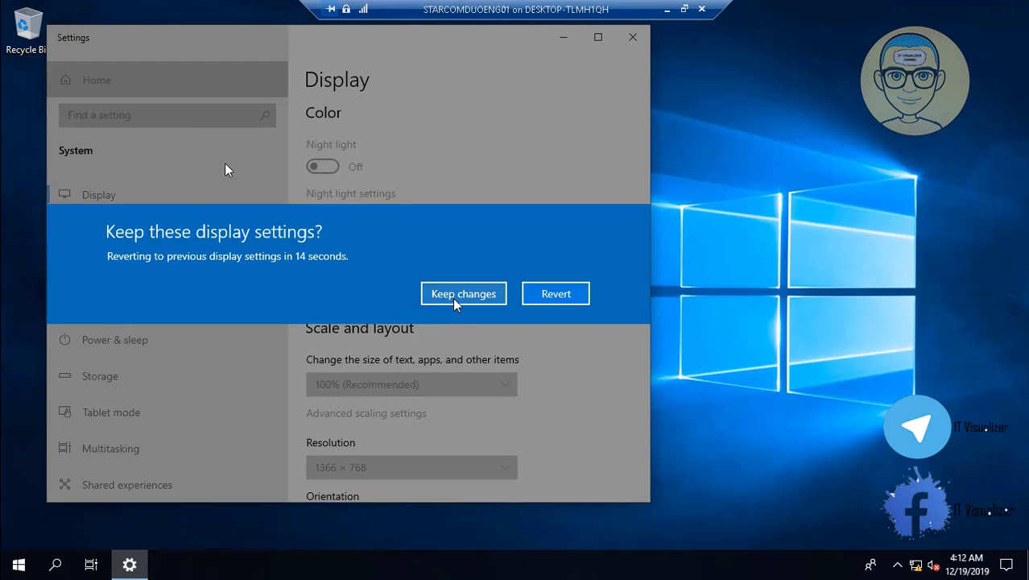
click(455, 296)
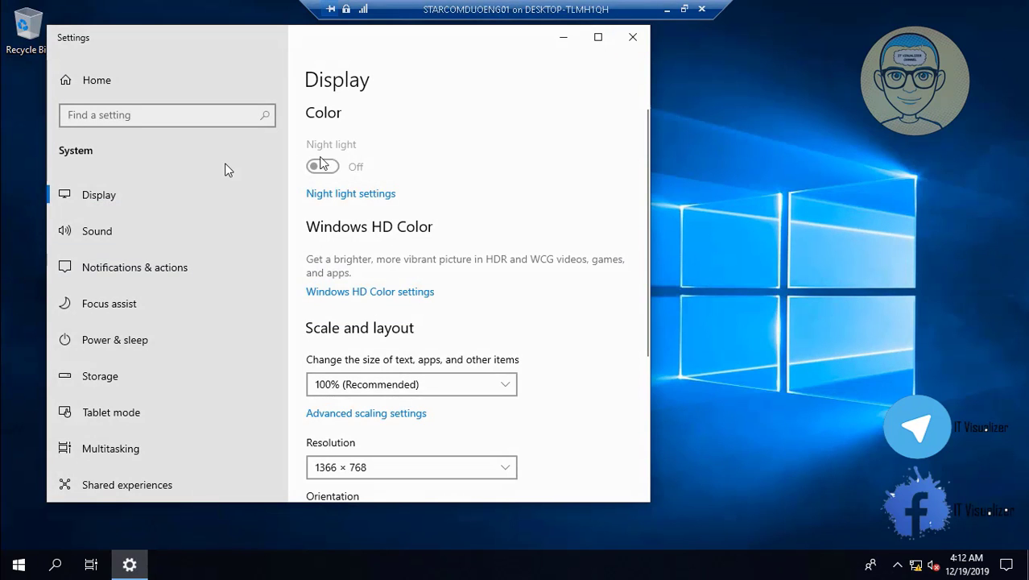
key(alt+F4)
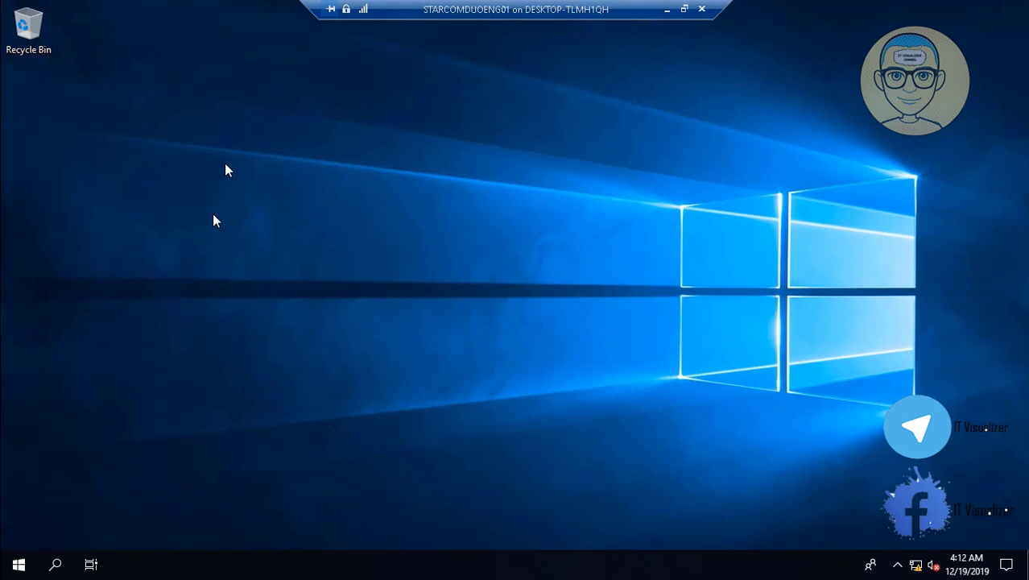
- Turn on the Computer, User's Files and Control Panel desktop icons via Themes, then close Settings
right_click(214, 217)
click(285, 363)
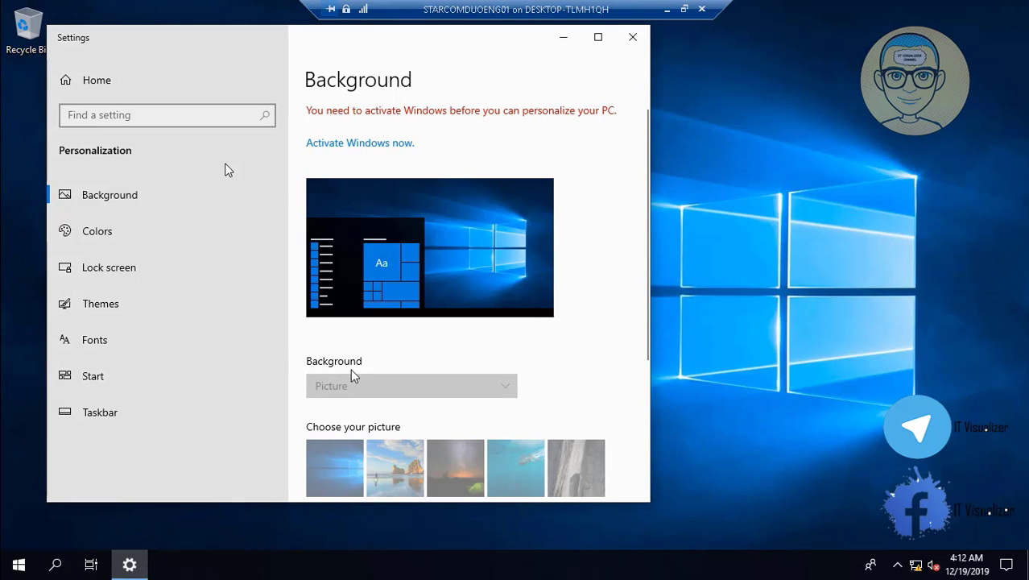
click(100, 305)
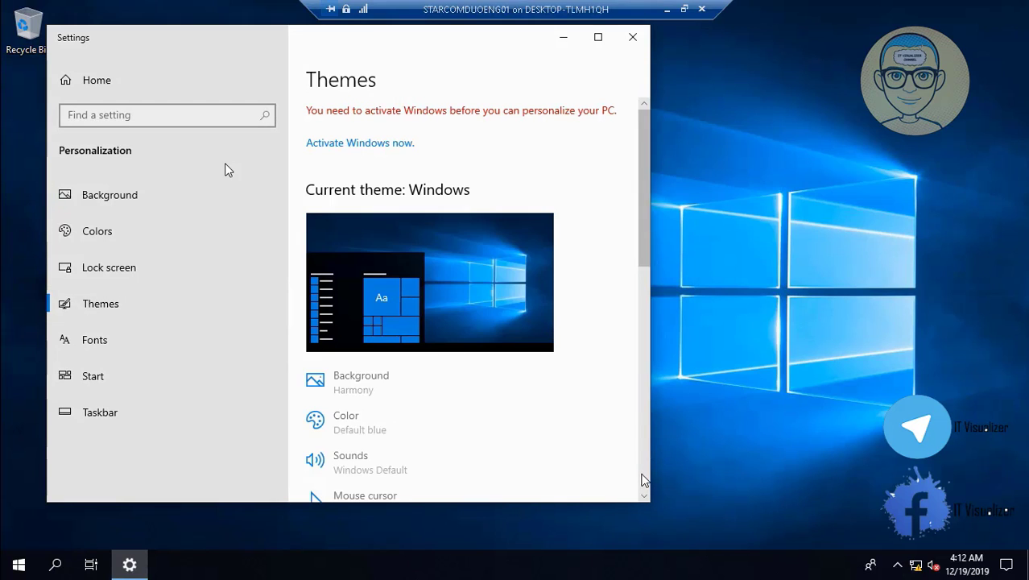
scroll(645, 471, down, 10)
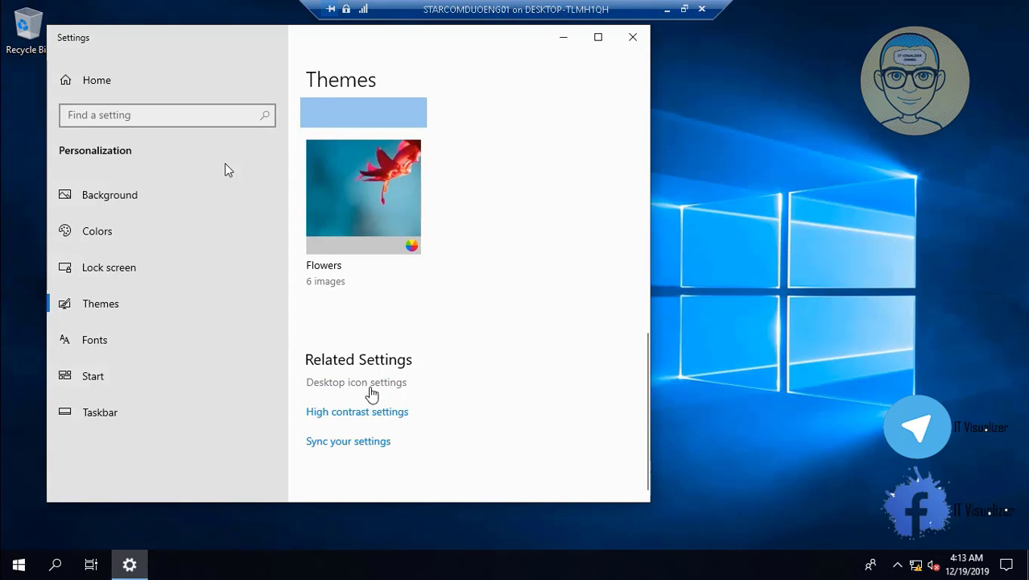
click(372, 392)
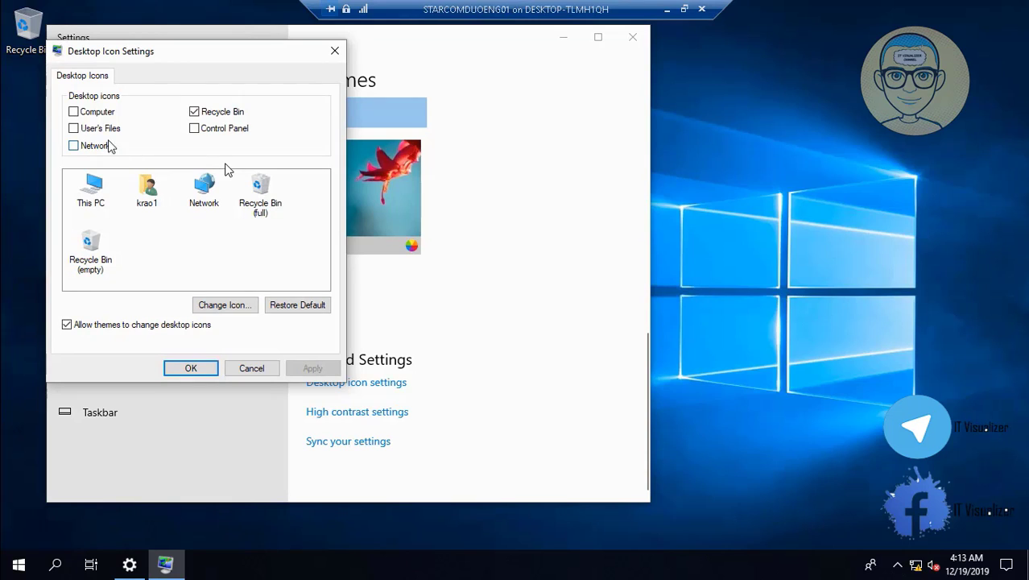
click(74, 112)
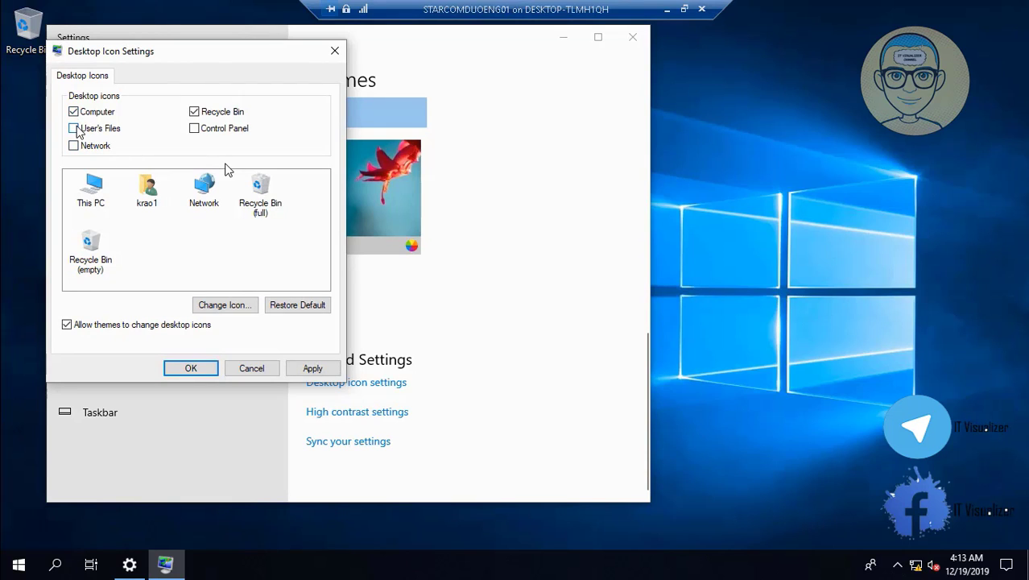
click(74, 129)
click(194, 129)
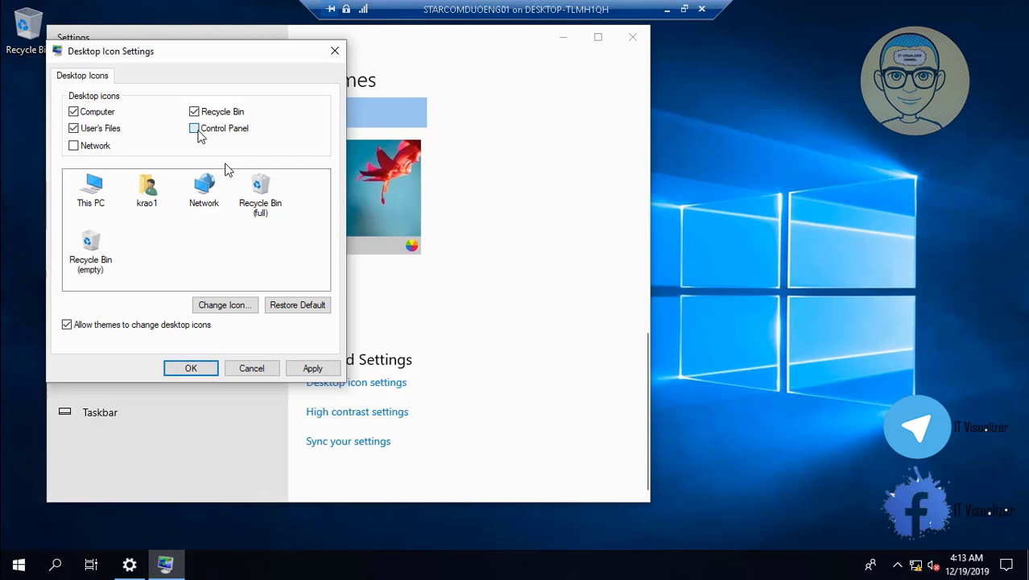
click(325, 370)
click(213, 372)
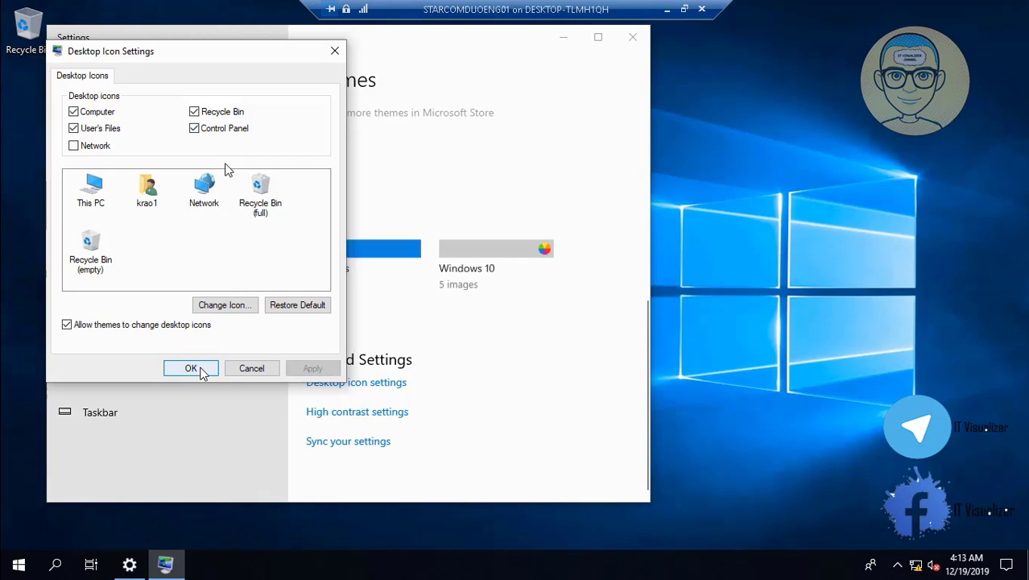
click(633, 37)
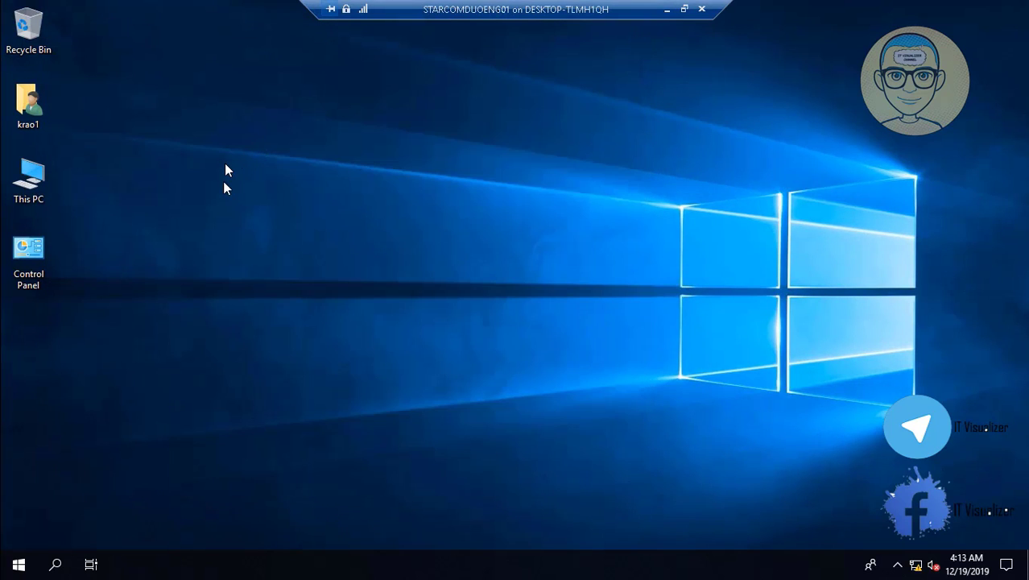
- Open Control Panel from its desktop icon and set View by to Small icons
double_click(50, 268)
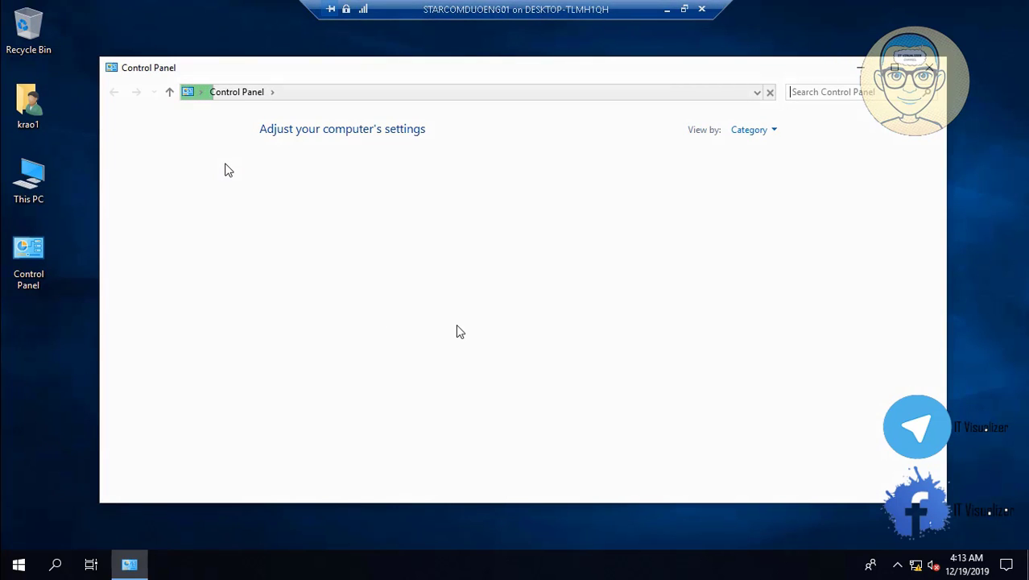
click(751, 129)
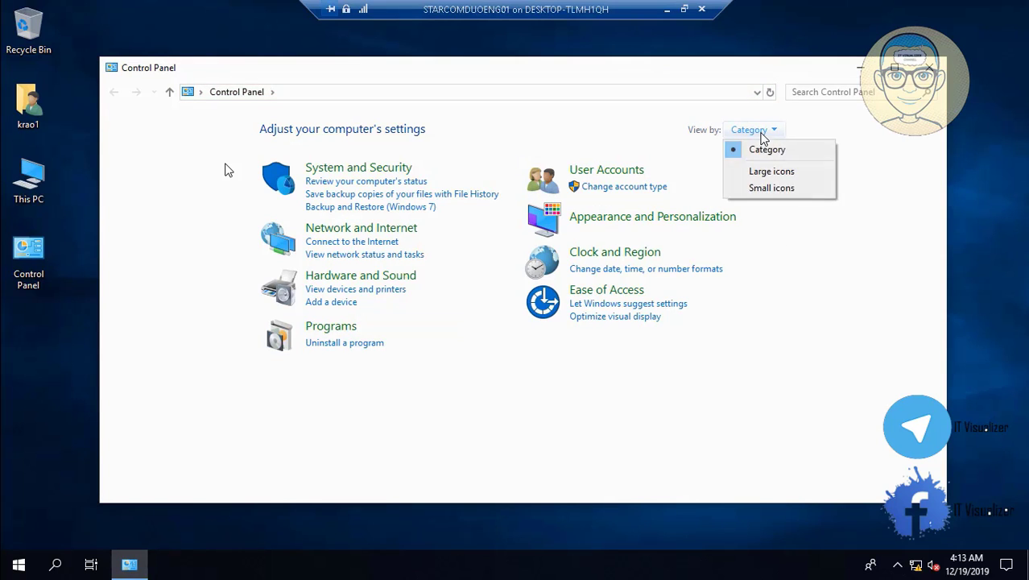
click(772, 190)
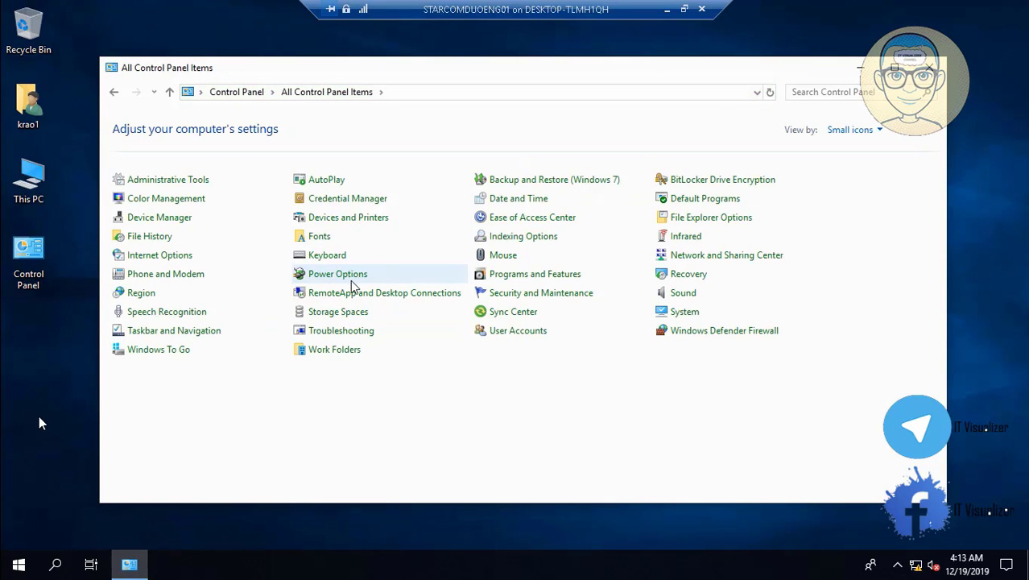
mouse_move(28, 566)
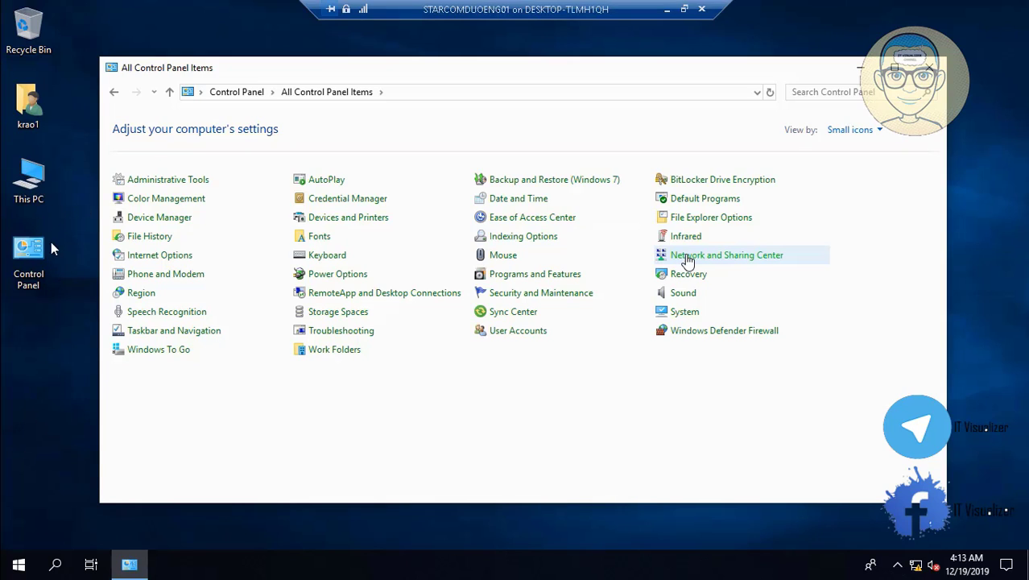
mouse_move(16, 548)
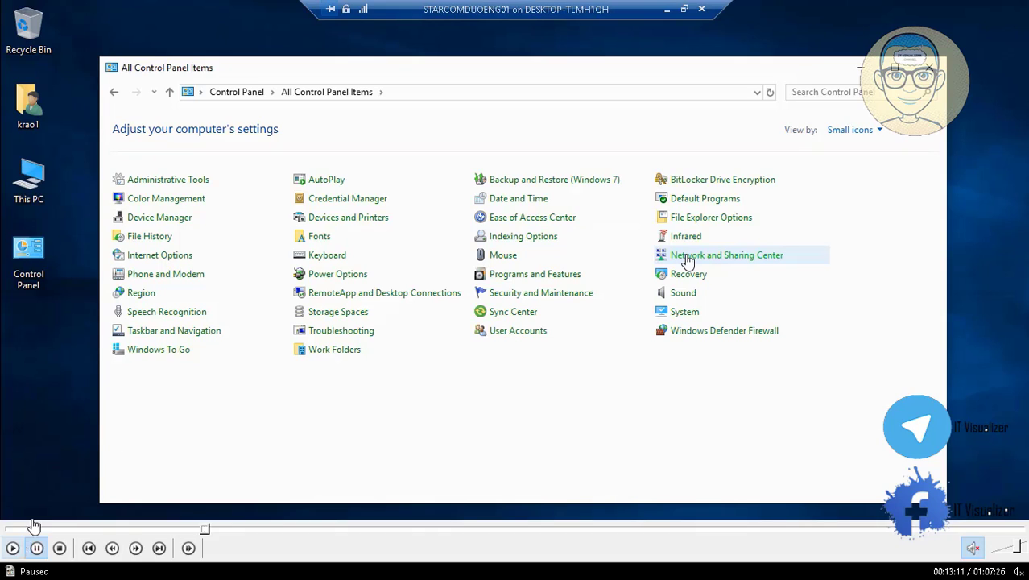
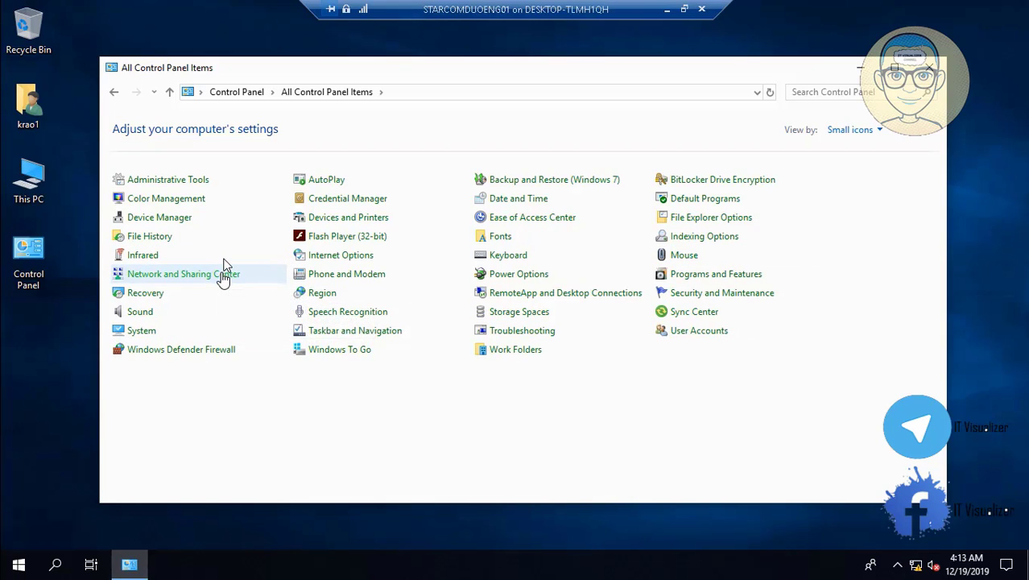
- From Network and Sharing Center, open the Ethernet adapter's status and connection details
click(223, 274)
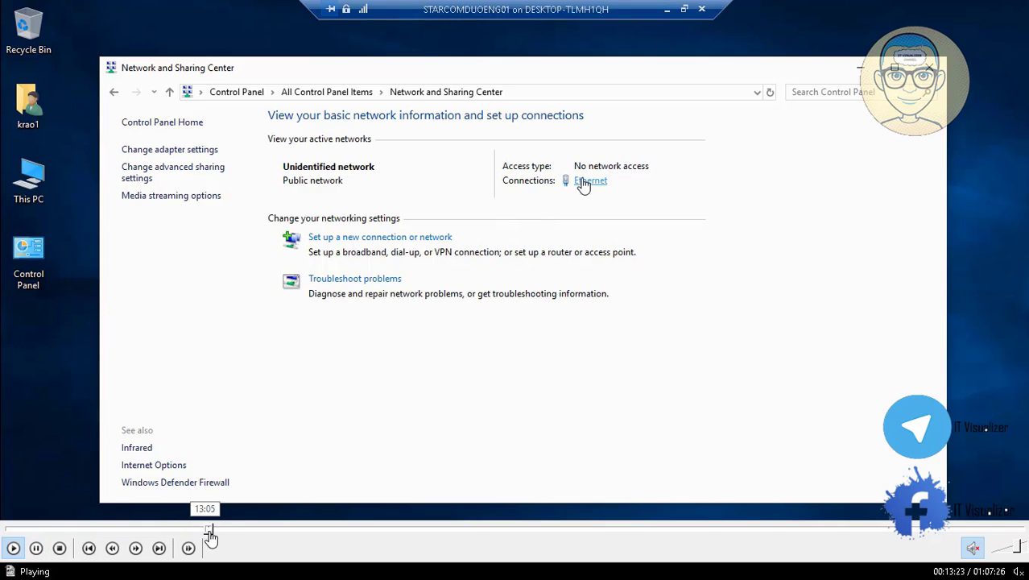
mouse_move(225, 537)
mouse_down()
mouse_move(266, 534)
mouse_move(231, 531)
mouse_up()
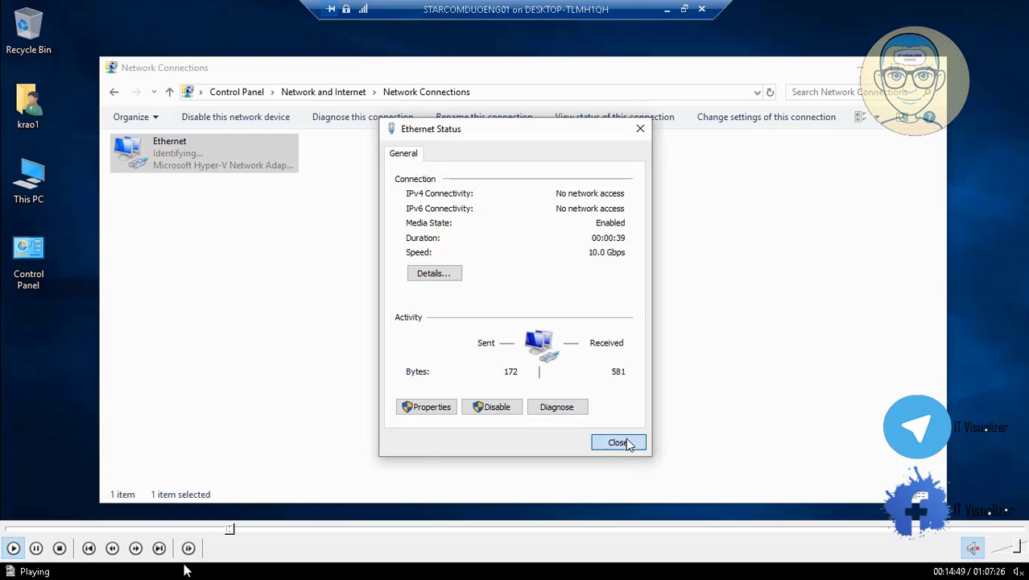
- Review the connection details showing the autoconfigured 169.254.71.220 IPv4 address
click(230, 531)
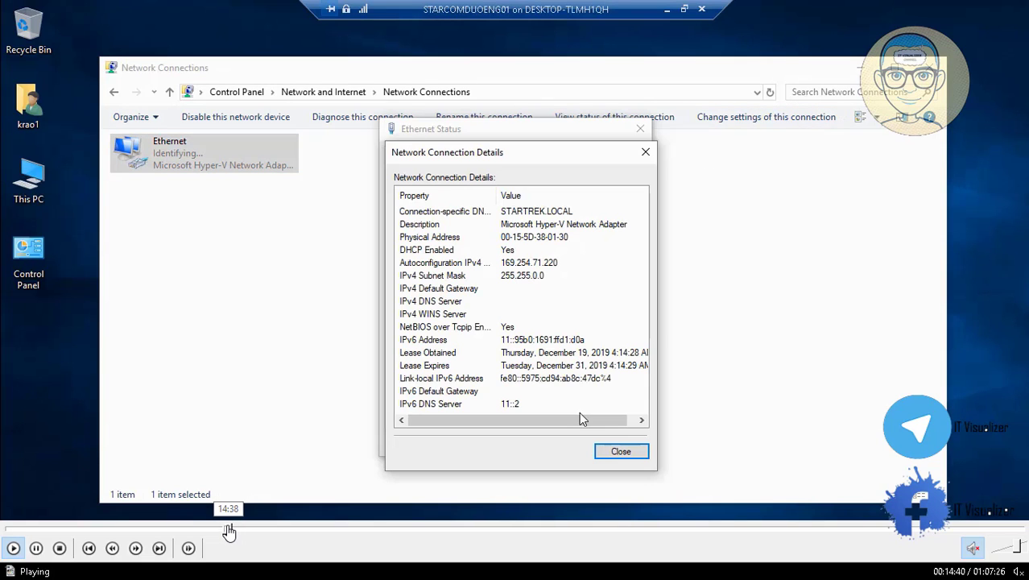
click(34, 549)
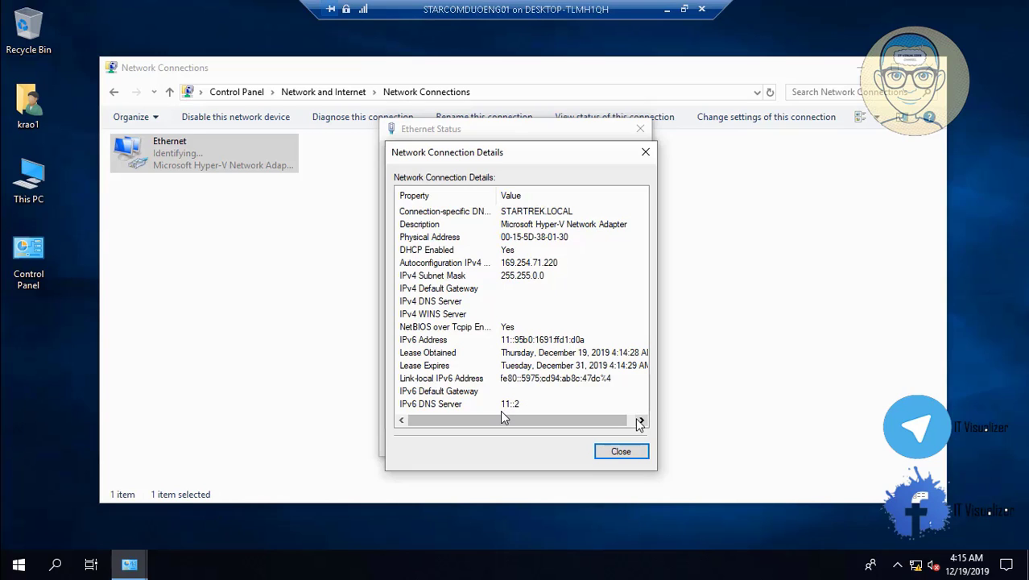
click(36, 548)
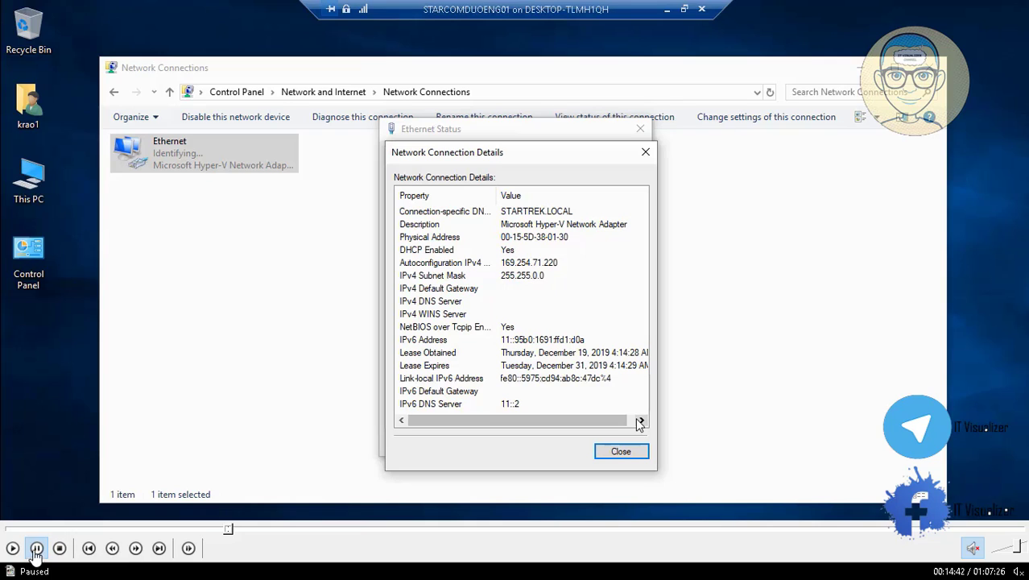
click(36, 548)
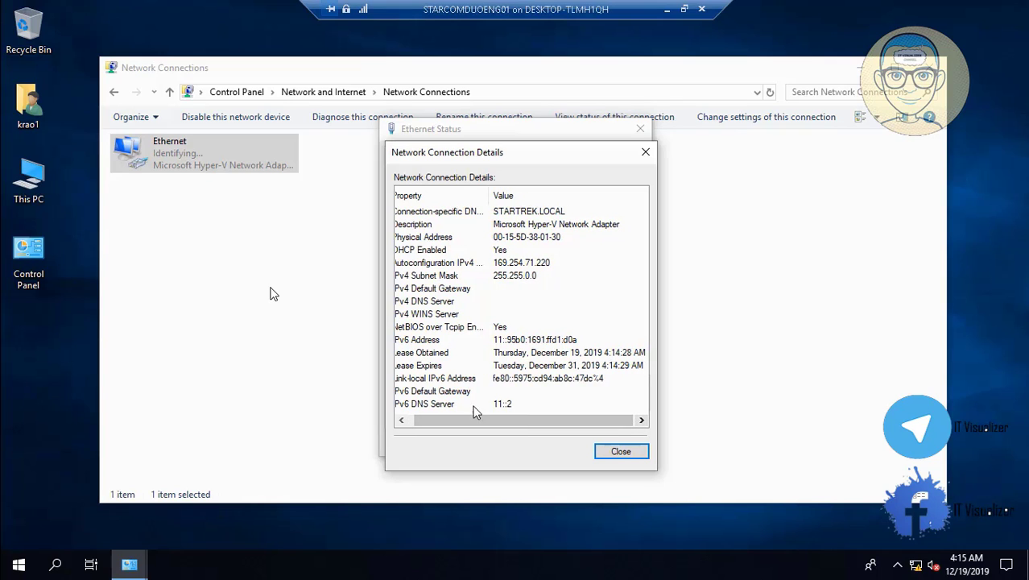
click(403, 420)
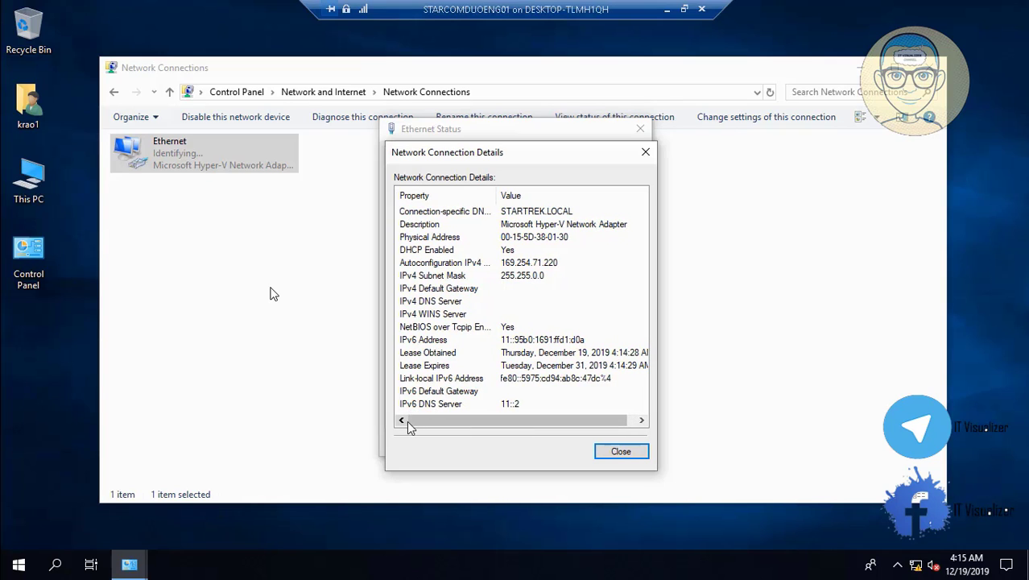
- Close Network Connection Details, Ethernet Status and the Network Connections window
click(618, 454)
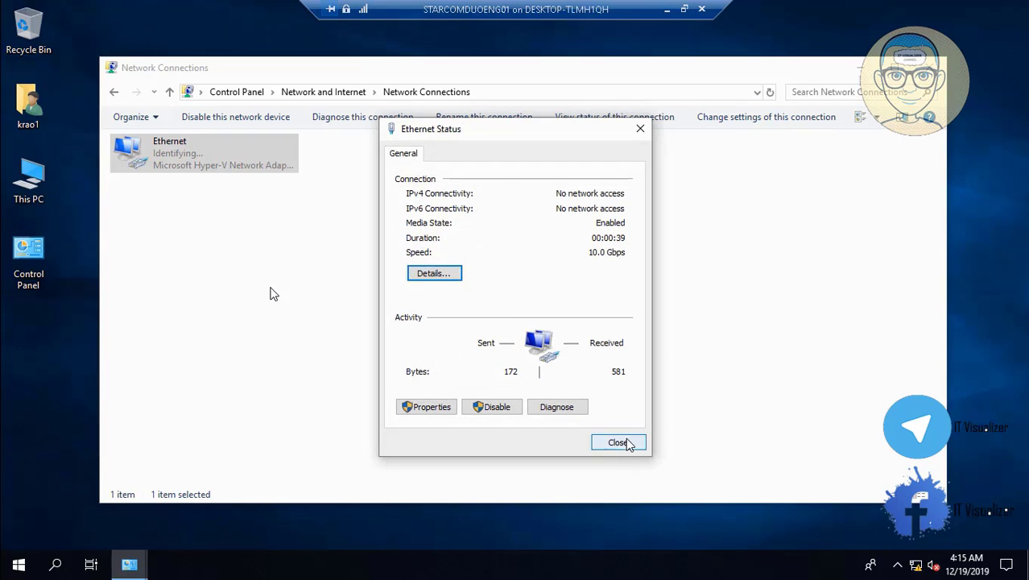
click(619, 443)
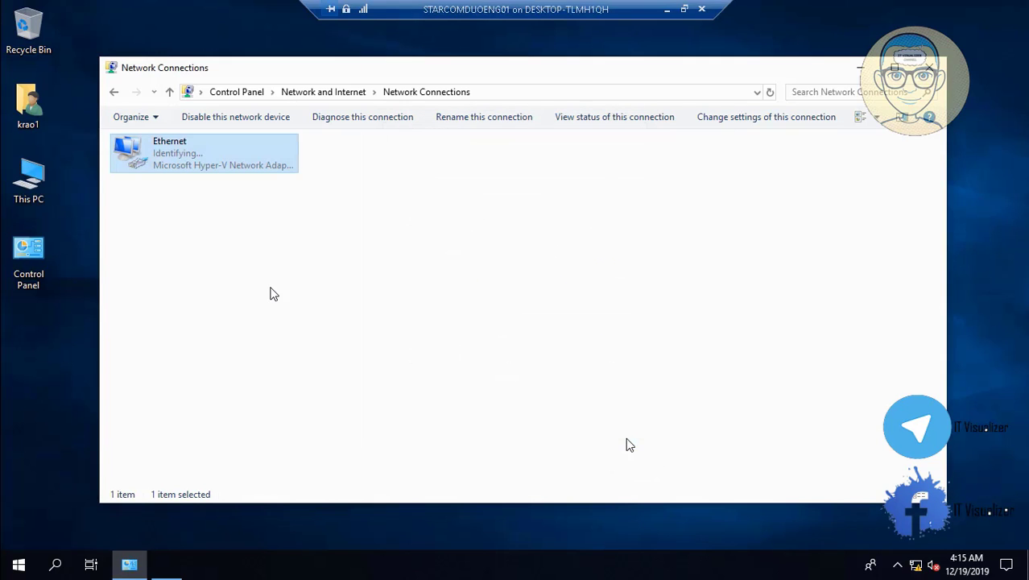
click(930, 68)
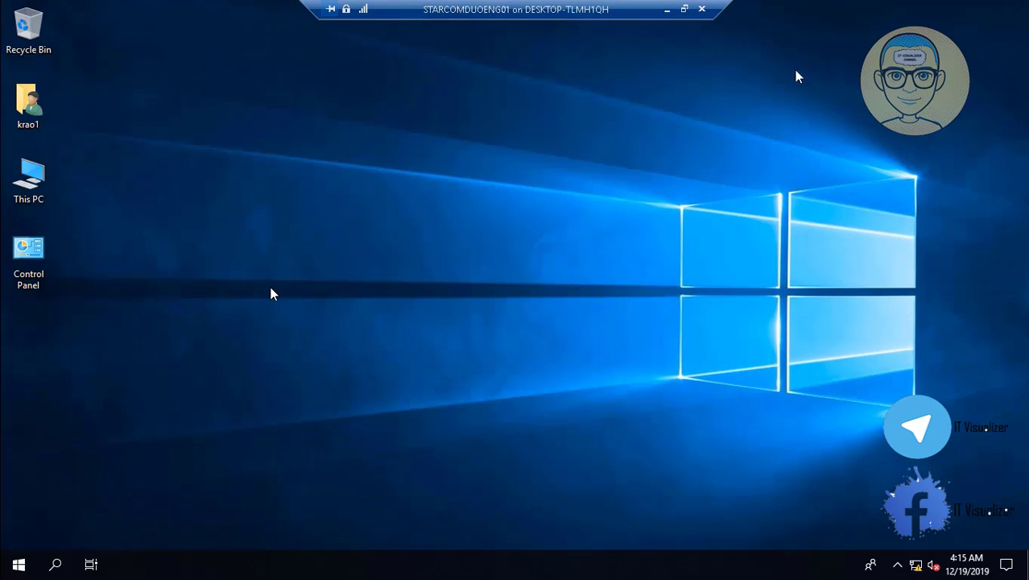
- Open the empty Local Disk (D:) from This PC and bring up its New submenu
double_click(30, 180)
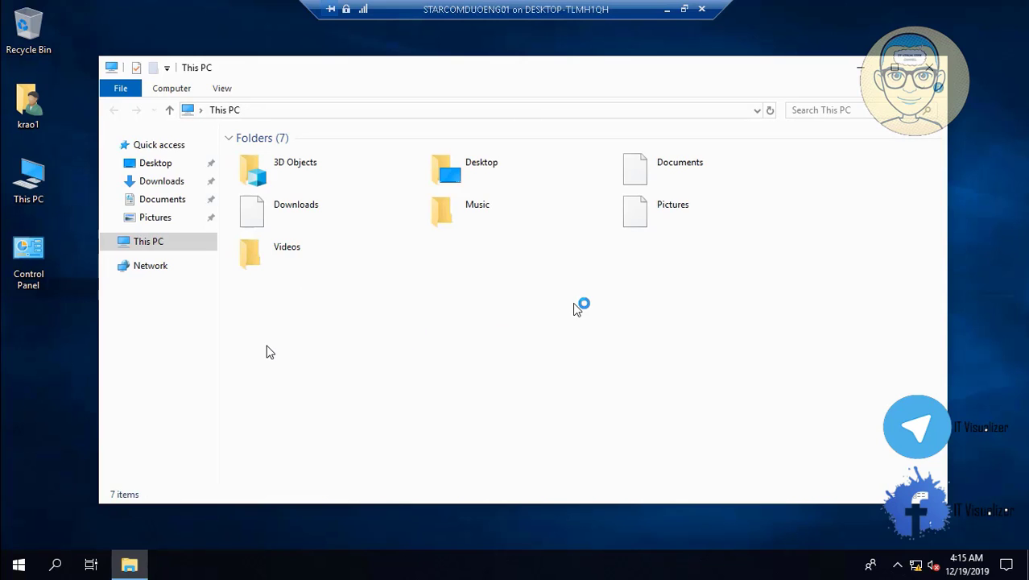
click(647, 317)
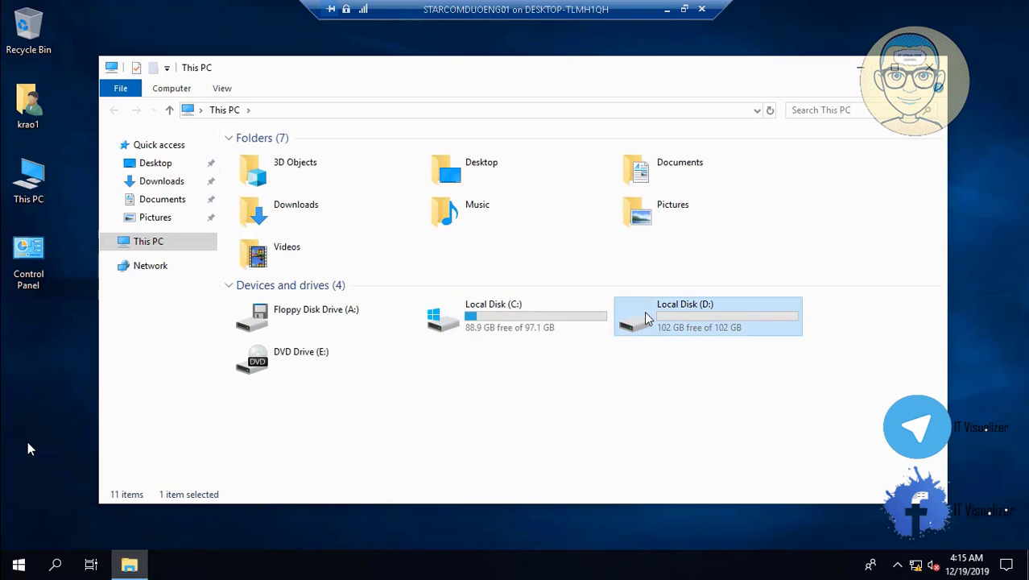
double_click(646, 317)
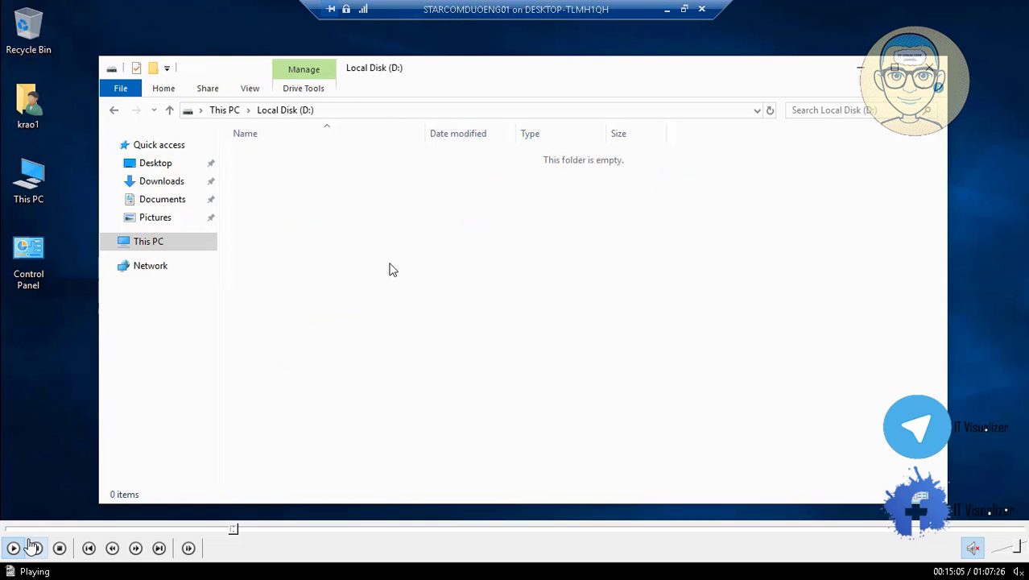
right_click(390, 265)
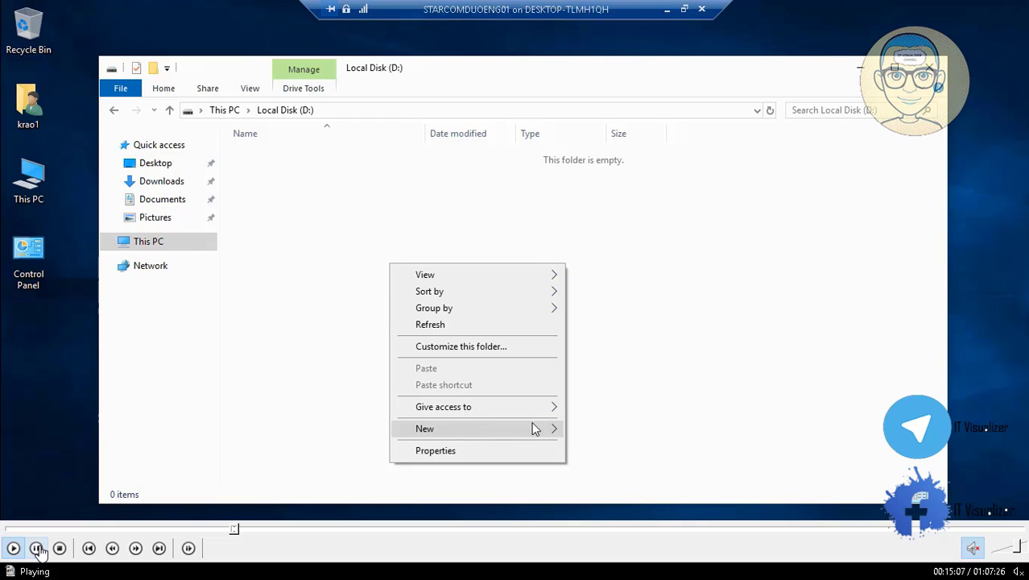
mouse_move(542, 428)
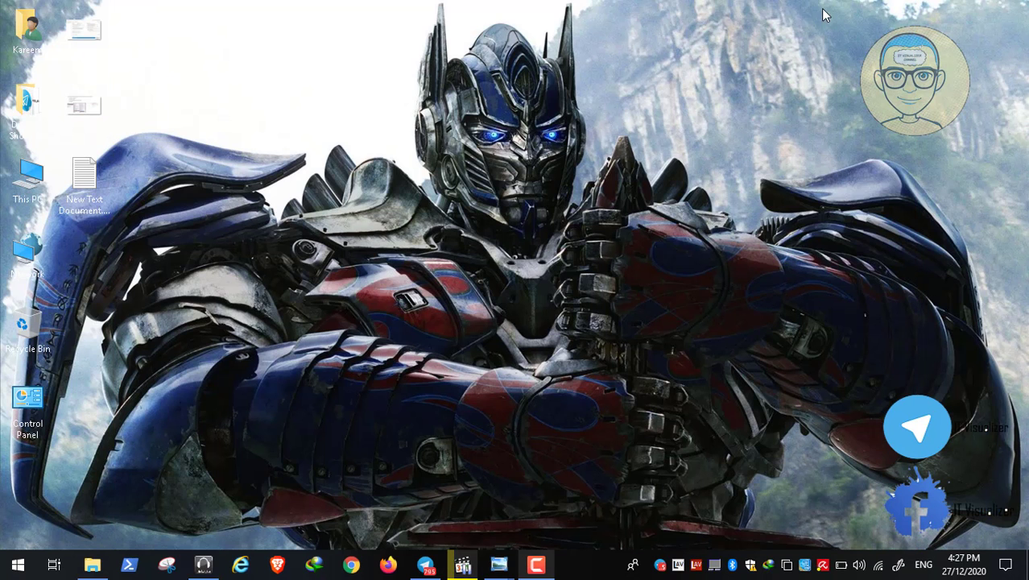
- Browse to the profile folder in System (C:)\Users, reveal its full path, then close Explorer
click(829, 11)
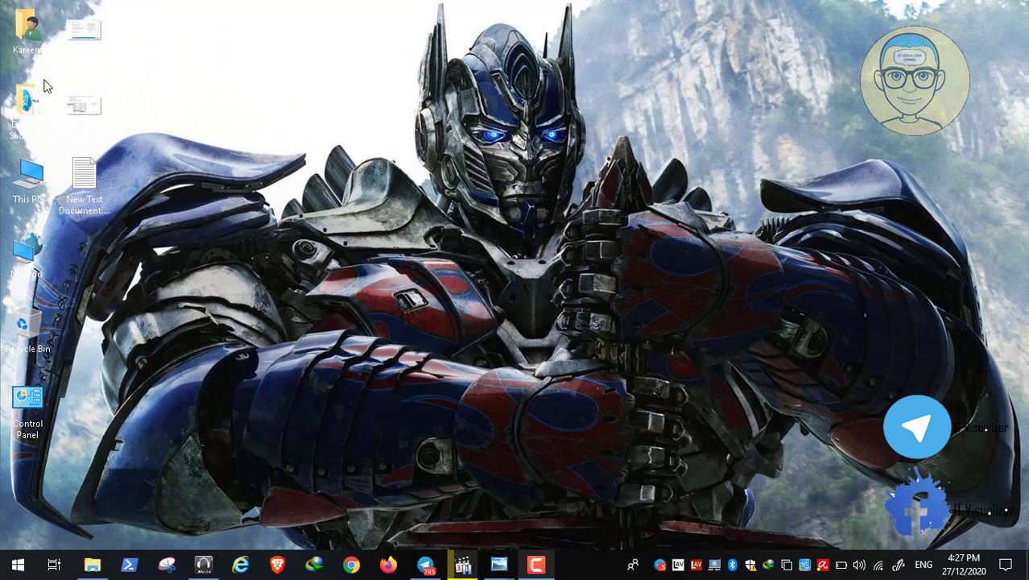
double_click(24, 184)
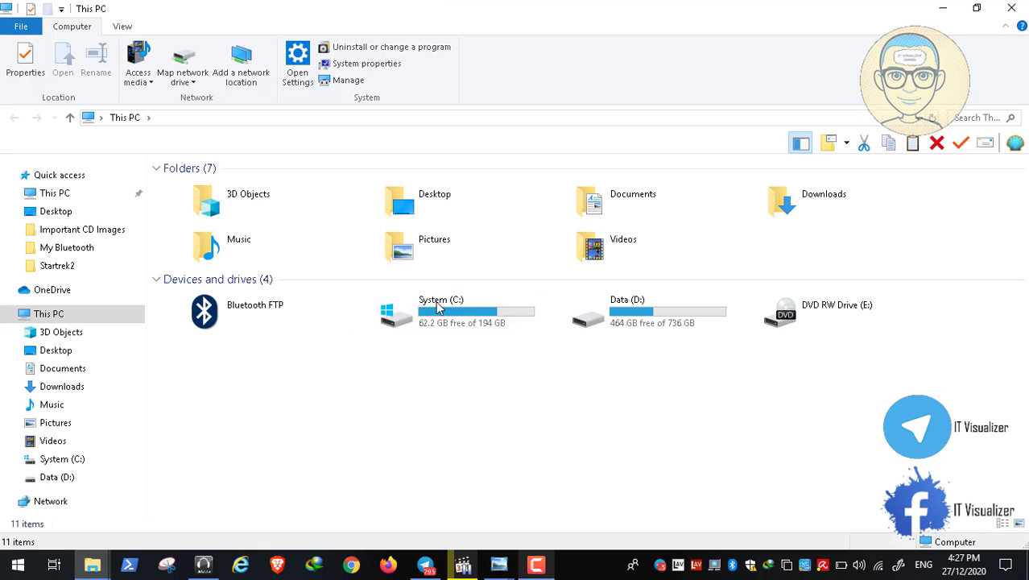
click(379, 320)
double_click(435, 322)
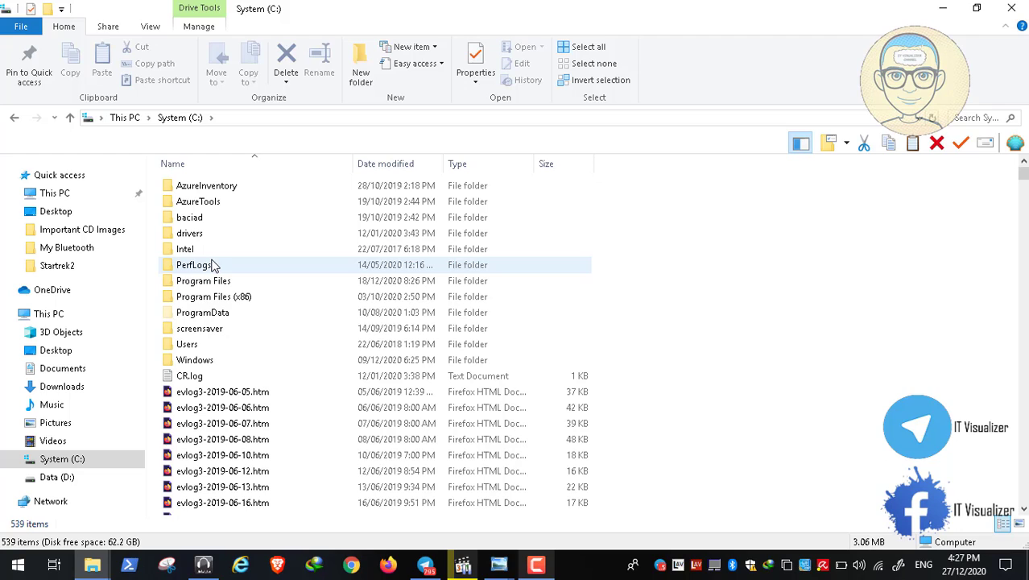
click(205, 344)
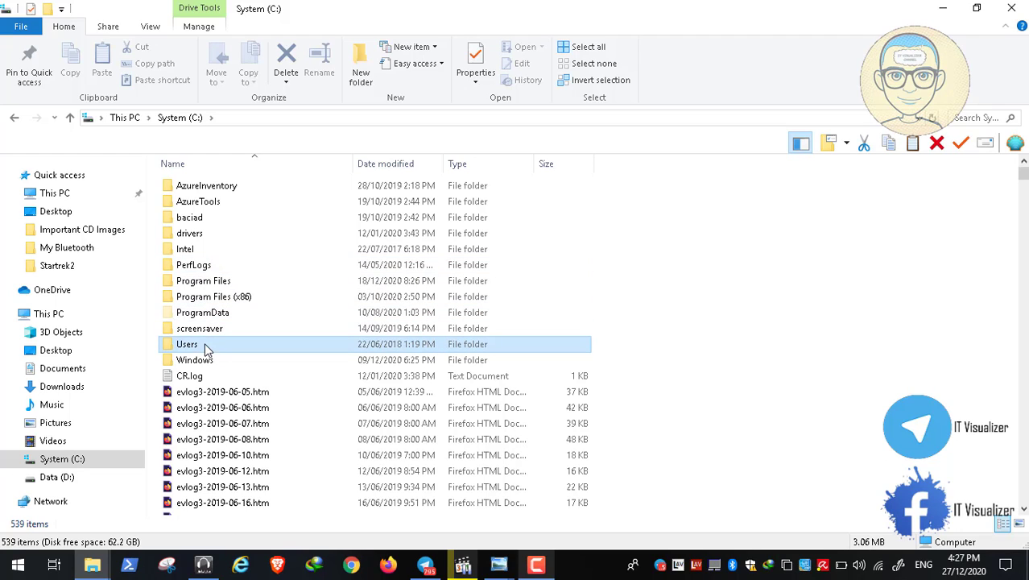
double_click(192, 347)
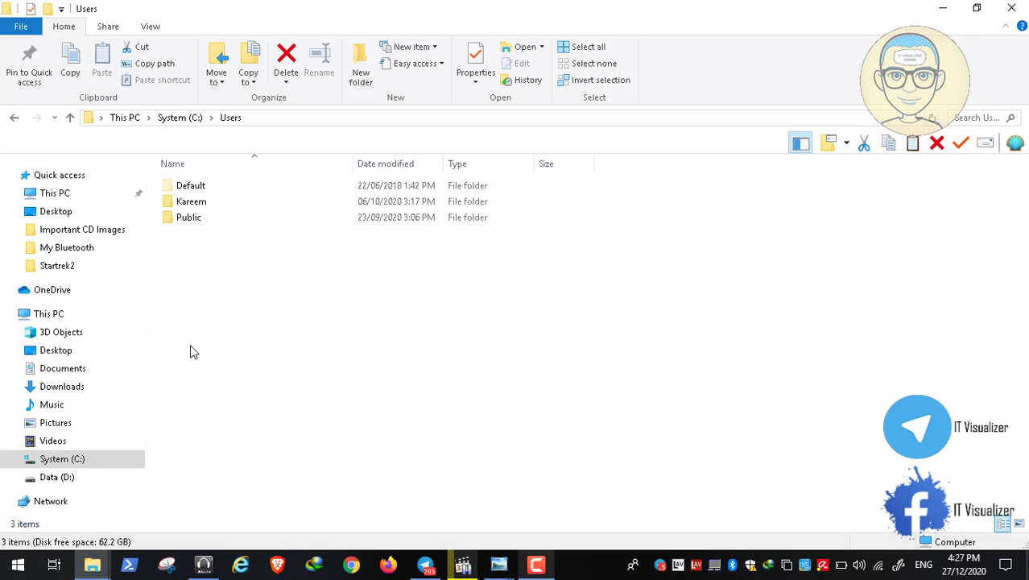
double_click(206, 208)
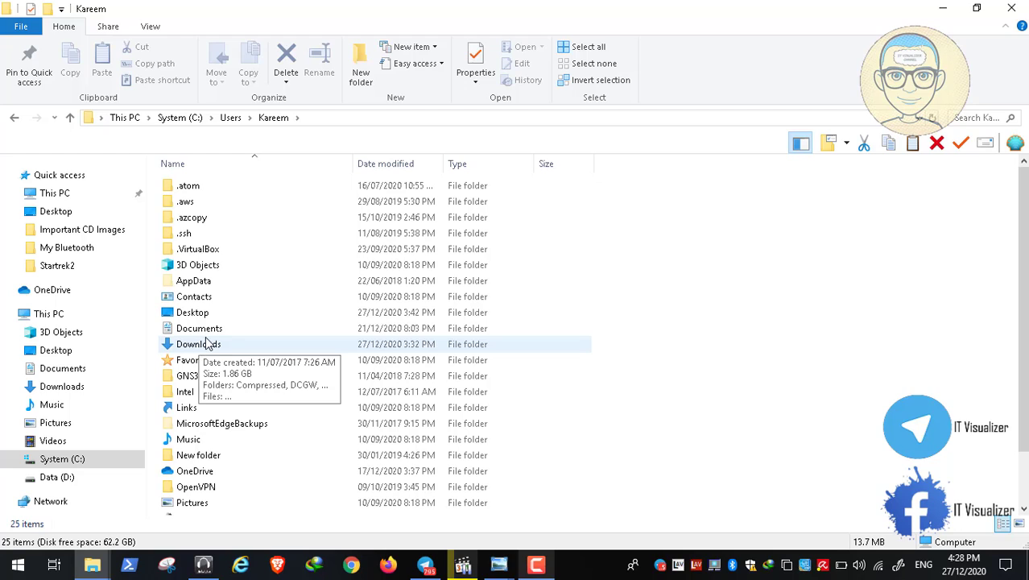
click(206, 330)
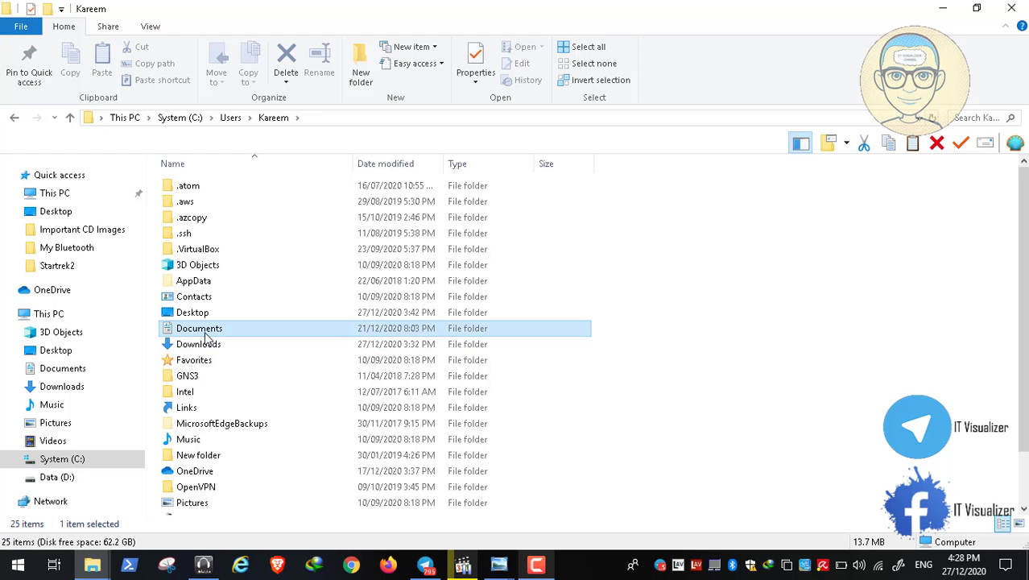
click(348, 118)
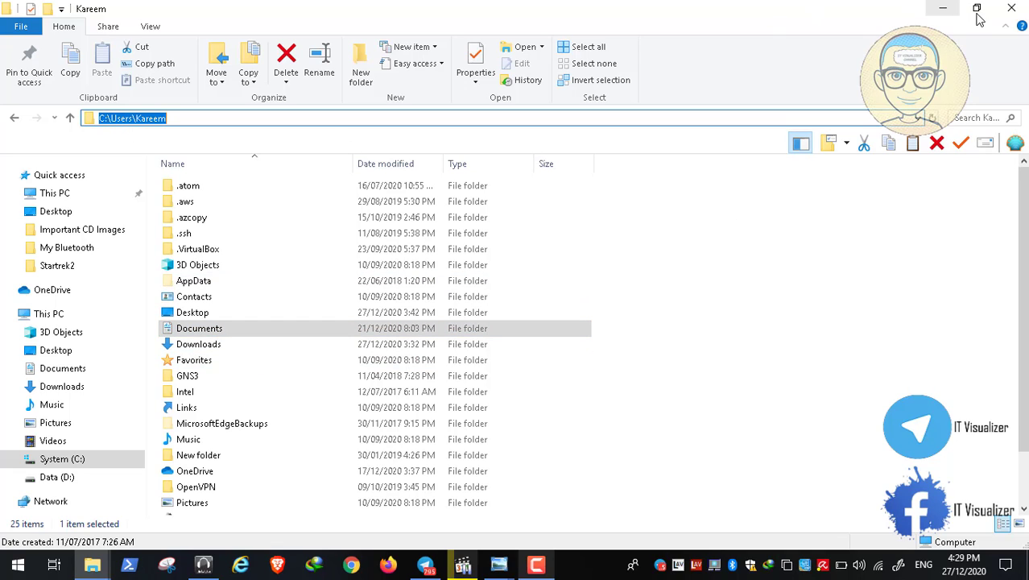
click(1010, 9)
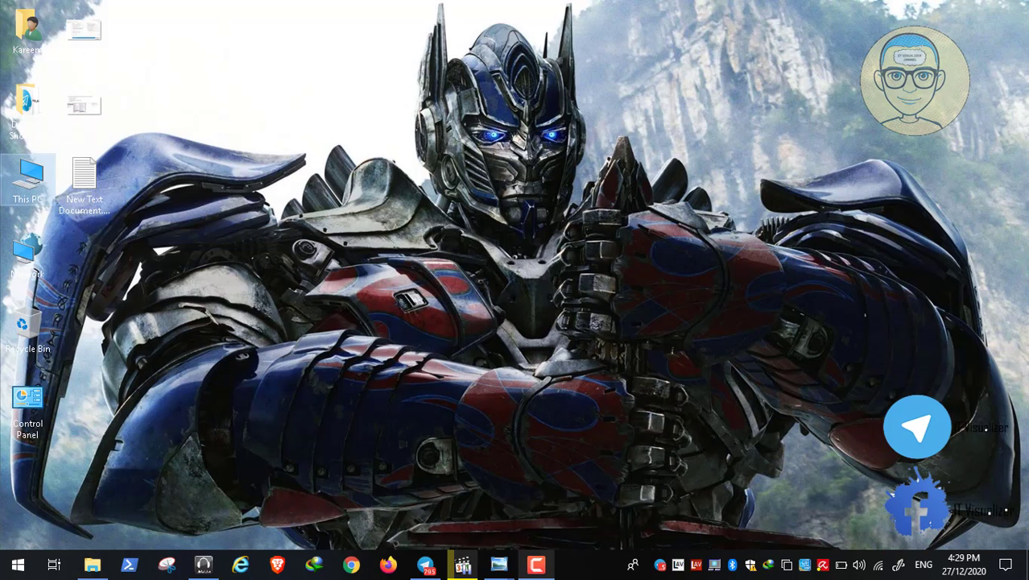
- Restore the paused video player full screen and resume playback
click(457, 571)
double_click(352, 345)
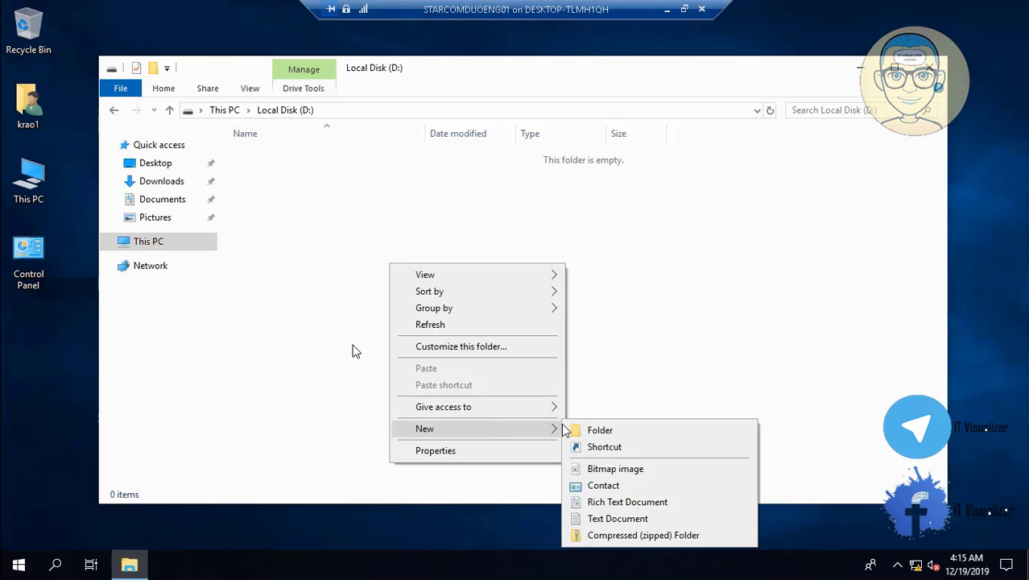
mouse_move(55, 556)
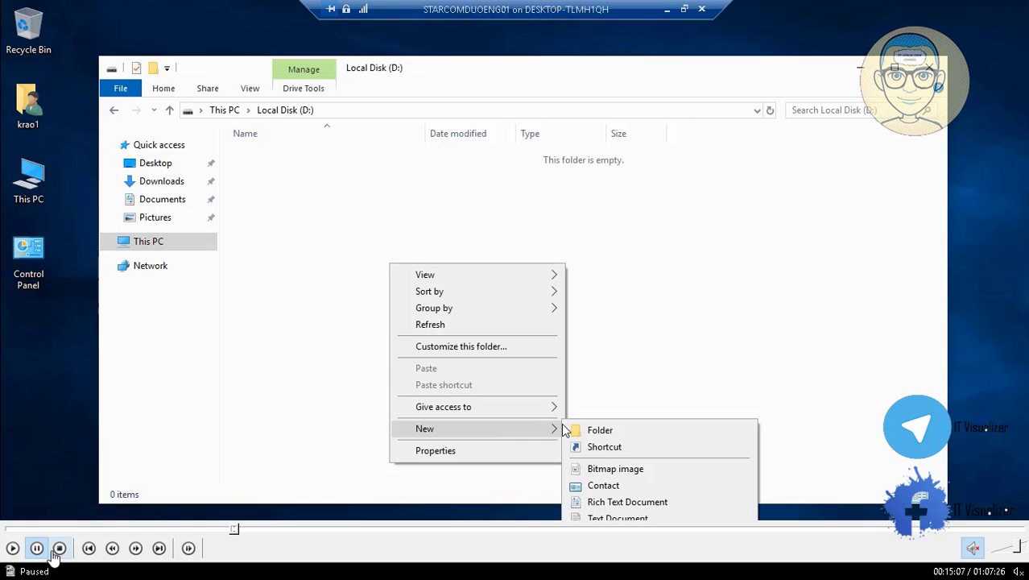
click(12, 547)
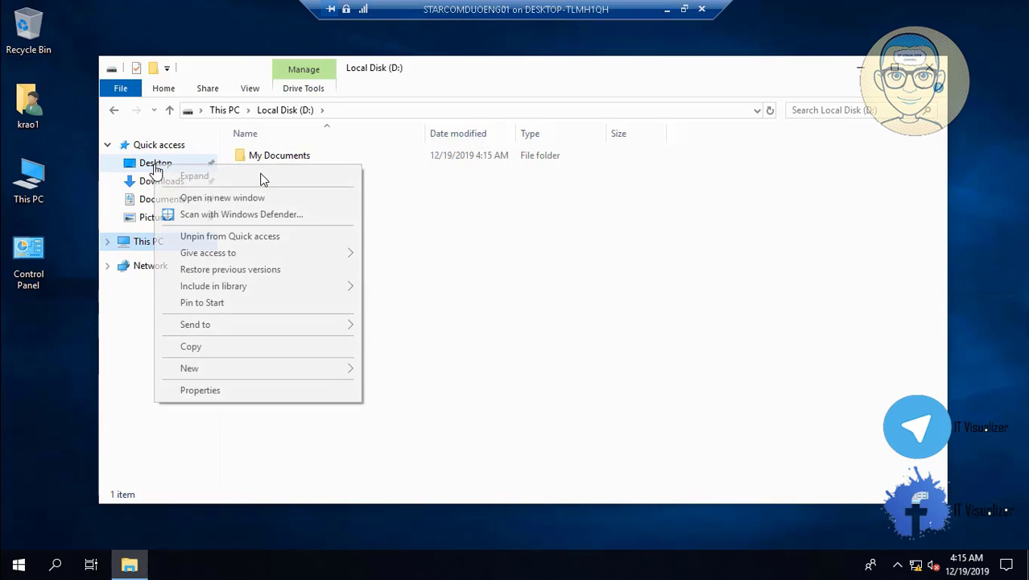
- Expand This PC, open the Desktop folder's properties and select the My Documents folder on D:
click(110, 240)
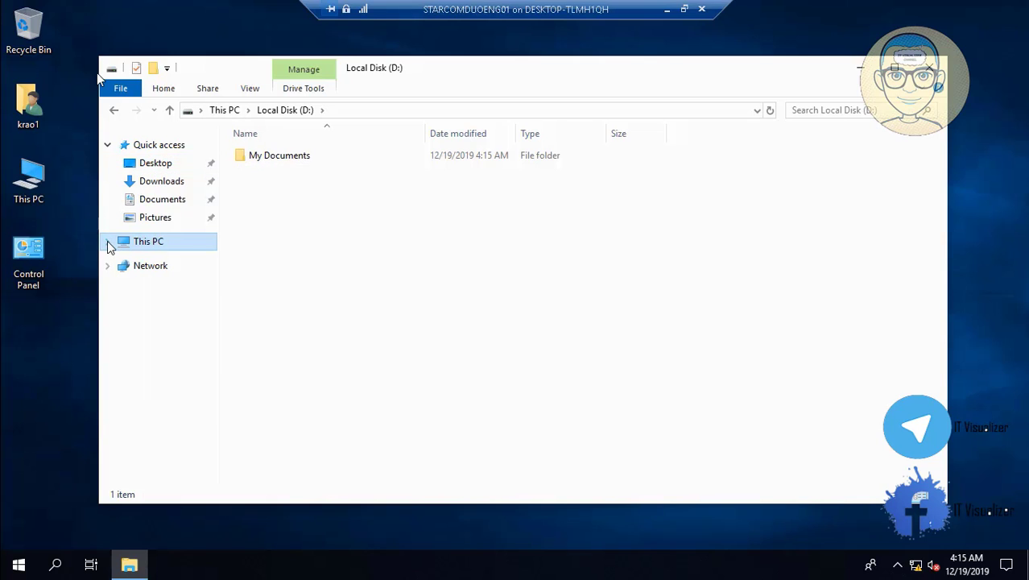
click(110, 243)
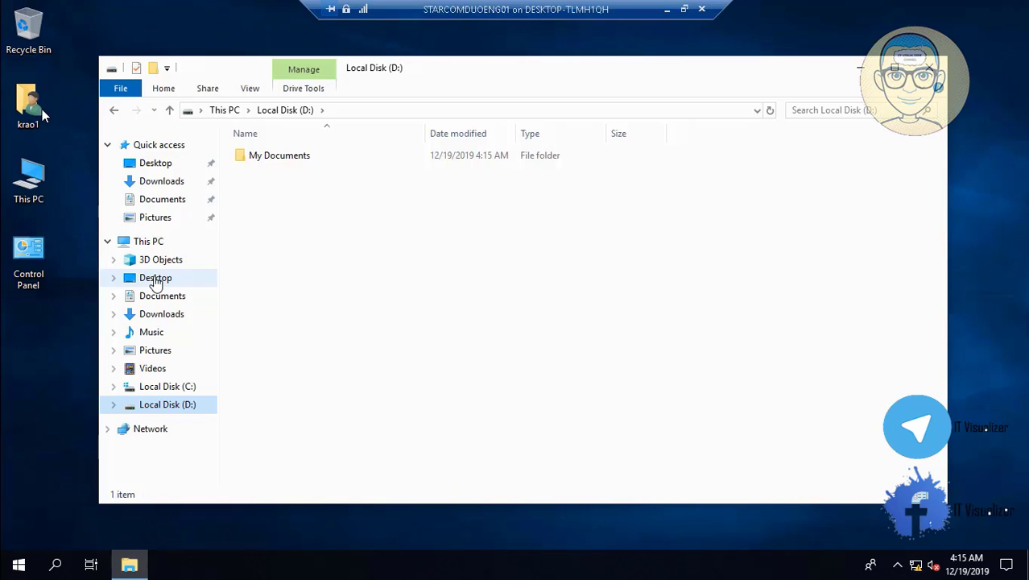
right_click(155, 282)
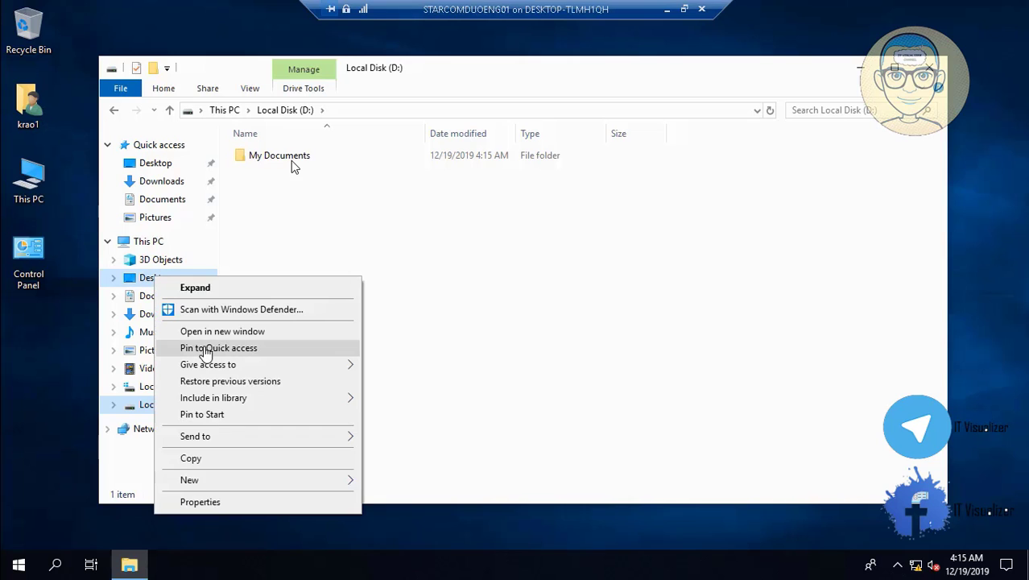
click(232, 502)
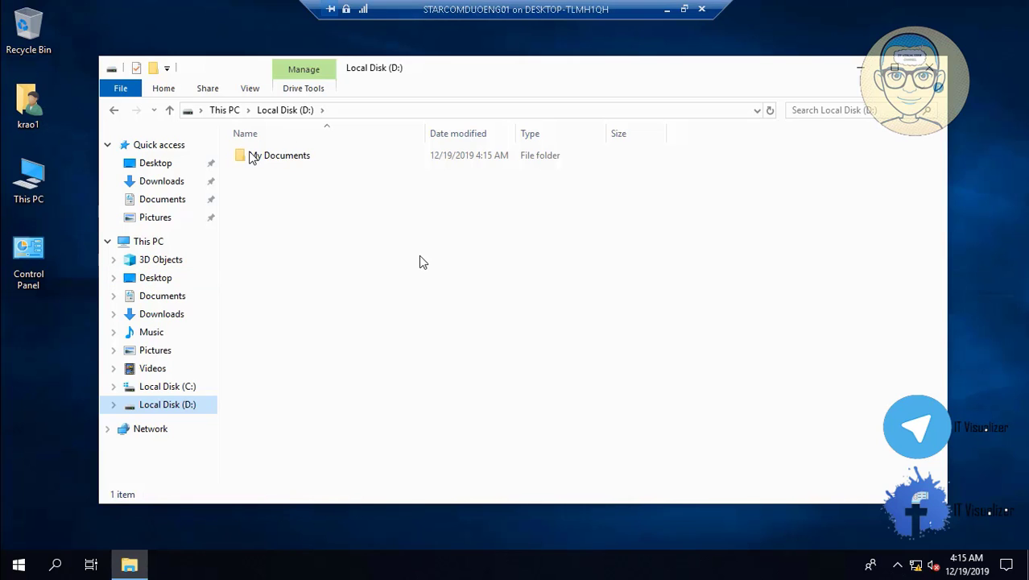
click(269, 156)
- Open My Documents on D: and copy its full path from the address bar
double_click(291, 157)
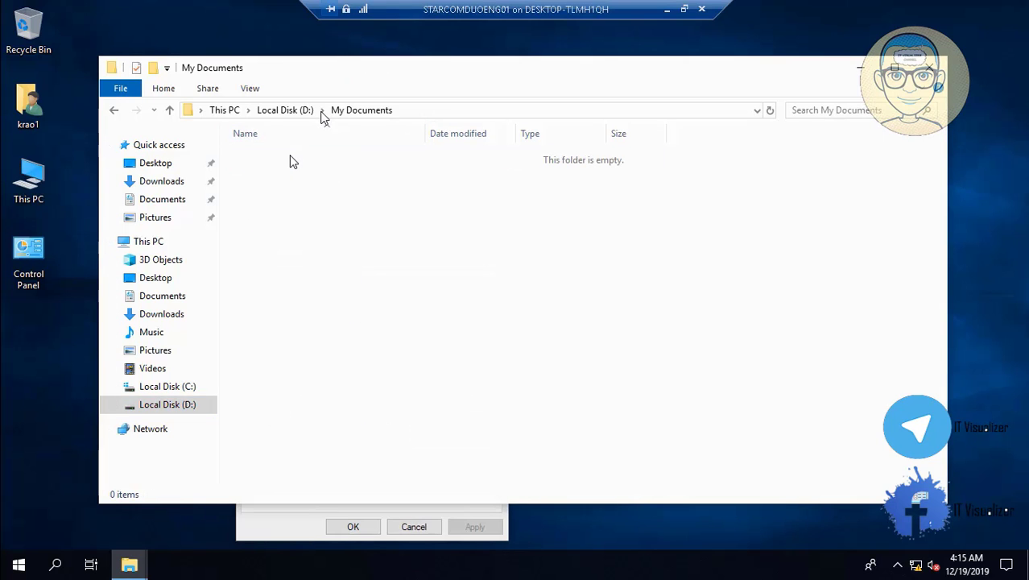
click(419, 110)
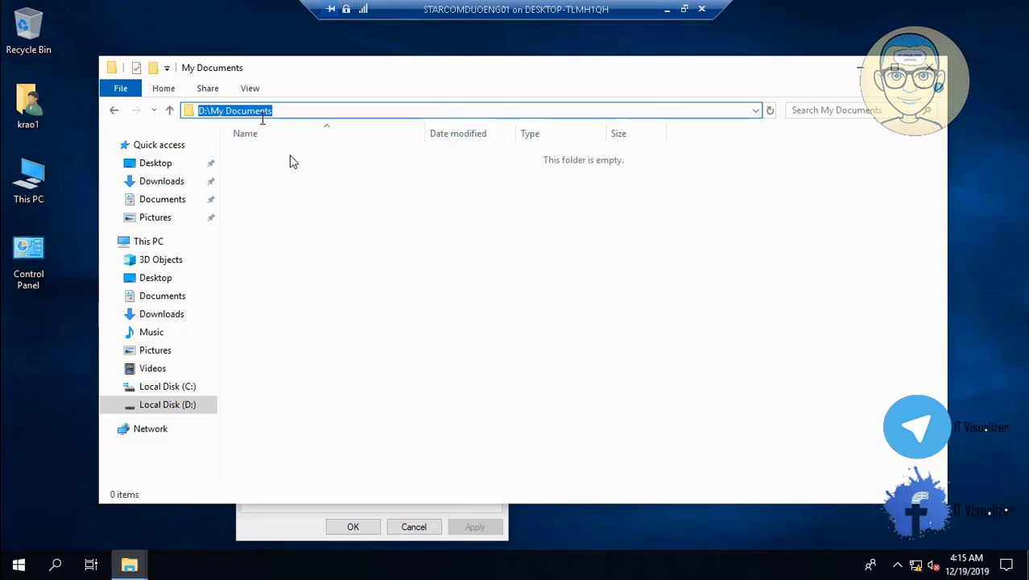
right_click(257, 111)
click(292, 158)
click(861, 70)
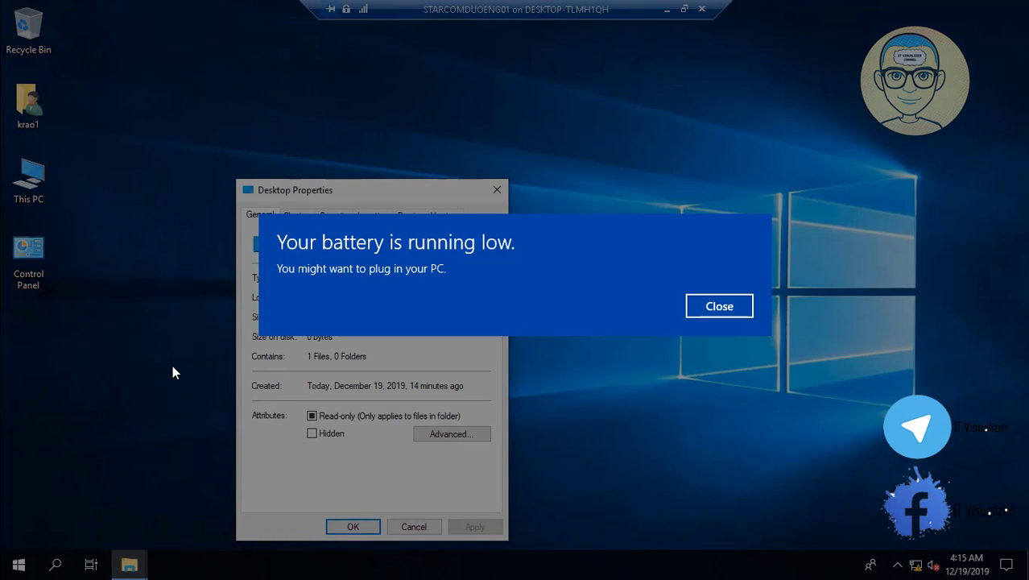
- Set the Desktop location to D:\My Documents\Desktop, create it and move the existing files
click(372, 215)
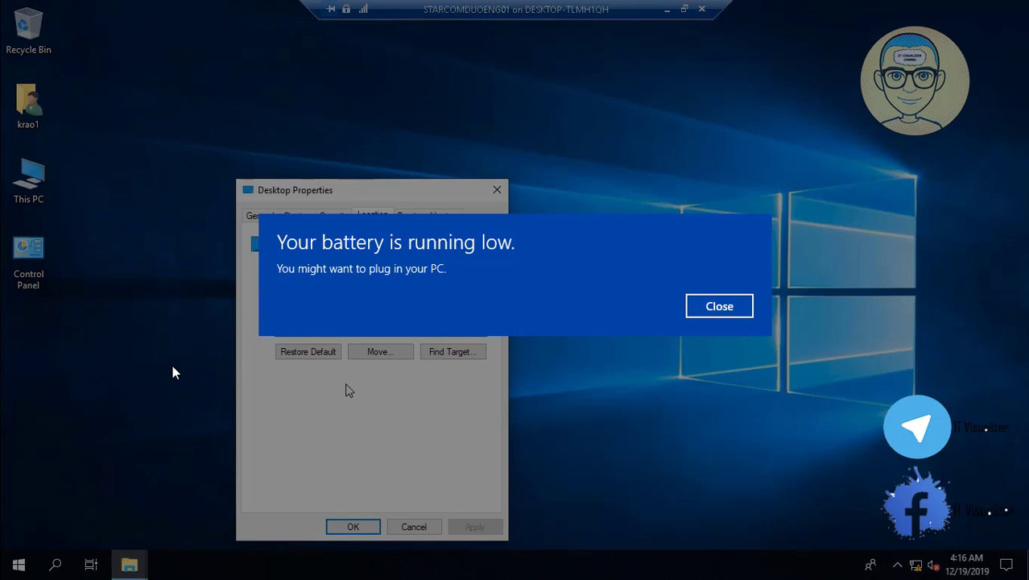
key(ctrl+v)
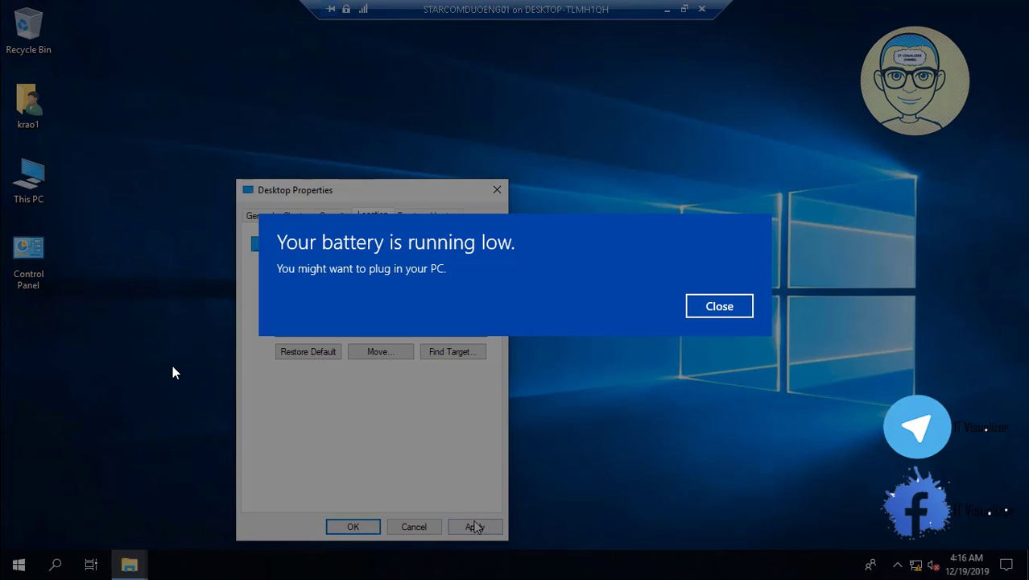
click(475, 526)
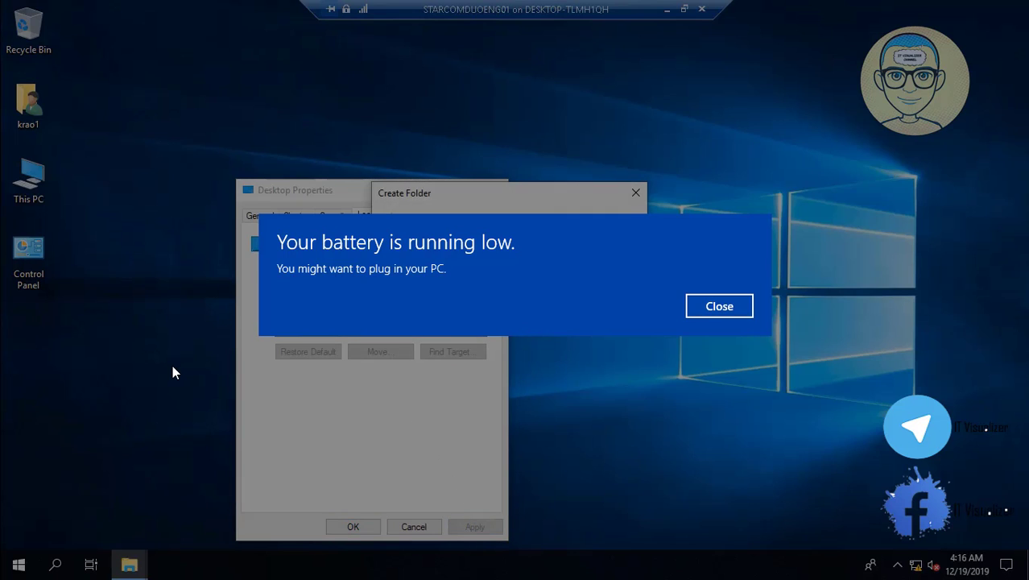
key(Return)
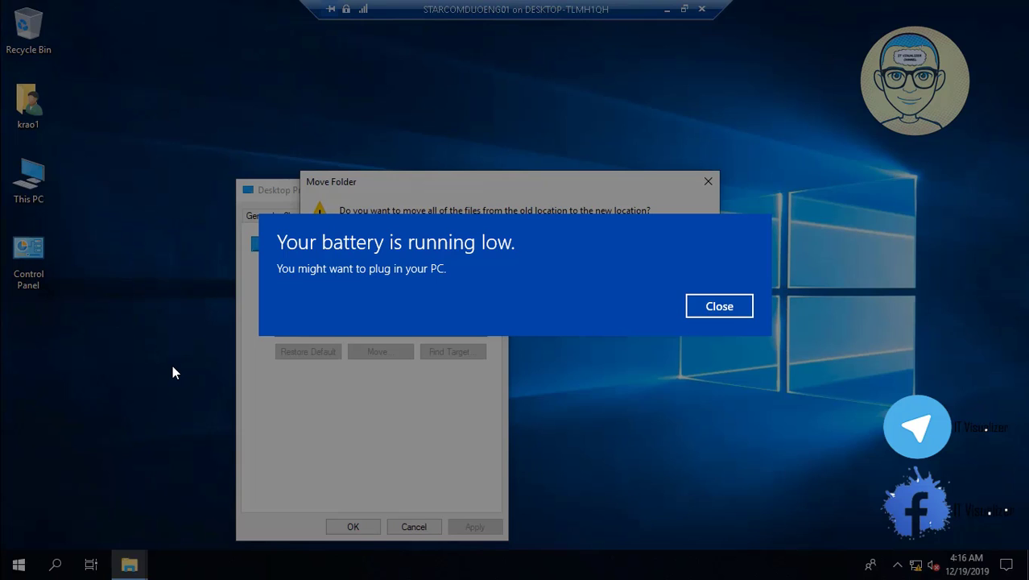
click(561, 307)
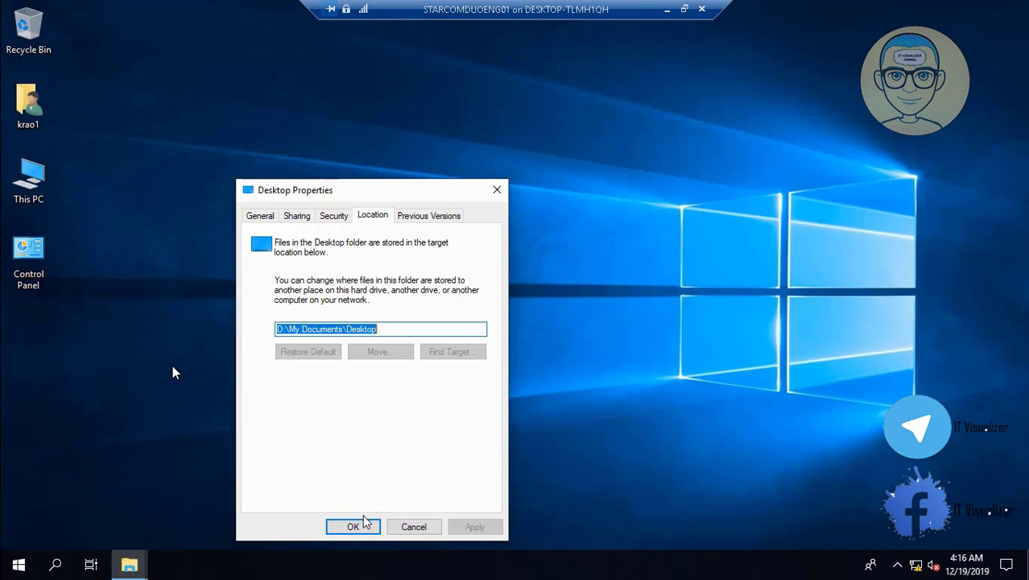
click(362, 526)
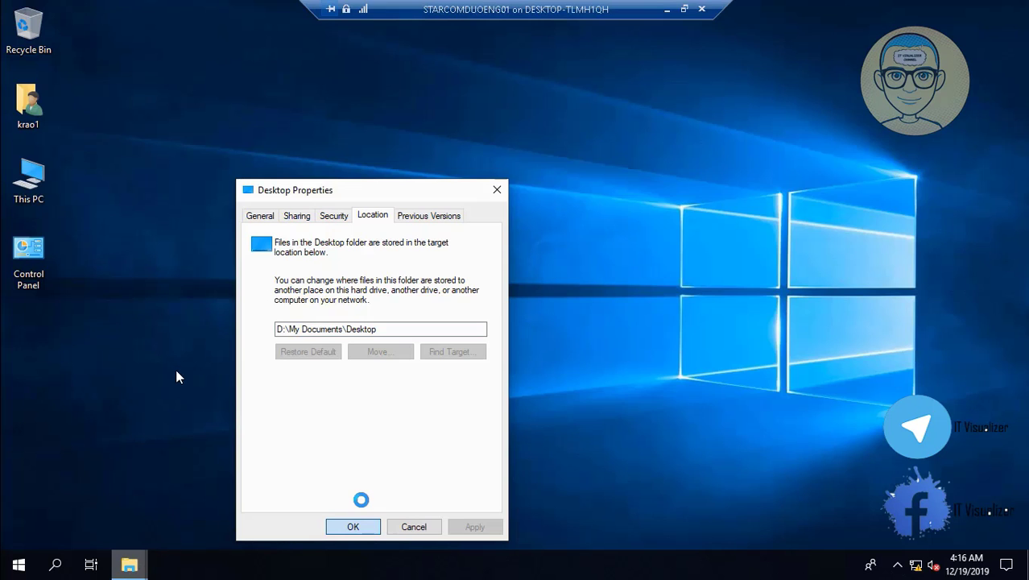
- Rewind the recording to the Local Disk (D:) view and pause it there
mouse_move(223, 571)
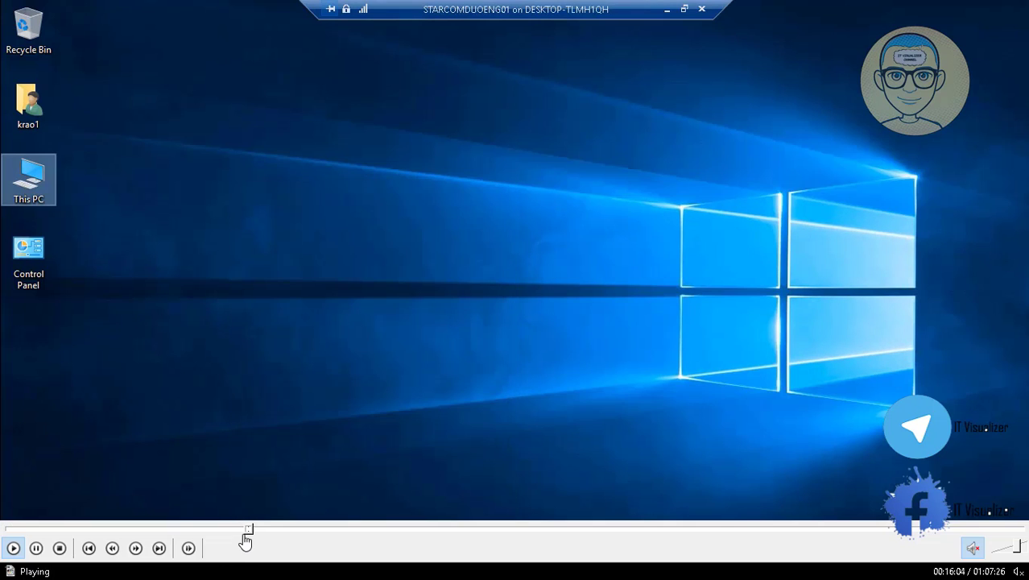
click(245, 532)
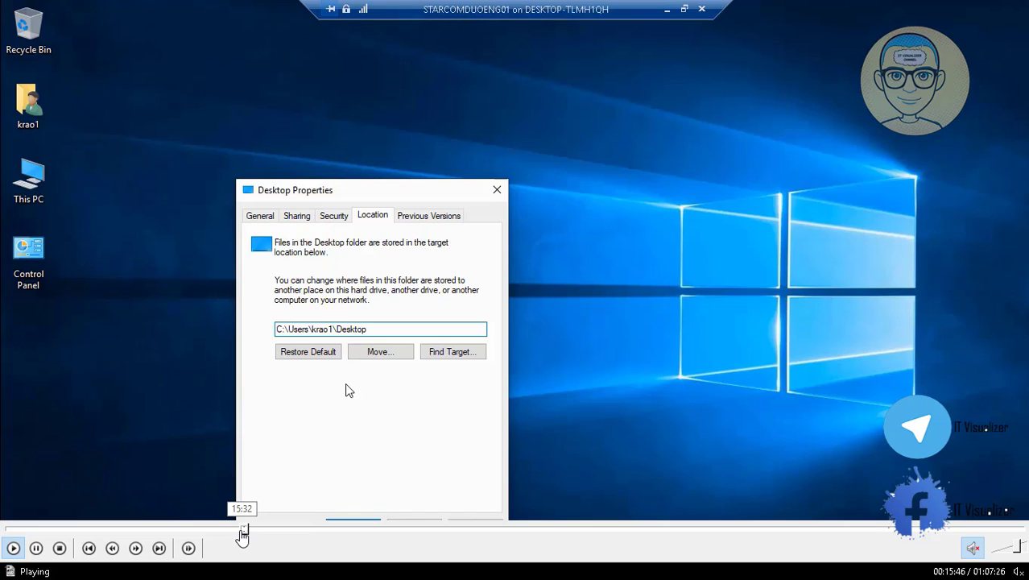
click(241, 531)
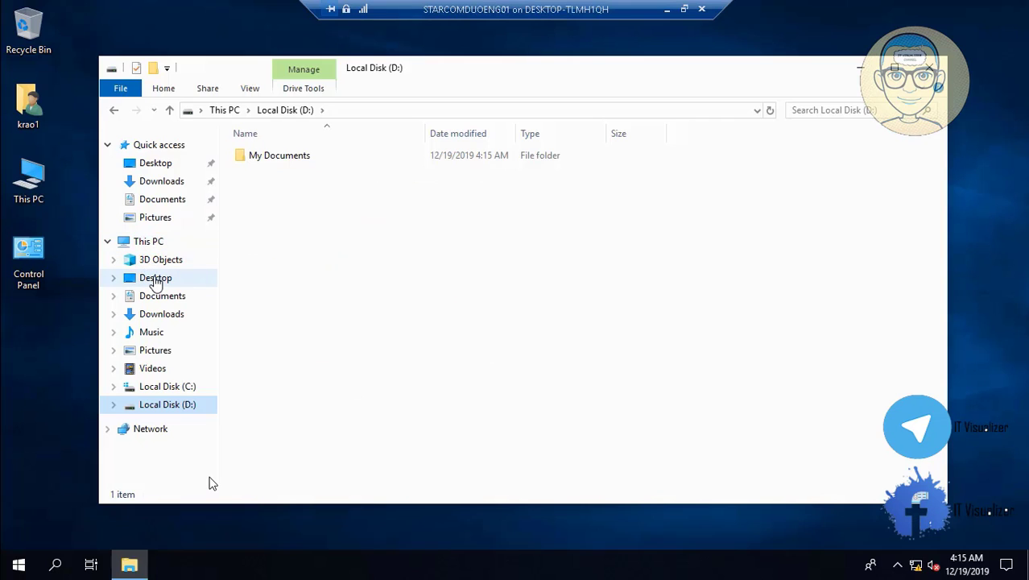
click(36, 547)
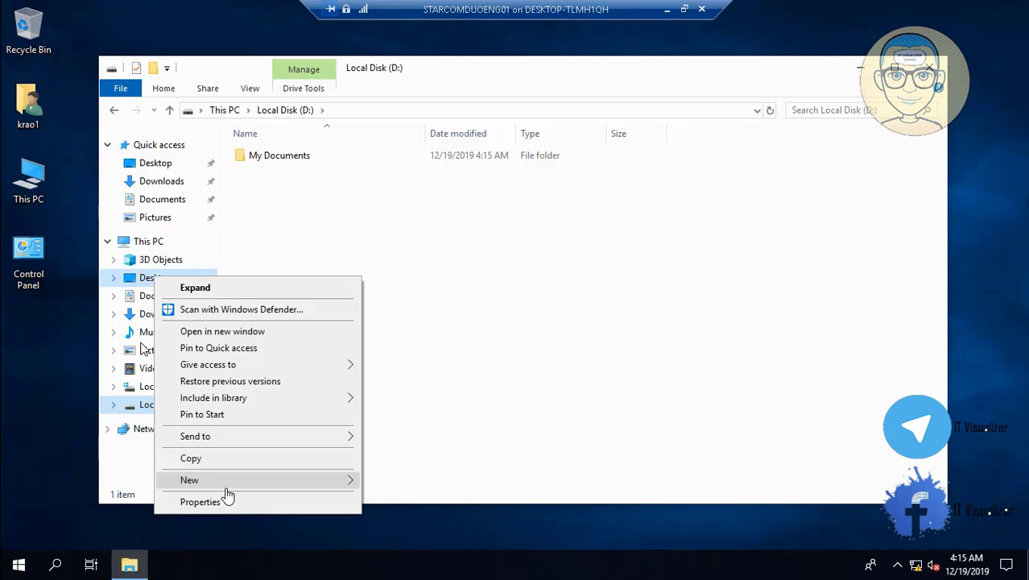
mouse_move(44, 545)
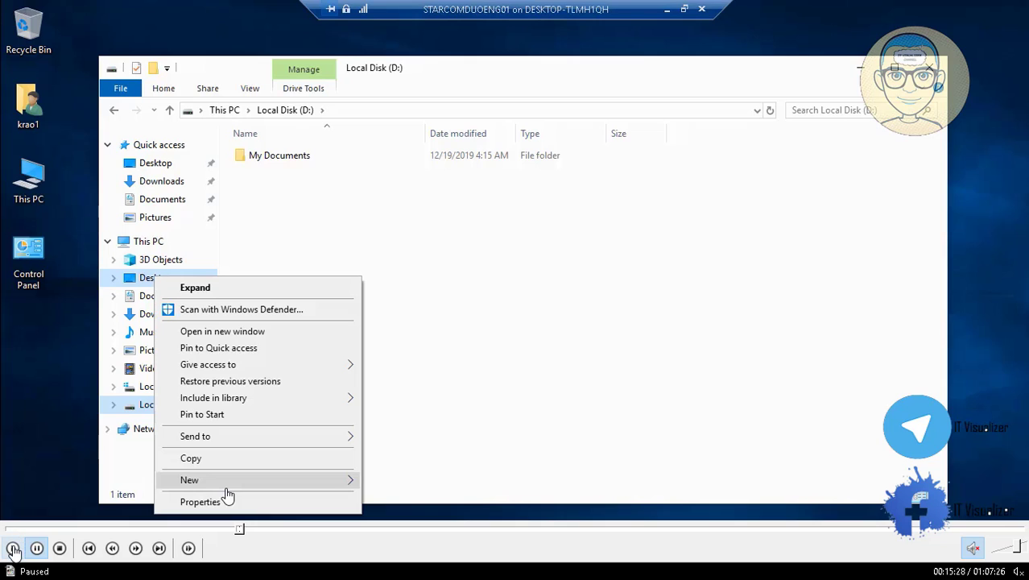
- Resume playback up to the Documents folder's Location settings
click(13, 550)
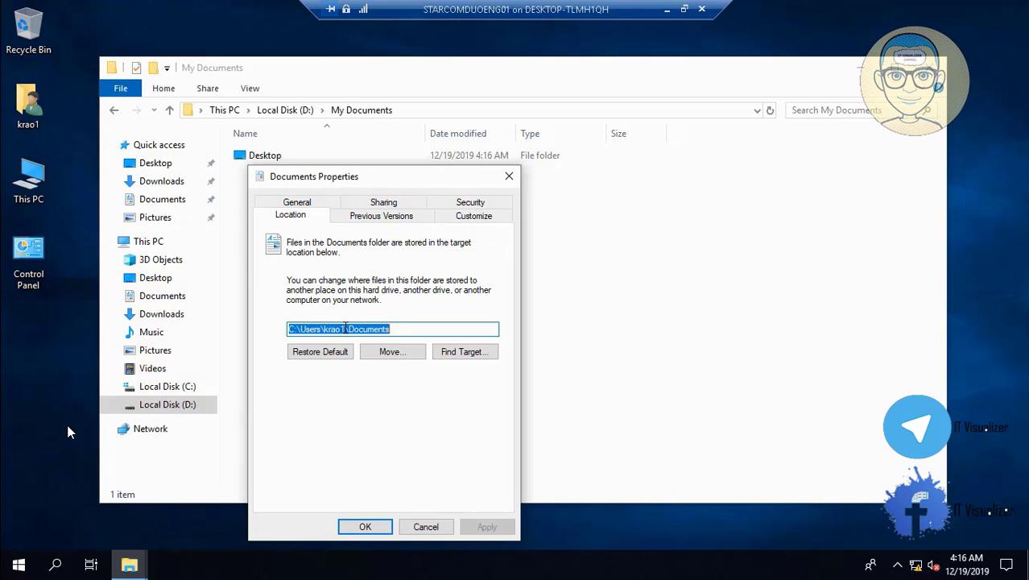
- Point Documents to D:\My Documents\Documents, creating the folder and moving its files
key(BackSpace)
key(BackSpace)
key(BackSpace)
key(BackSpace)
key(BackSpace)
key(BackSpace)
key(BackSpace)
key(BackSpace)
key(BackSpace)
key(BackSpace)
key(BackSpace)
key(BackSpace)
key(BackSpace)
key(BackSpace)
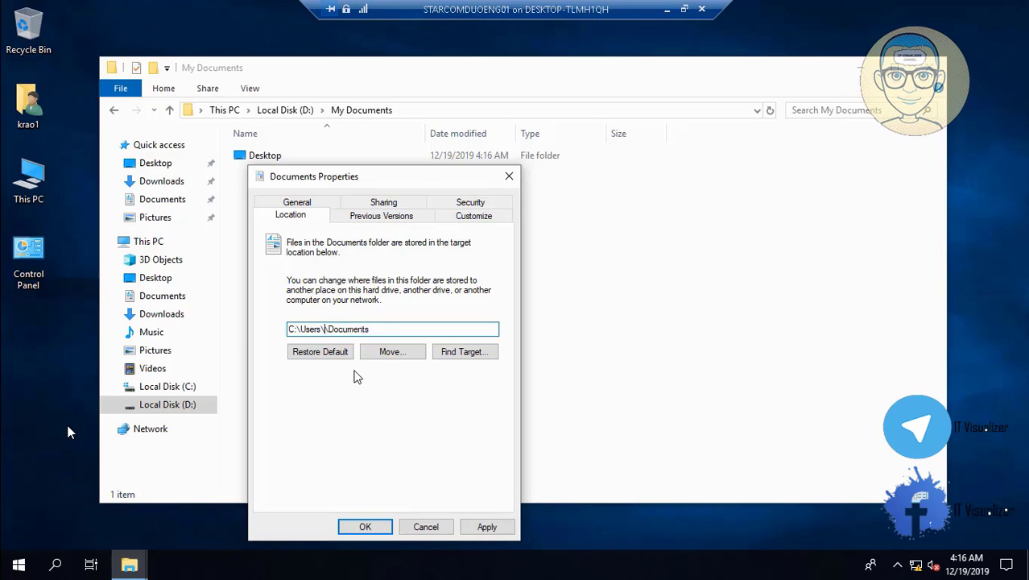
key(ctrl+v)
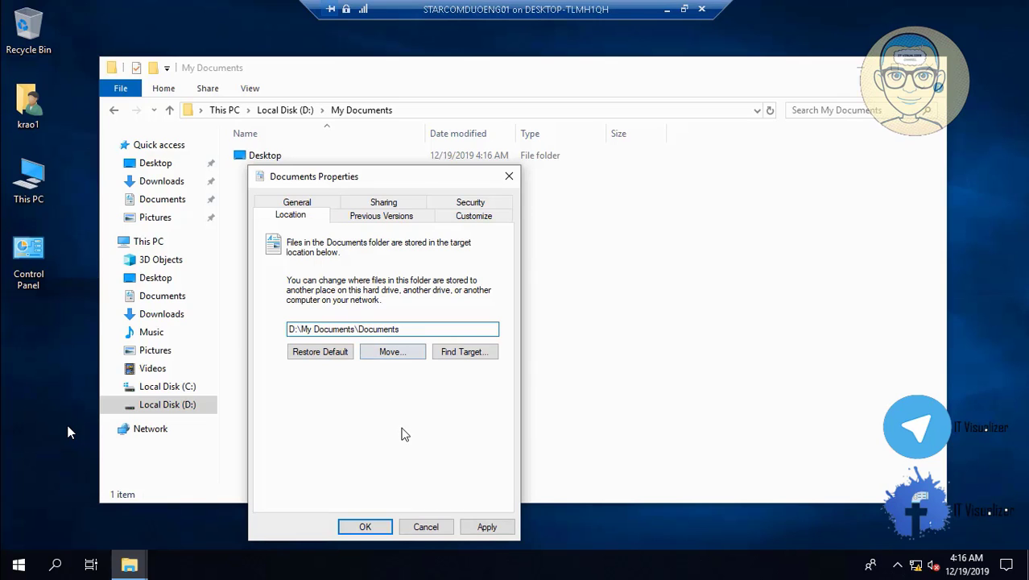
click(487, 527)
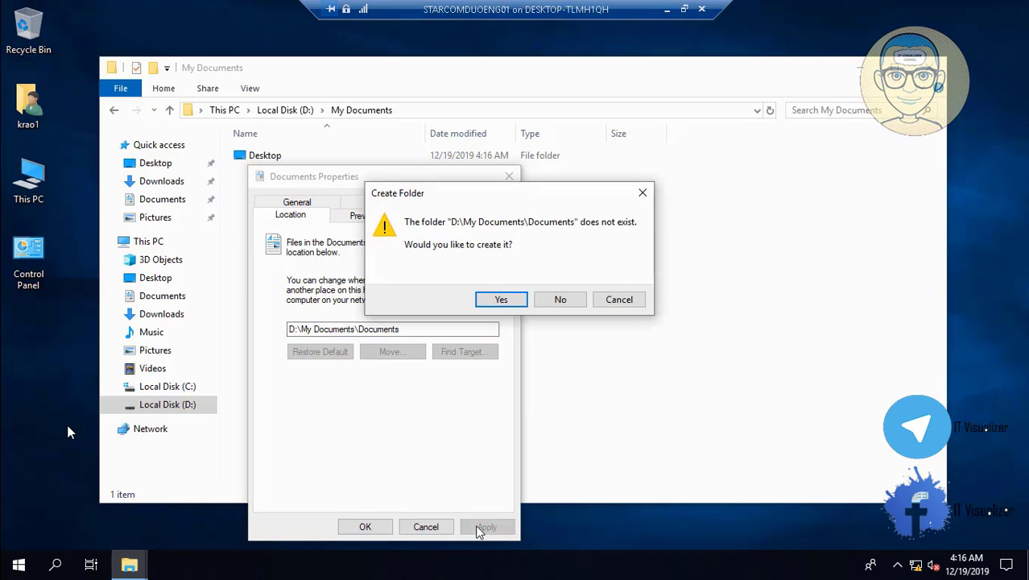
click(508, 302)
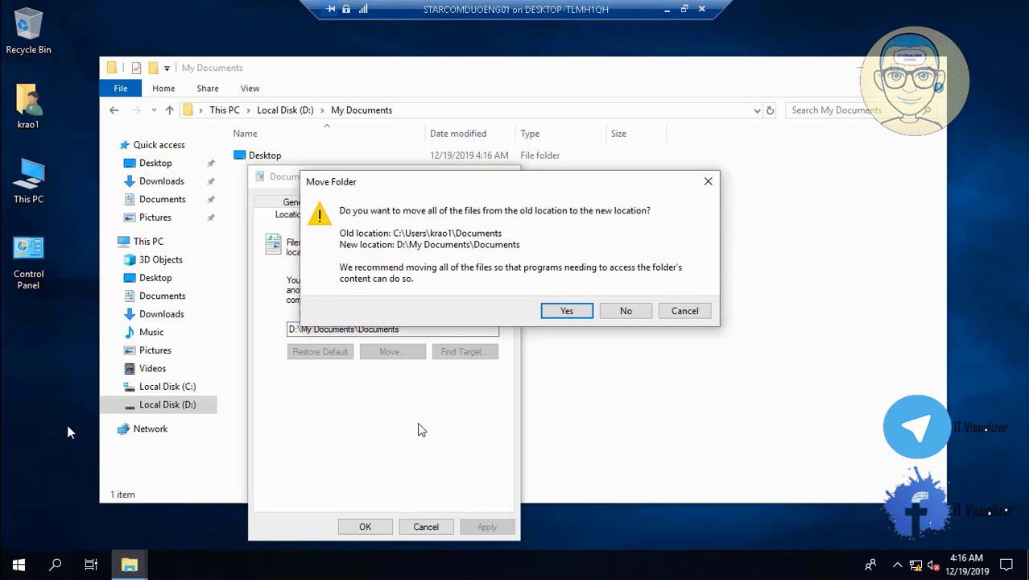
click(567, 312)
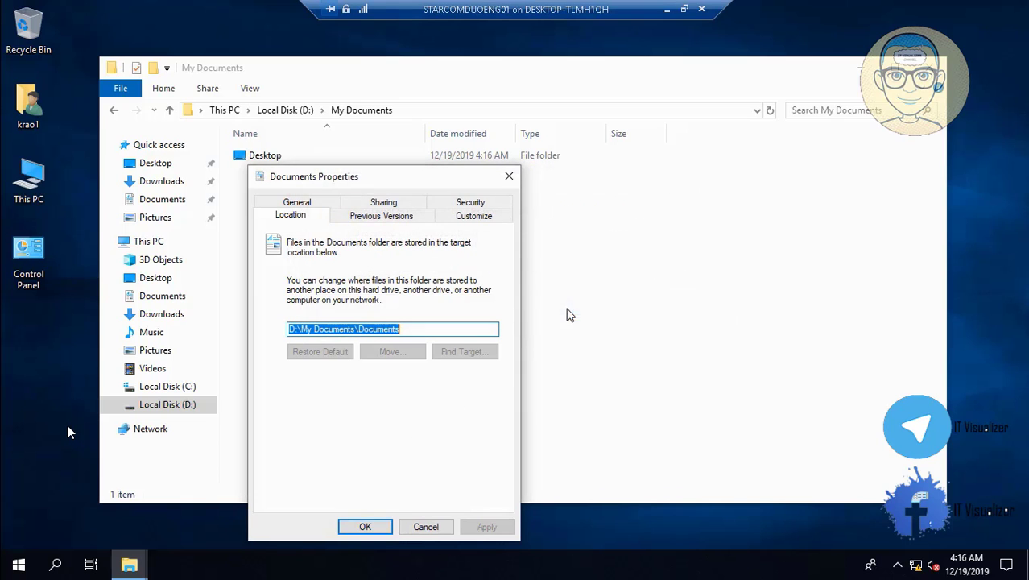
click(365, 526)
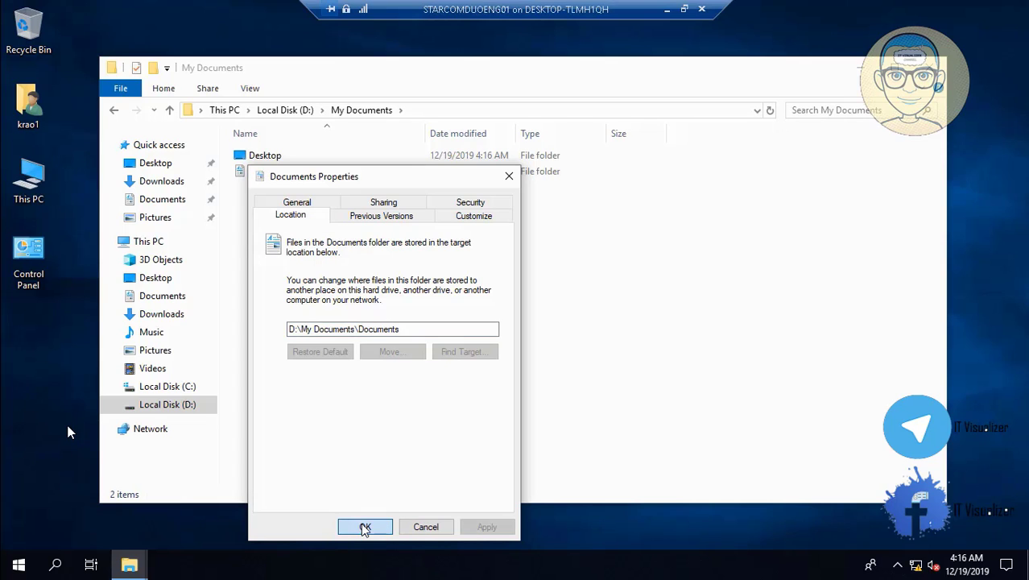
click(365, 527)
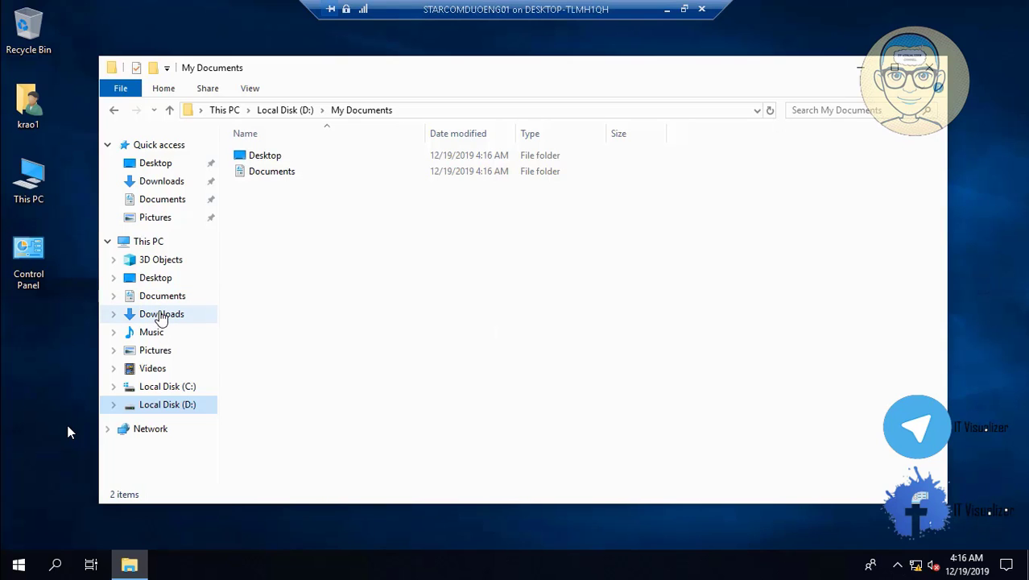
- Point Downloads to D:\My Documents\Downloads via its Properties, creating the folder and moving files
right_click(161, 316)
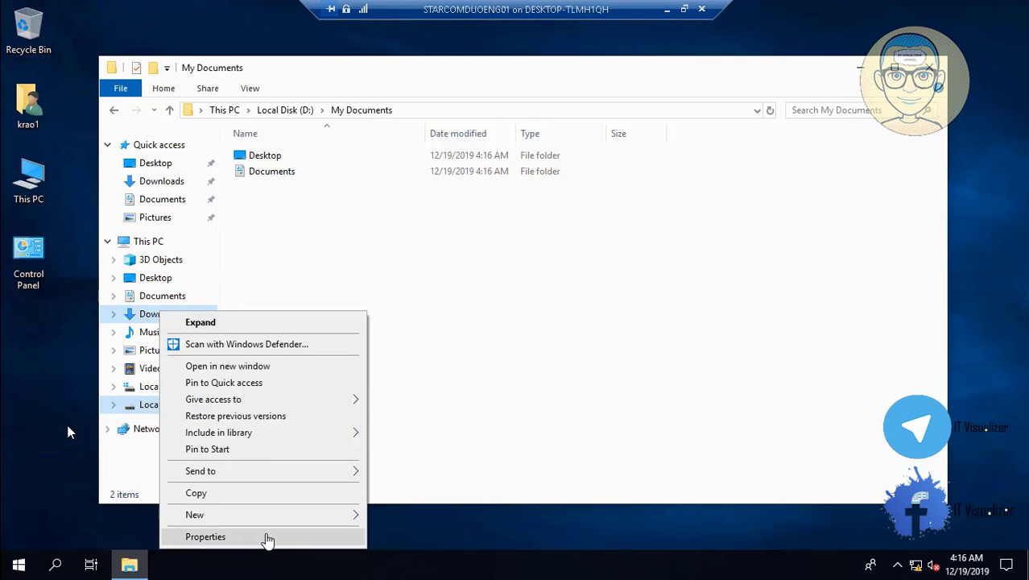
click(268, 539)
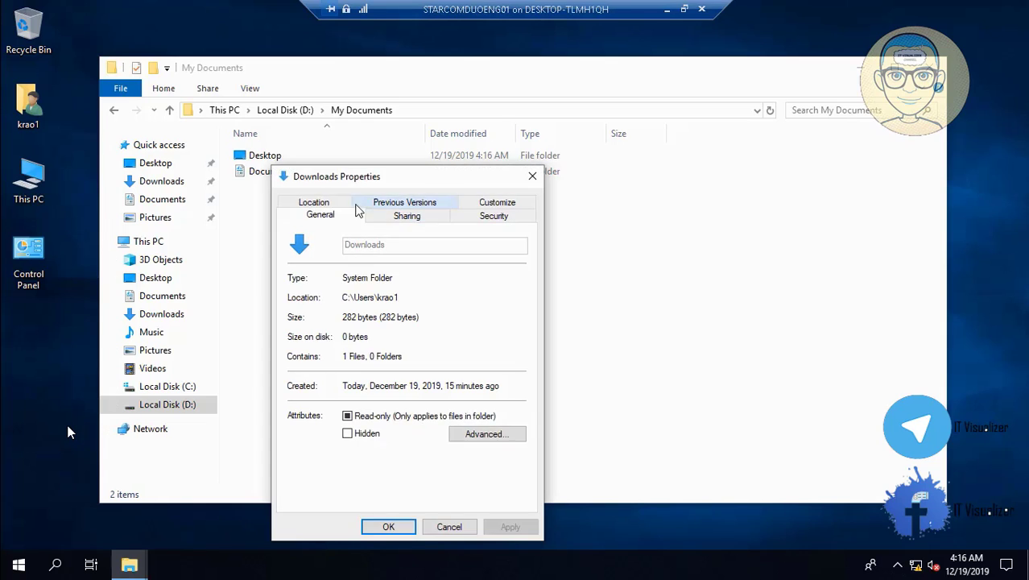
click(310, 205)
click(370, 329)
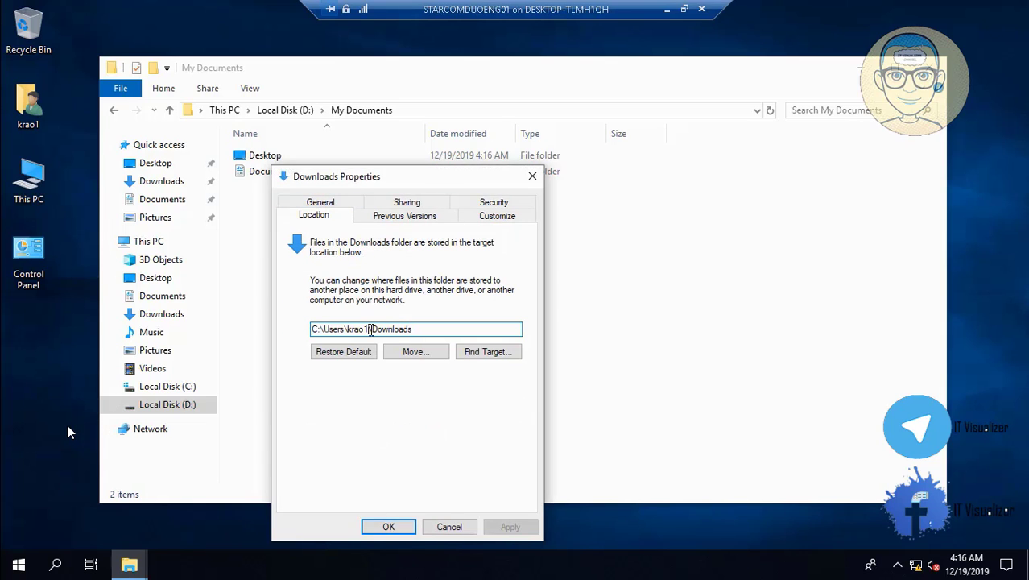
key(BackSpace)
key(BackSpace)
key(BackSpace)
key(BackSpace)
key(BackSpace)
key(BackSpace)
key(BackSpace)
key(BackSpace)
key(BackSpace)
key(BackSpace)
key(BackSpace)
key(BackSpace)
key(BackSpace)
key(BackSpace)
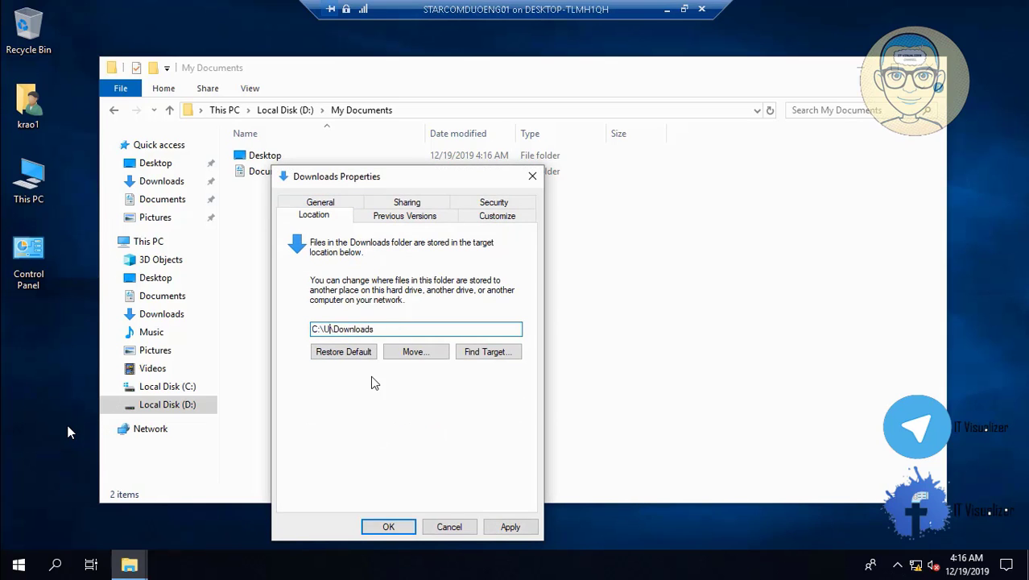
text(D:\My Documents)
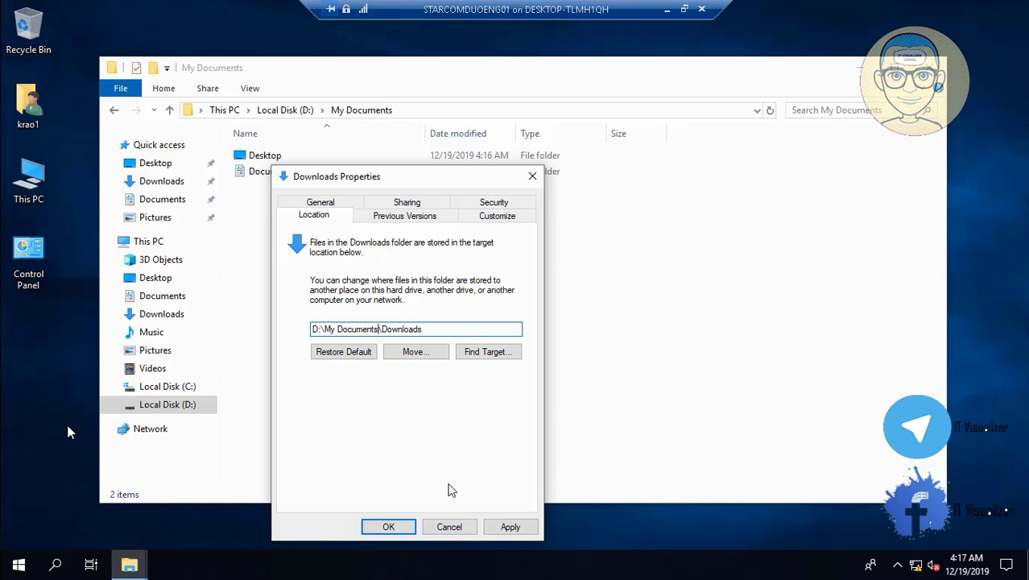
click(508, 527)
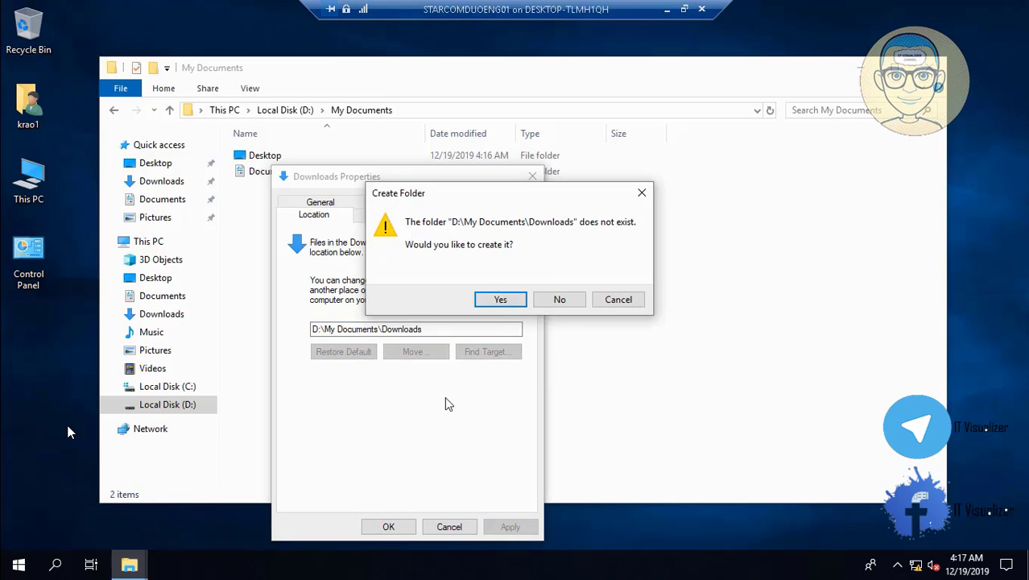
click(506, 300)
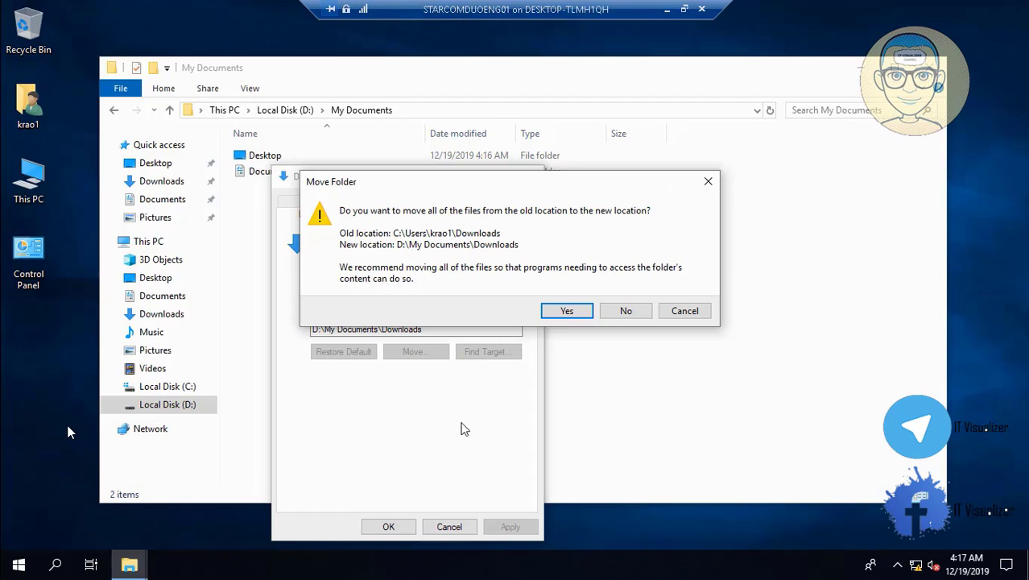
click(575, 313)
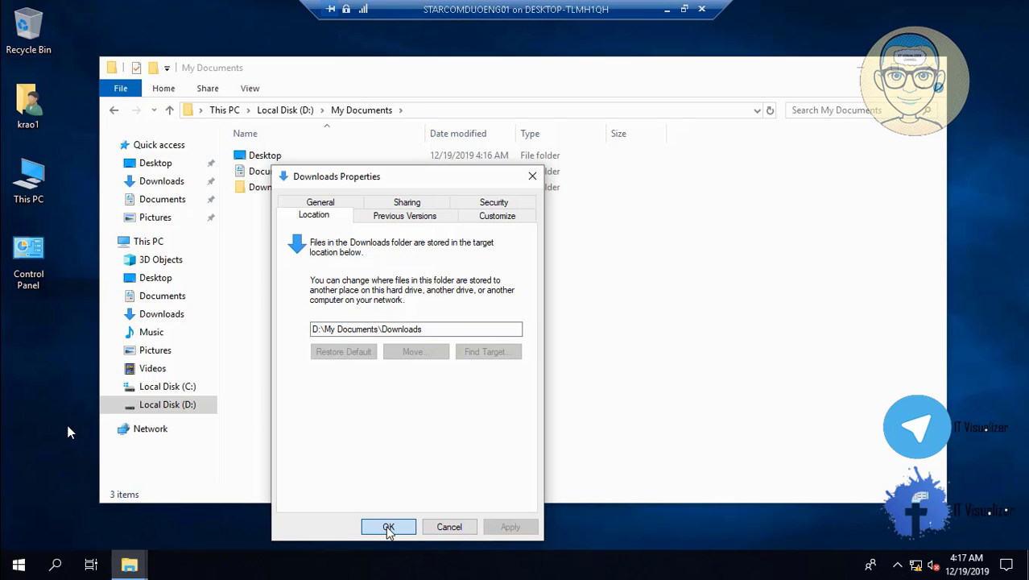
click(388, 527)
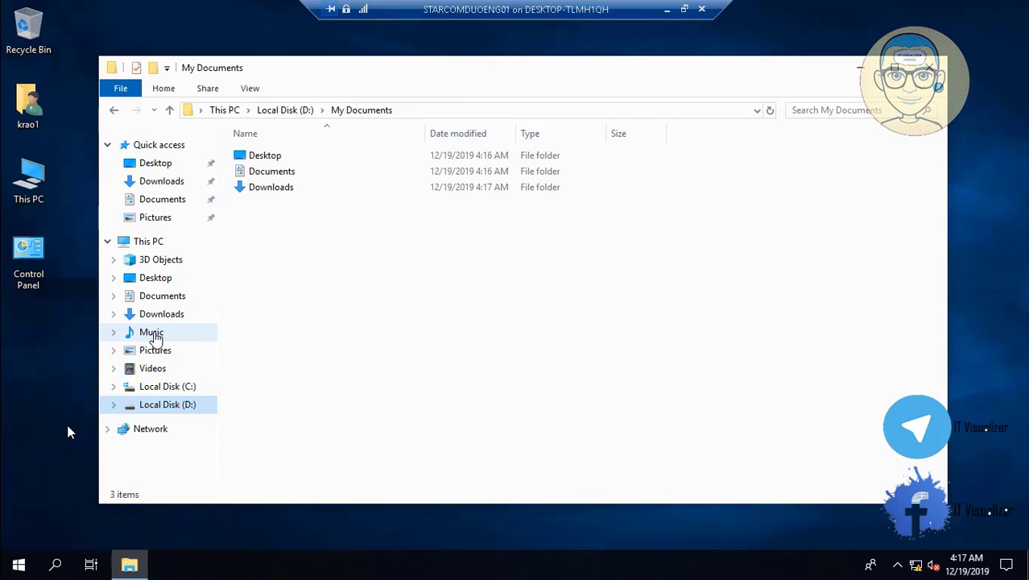
- Change the Music folder's location to D:\My Documents\Music, creating the folder and moving its files
right_click(154, 334)
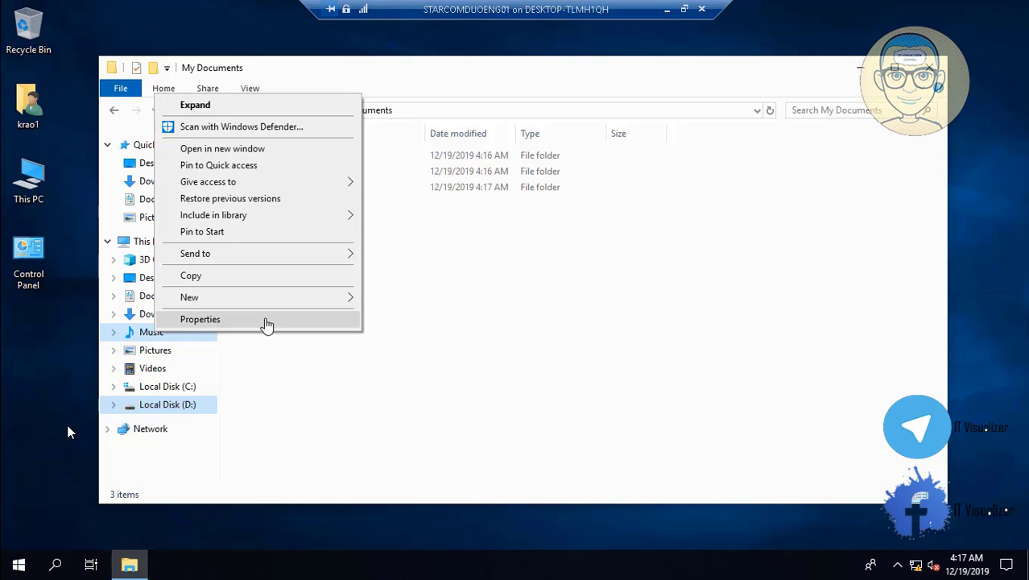
click(267, 321)
click(339, 207)
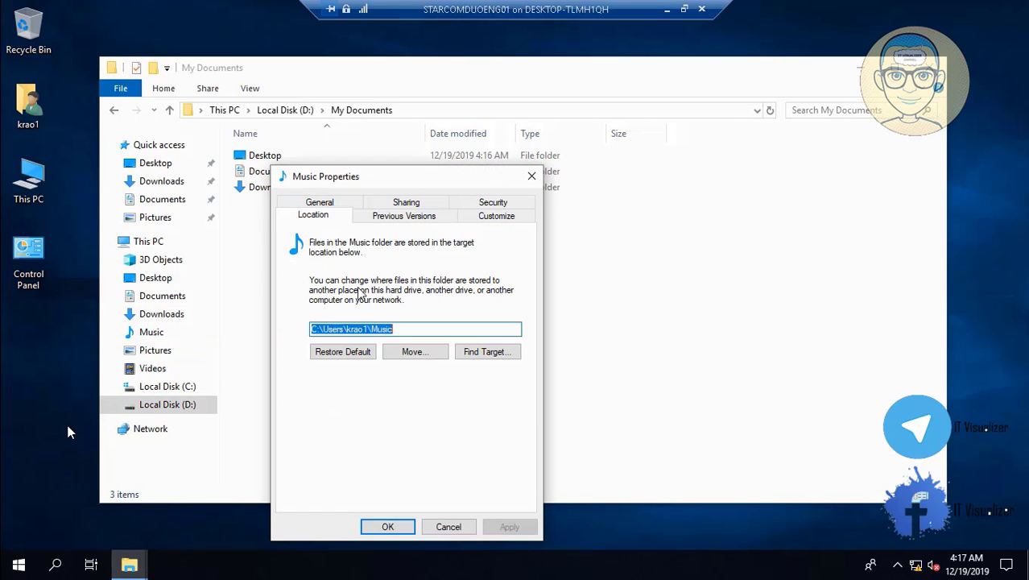
click(368, 328)
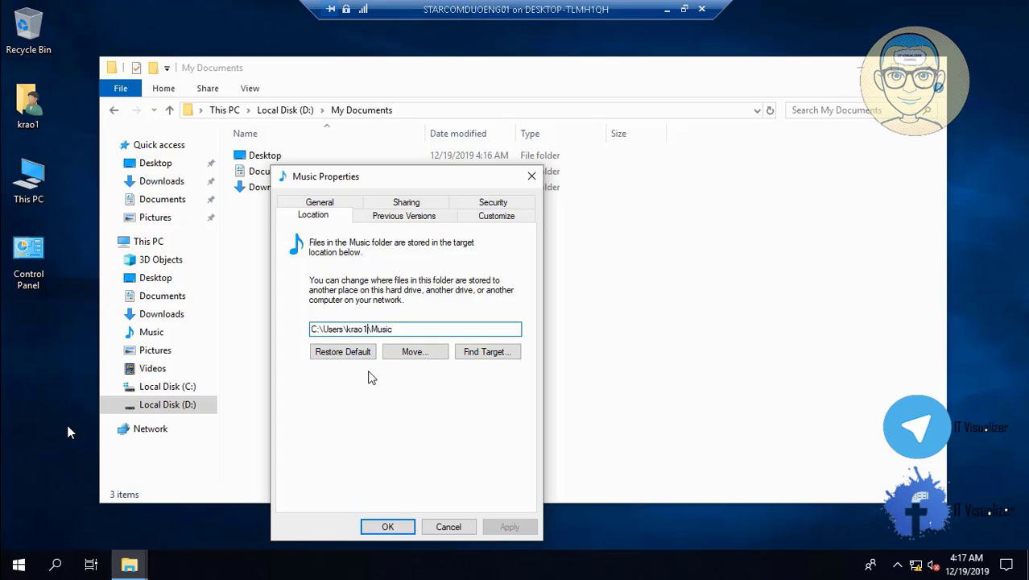
key(BackSpace)
key(BackSpace)
key(BackSpace)
key(BackSpace)
key(BackSpace)
key(BackSpace)
key(BackSpace)
key(BackSpace)
key(BackSpace)
key(BackSpace)
key(BackSpace)
key(BackSpace)
key(BackSpace)
key(BackSpace)
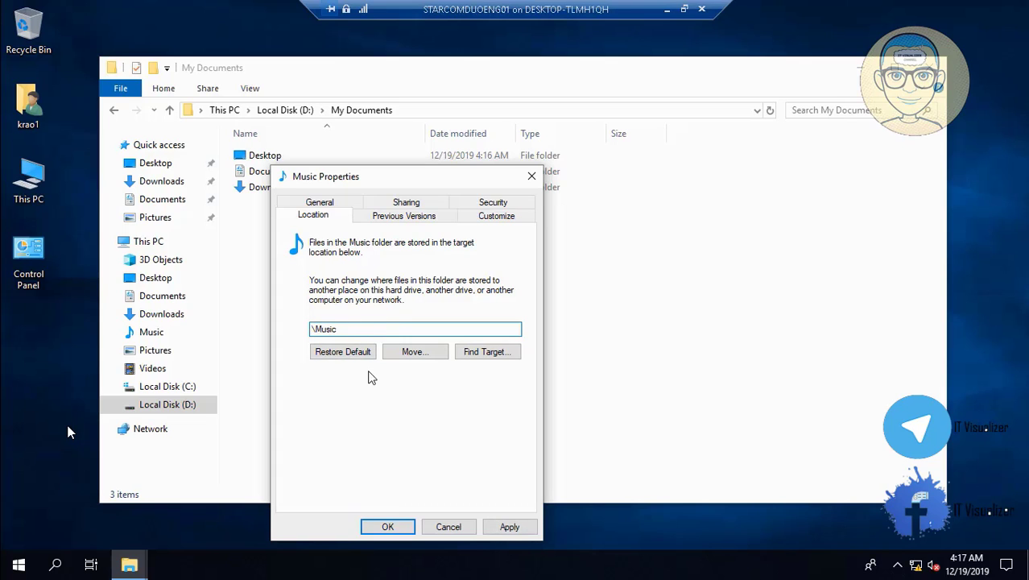
text(D:\My Documents)
click(509, 530)
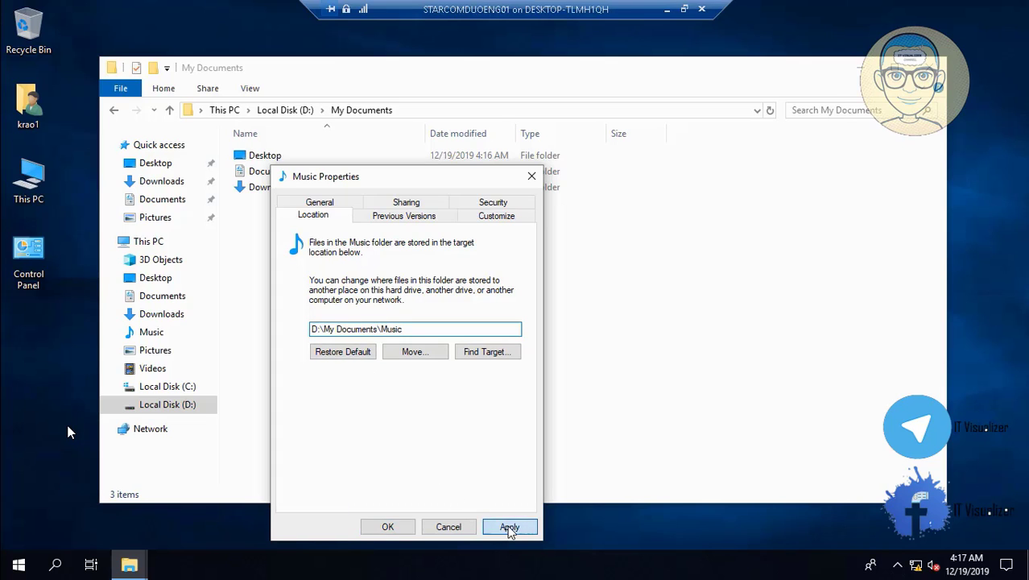
click(494, 298)
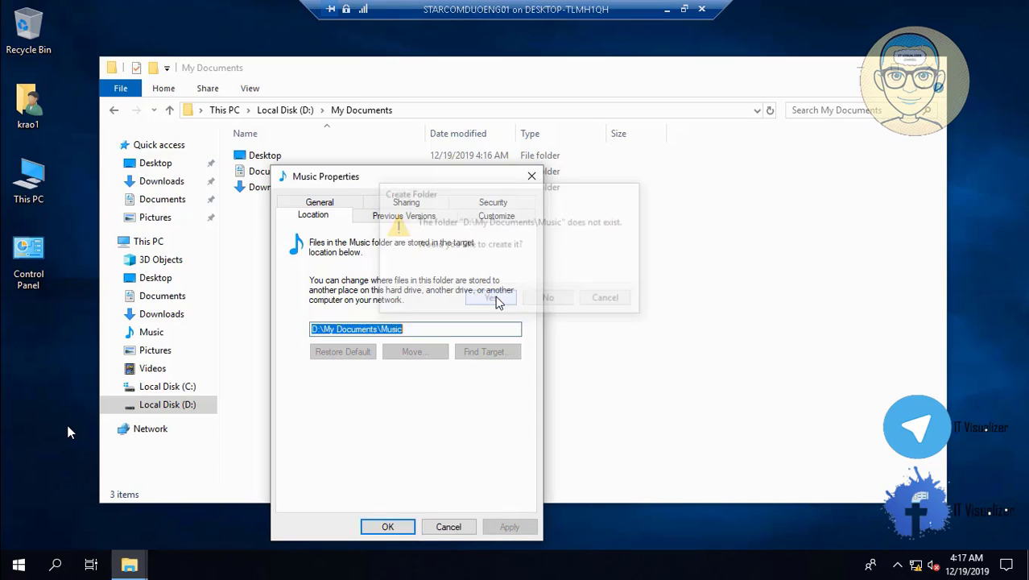
click(575, 314)
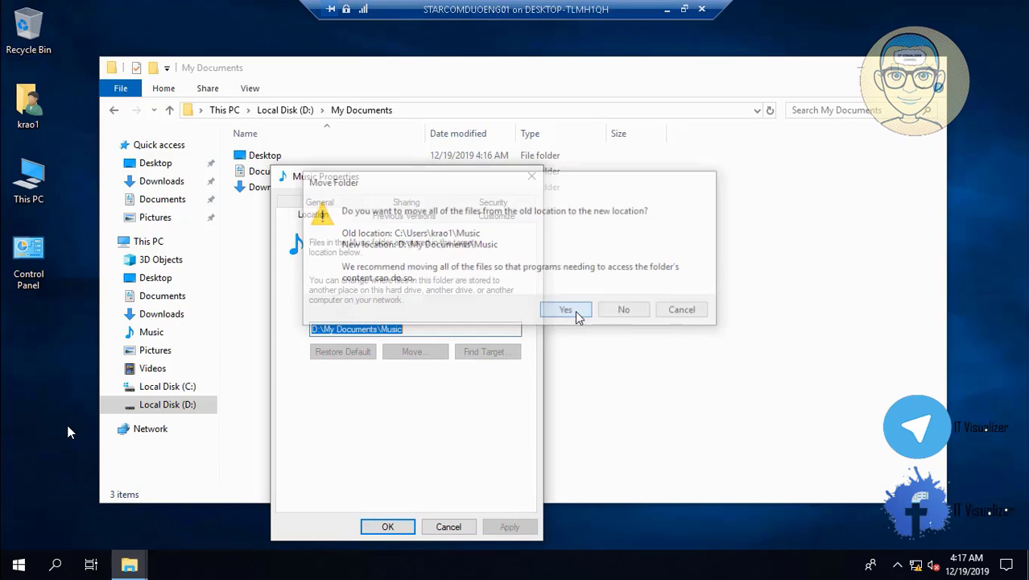
click(392, 528)
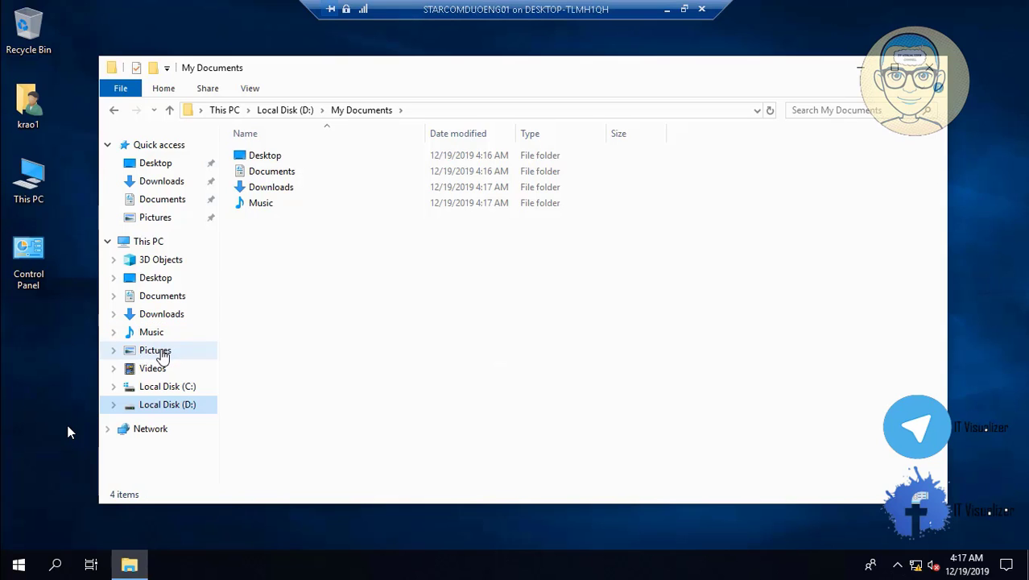
- Change the Pictures folder's location to D:\My Documents\Pictures, creating the folder and moving its files
right_click(161, 357)
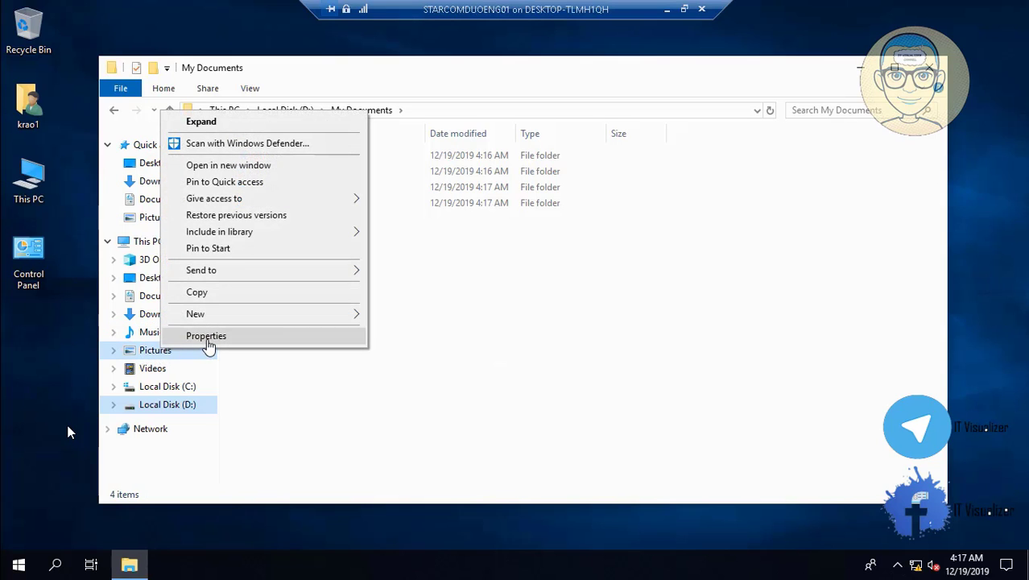
click(206, 335)
click(265, 203)
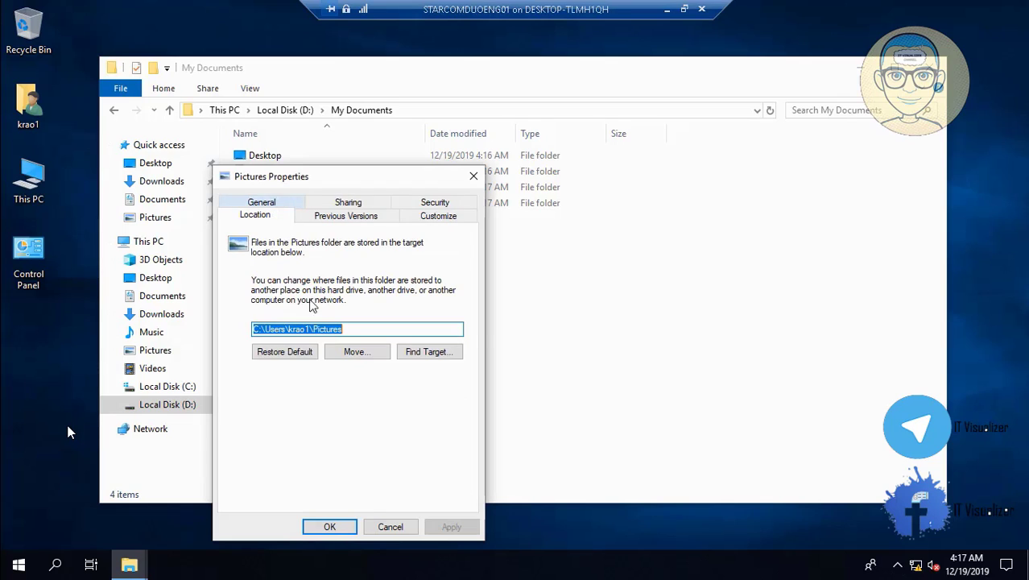
click(311, 328)
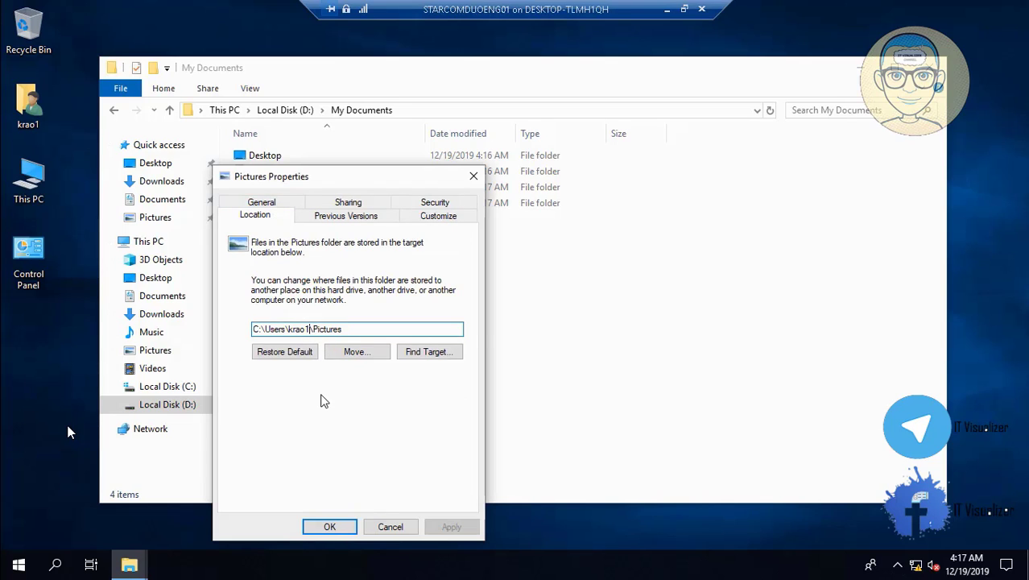
key(BackSpace)
key(BackSpace)
key(BackSpace)
key(BackSpace)
key(BackSpace)
key(BackSpace)
key(BackSpace)
key(BackSpace)
key(BackSpace)
key(BackSpace)
key(BackSpace)
key(BackSpace)
key(BackSpace)
key(BackSpace)
text(D:\My Documents)
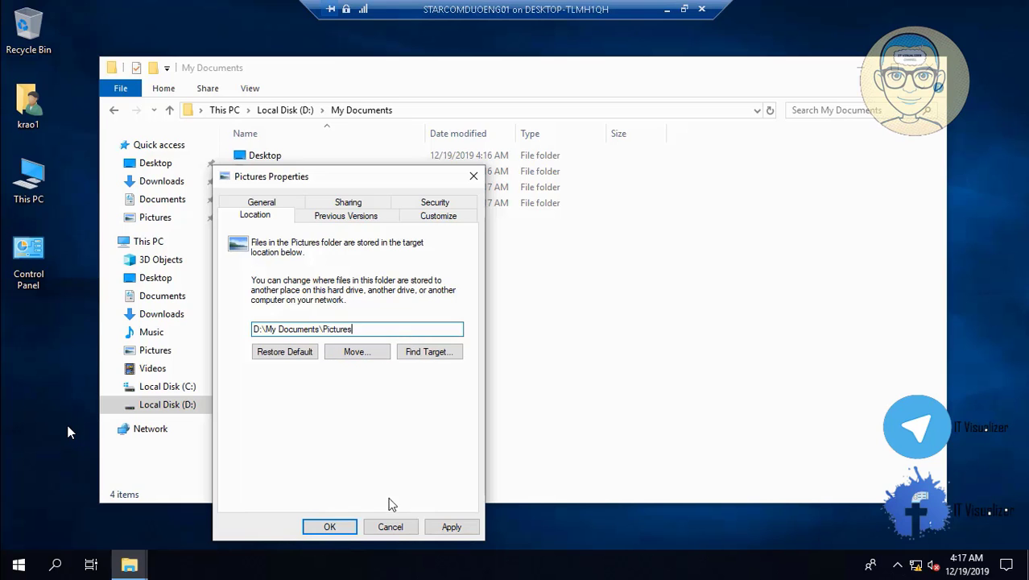
click(452, 527)
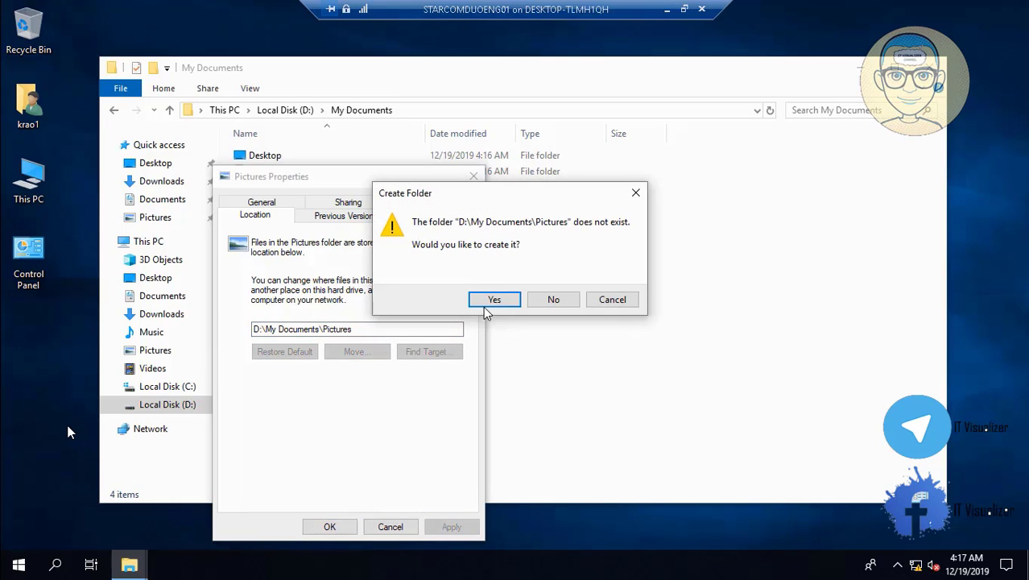
click(492, 299)
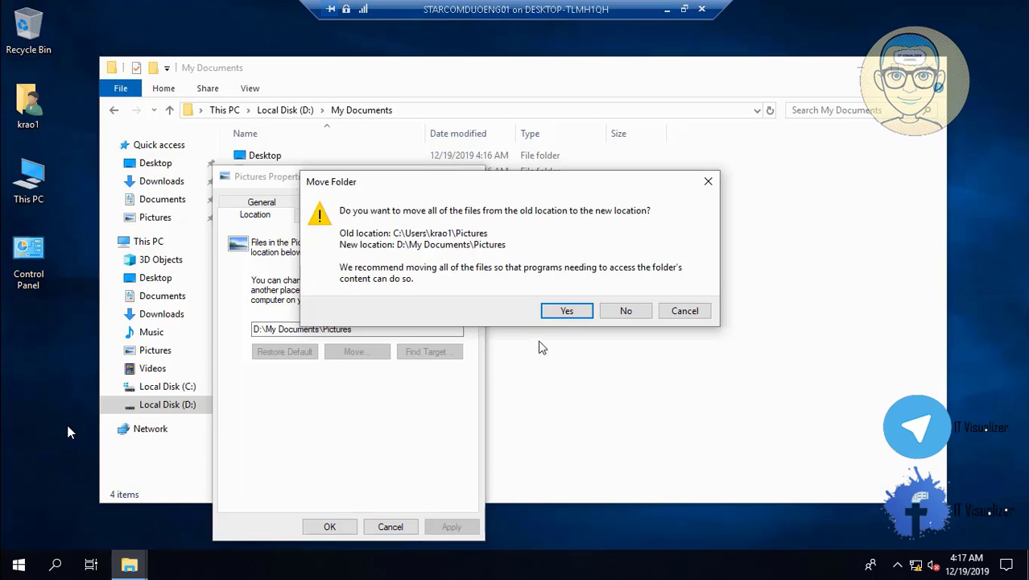
click(566, 310)
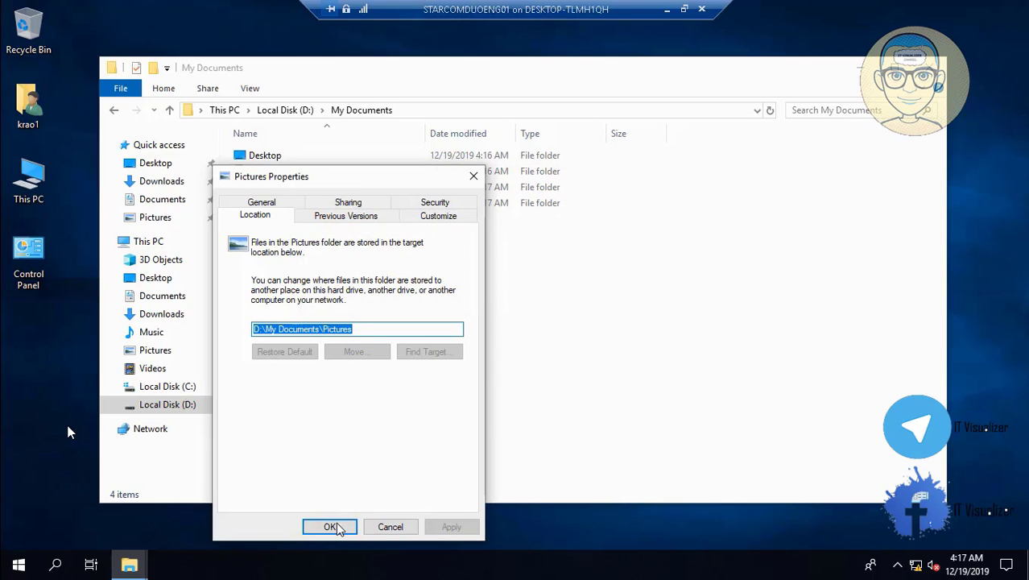
click(336, 528)
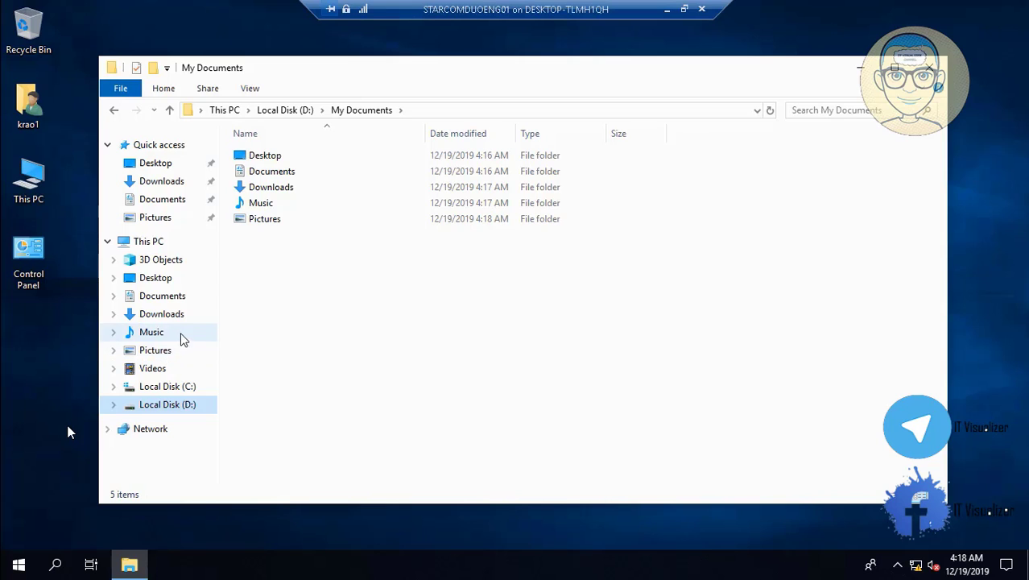
- Change the Videos folder's location to D:\My Documents\Videos, creating the folder and moving its files
right_click(162, 375)
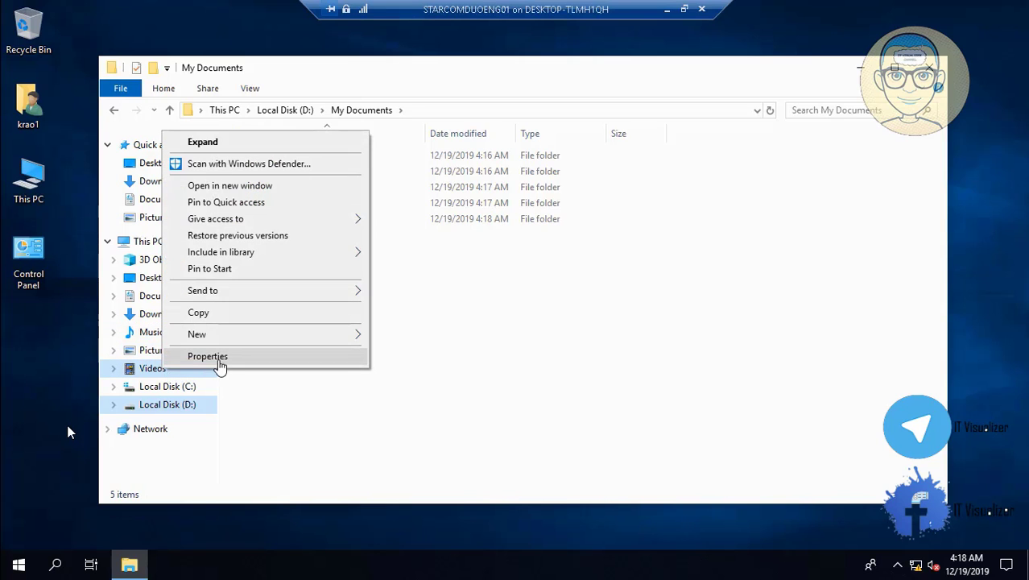
click(217, 359)
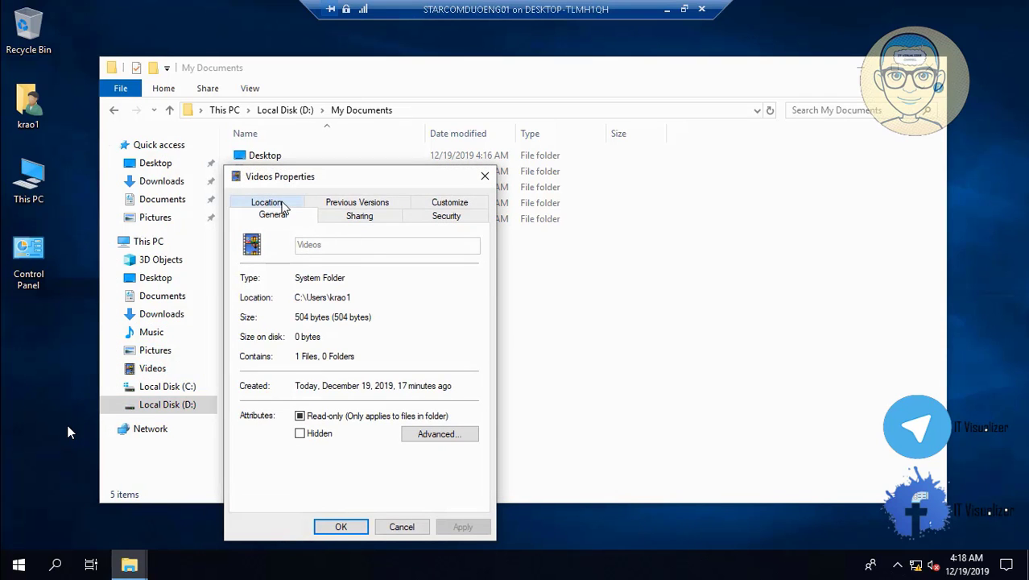
click(269, 202)
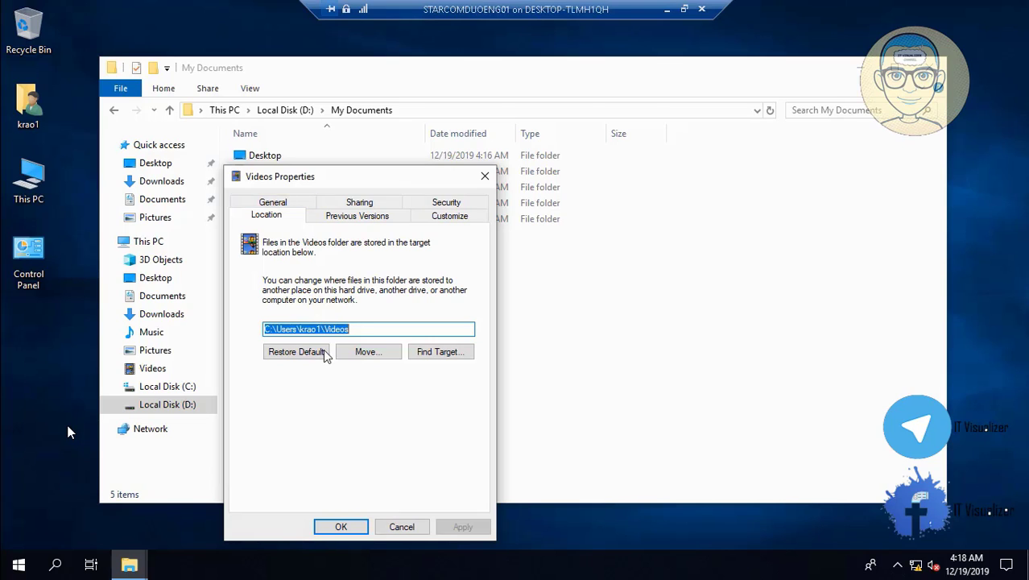
key(End)
key(Left)
key(Left)
key(Left)
key(Left)
key(Left)
key(Left)
key(Left)
key(BackSpace)
key(BackSpace)
key(BackSpace)
key(BackSpace)
key(BackSpace)
key(BackSpace)
key(BackSpace)
key(BackSpace)
key(BackSpace)
key(BackSpace)
key(BackSpace)
key(BackSpace)
key(BackSpace)
key(BackSpace)
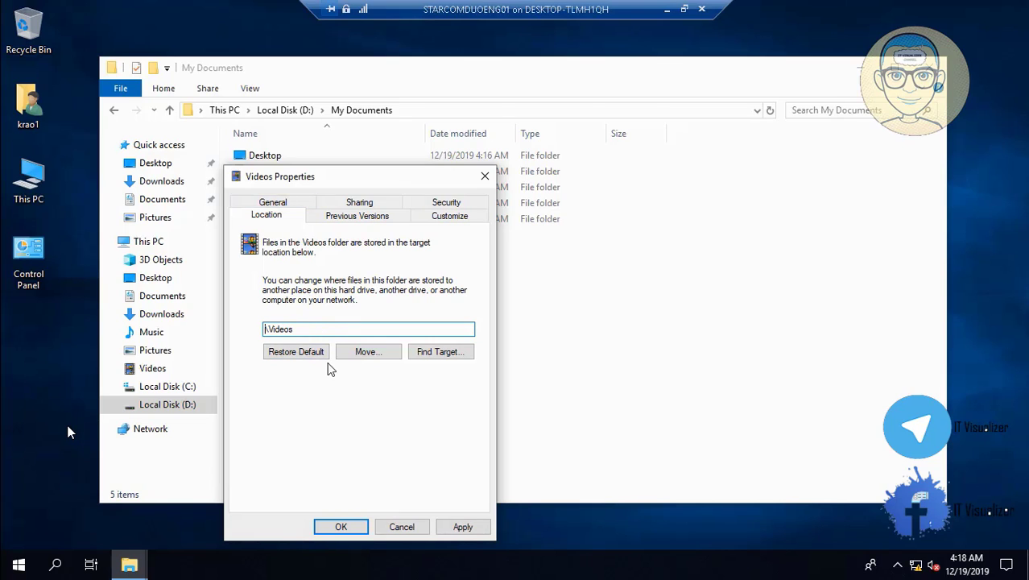
text(D:\My Documents)
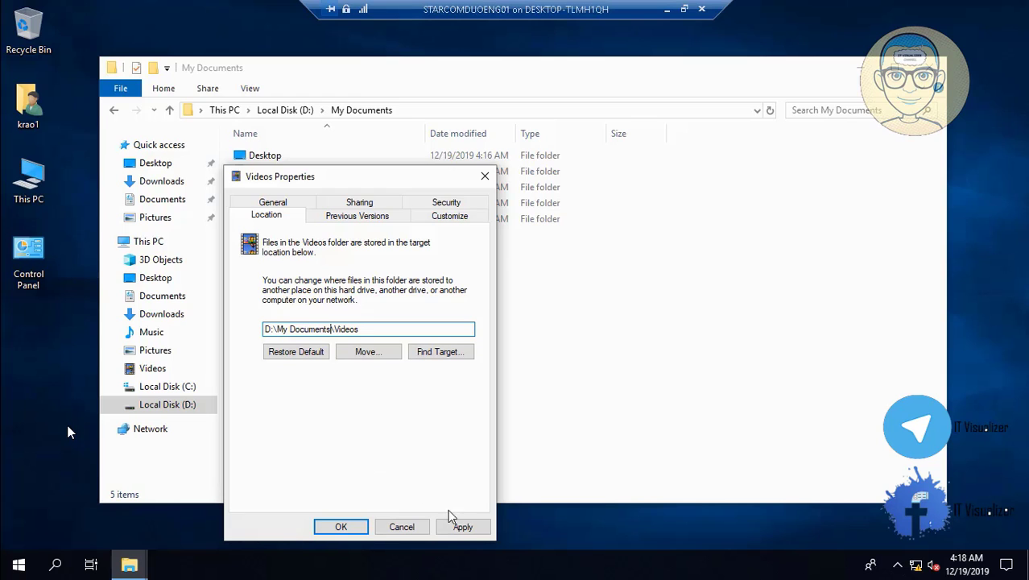
click(463, 529)
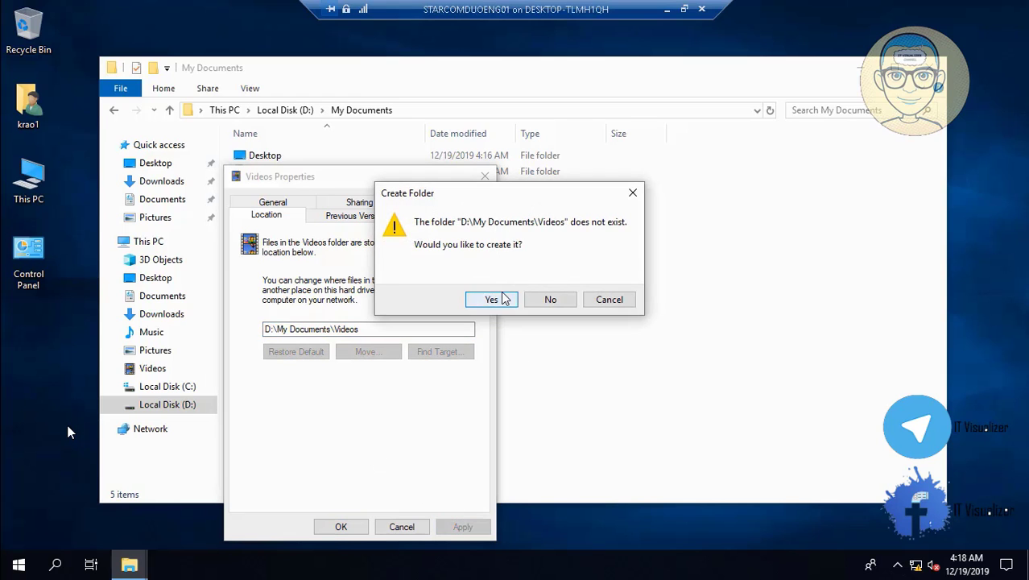
click(499, 298)
click(570, 311)
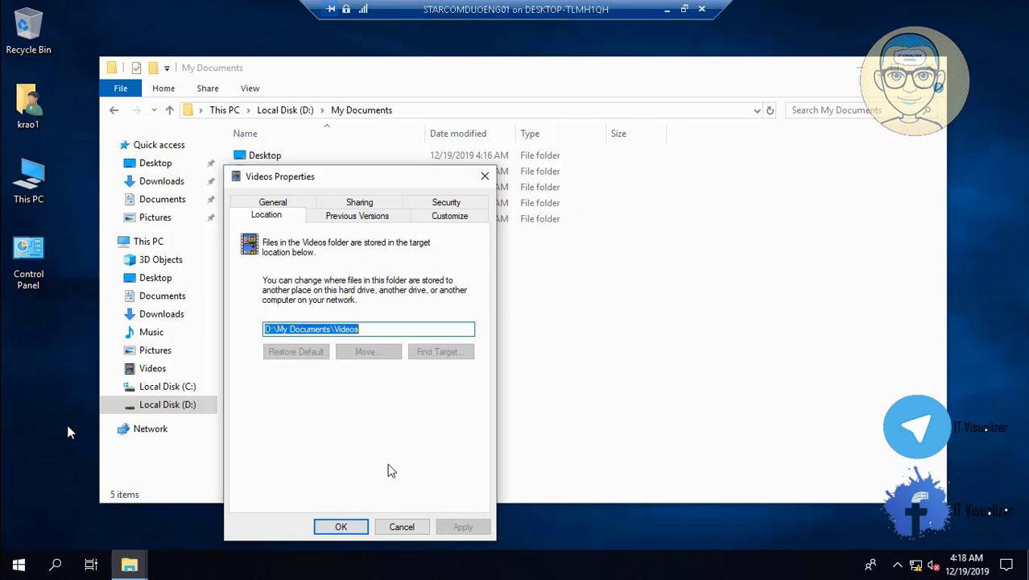
click(346, 528)
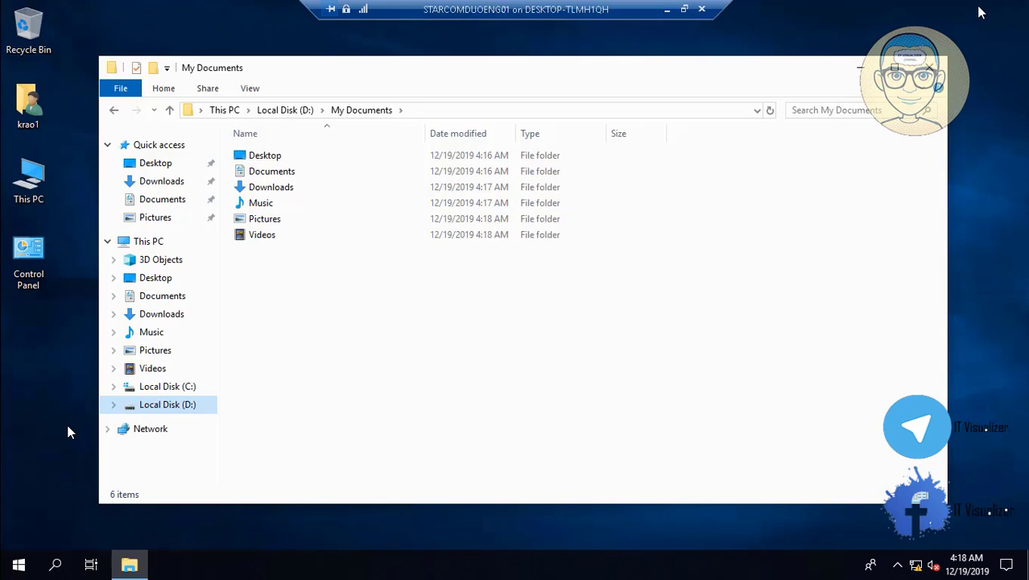
- Close My Documents, try opening \\11::1\ from the Run box, and dismiss the network error
click(933, 68)
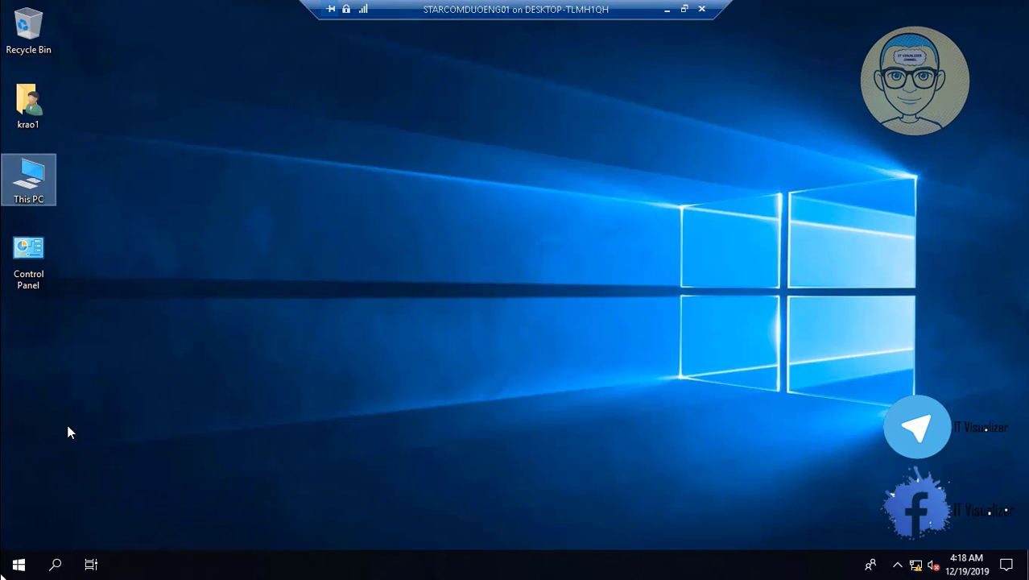
right_click(18, 559)
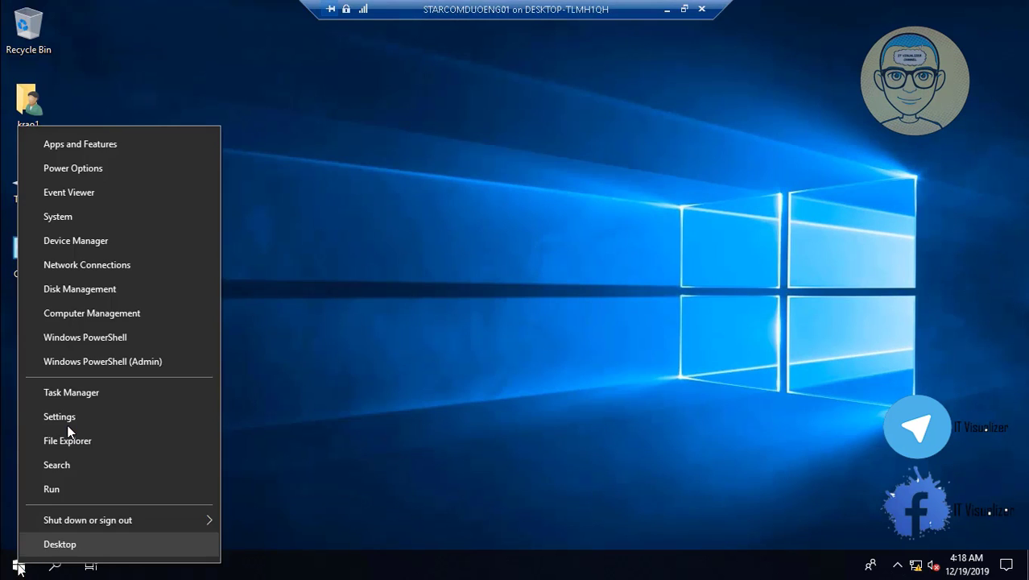
click(102, 488)
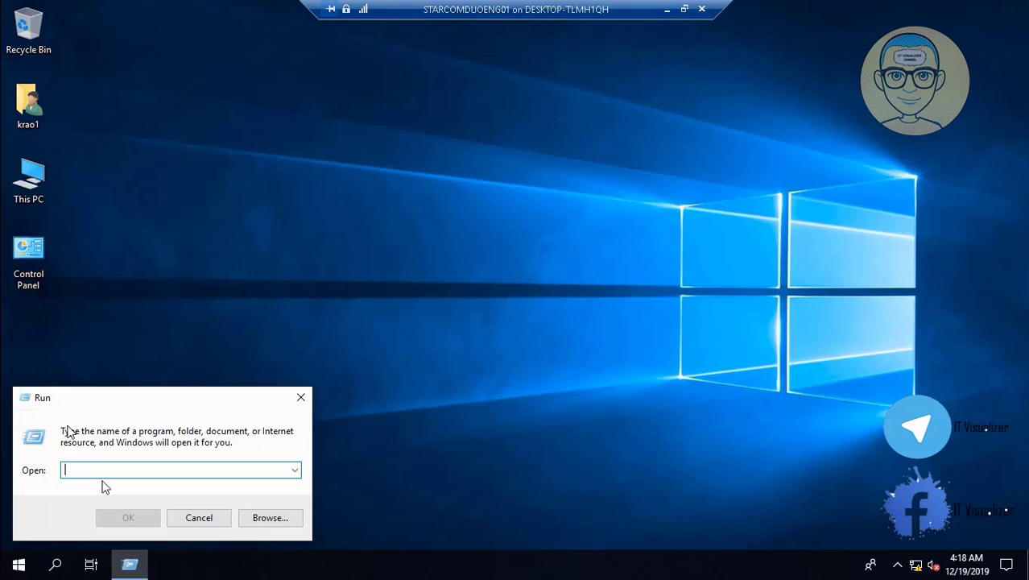
text(\\)
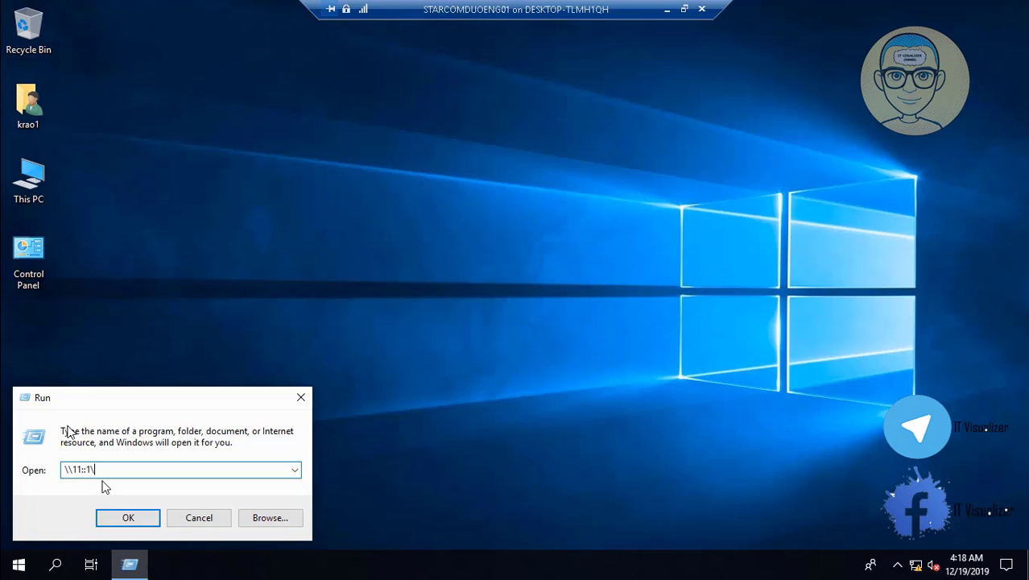
text(11::1\)
key(Return)
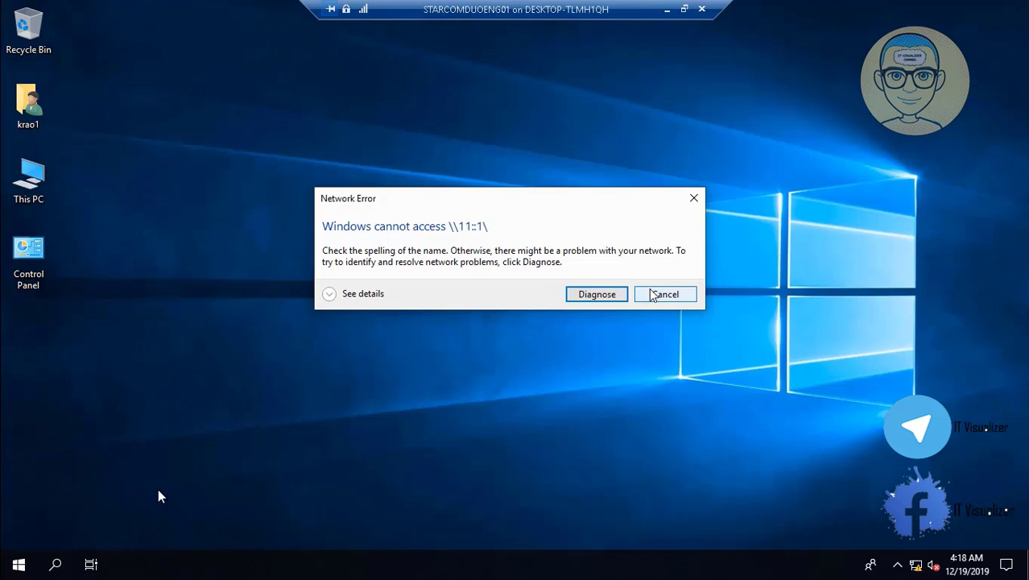
click(664, 295)
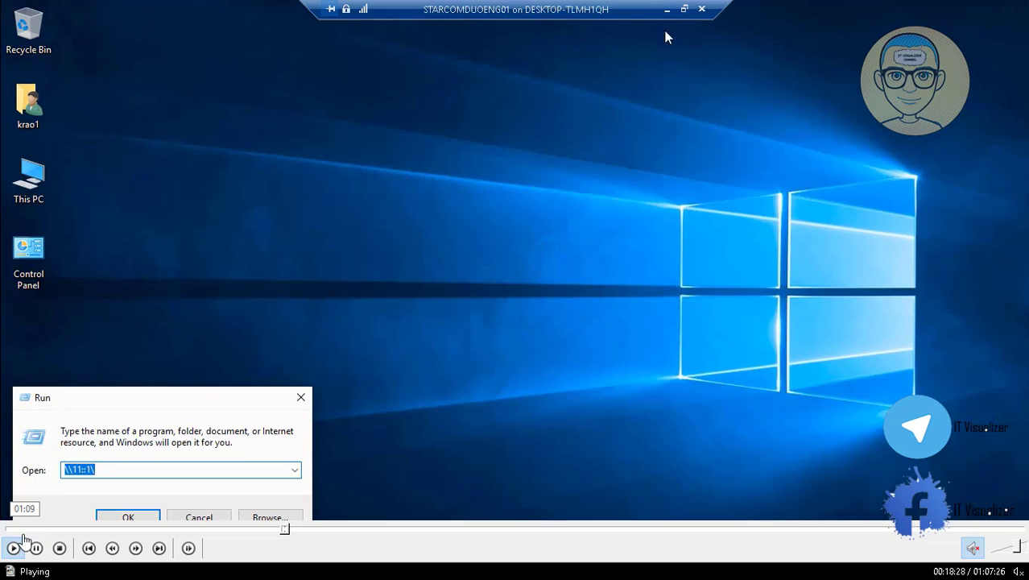
- Hide the recorder controls, make Video8.mp4 full screen, and seek to about 24:45
click(675, 9)
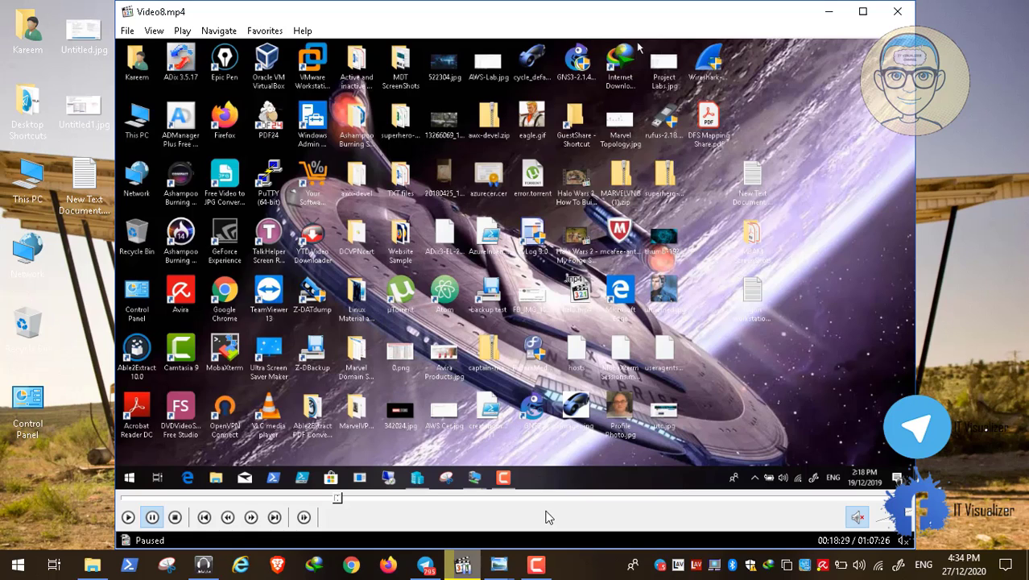
click(538, 566)
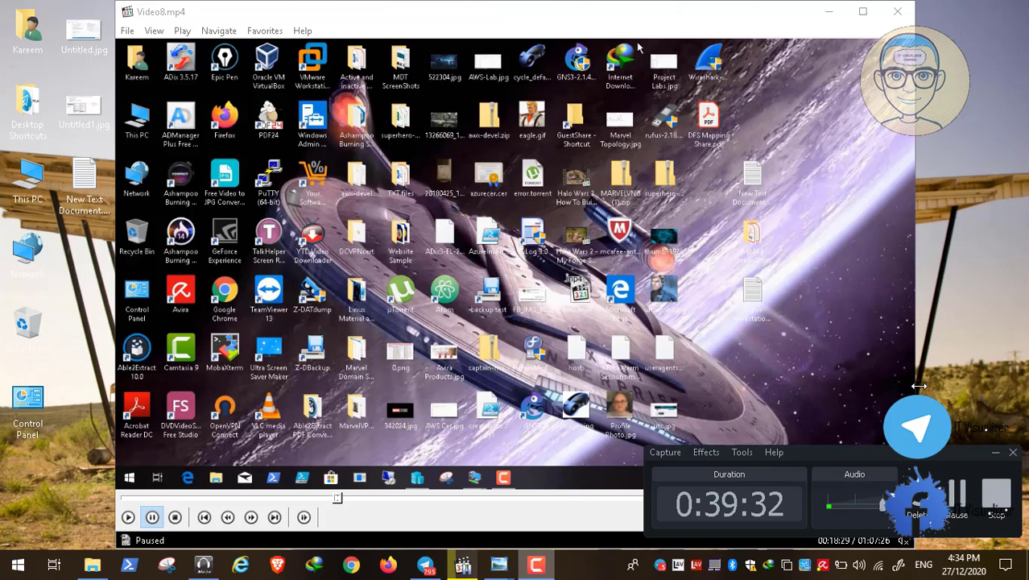
click(992, 454)
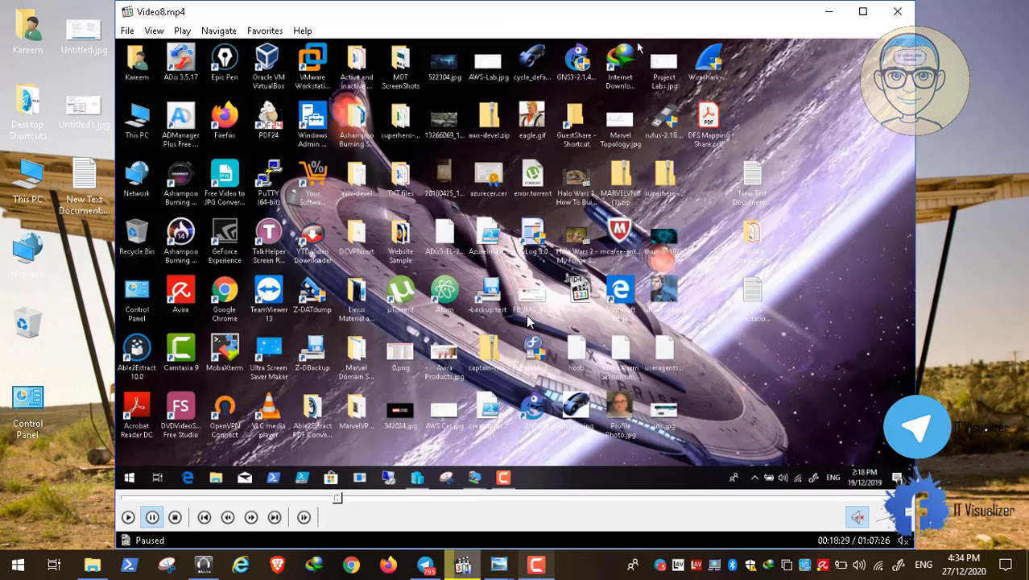
double_click(359, 313)
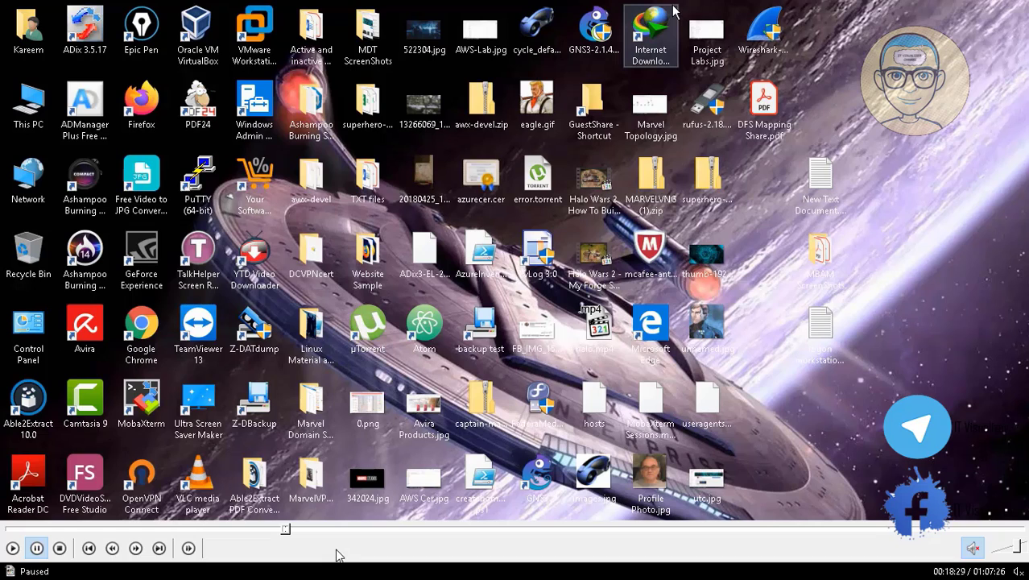
click(380, 529)
- Scrub the video to the Deploy SCCM Application file listing and resume playback
click(551, 529)
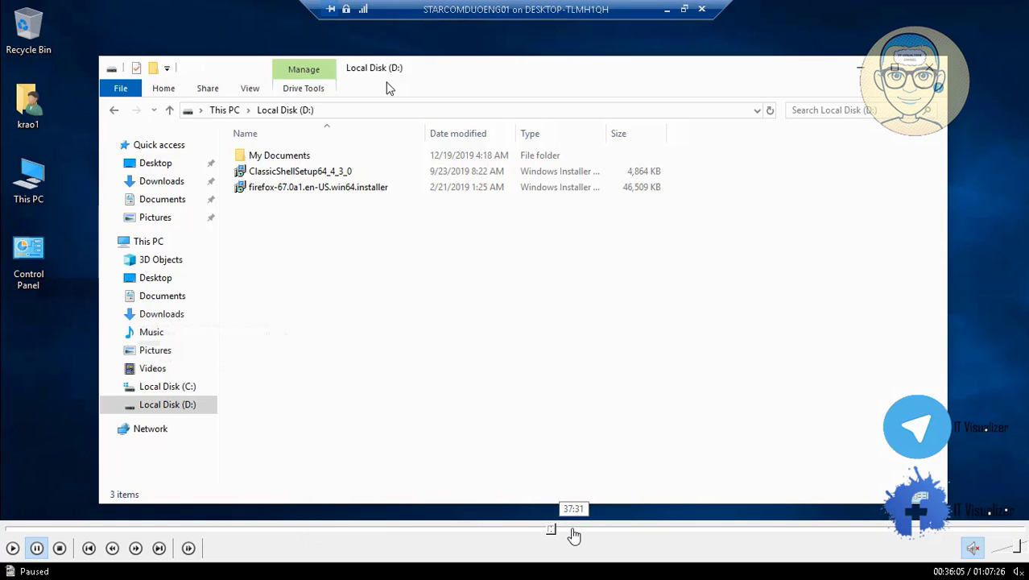
click(544, 529)
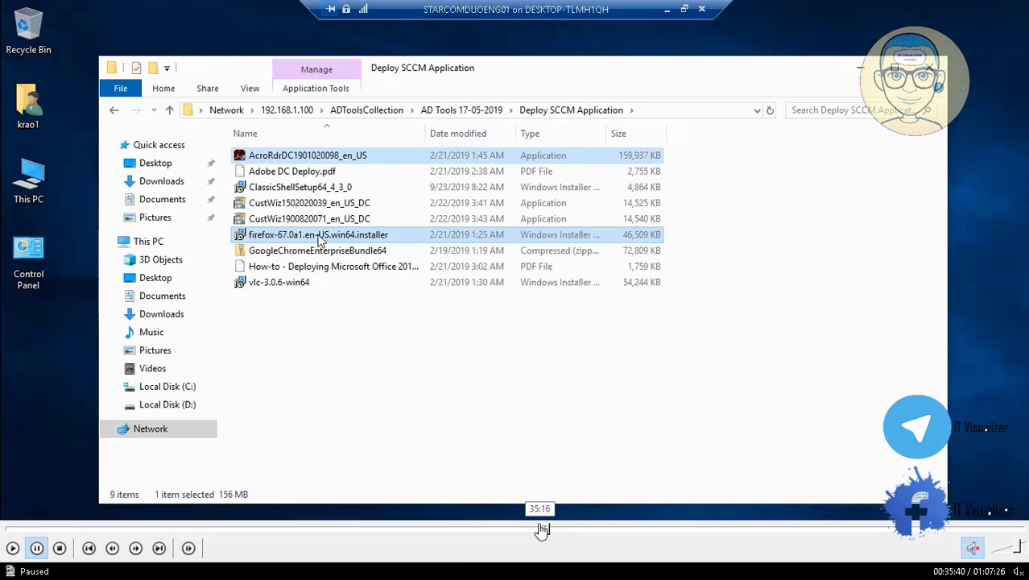
click(542, 529)
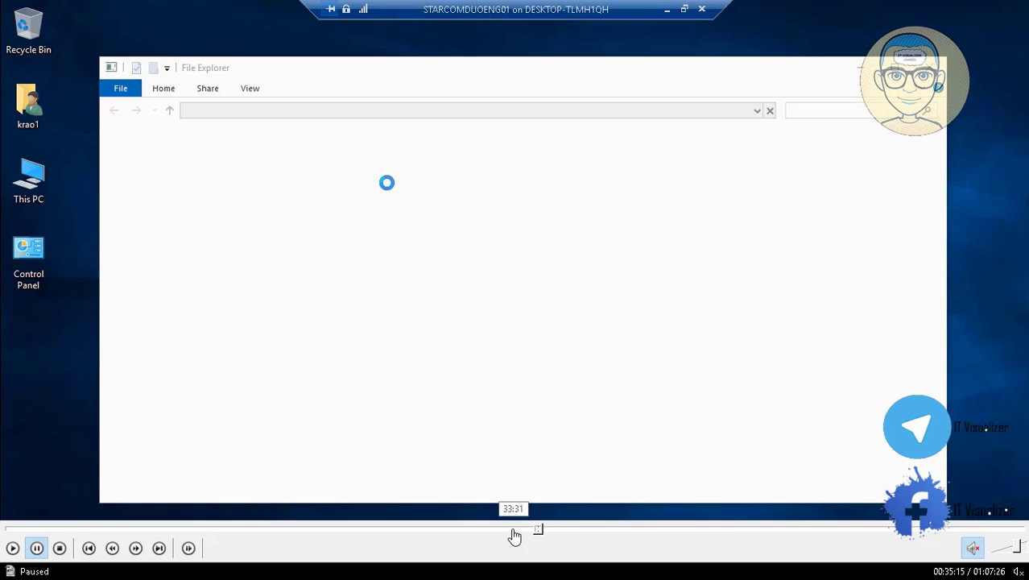
click(541, 530)
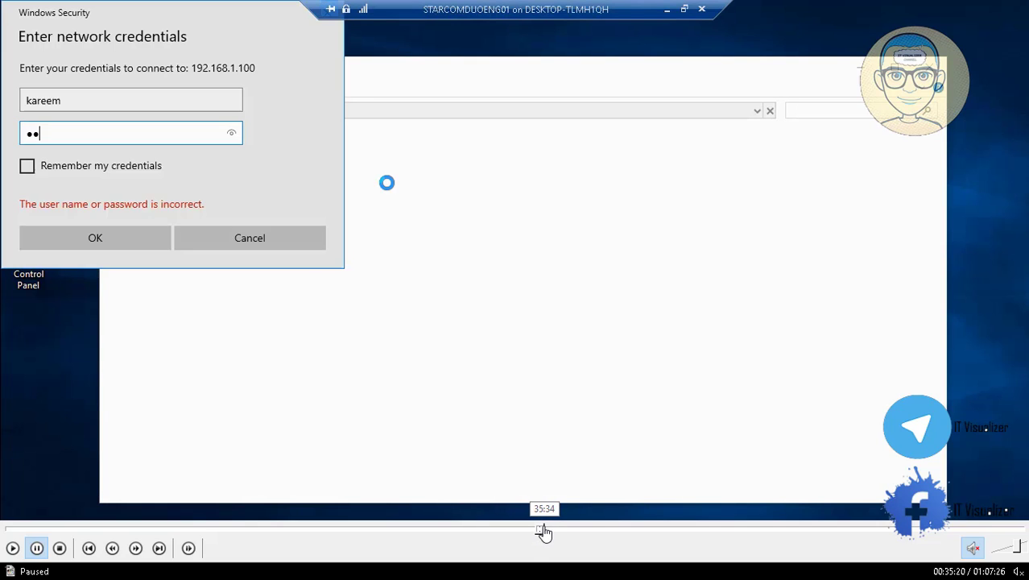
click(546, 530)
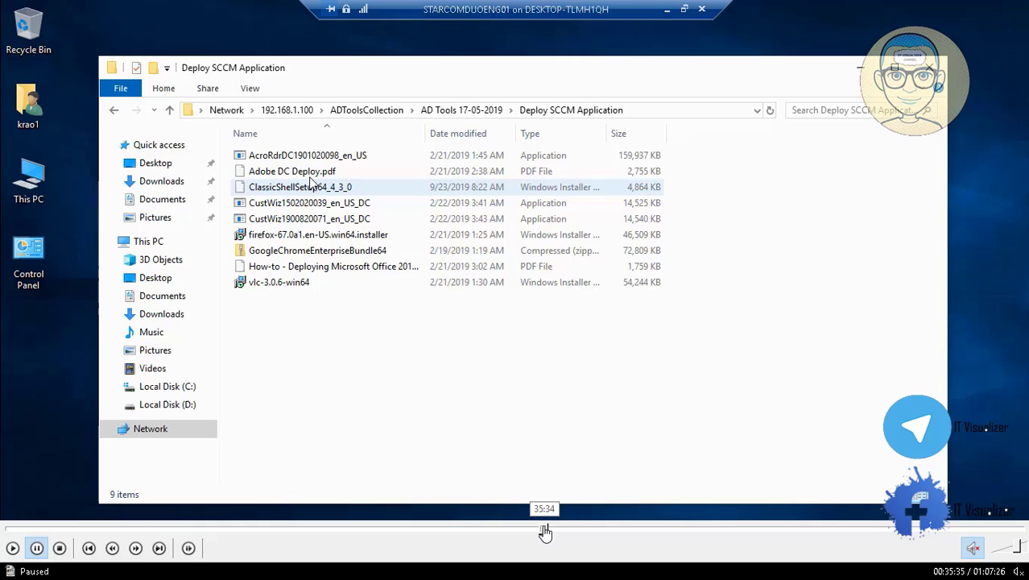
click(13, 548)
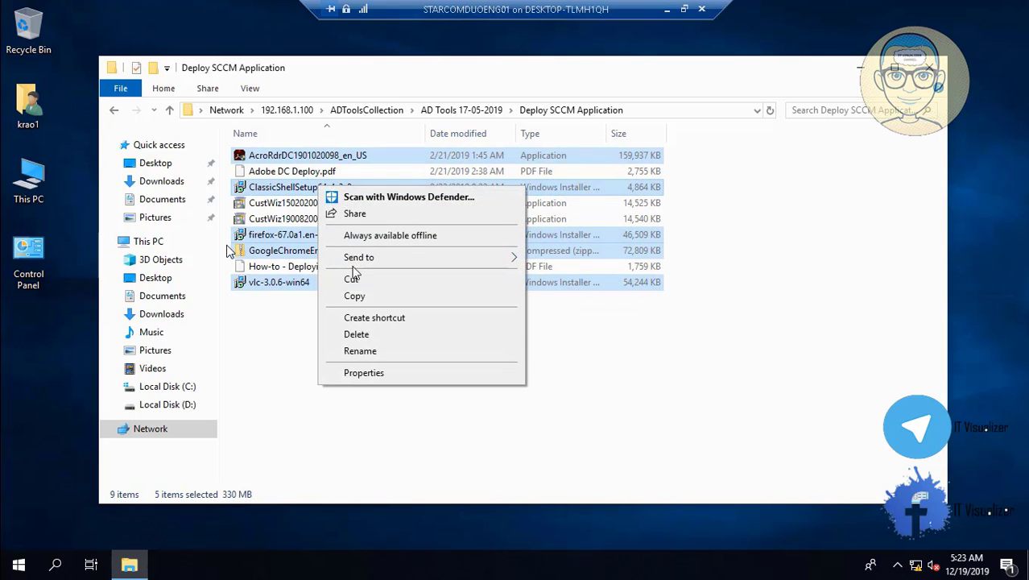
- Copy the five selected installers and paste them into Local Disk (D:)
click(354, 296)
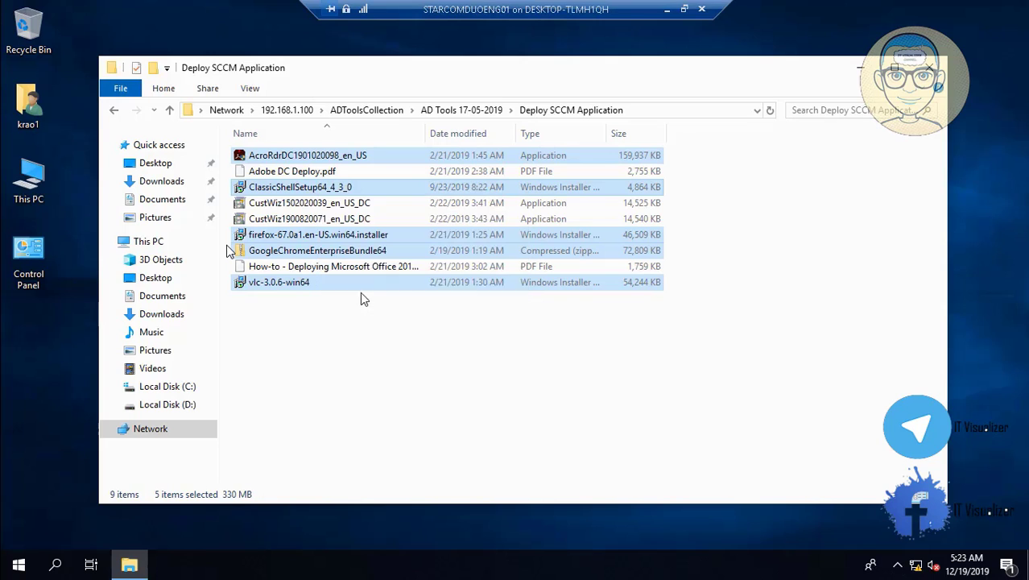
click(171, 405)
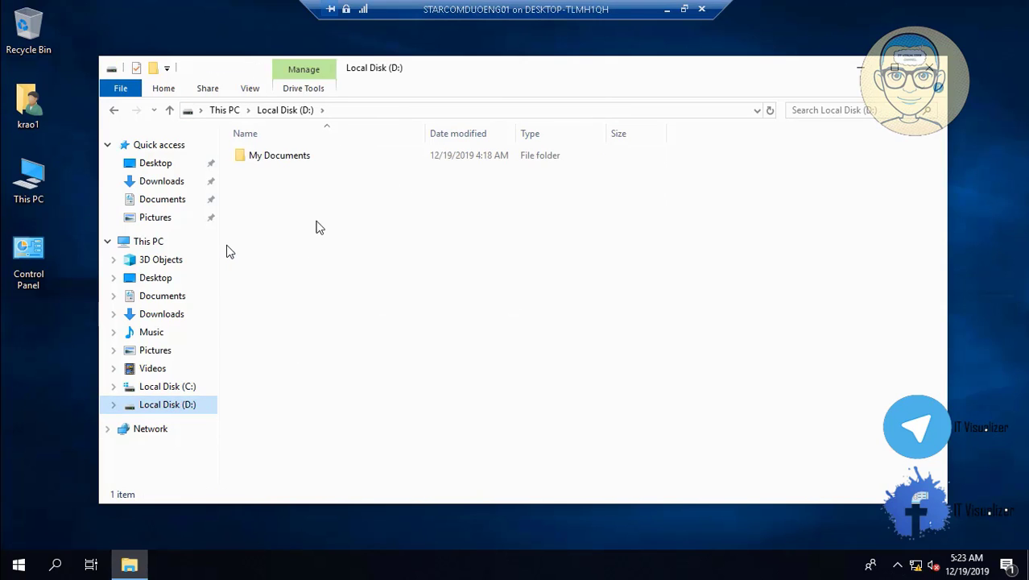
right_click(315, 237)
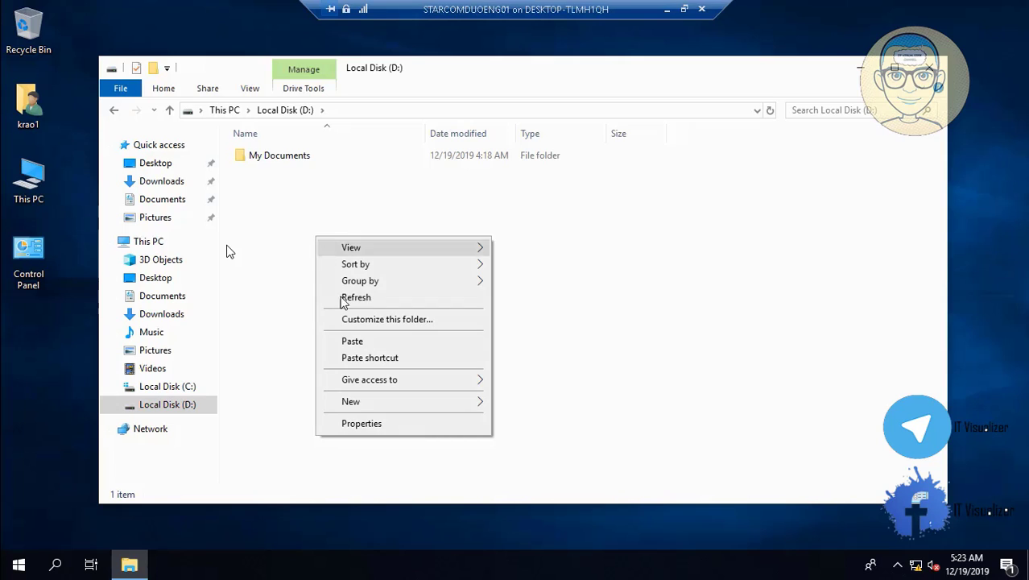
click(358, 345)
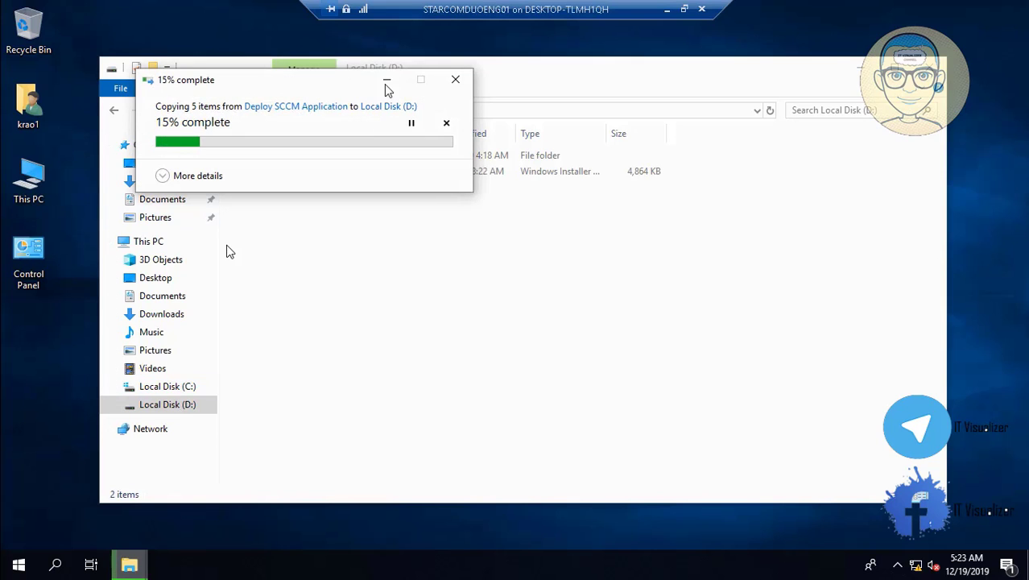
click(387, 84)
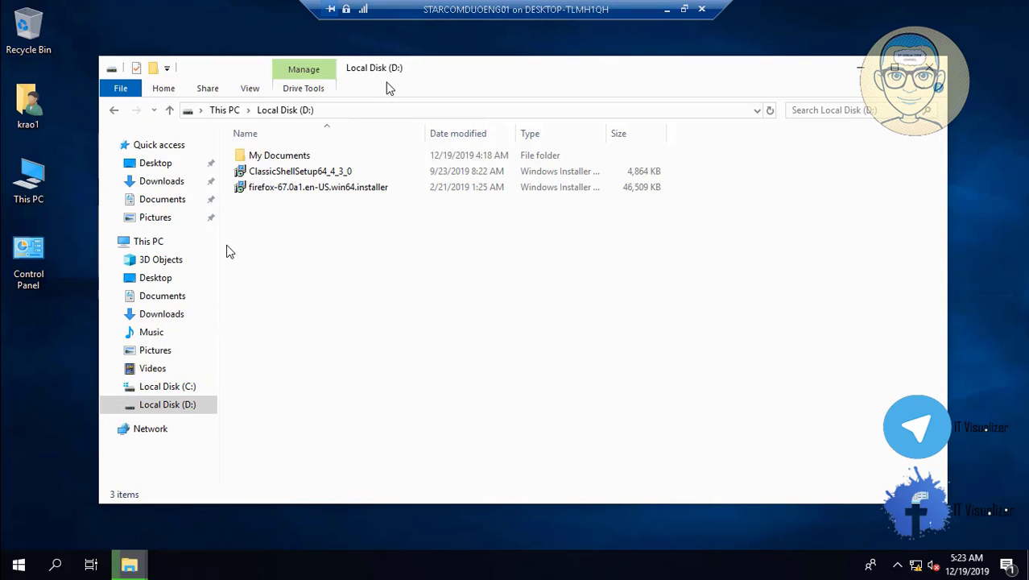
- Copy 7z1514-x64 from AD Tools 17-05-2019 into Local Disk (D:) and select it
click(113, 111)
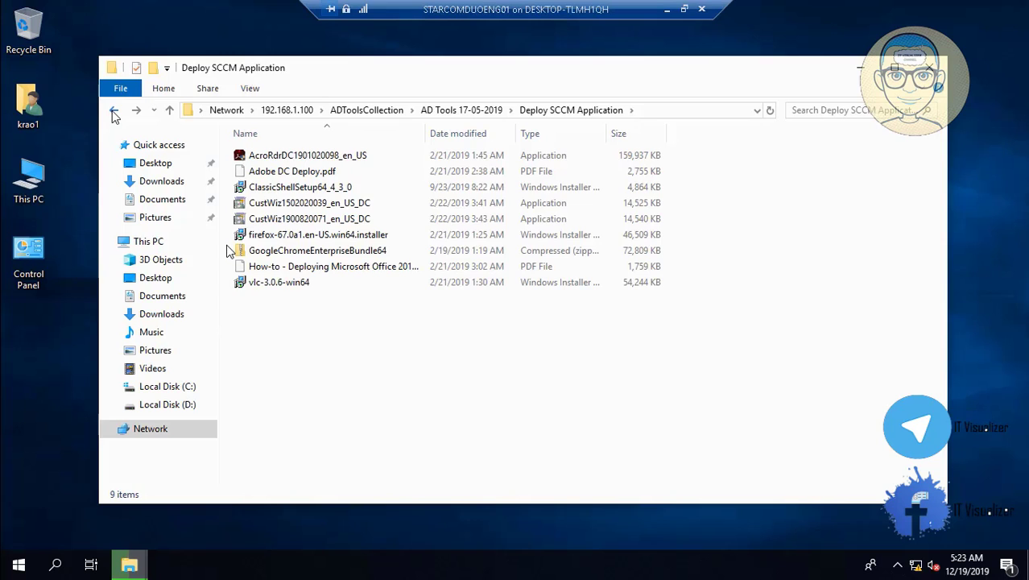
click(114, 116)
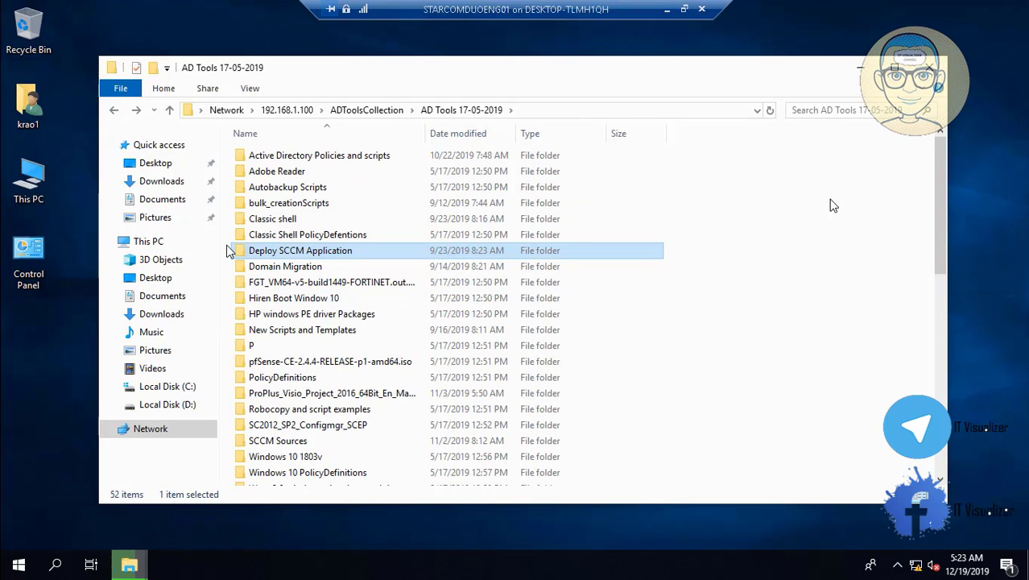
drag(936, 204, 952, 299)
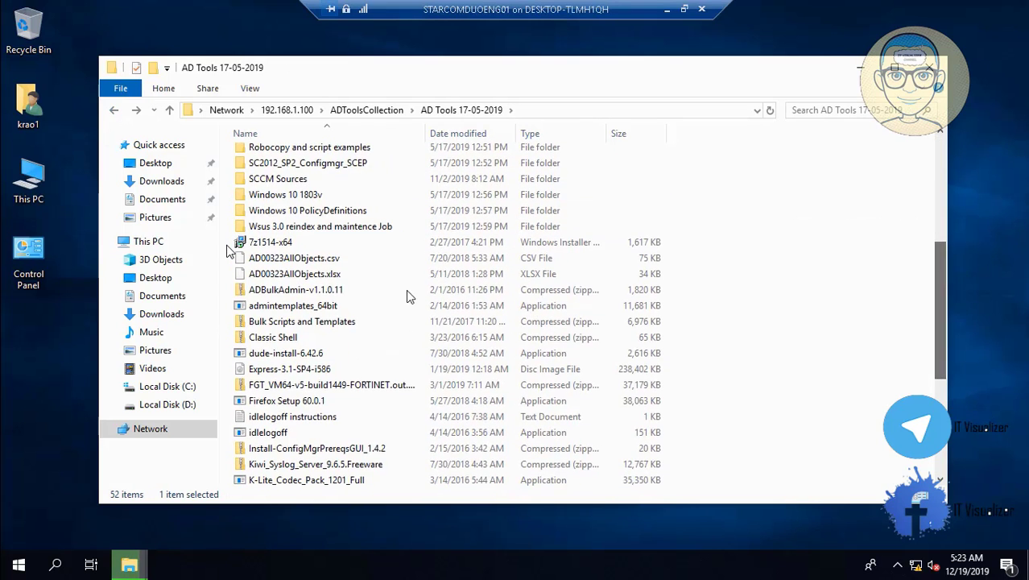
click(275, 244)
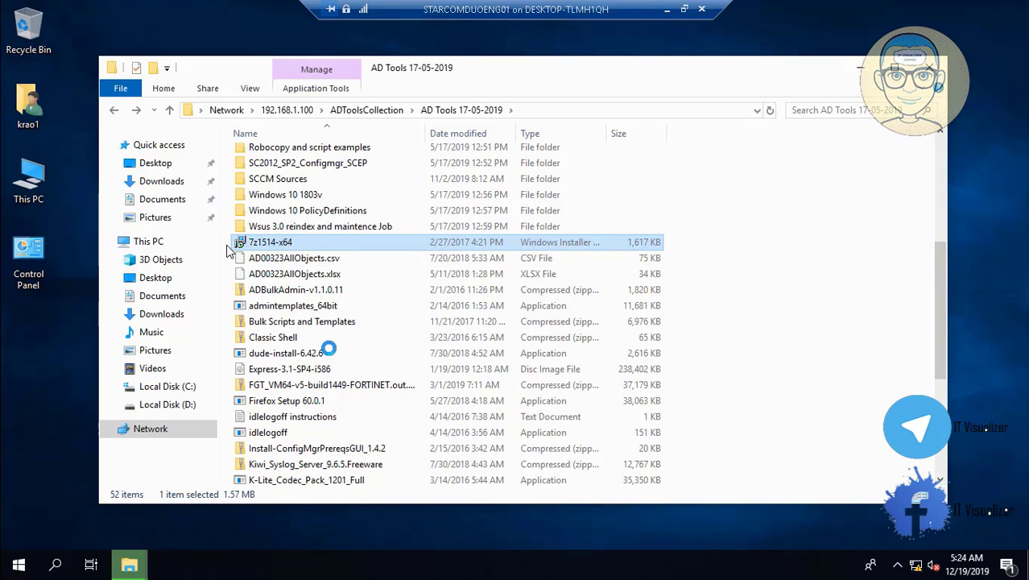
key(shift+F10)
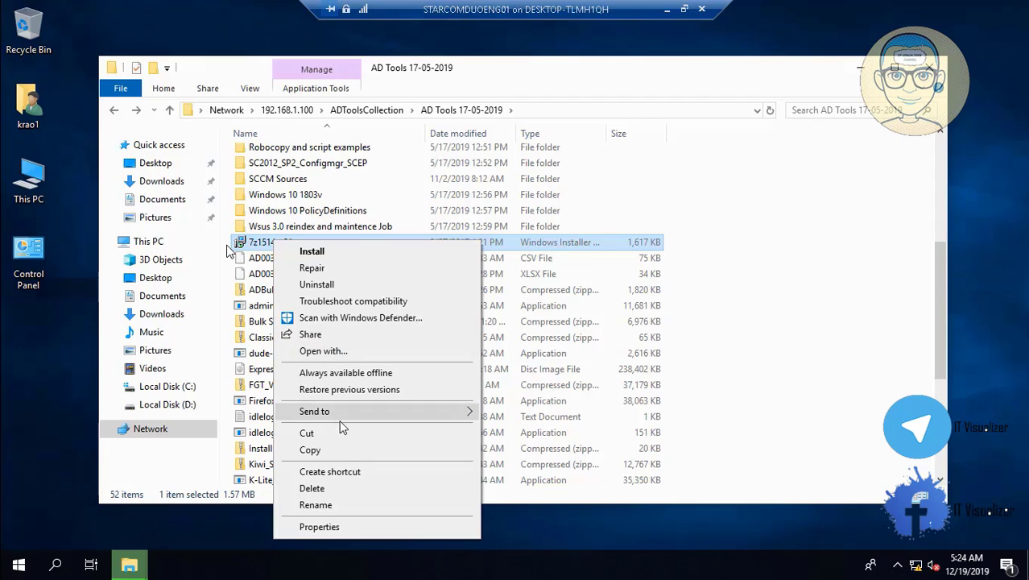
click(339, 449)
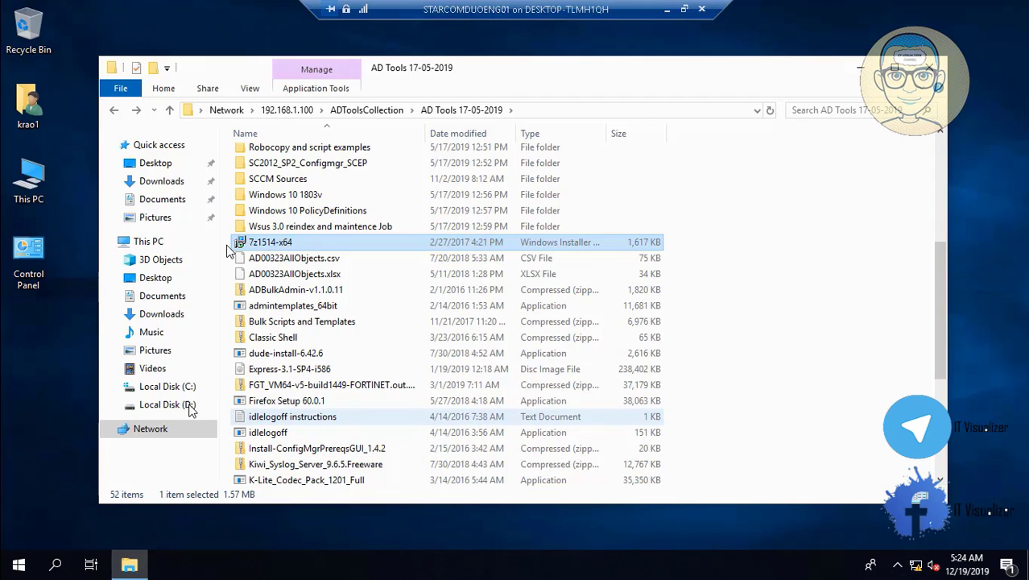
click(187, 404)
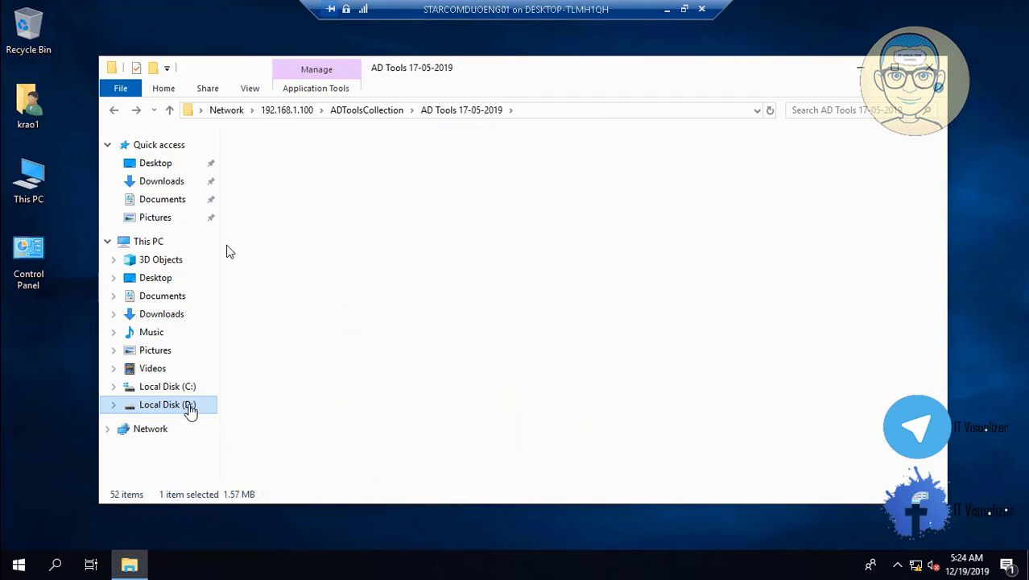
right_click(492, 348)
click(548, 236)
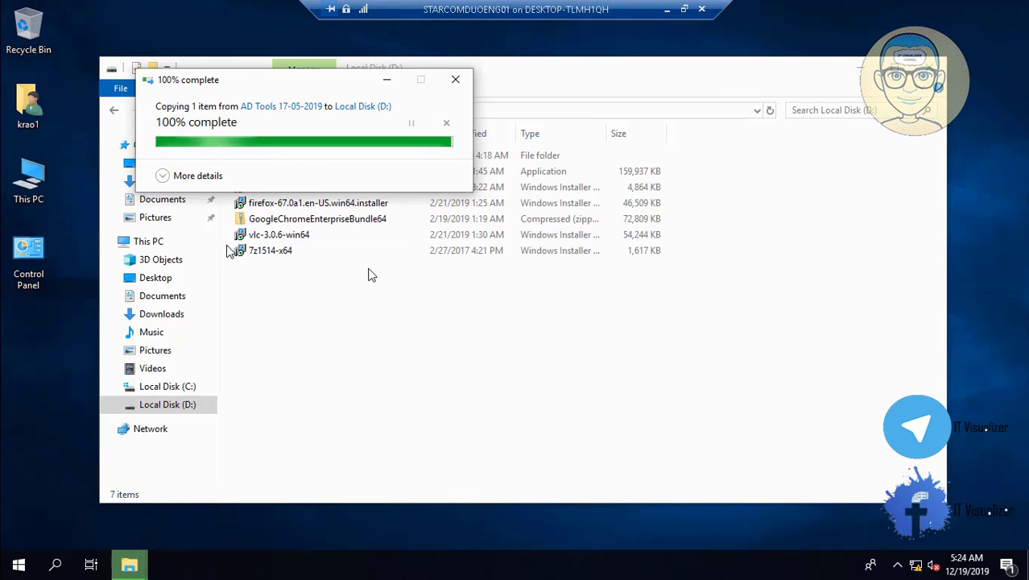
click(274, 254)
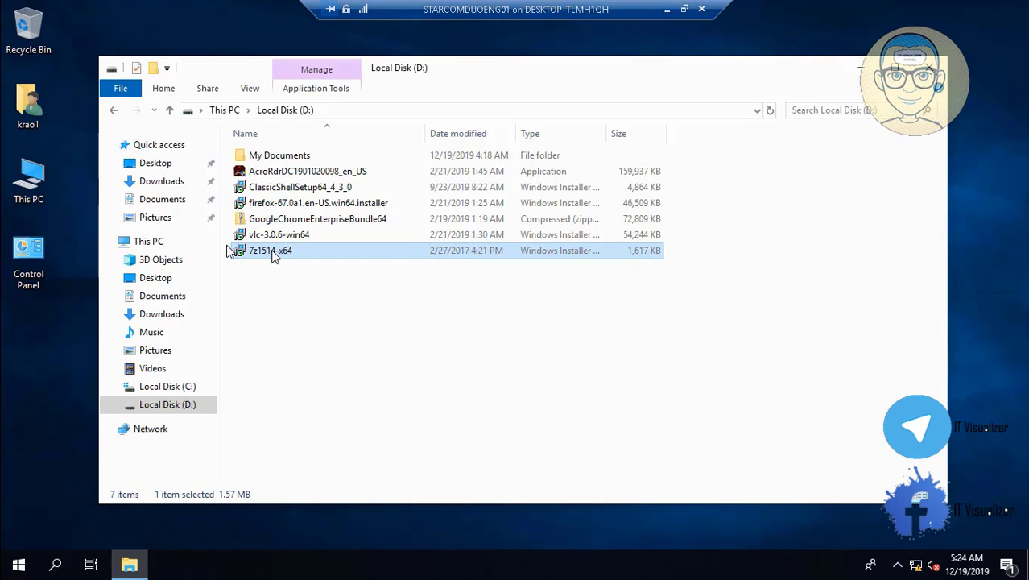
- Install 7-Zip by accepting its license and completing setup, then launch the VLC installer
double_click(274, 255)
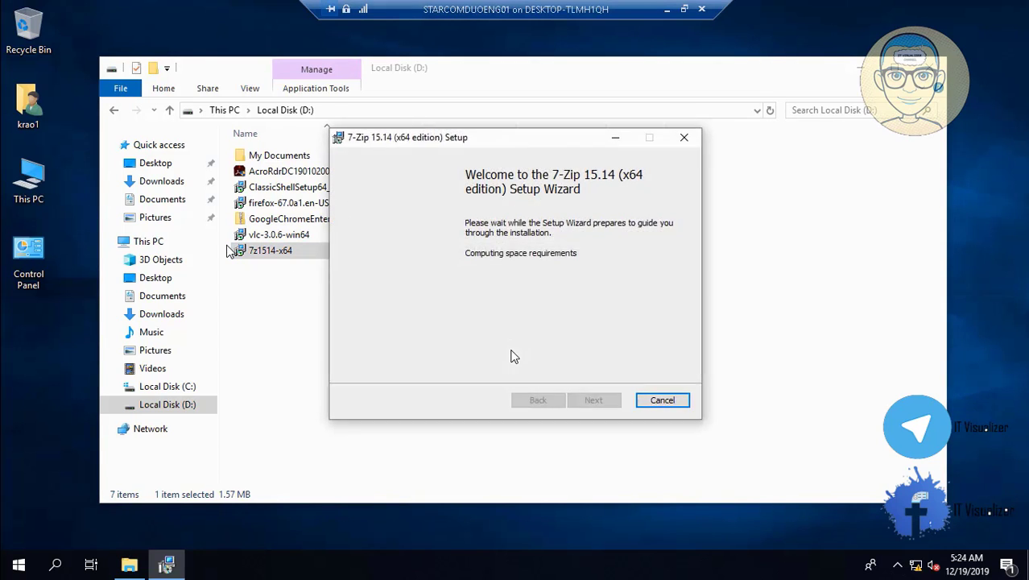
click(593, 401)
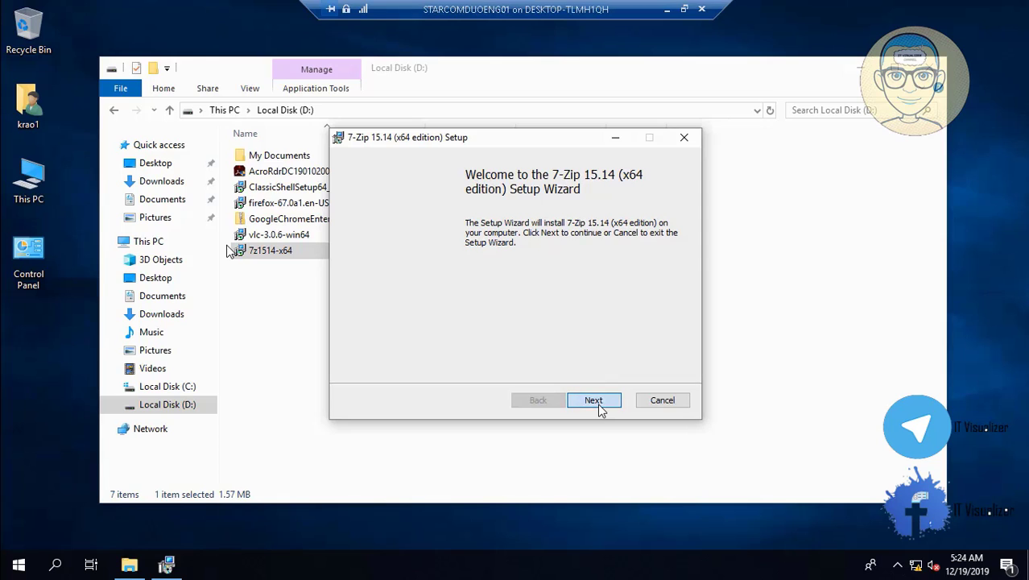
click(427, 365)
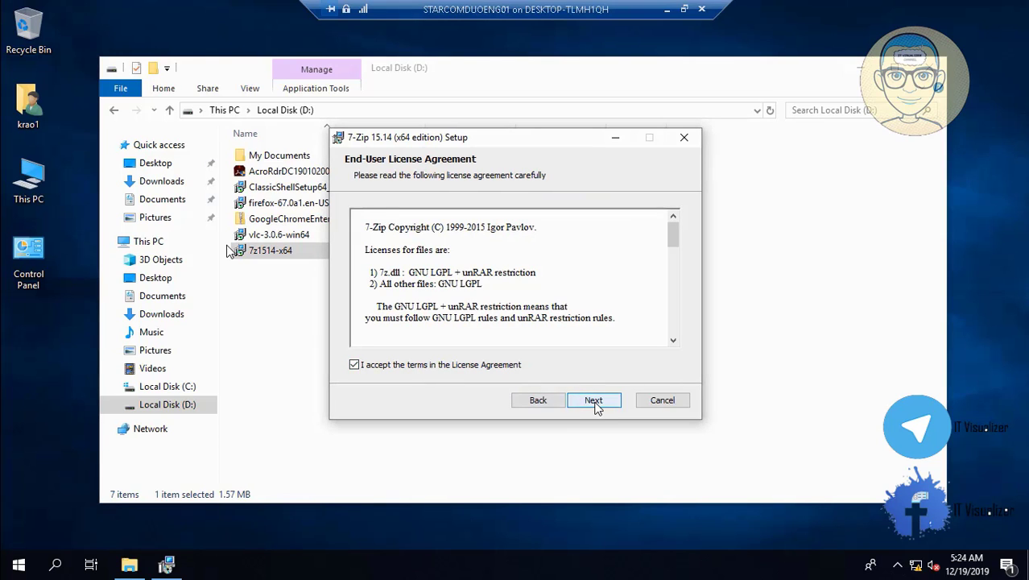
click(595, 406)
click(594, 400)
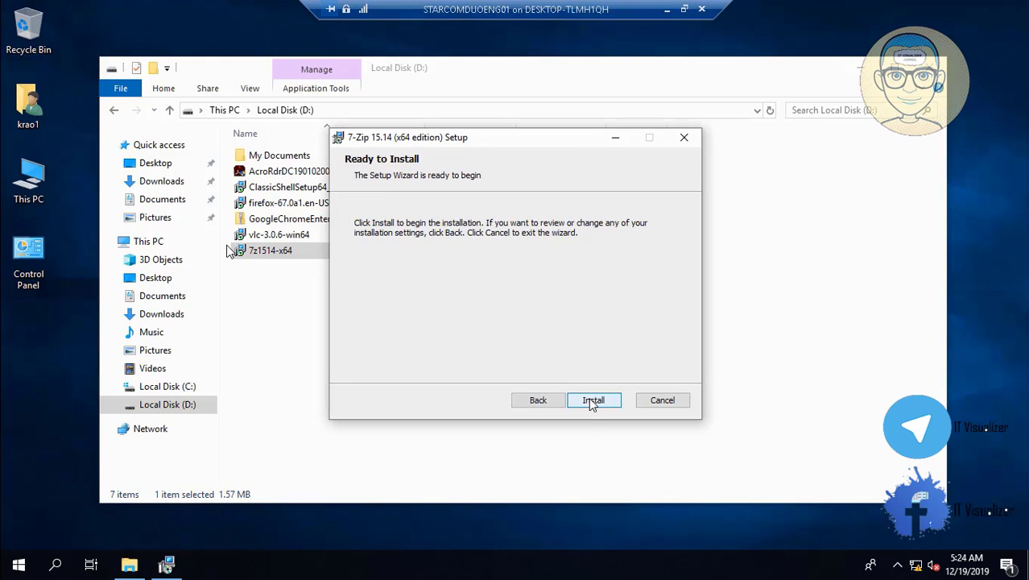
click(592, 400)
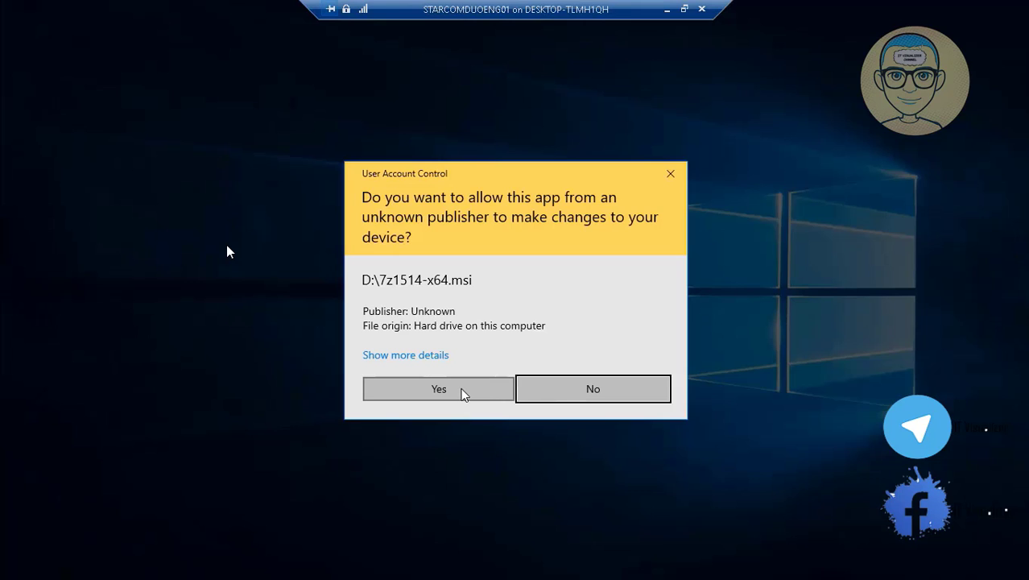
click(439, 389)
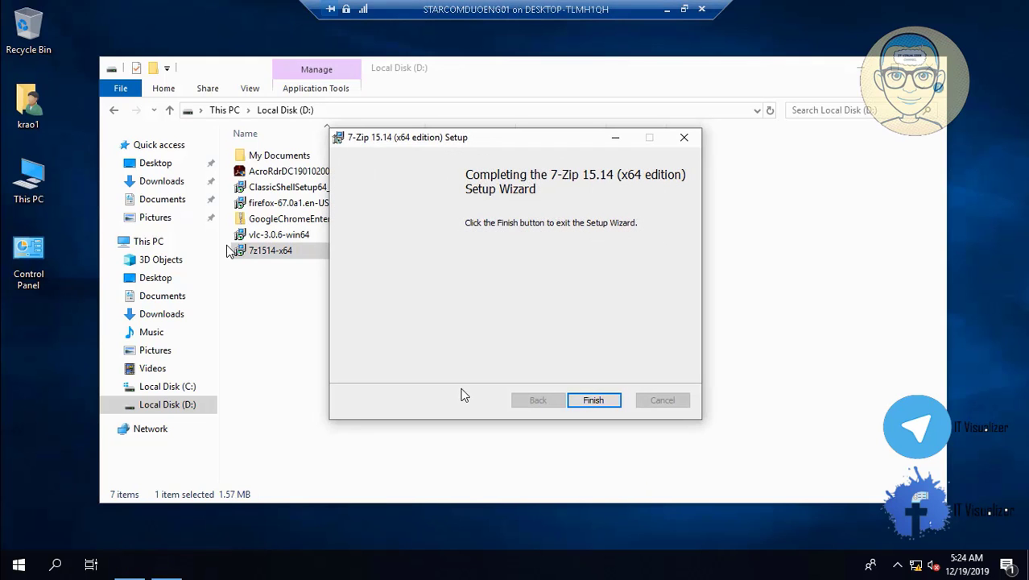
click(592, 401)
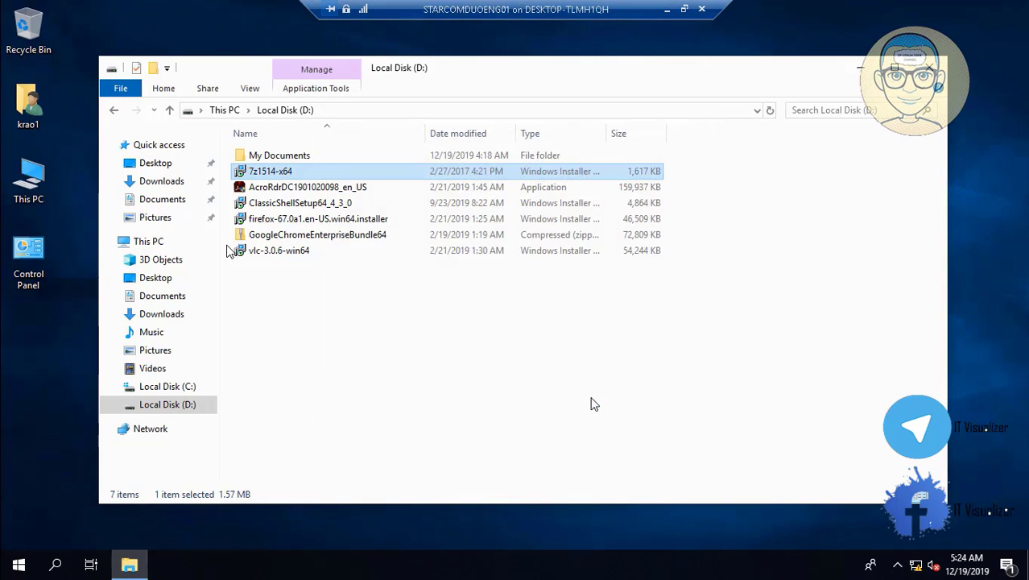
double_click(272, 251)
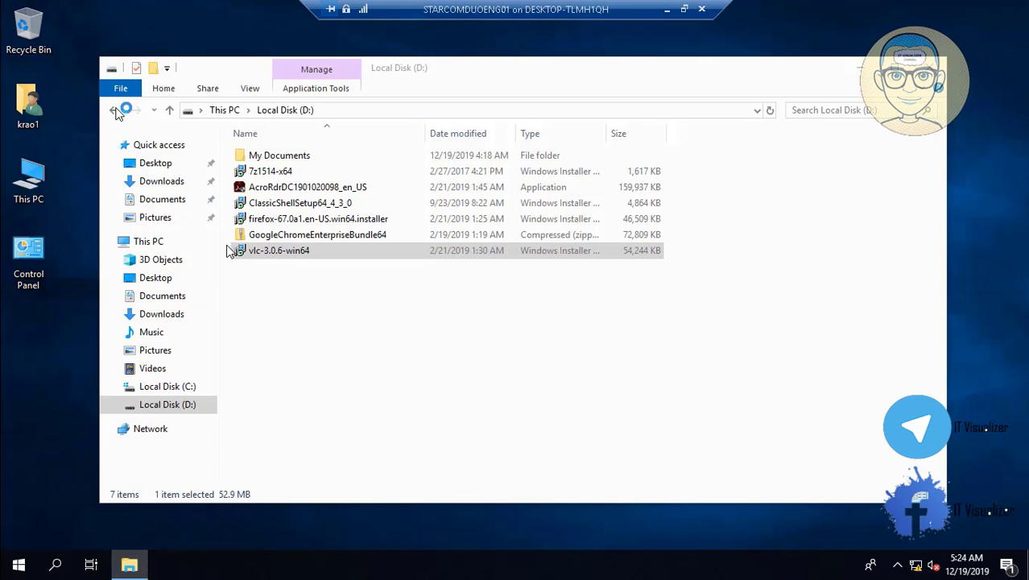
- Minimize the VM and Hyper-V Manager and open the host user's Downloads folder
click(668, 10)
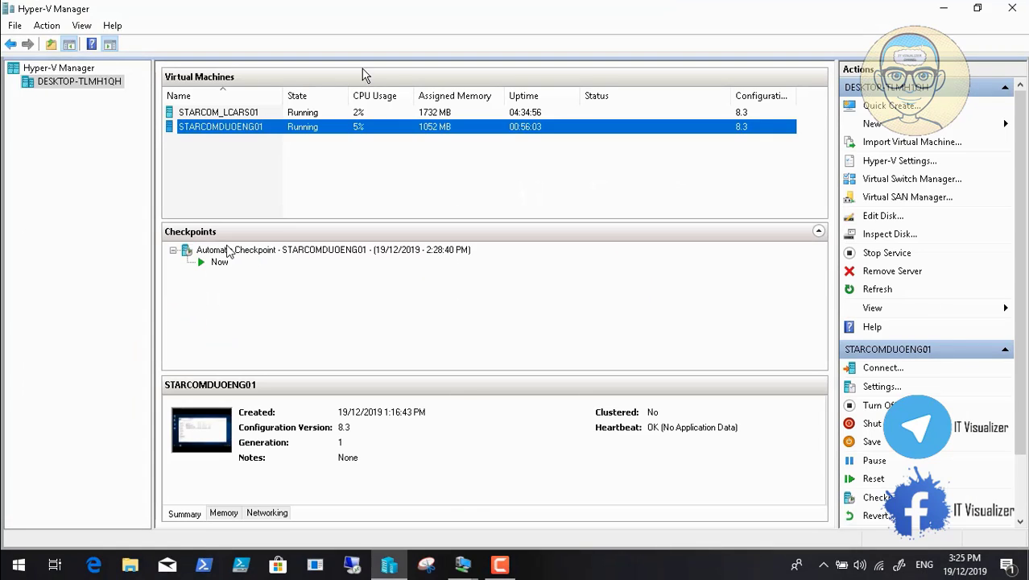
click(944, 8)
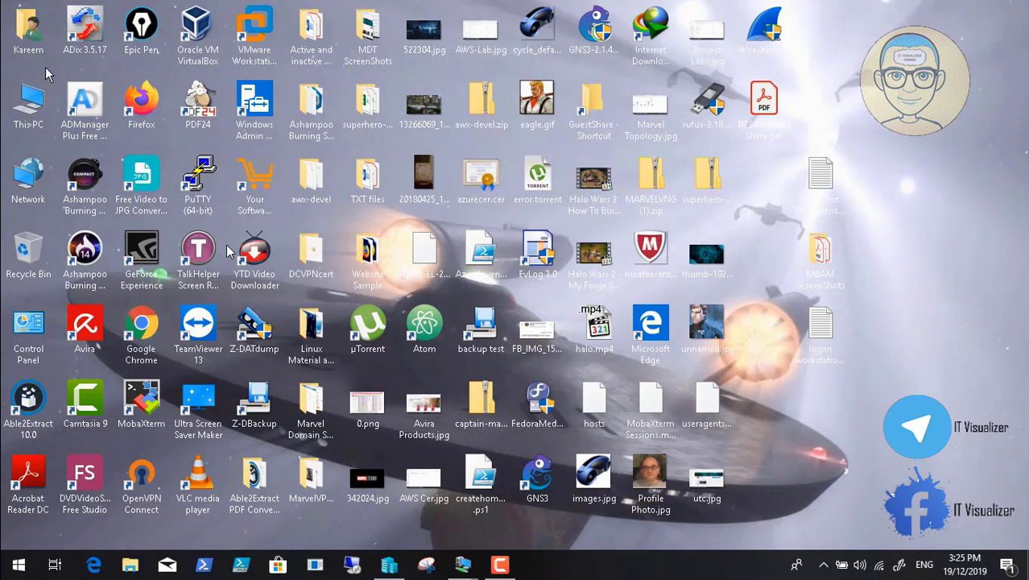
double_click(30, 49)
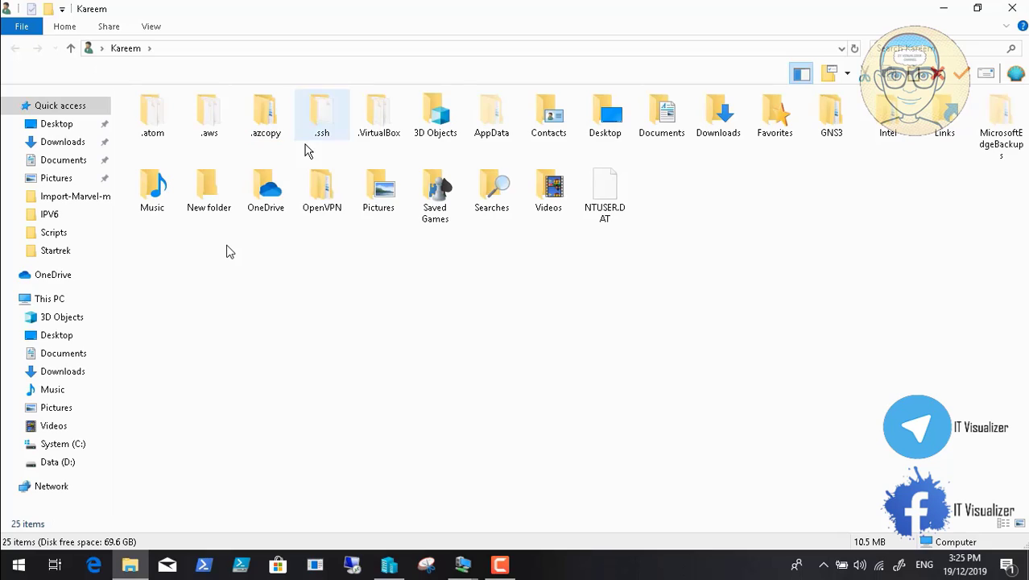
double_click(718, 119)
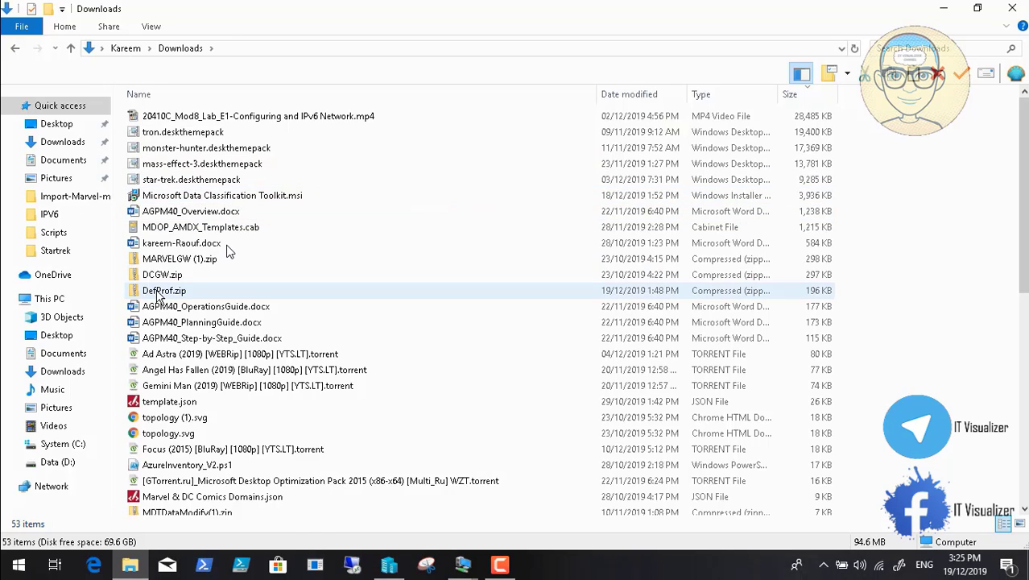
- Copy DefProf.zip into Data (D:)\ADToolsCollection and close the window
click(159, 295)
right_click(159, 293)
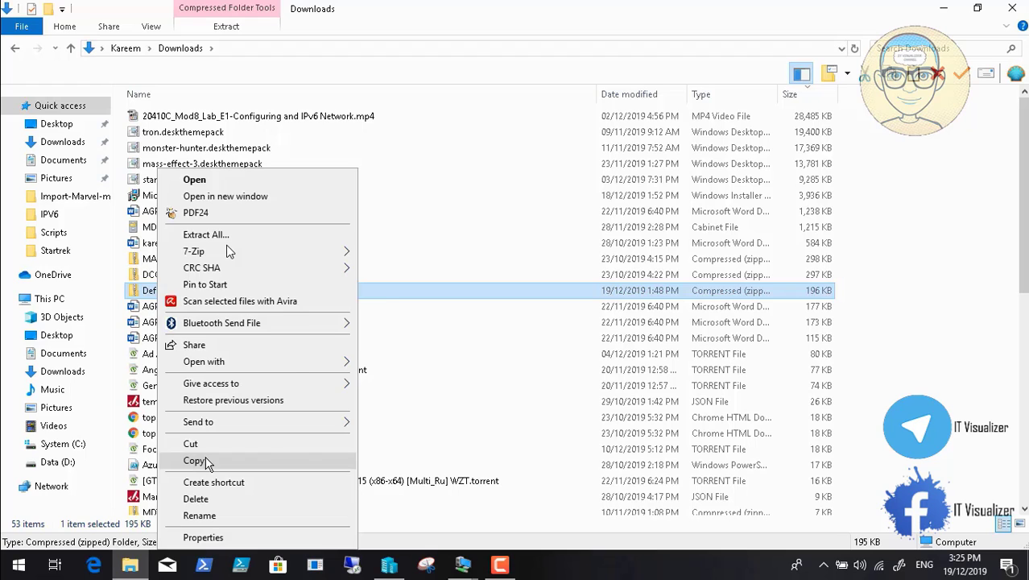
click(194, 461)
click(57, 461)
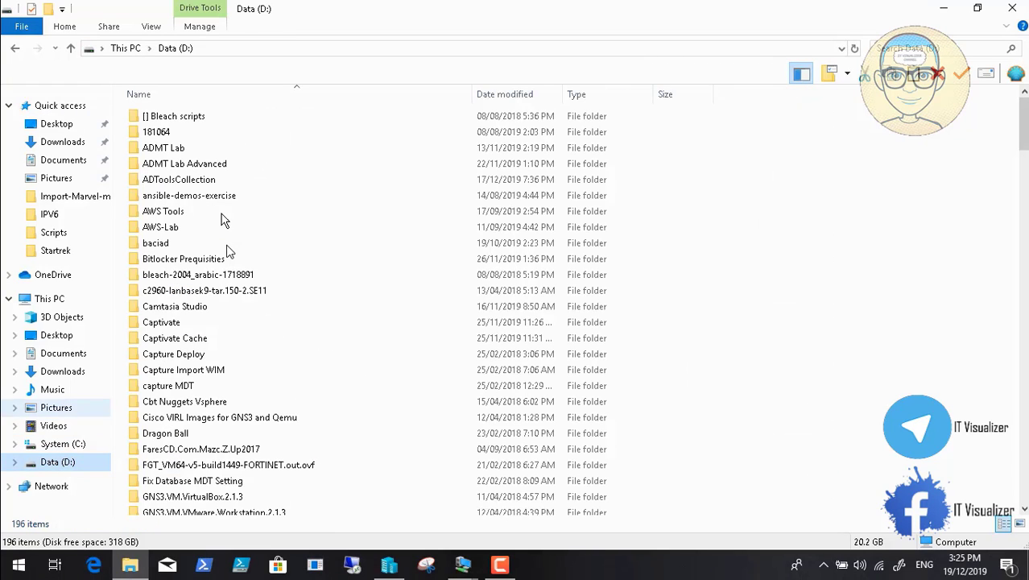
double_click(200, 184)
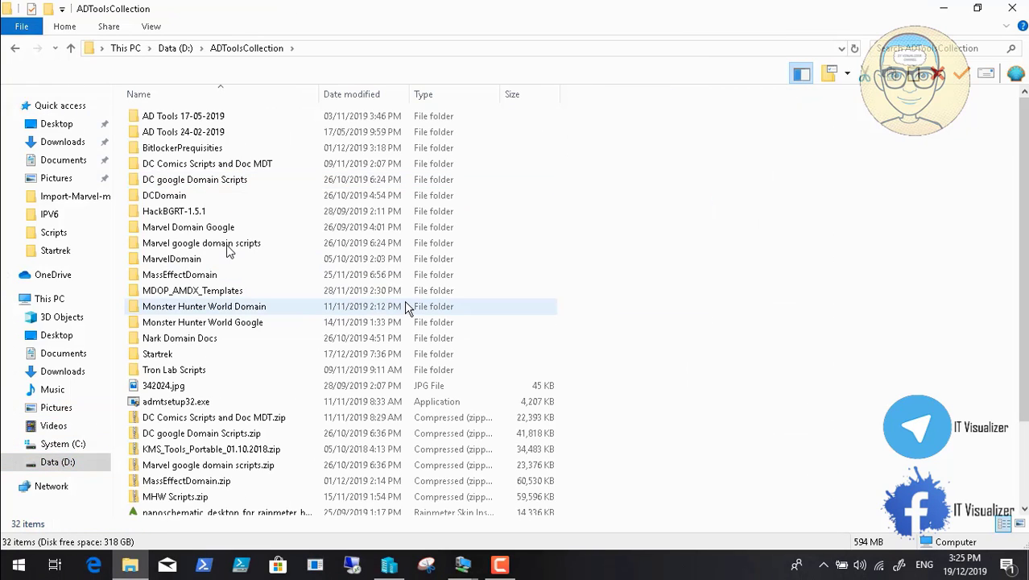
right_click(657, 246)
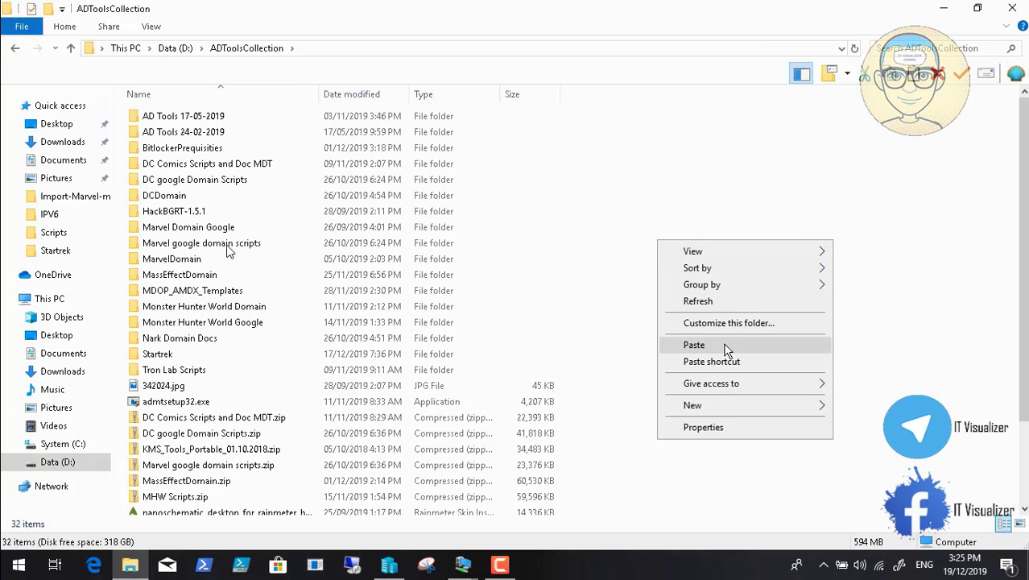
click(726, 347)
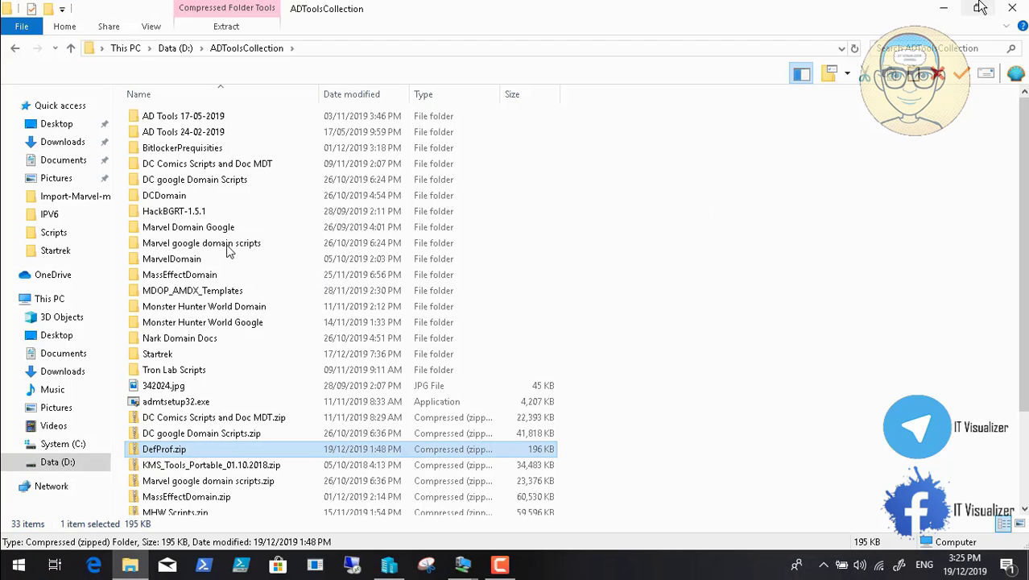
click(1012, 8)
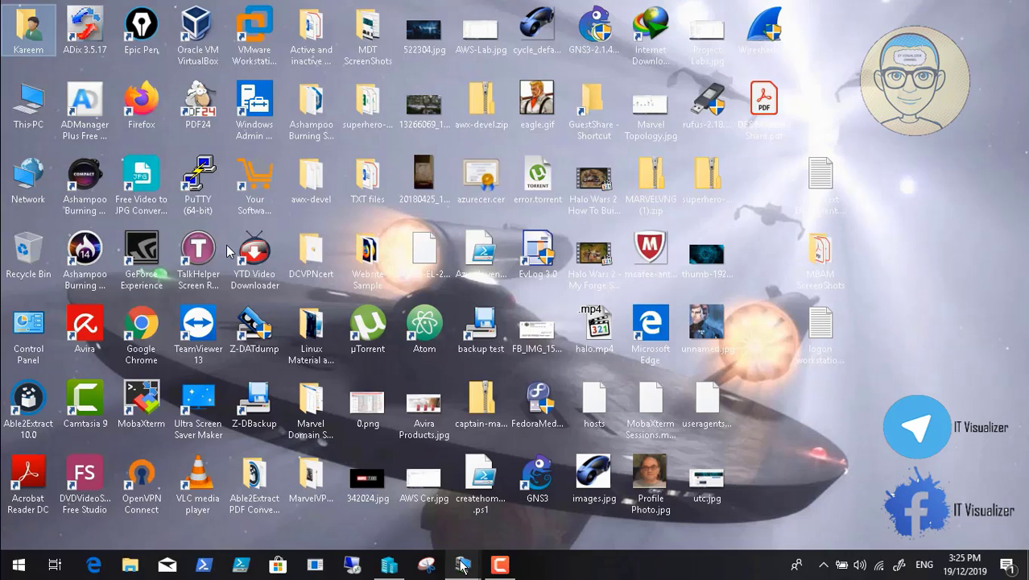
- Back in the VM, run the VLC 3.0.6 installer past SmartScreen and right-click the GoogleChromeEnterpriseBundle64 zip
mouse_move(463, 566)
click(528, 499)
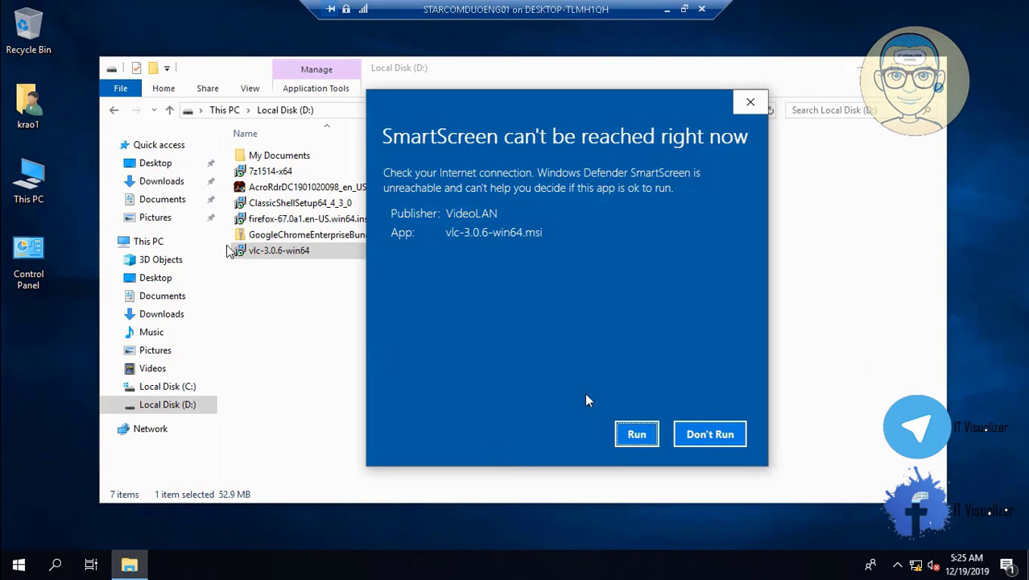
click(636, 433)
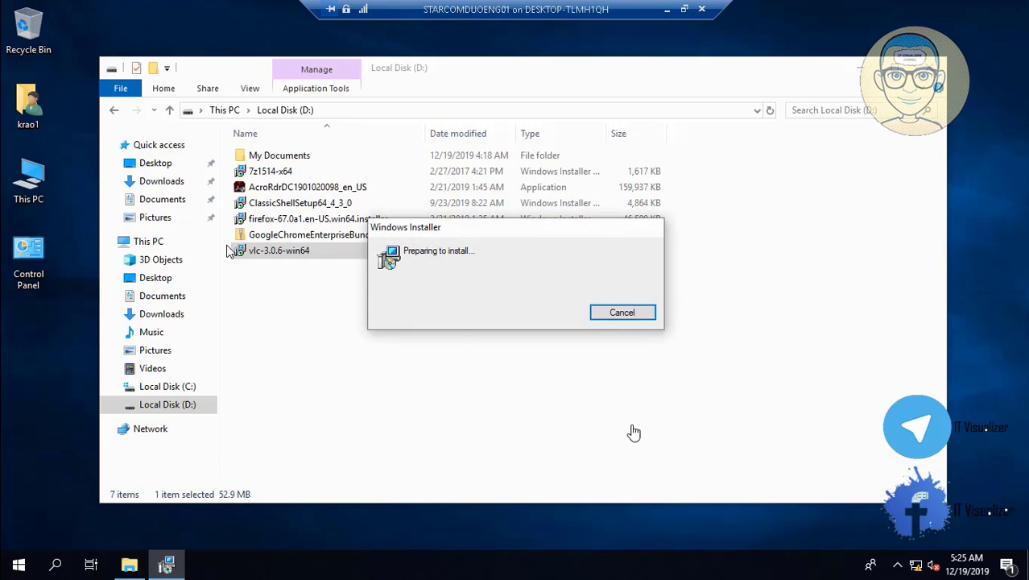
click(289, 235)
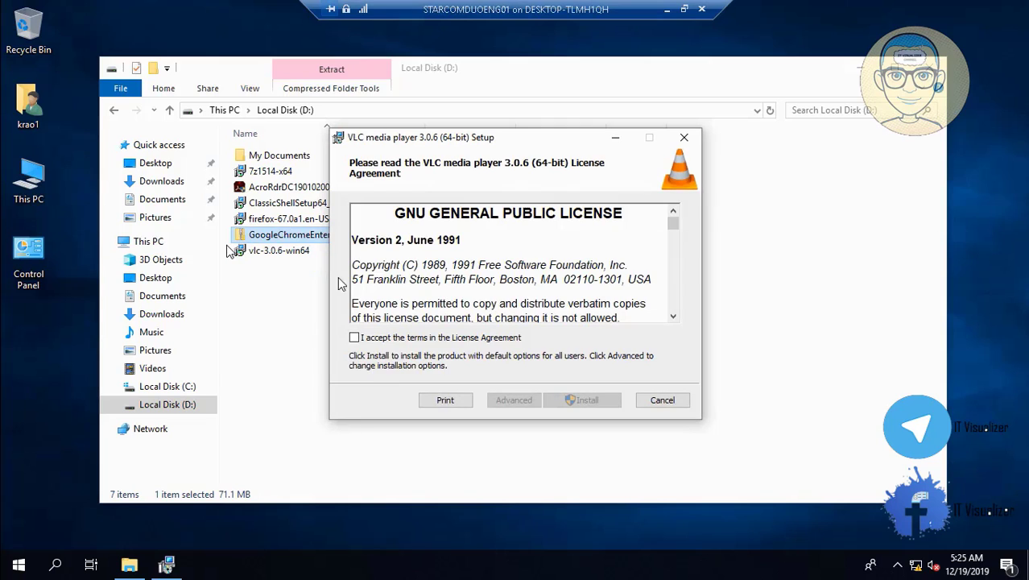
right_click(286, 235)
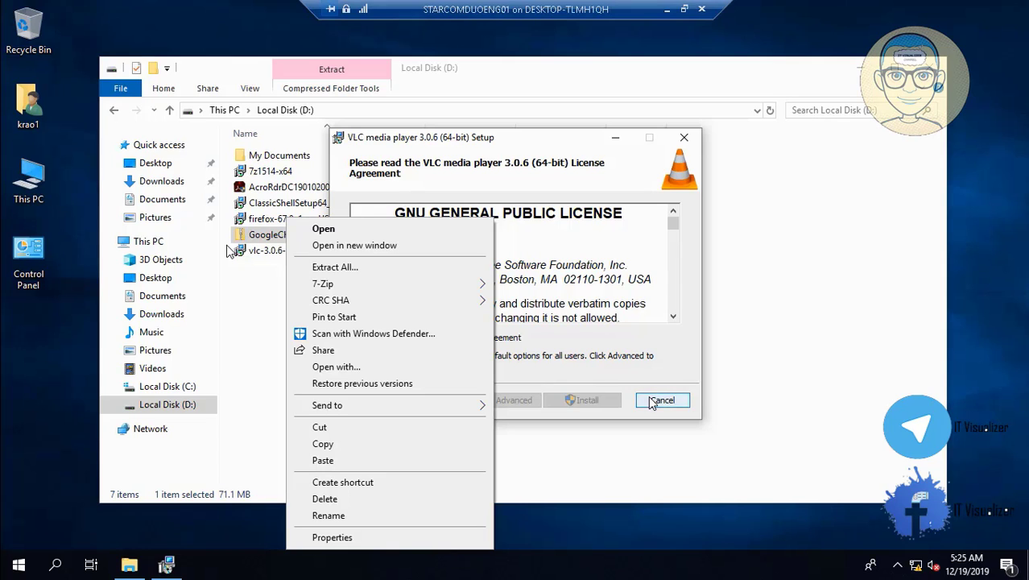
- Extract GoogleChromeEnterpriseBundle64.zip with 7-Zip into a GoogleChromeEnterpriseBundle64 folder on Local Disk (D:)
mouse_move(381, 284)
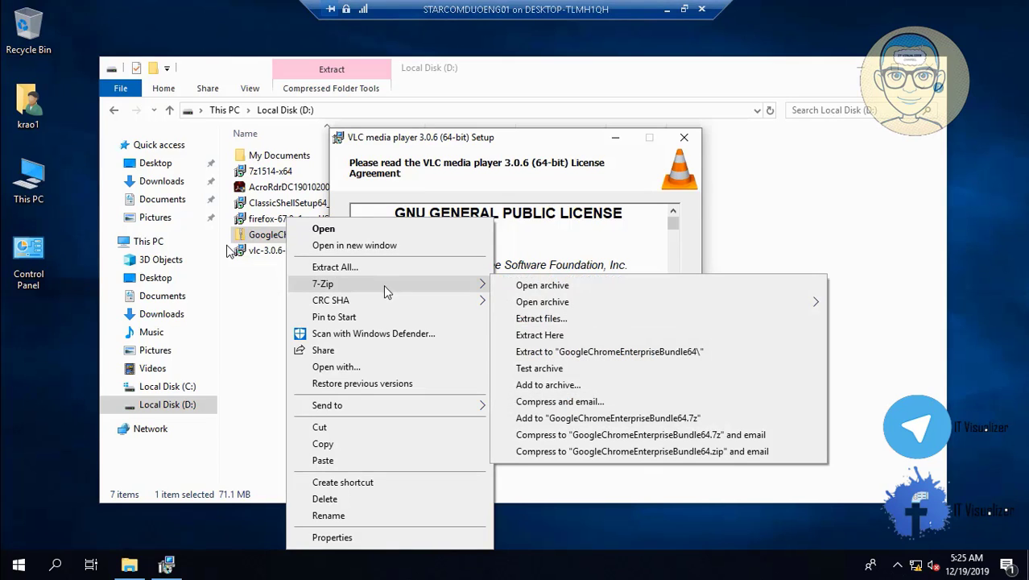
click(562, 353)
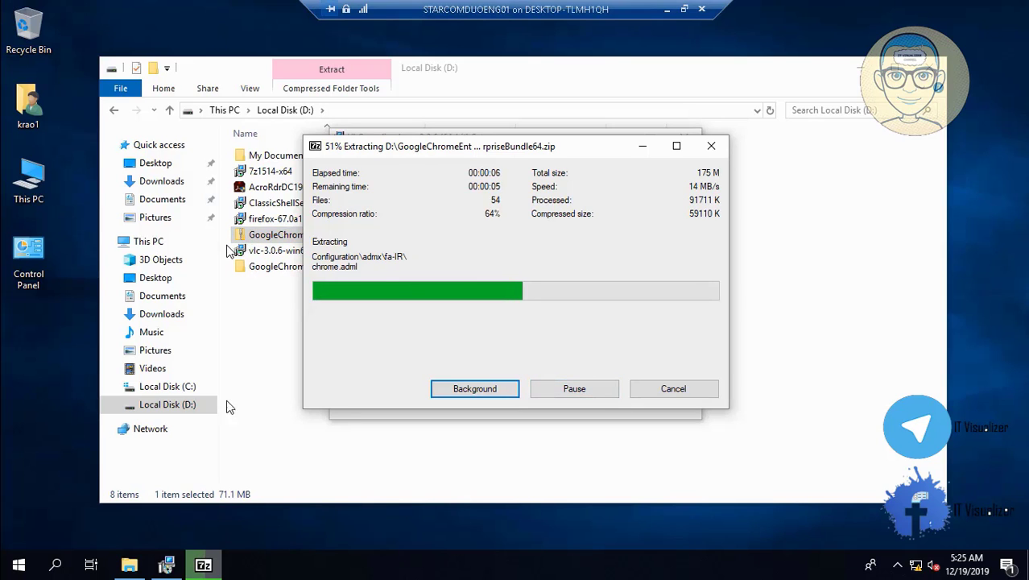
click(167, 563)
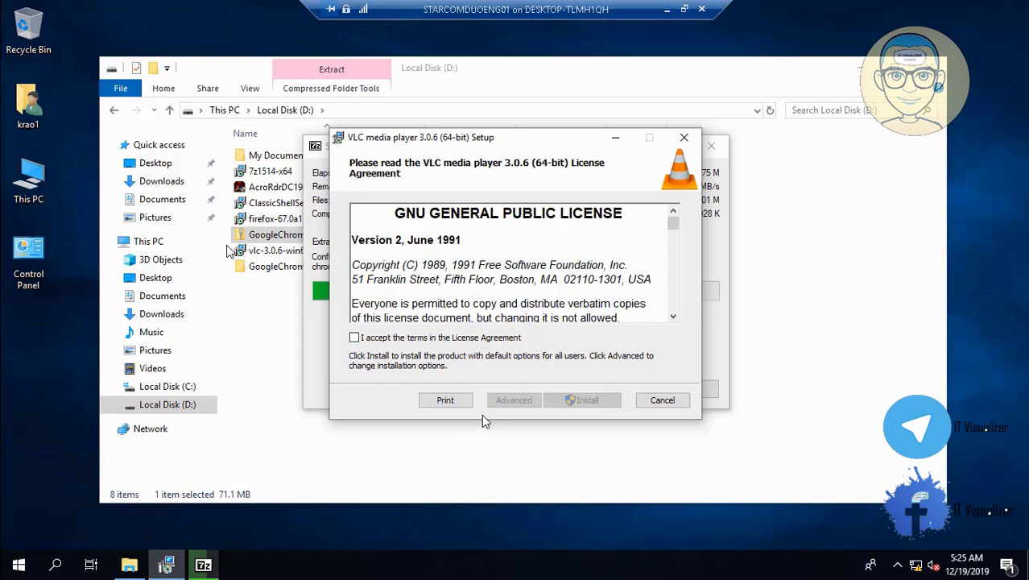
- Accept the VLC 3.0.6 licence, start the install, and approve the UAC prompt
click(355, 338)
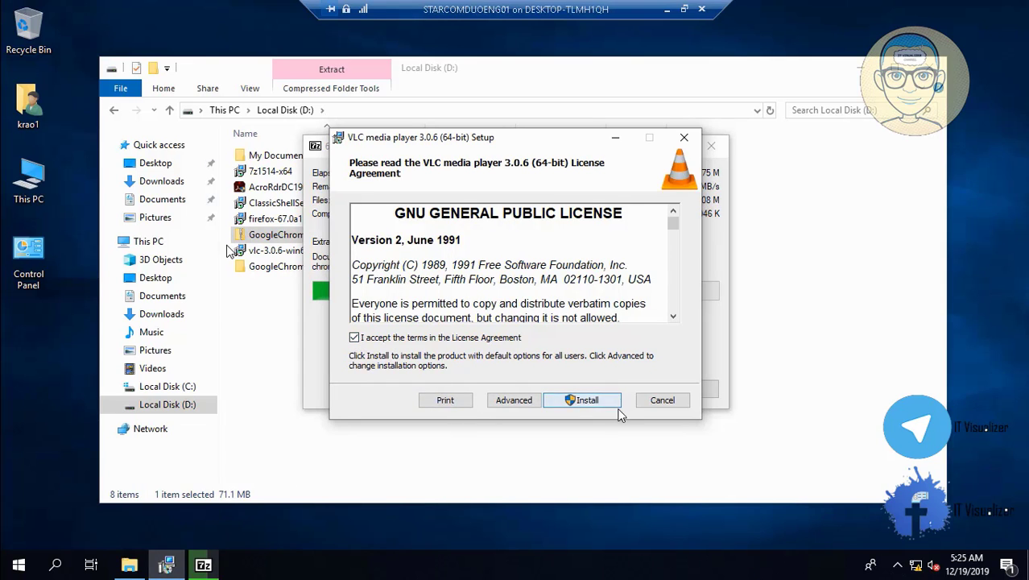
click(600, 405)
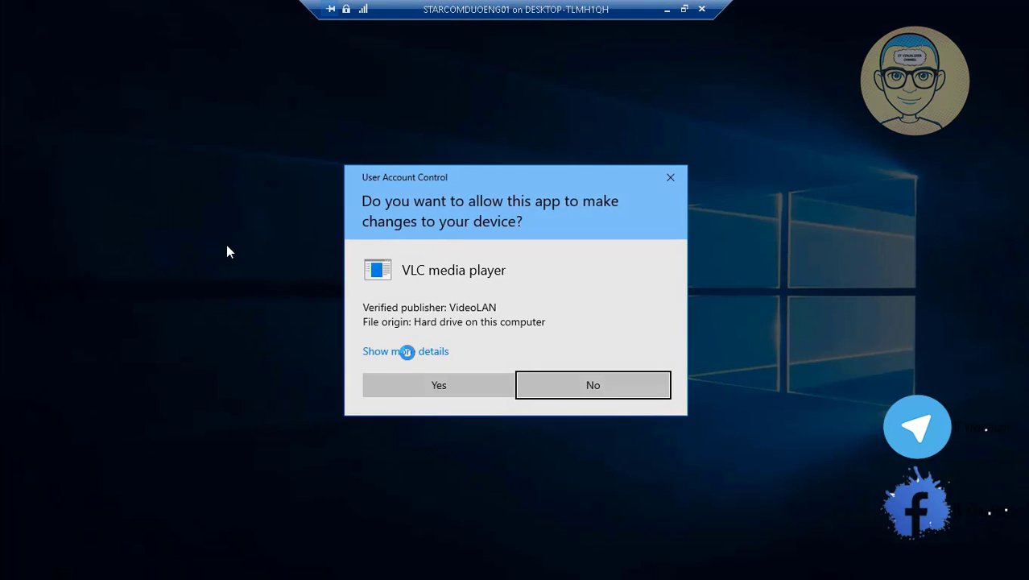
click(418, 384)
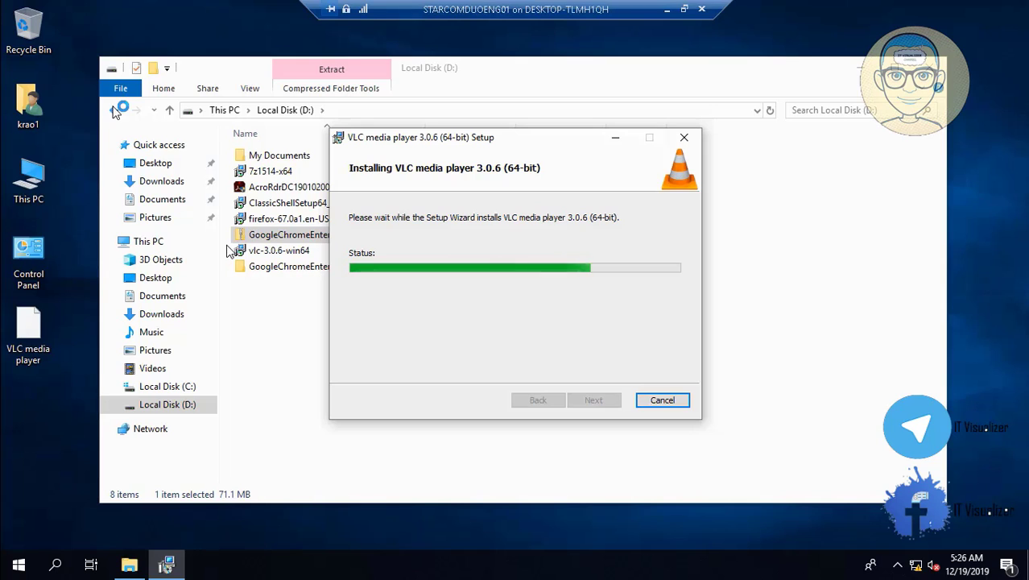
right_click(28, 568)
- Open the ADToolsCollection folder on the \\192.168.1.100 network share via Run
click(83, 492)
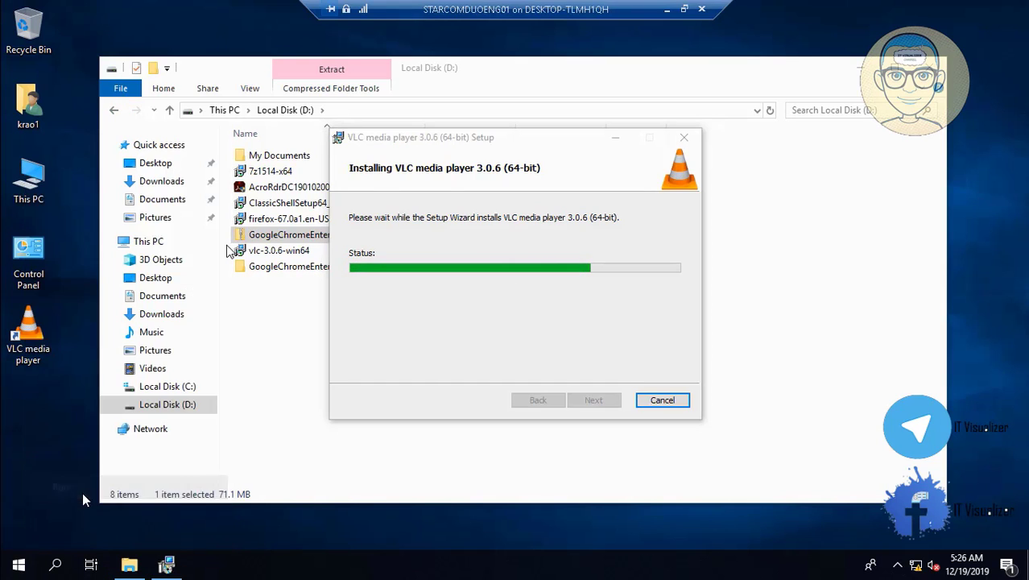
click(132, 519)
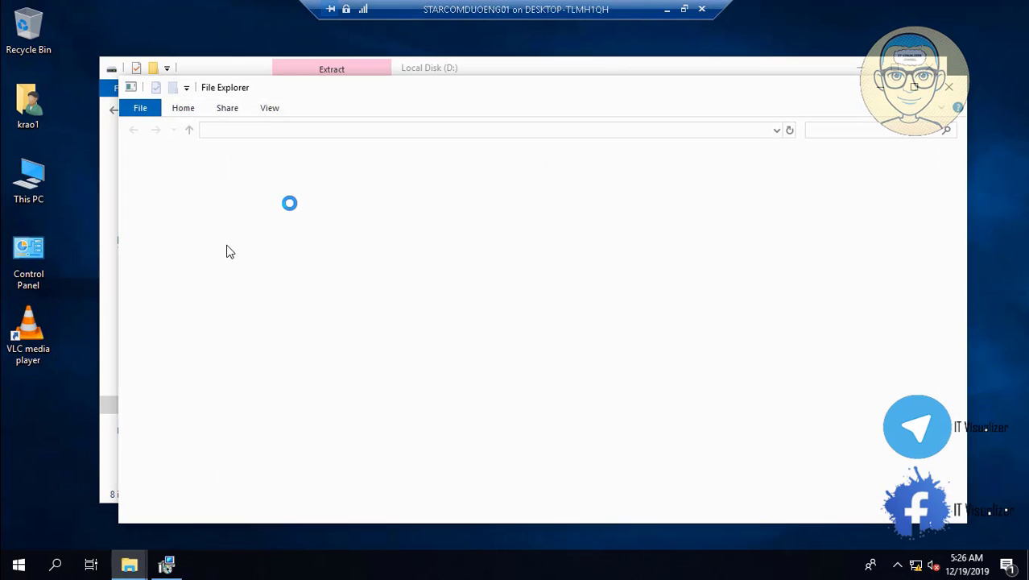
click(306, 176)
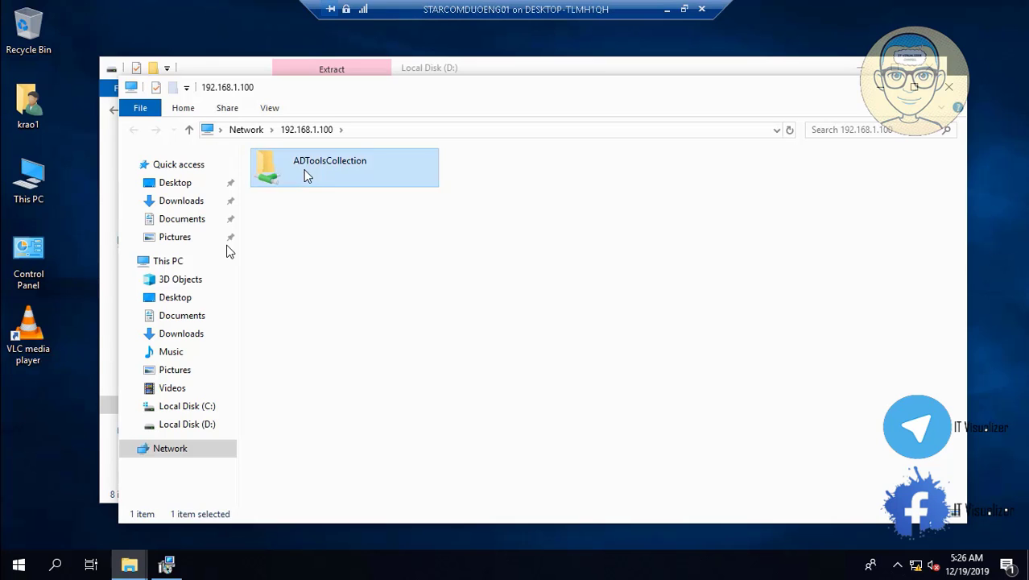
double_click(305, 172)
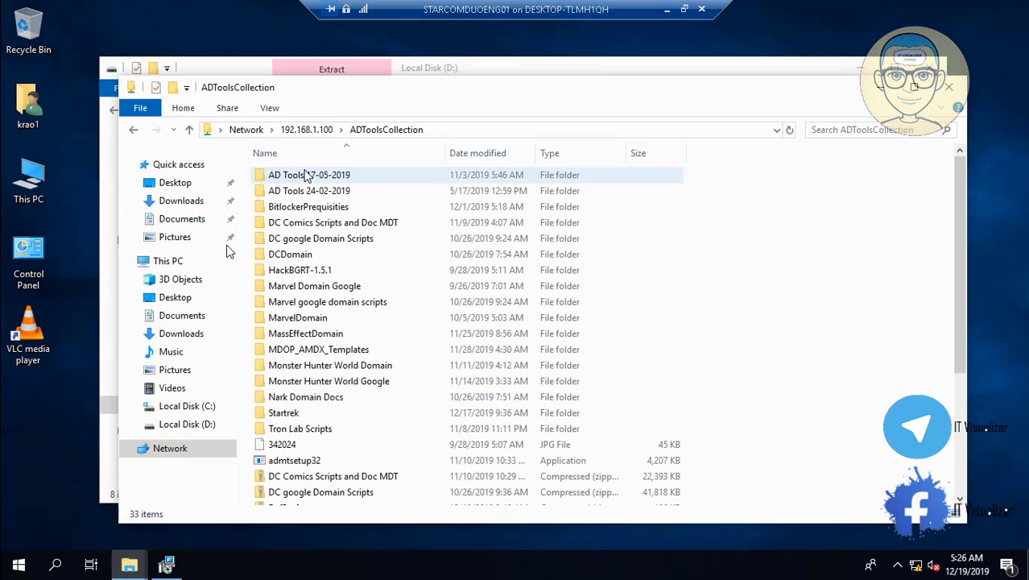
click(956, 483)
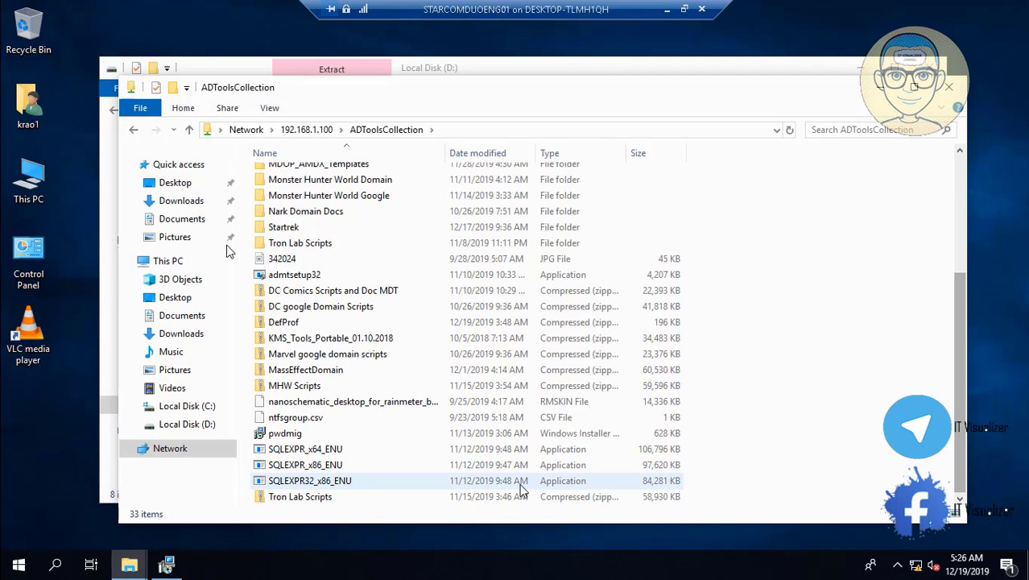
- Copy DefProf.zip from the share and paste it onto Local Disk (D:)
double_click(284, 323)
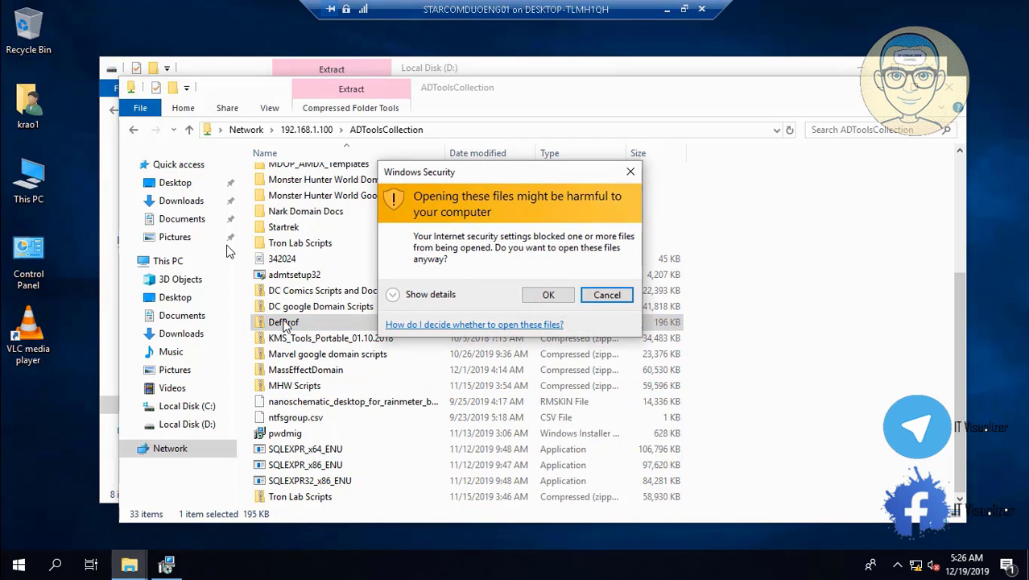
click(606, 294)
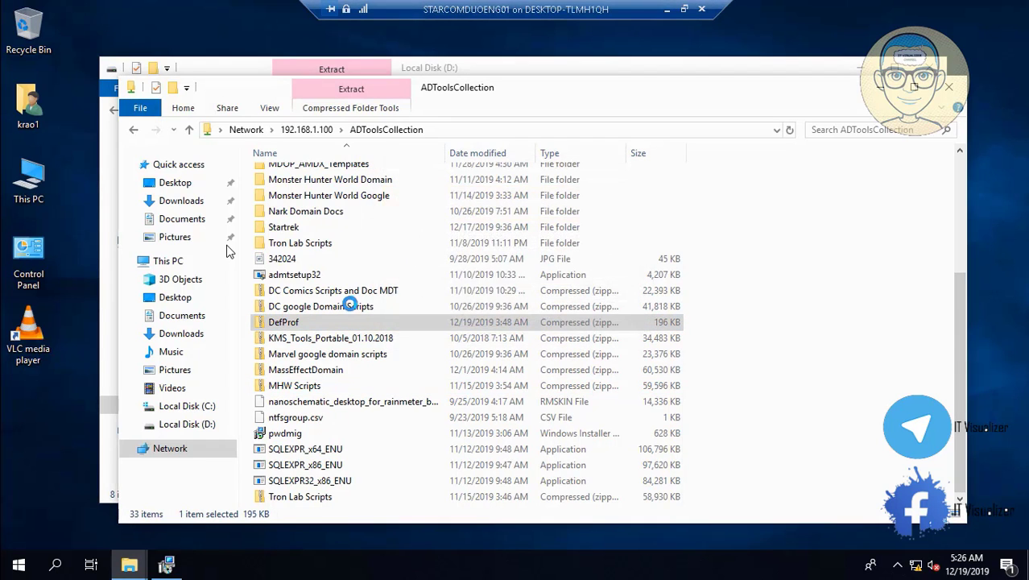
right_click(277, 326)
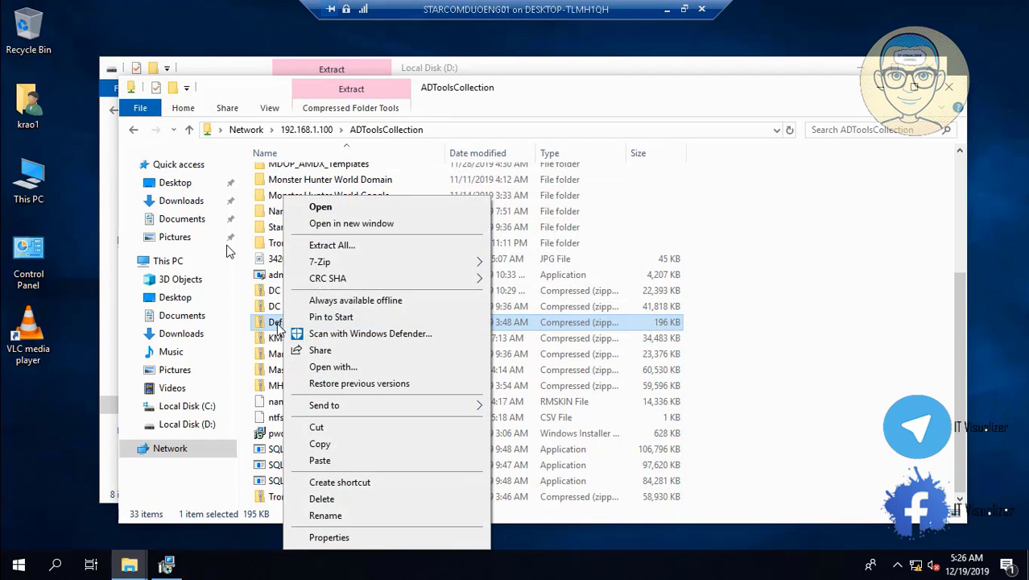
click(357, 446)
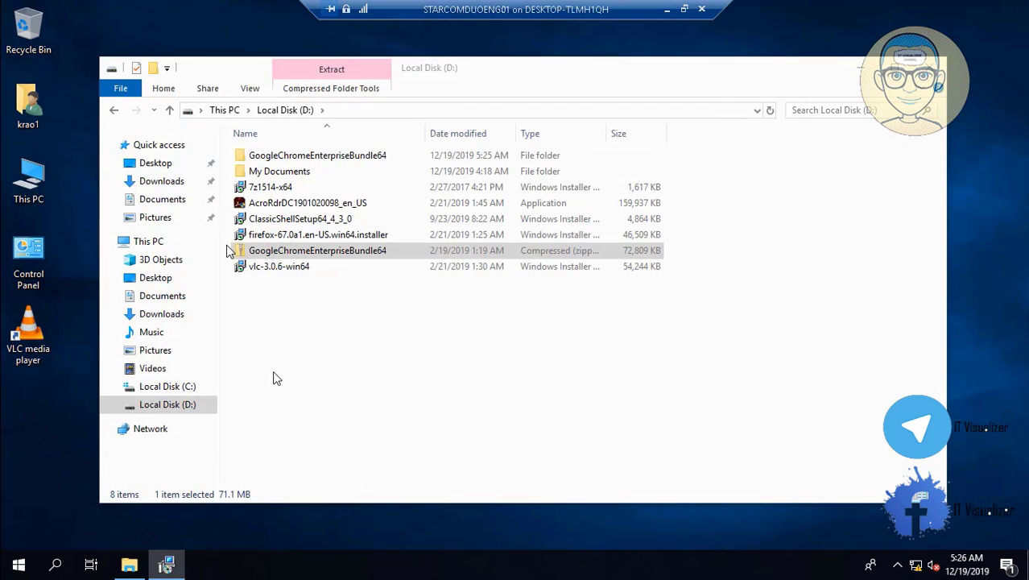
right_click(273, 379)
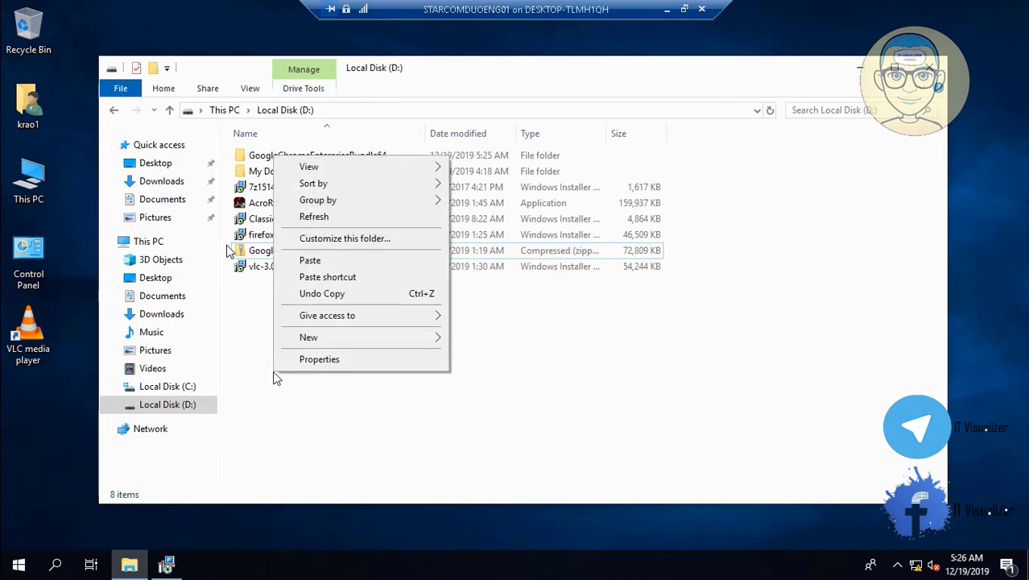
click(347, 261)
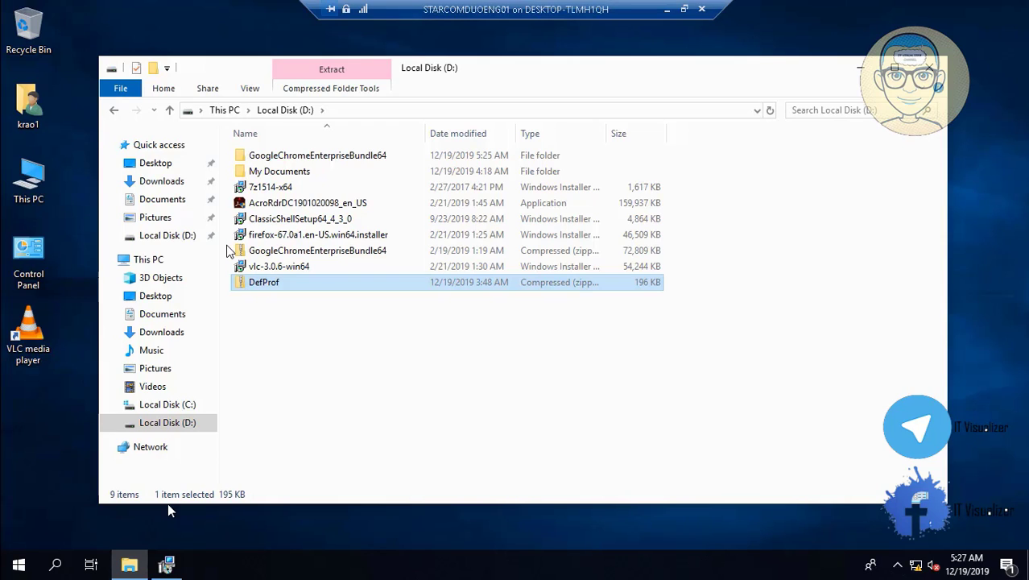
- Check the VLC installation progress and select the Firefox installer on Local Disk (D:) while it runs
click(166, 565)
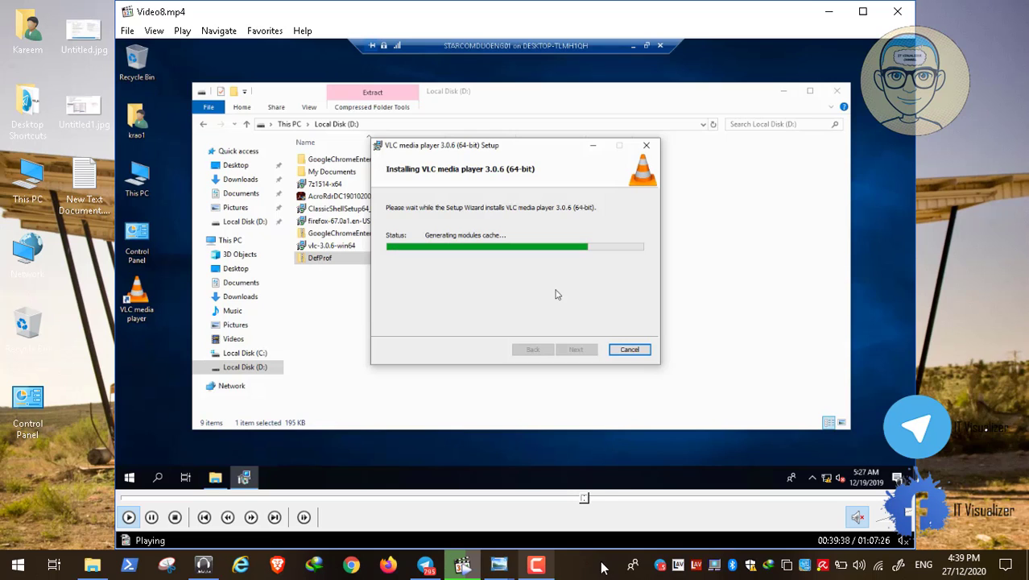
click(536, 564)
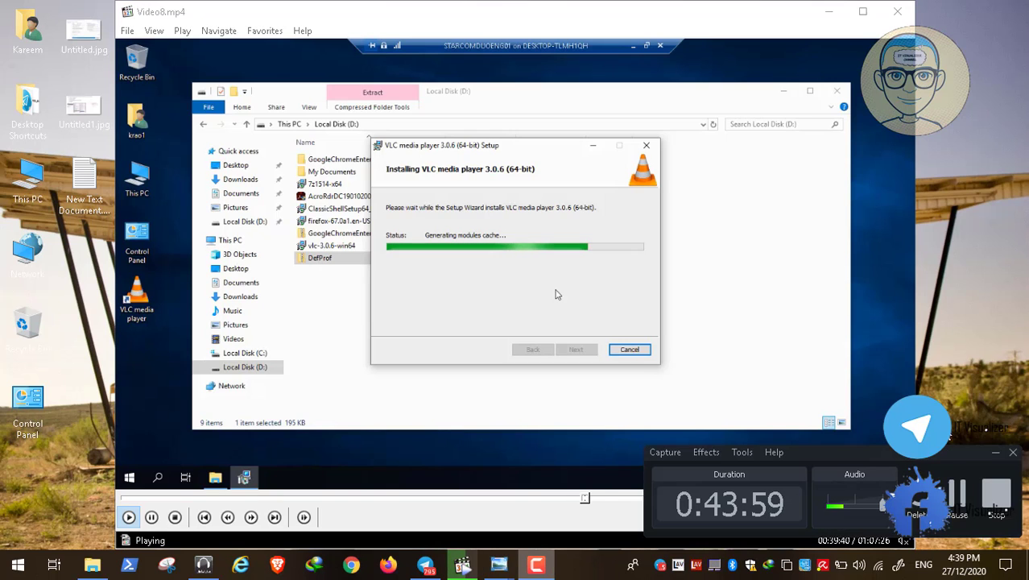
click(995, 453)
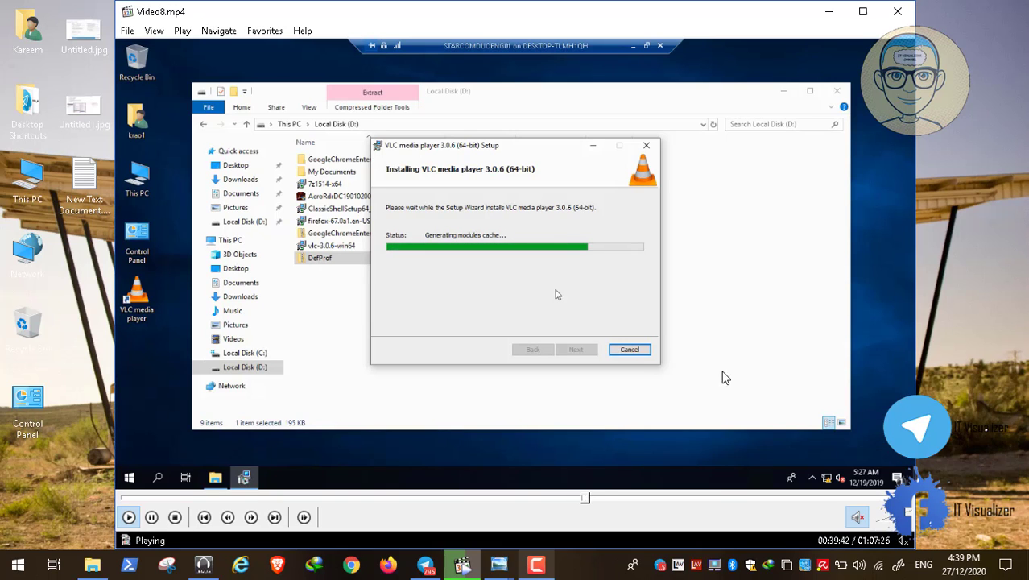
double_click(509, 337)
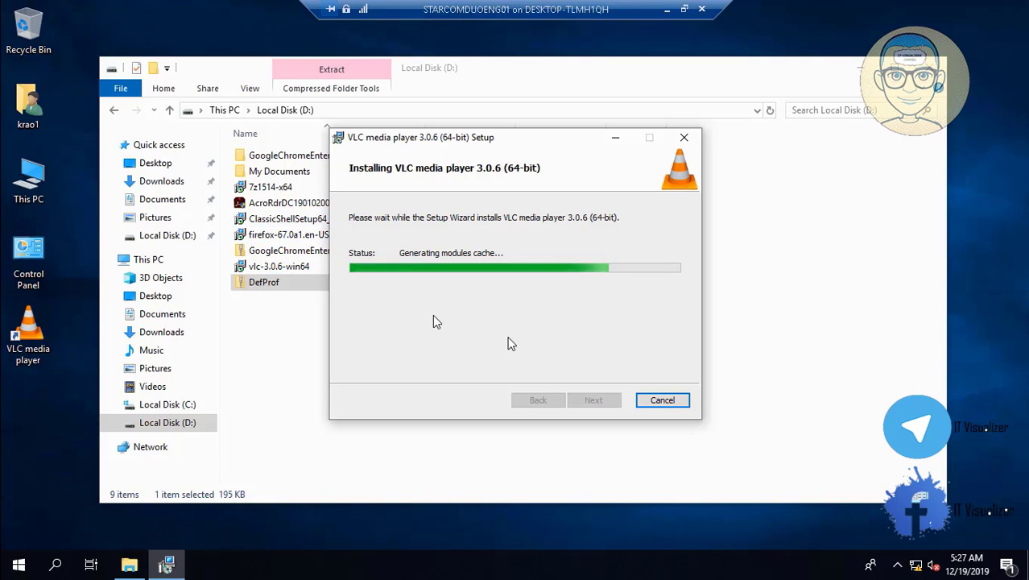
click(292, 239)
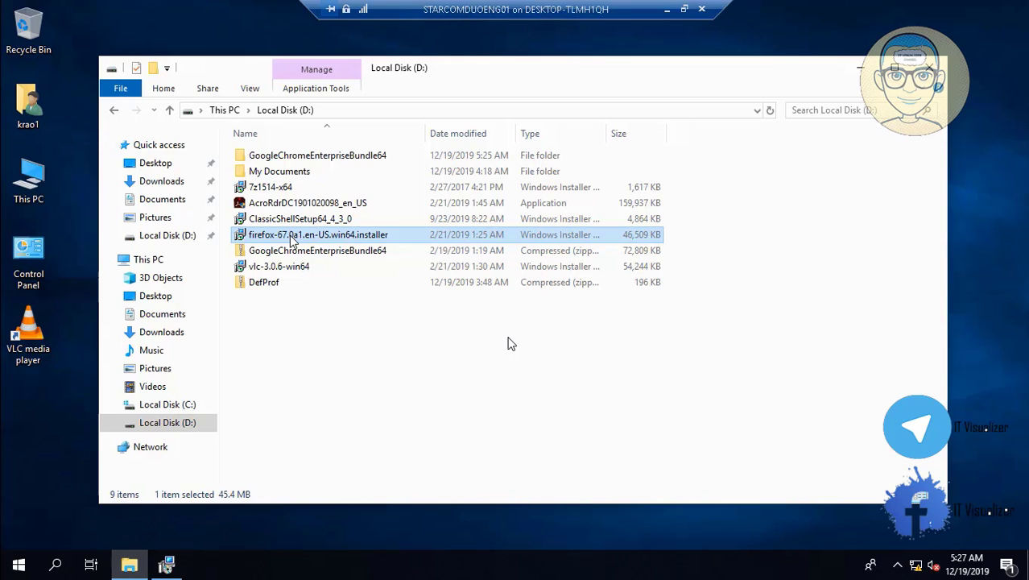
- Finish VLC setup with 'Launch VLC media player when setup exits' unchecked
click(166, 566)
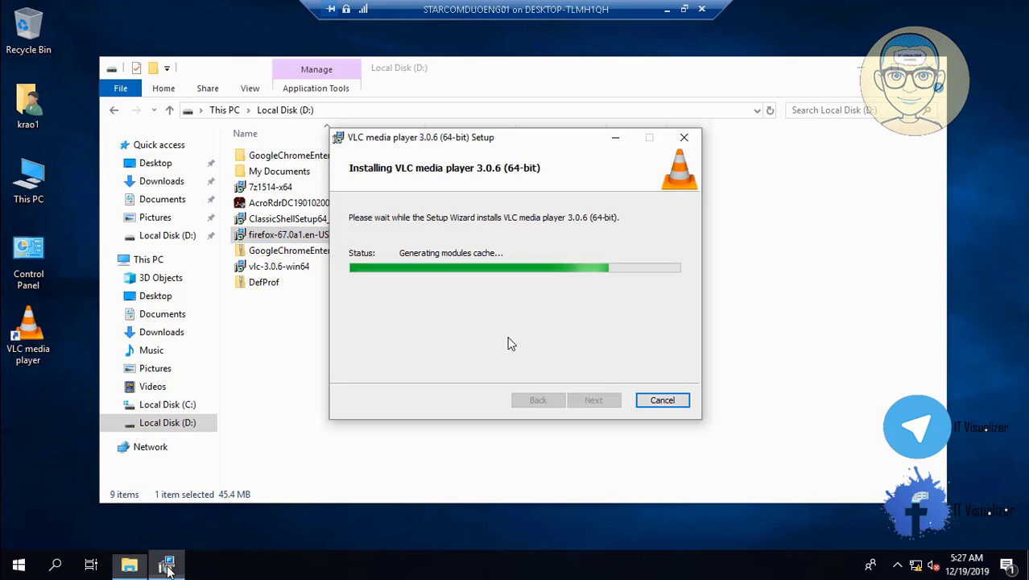
click(668, 10)
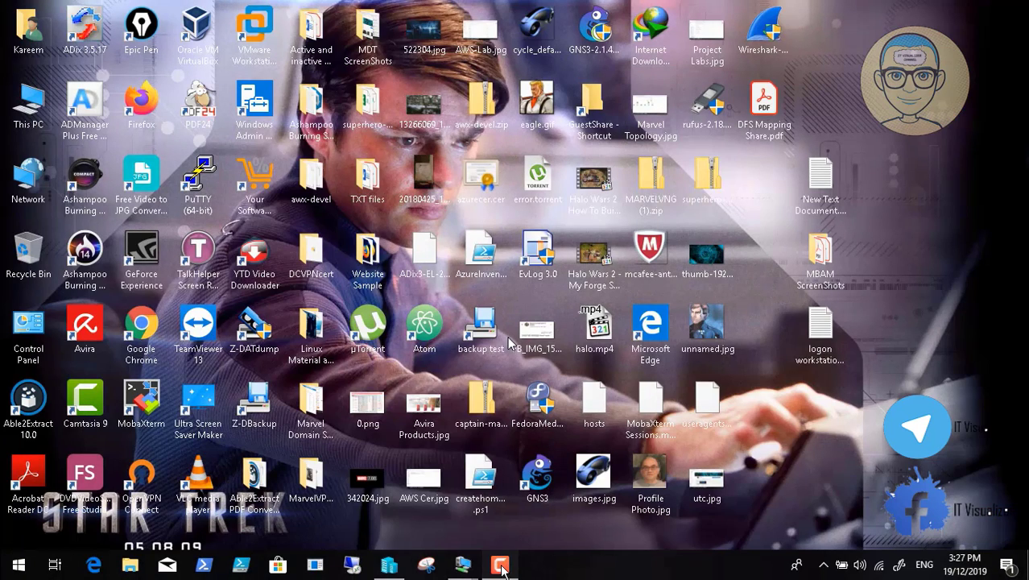
click(958, 501)
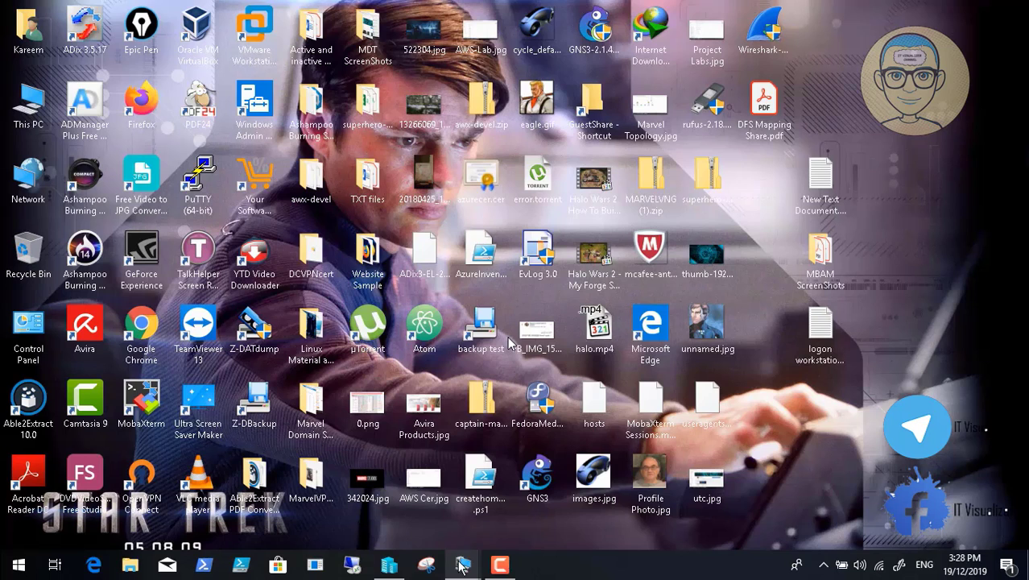
mouse_move(462, 566)
click(536, 488)
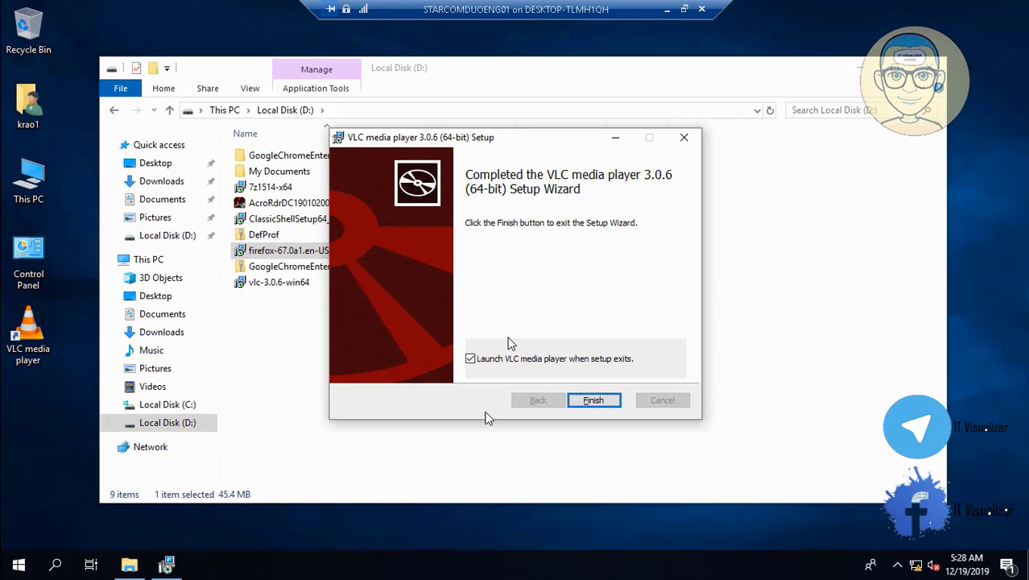
click(470, 358)
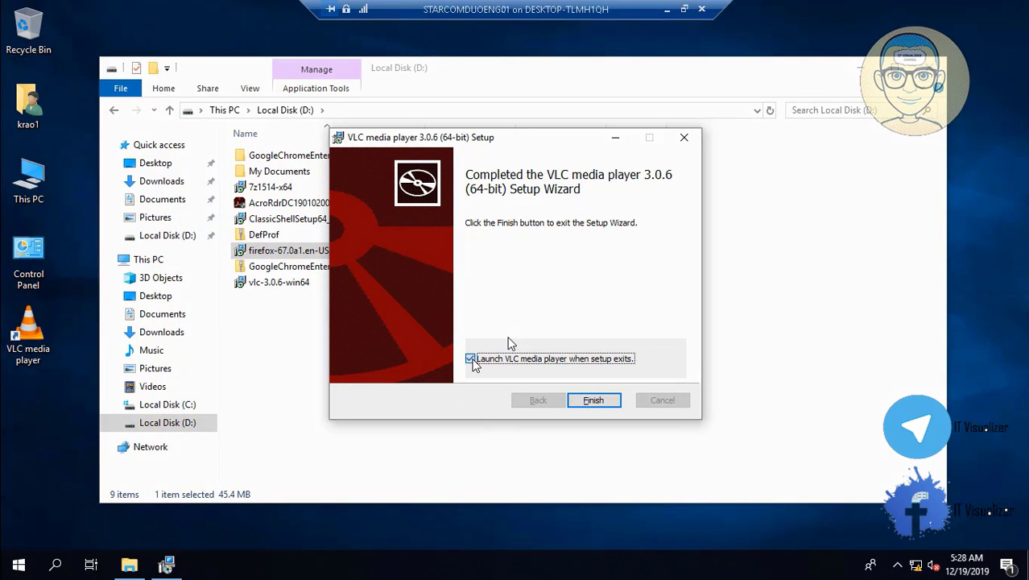
click(593, 401)
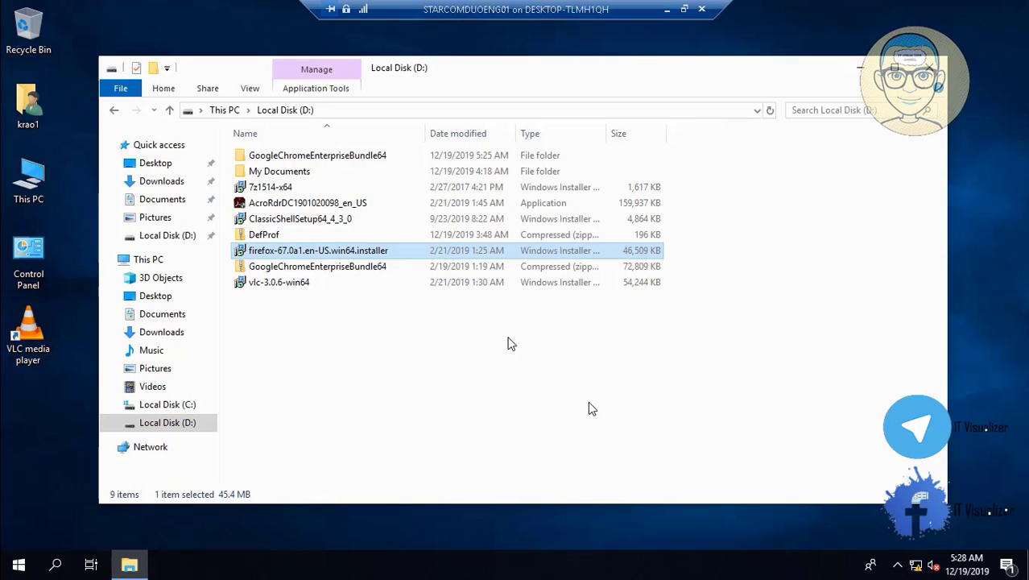
click(282, 220)
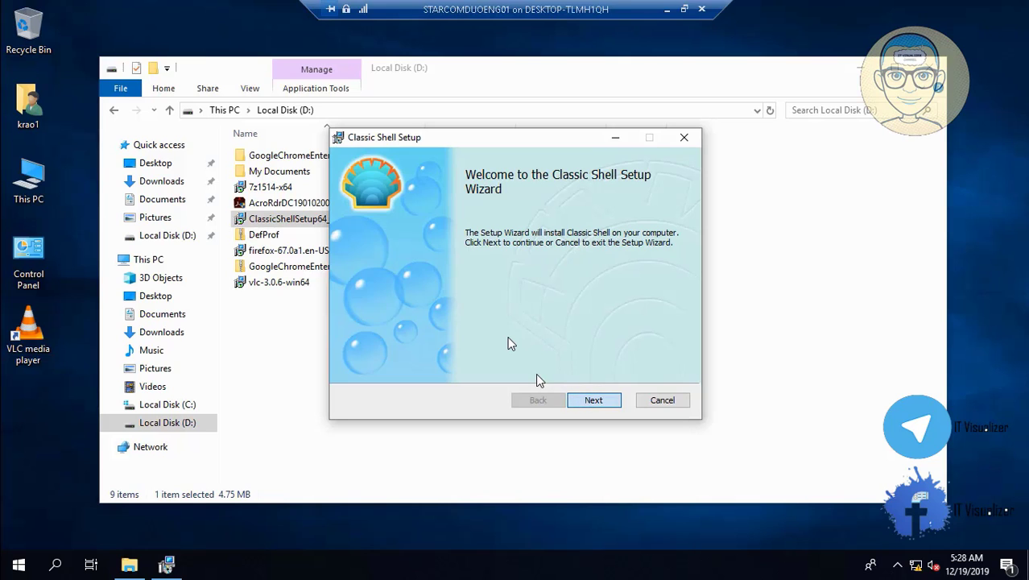
- Install ClassicShellSetup64_4_3_0 with default features, approving UAC and skipping the readme file
click(593, 400)
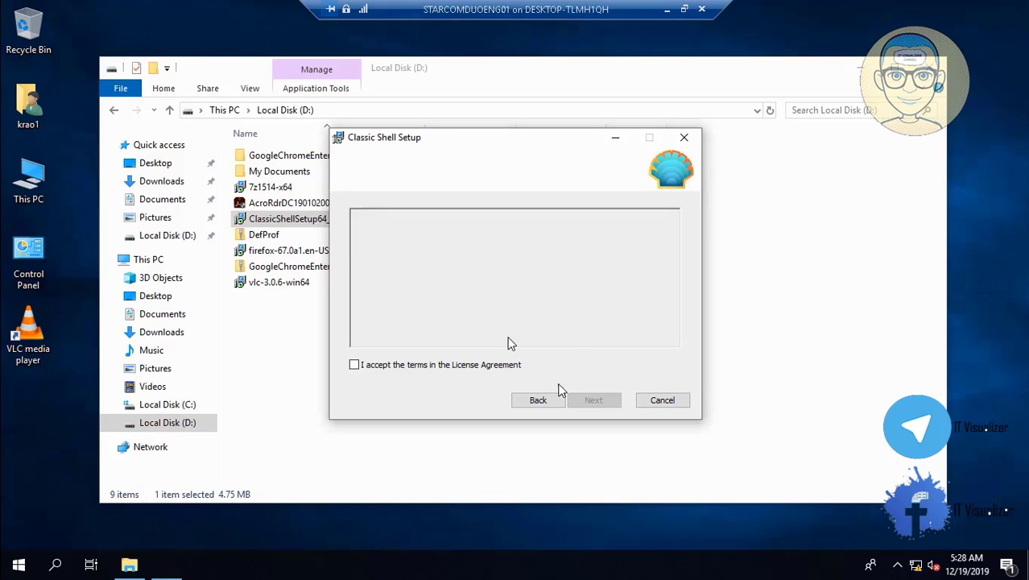
click(359, 365)
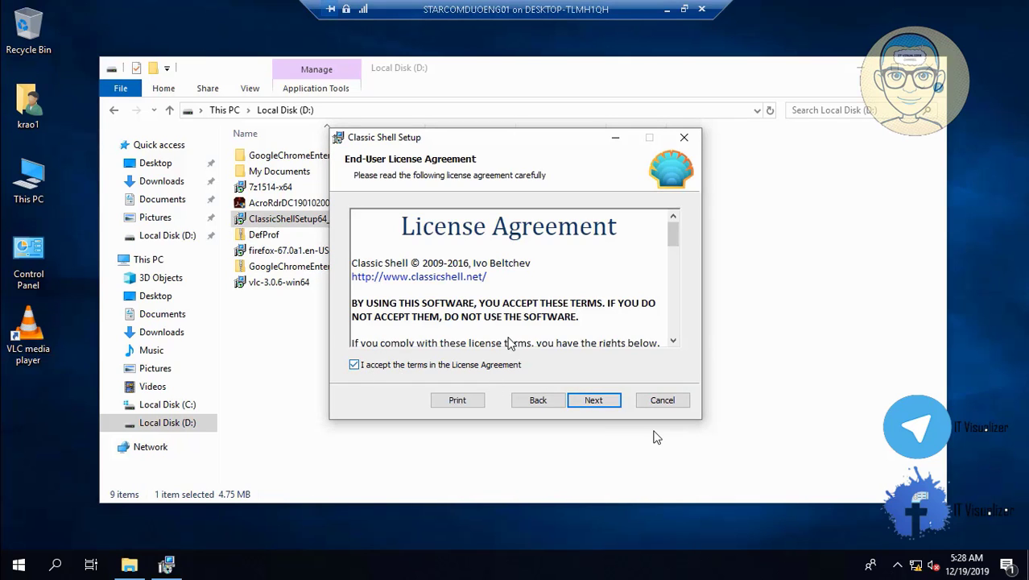
click(600, 401)
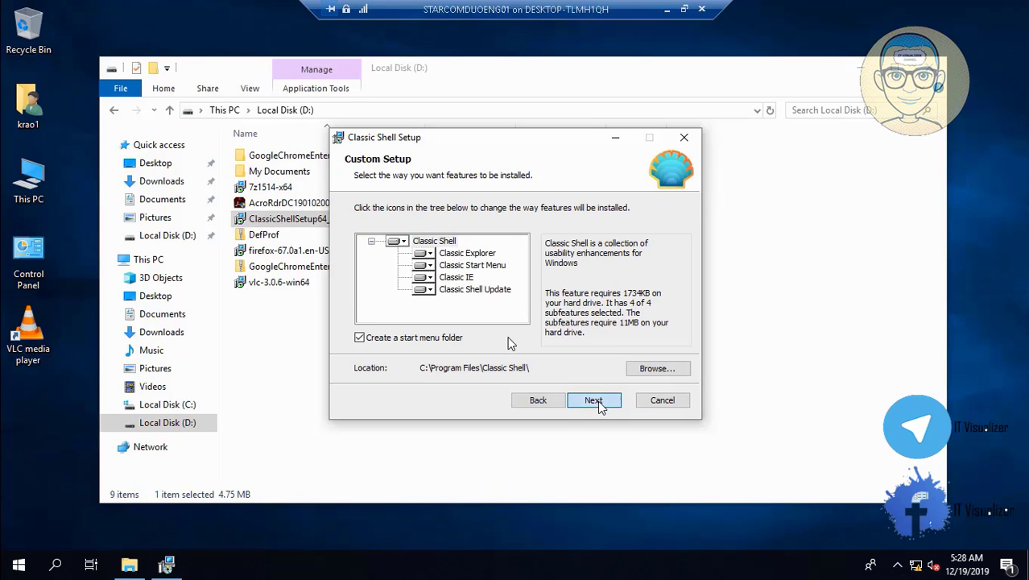
click(600, 401)
click(598, 402)
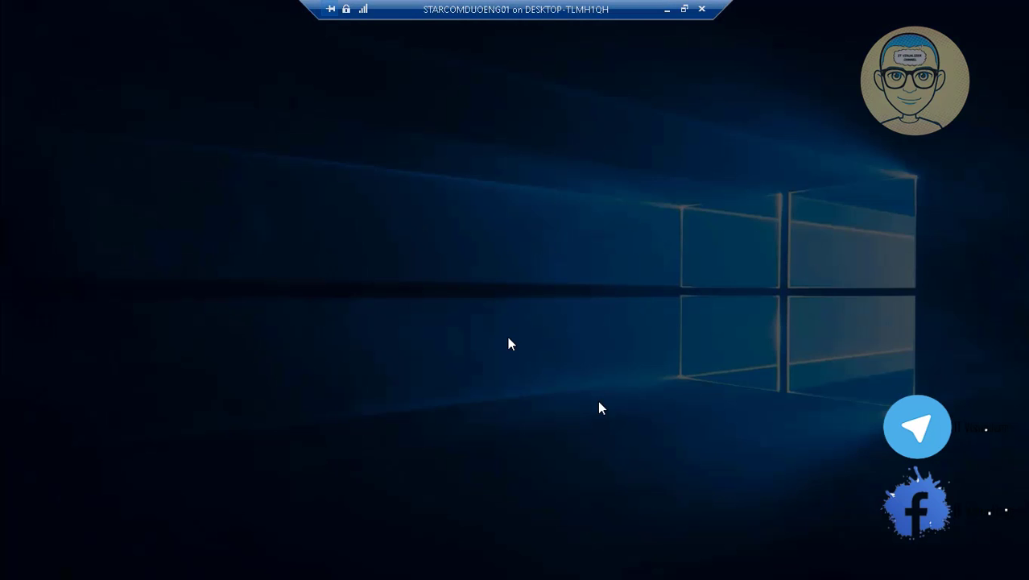
click(485, 386)
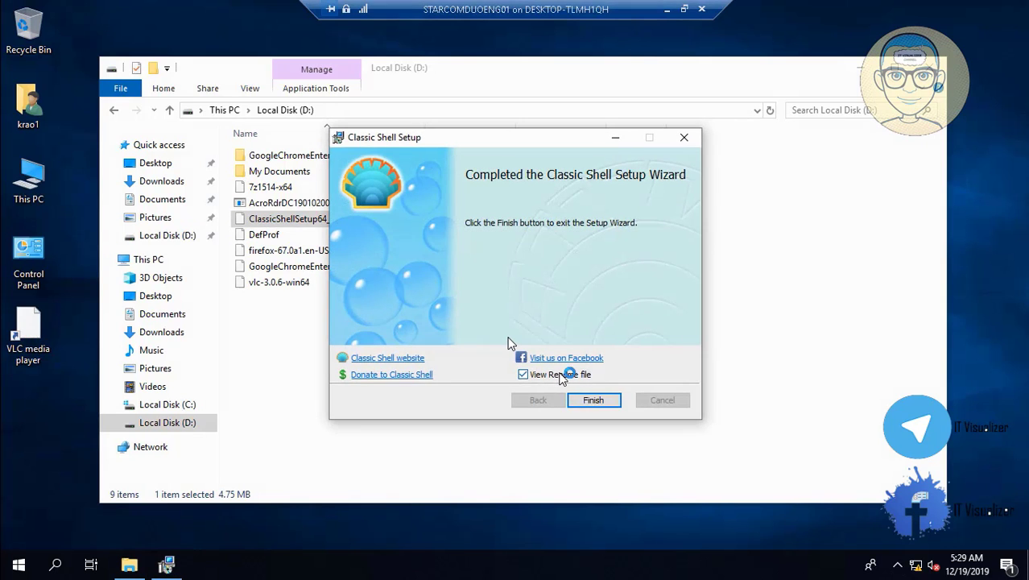
click(525, 376)
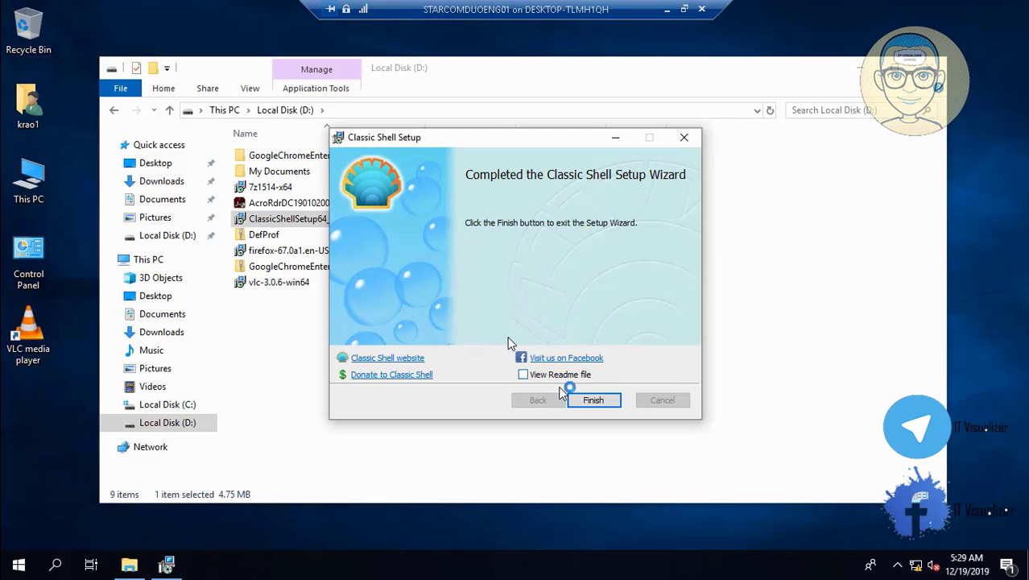
click(594, 400)
click(347, 205)
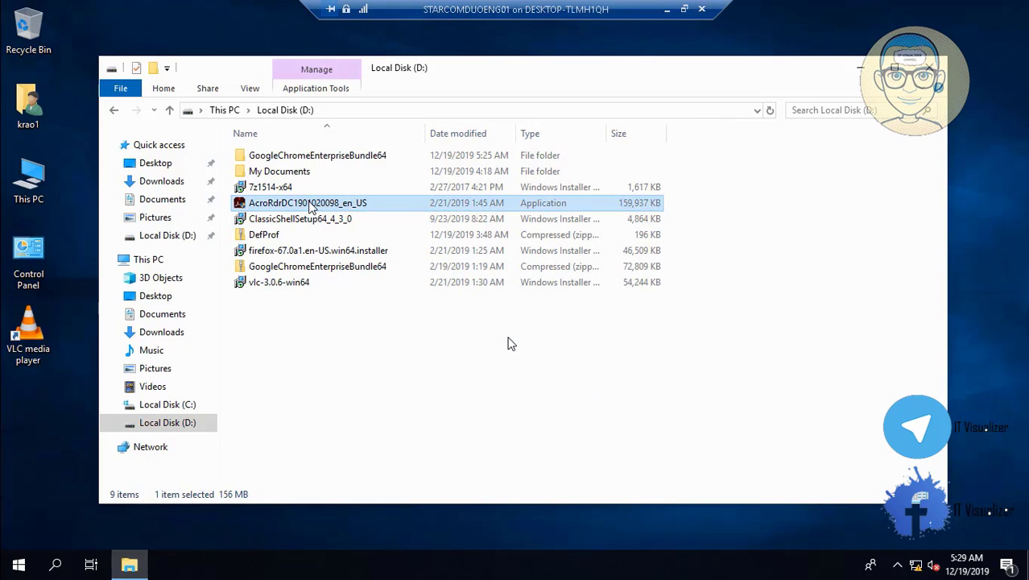
- Launch the firefox-67.0a1 installer, run it past SmartScreen, and approve the UAC prompt
click(296, 255)
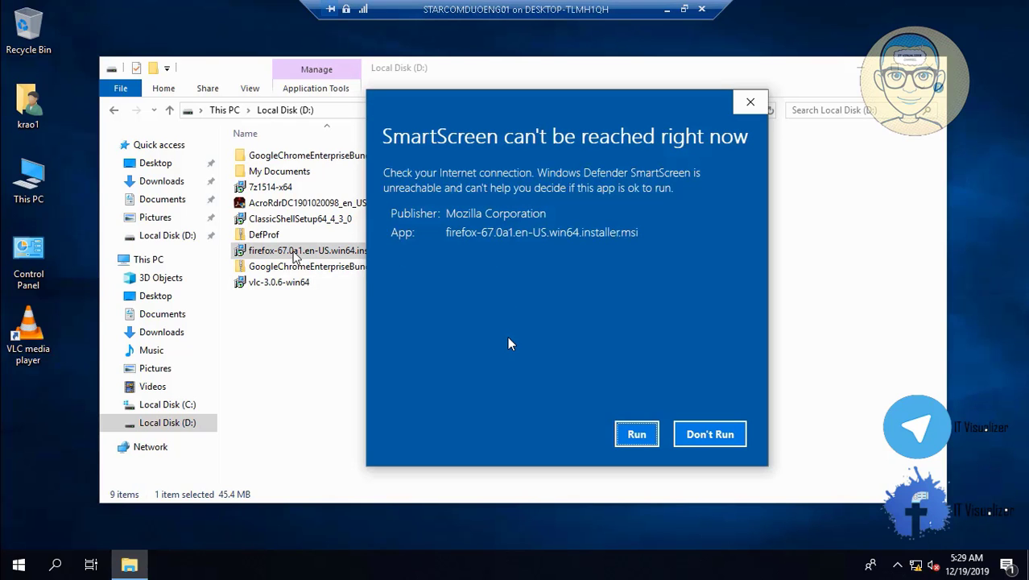
click(635, 435)
click(636, 436)
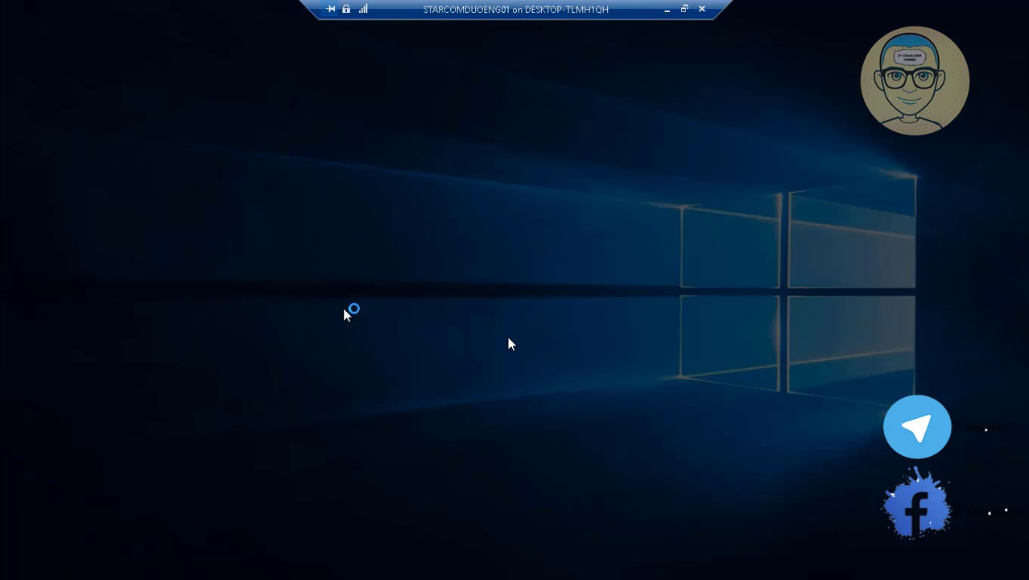
click(423, 384)
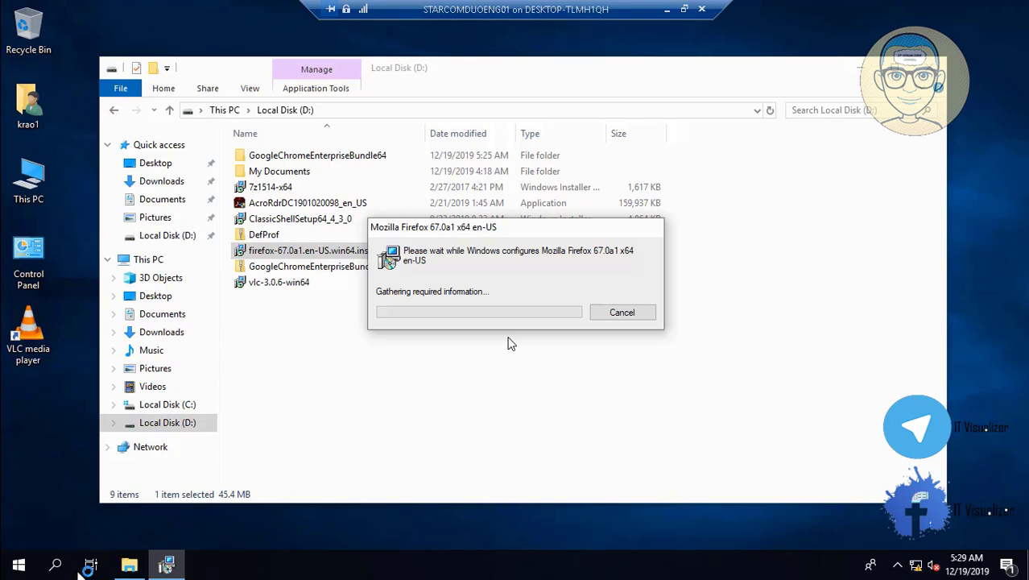
- Open the Classic Start Menu settings and close them without changes
right_click(23, 566)
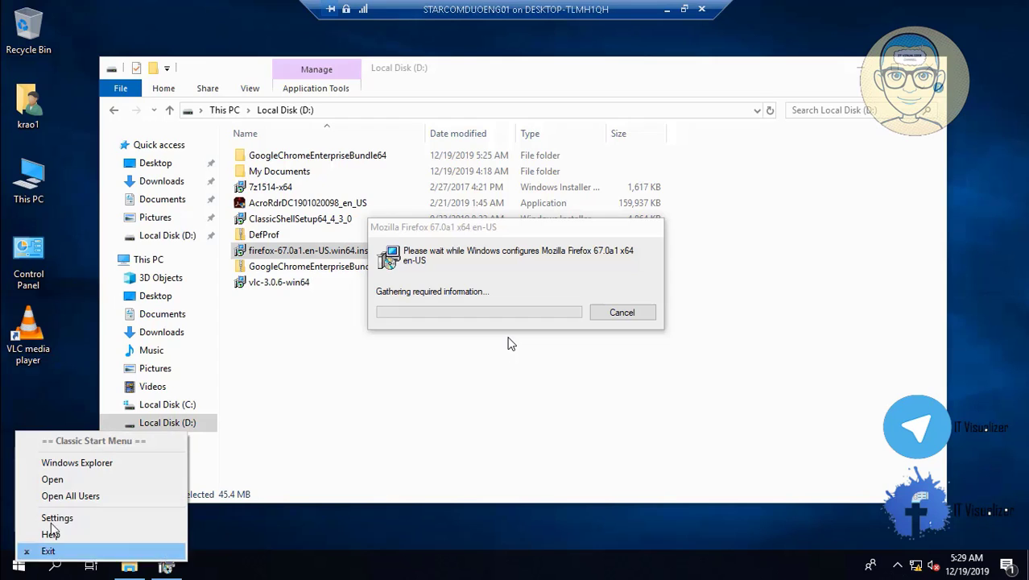
click(420, 457)
click(12, 576)
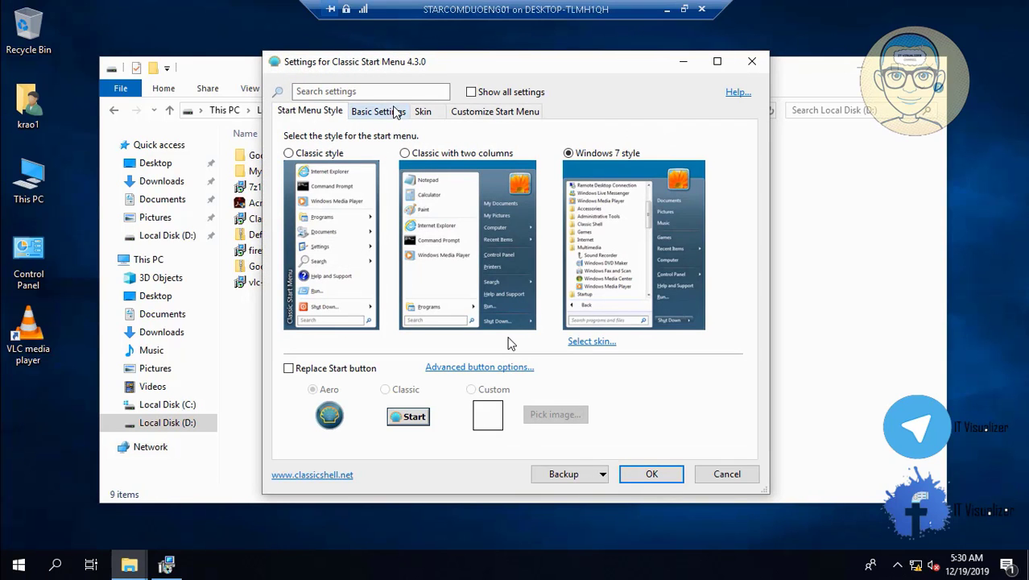
click(637, 475)
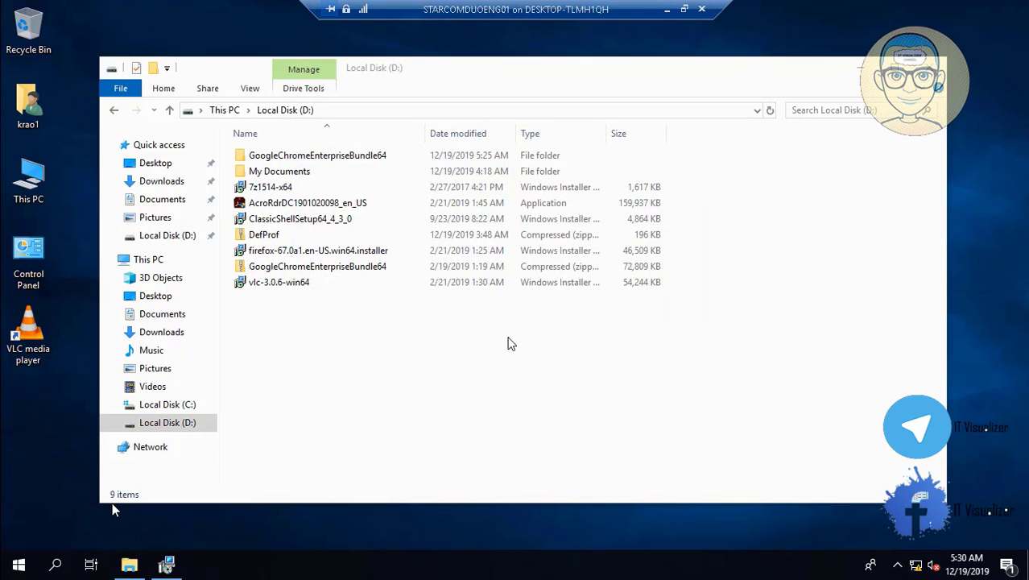
- Enable 'Right click opens Win+X menu' on the Controls tab with Show all settings, and confirm
right_click(20, 565)
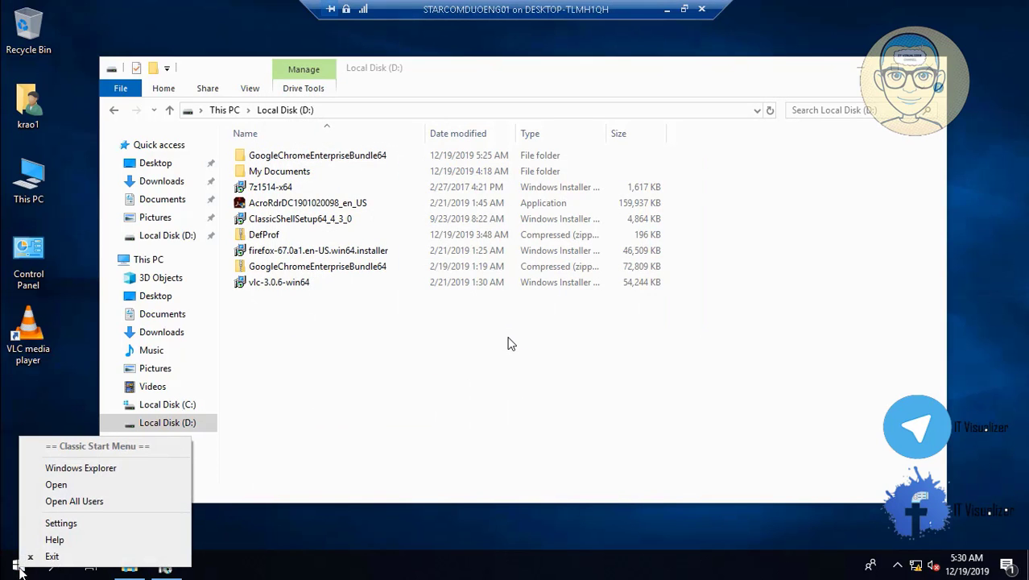
click(64, 523)
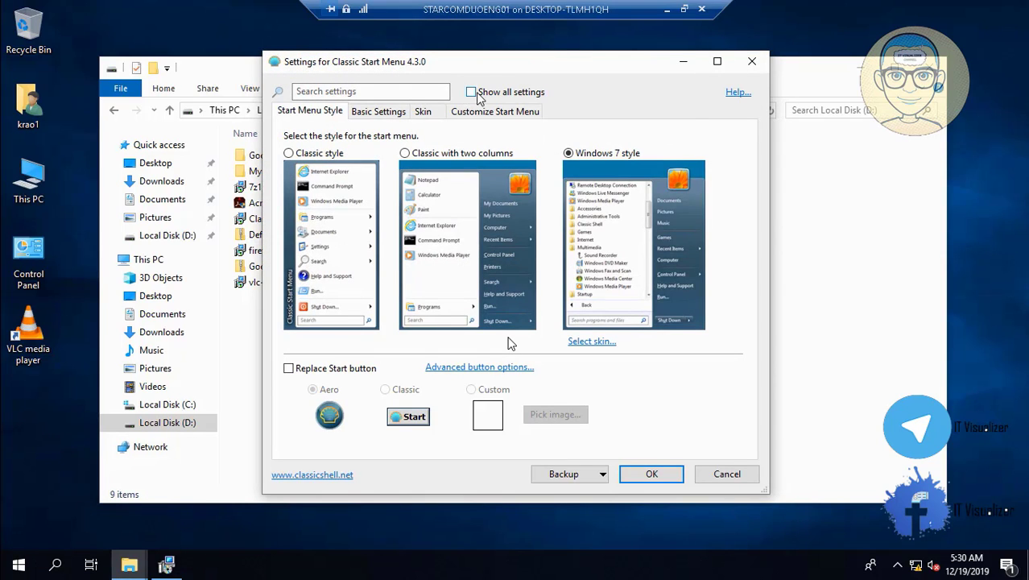
click(470, 93)
click(388, 129)
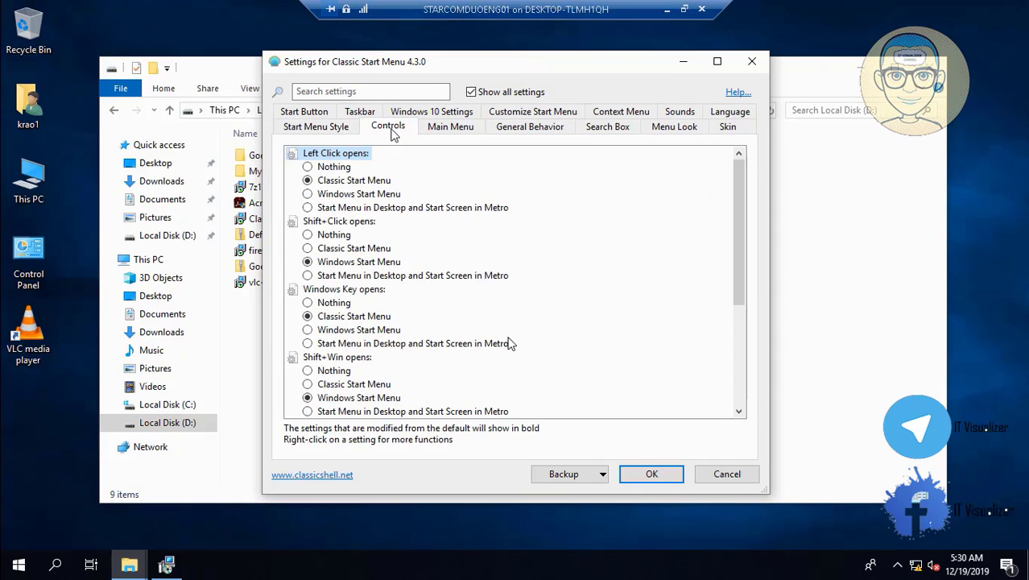
scroll(750, 396, down, 4)
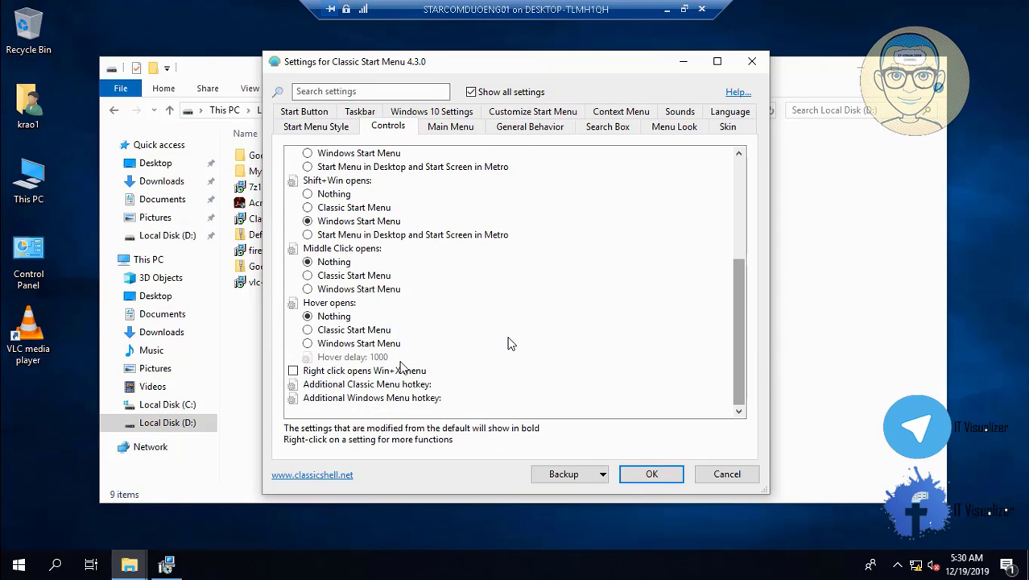
click(293, 371)
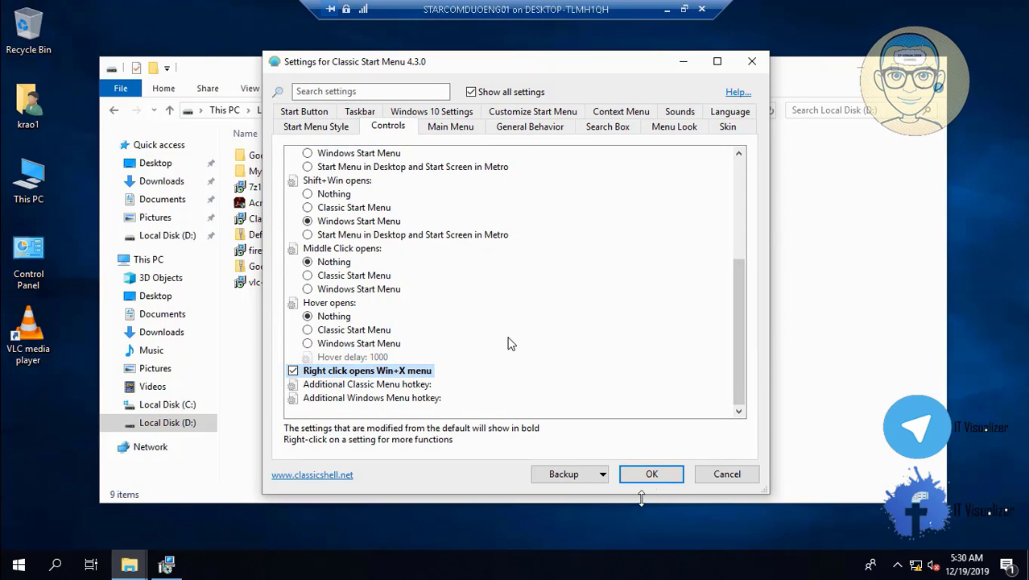
click(652, 475)
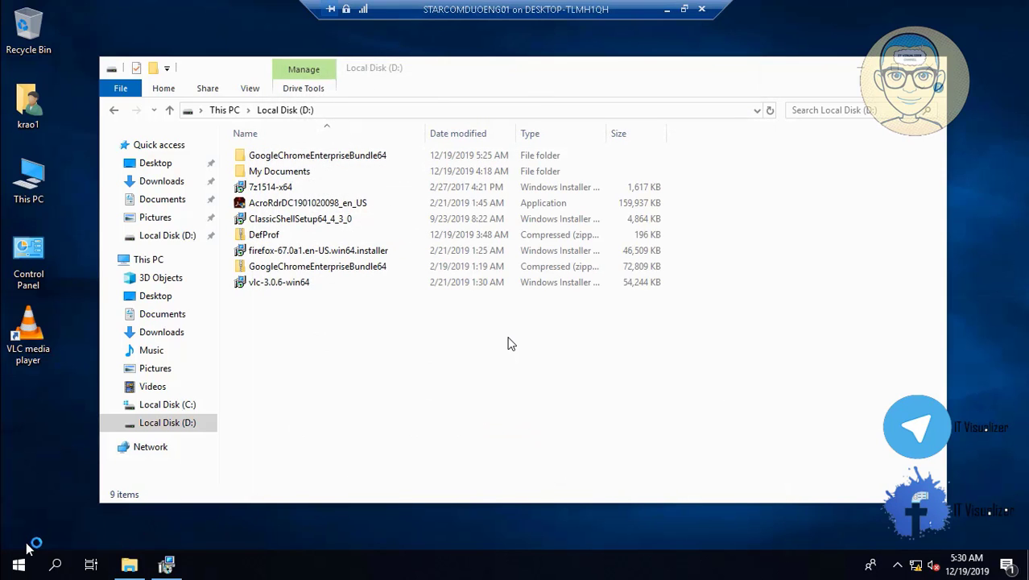
- Navigate to ADToolsCollection > AD Tools 17-05-2019 on \\192.168.1.100 via Win+X > Run
right_click(13, 568)
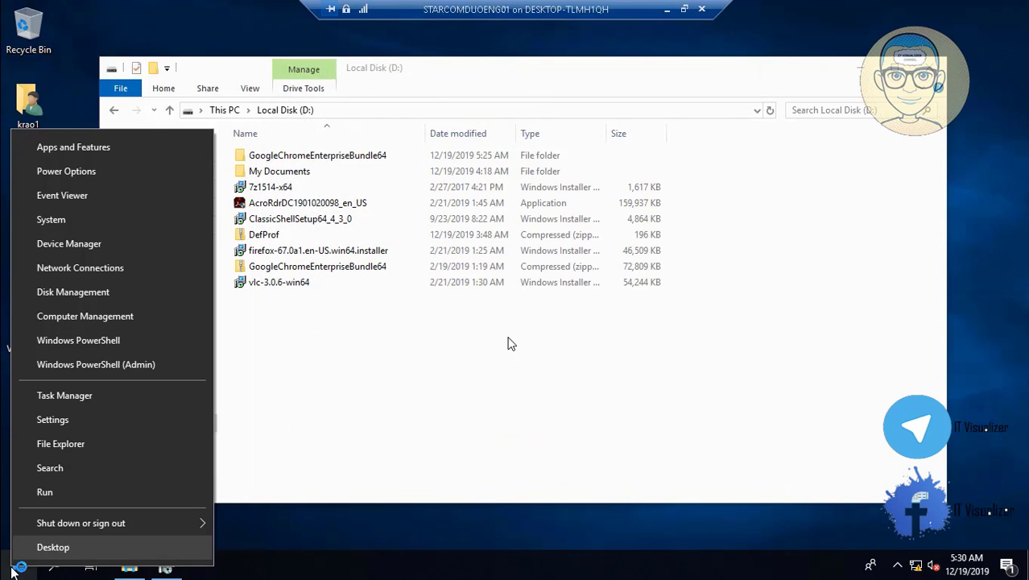
click(78, 492)
click(134, 517)
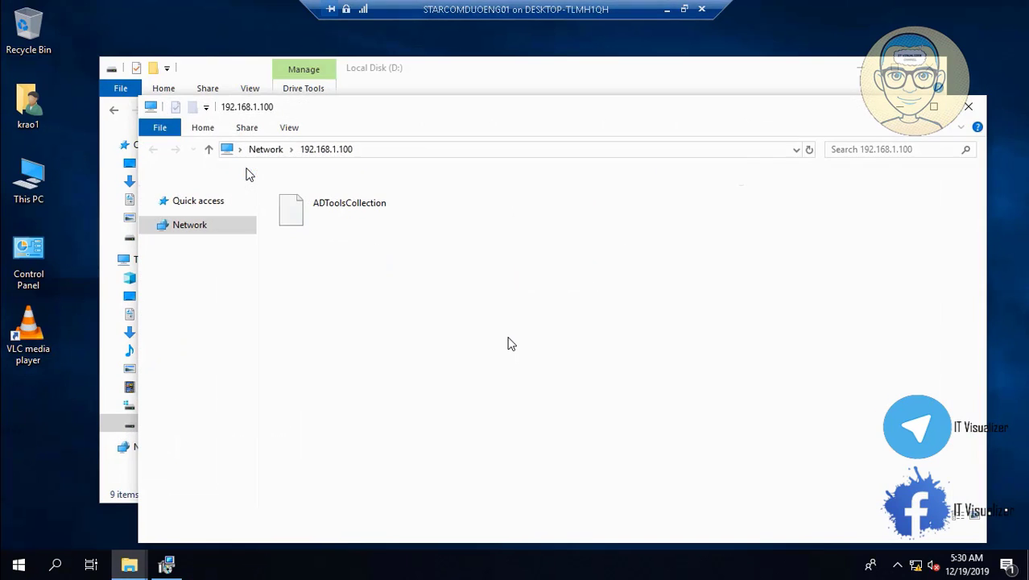
click(296, 214)
double_click(297, 213)
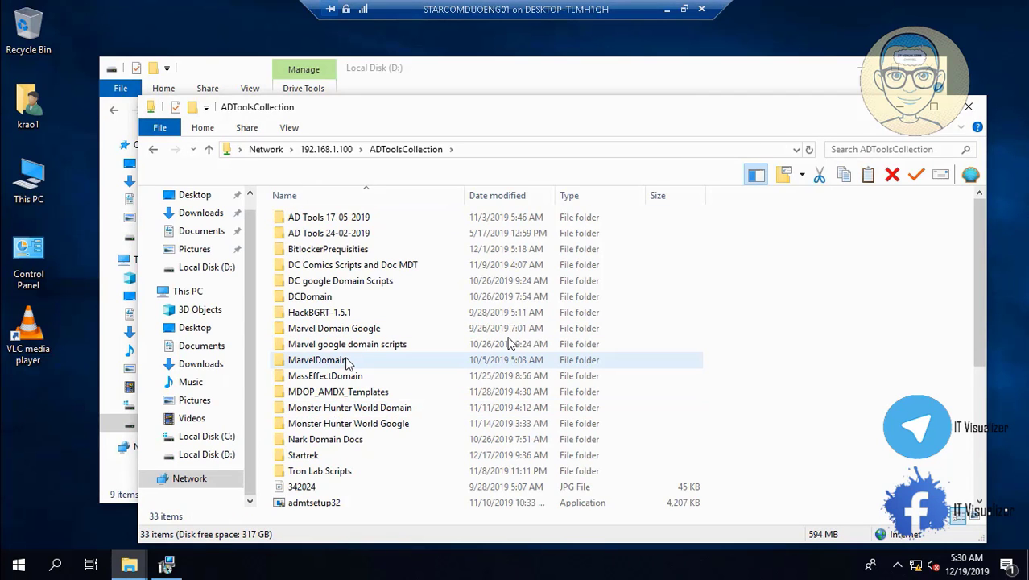
click(353, 237)
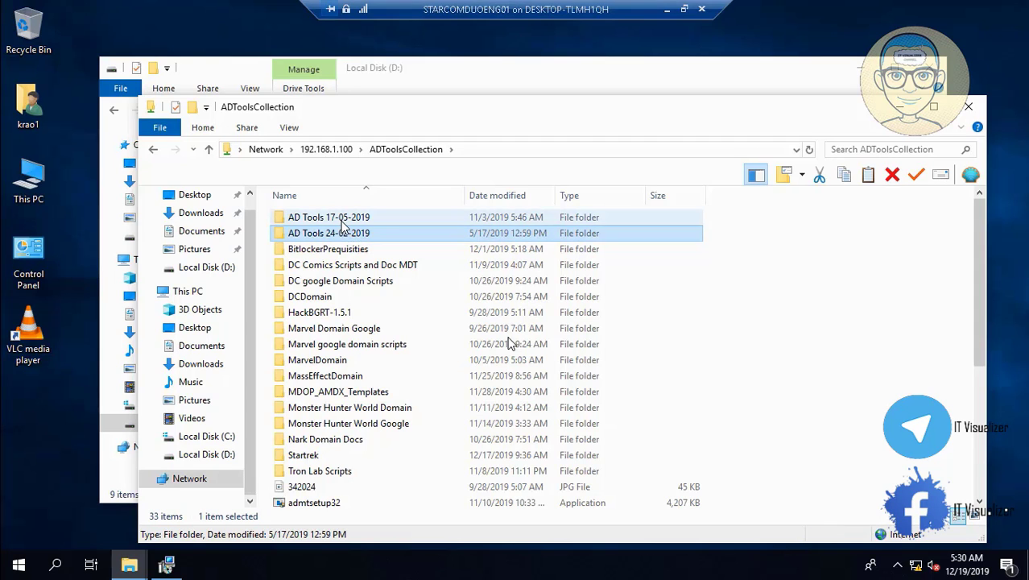
double_click(330, 218)
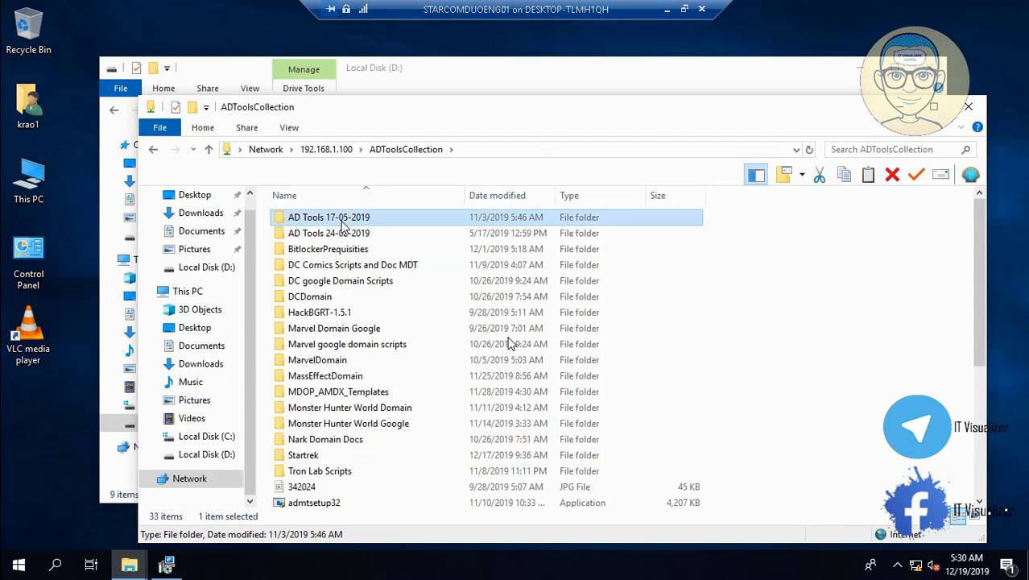
click(980, 486)
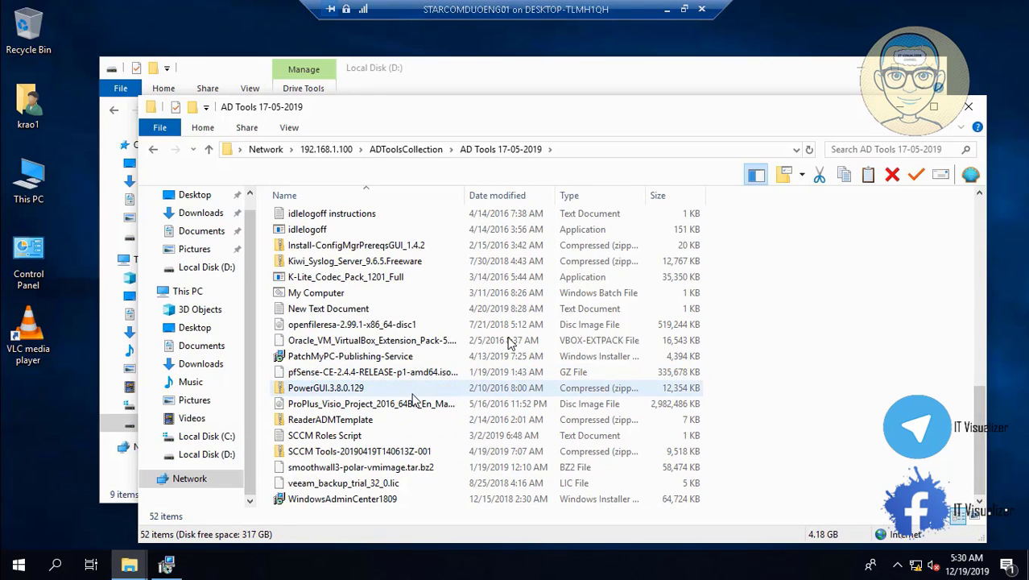
- Copy the ProPlus Visio Project 2016 ISO and close the share window
double_click(412, 402)
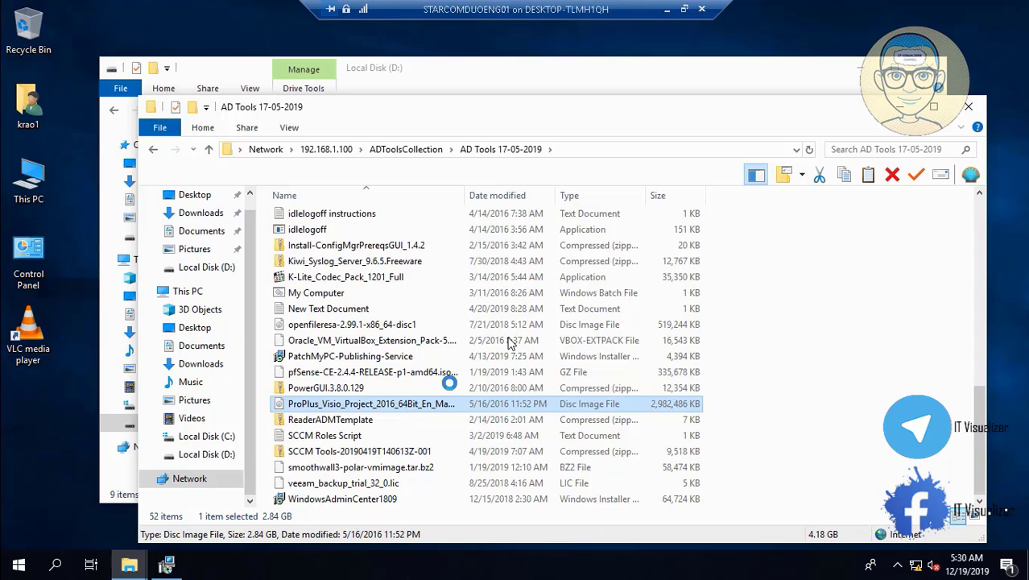
right_click(407, 404)
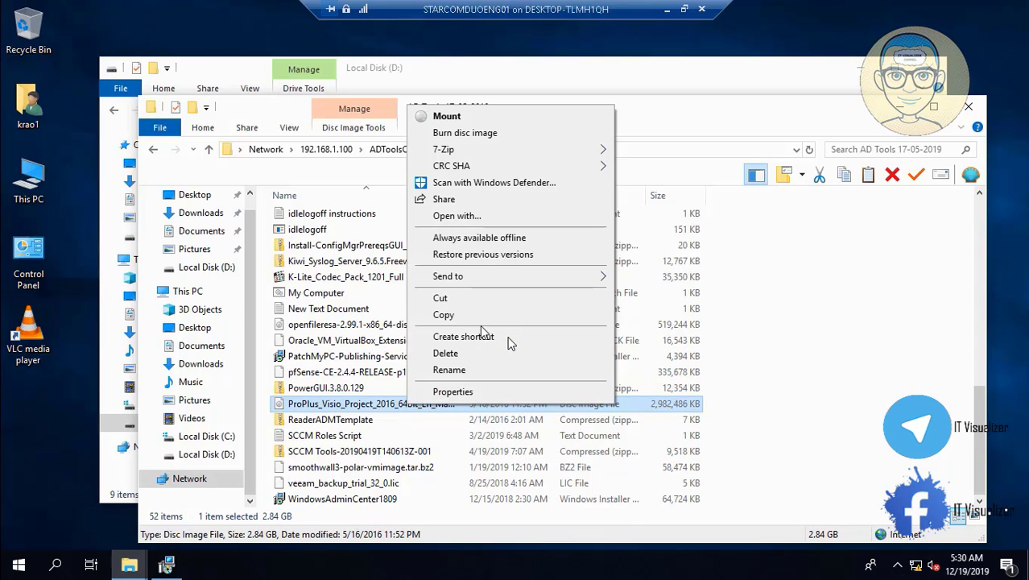
click(492, 315)
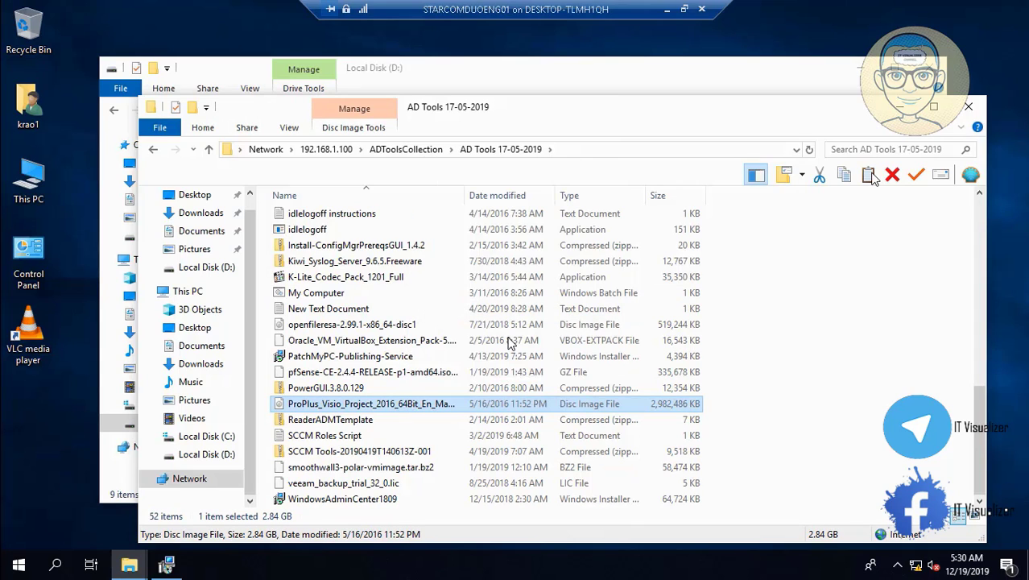
click(969, 107)
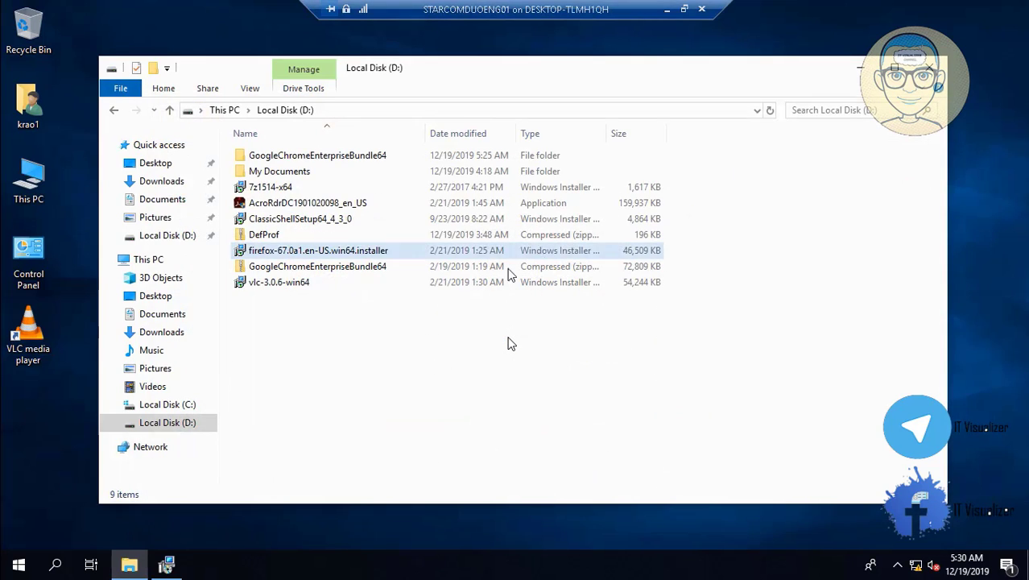
- Paste the ProPlus_Visio_Project_2016 disc image into Local Disk (D:)
right_click(326, 378)
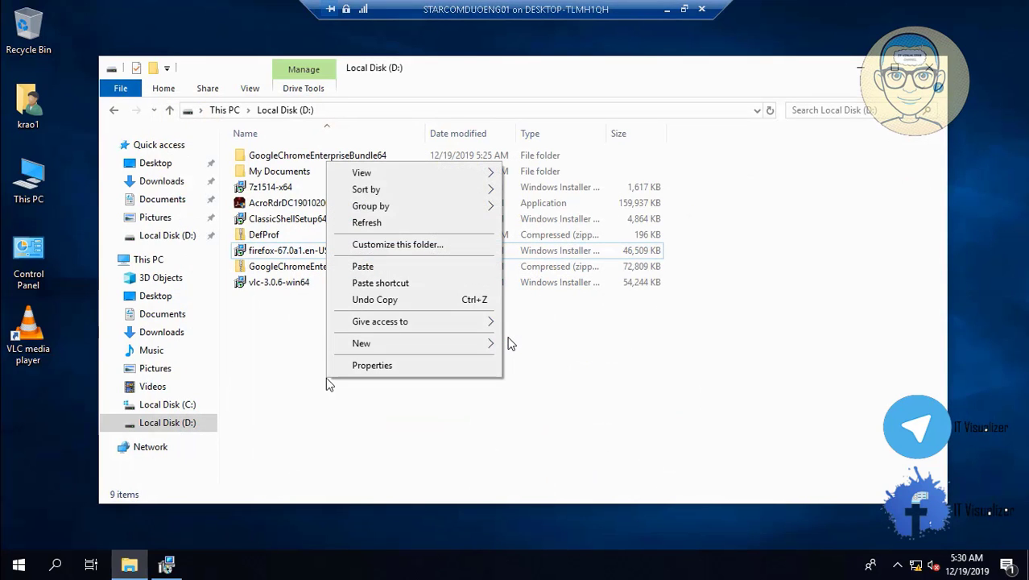
click(385, 266)
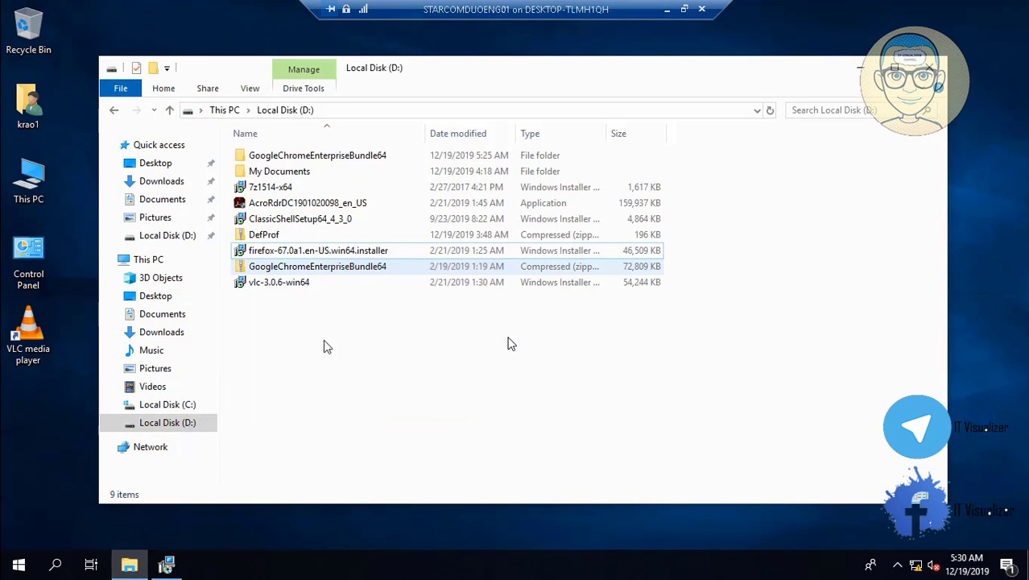
click(170, 567)
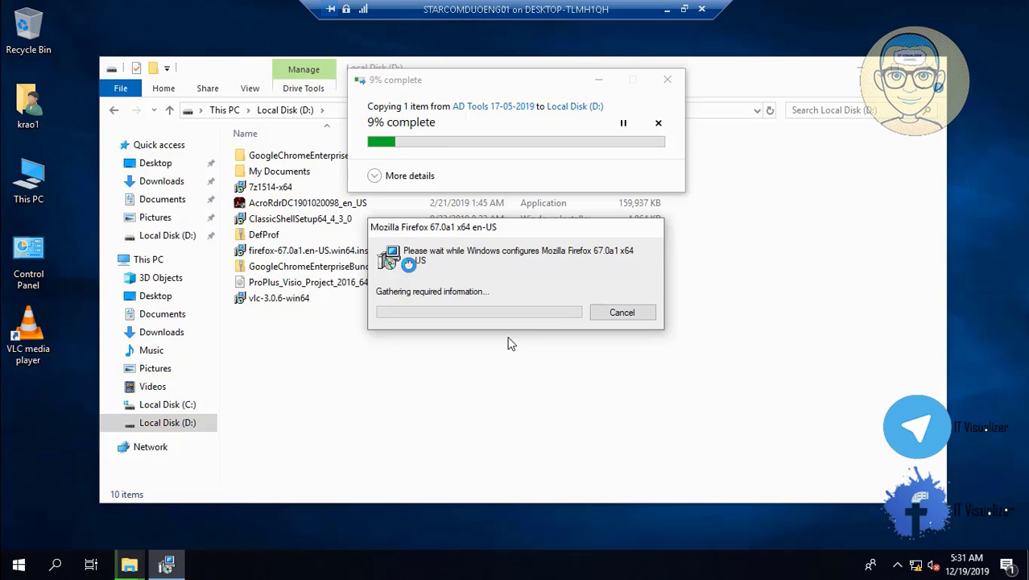
- Run GoogleChromeStandaloneEnterprise64.msi from GoogleChromeEnterpriseBundle64\Installers, then return to Local Disk (D:)
click(286, 157)
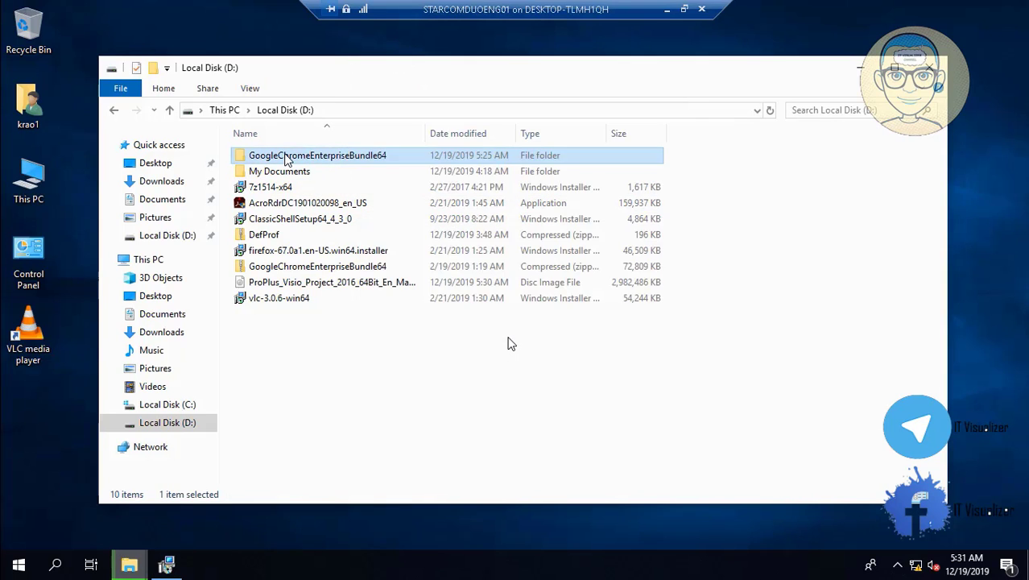
double_click(286, 157)
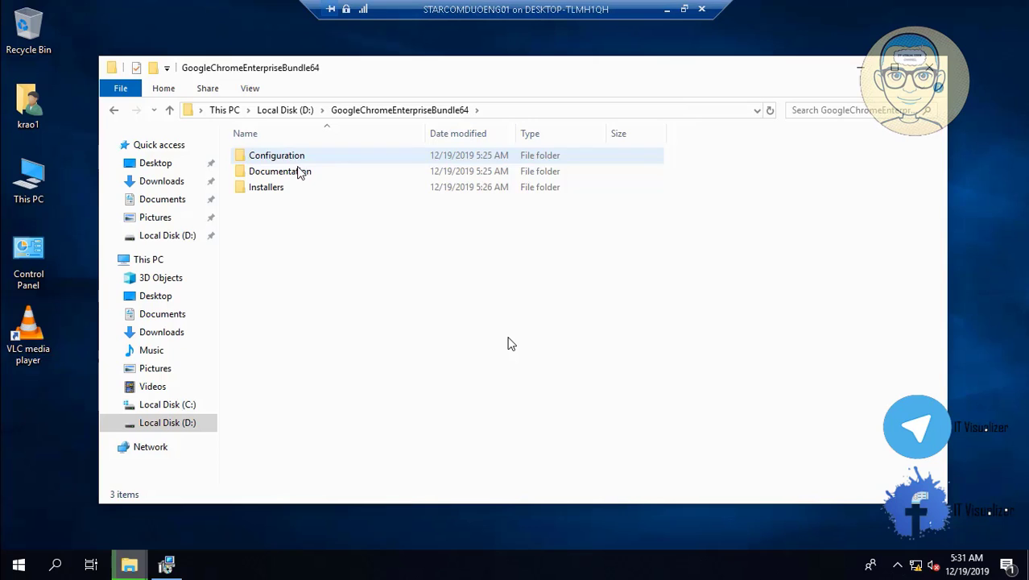
double_click(287, 188)
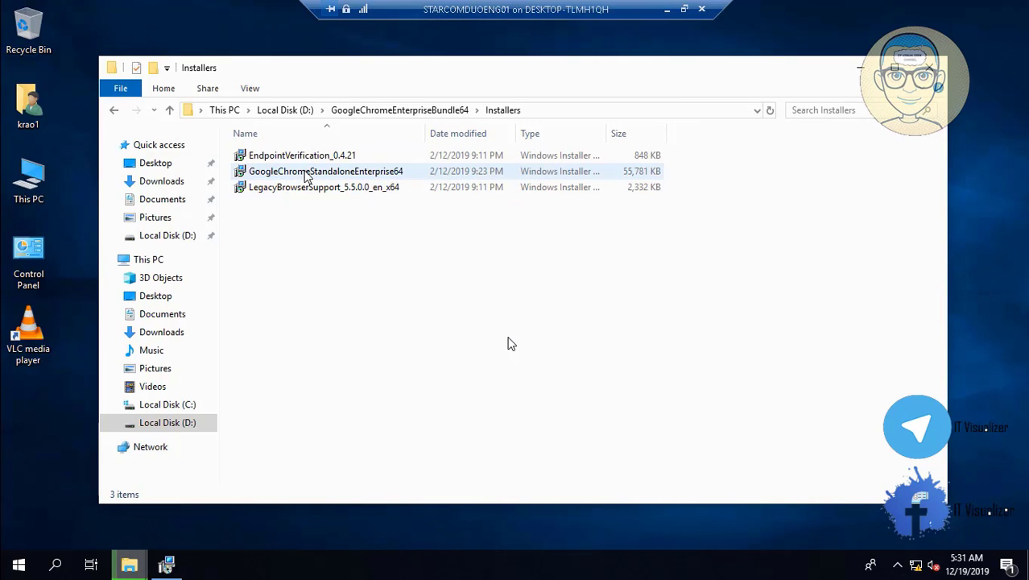
click(307, 175)
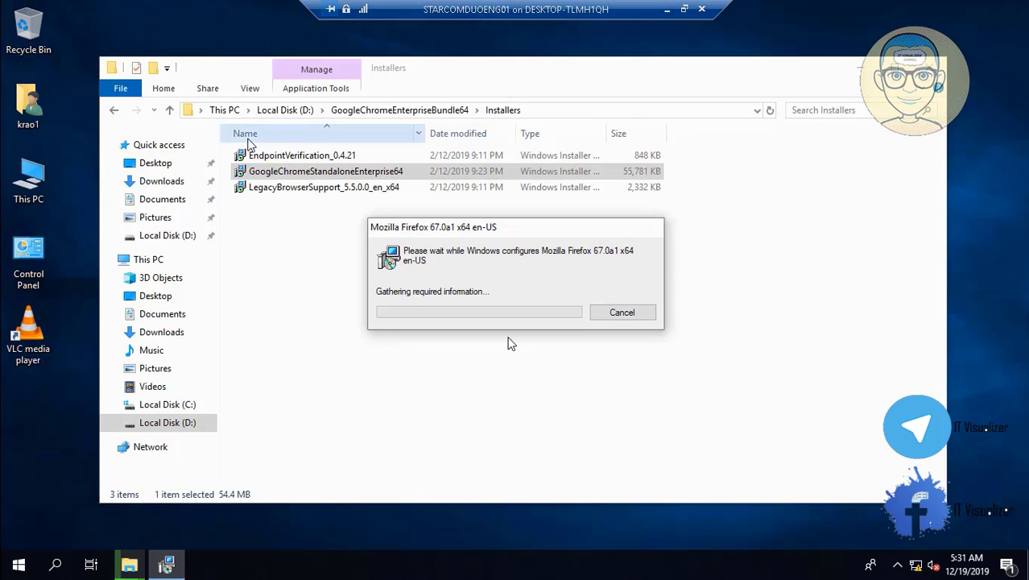
click(665, 9)
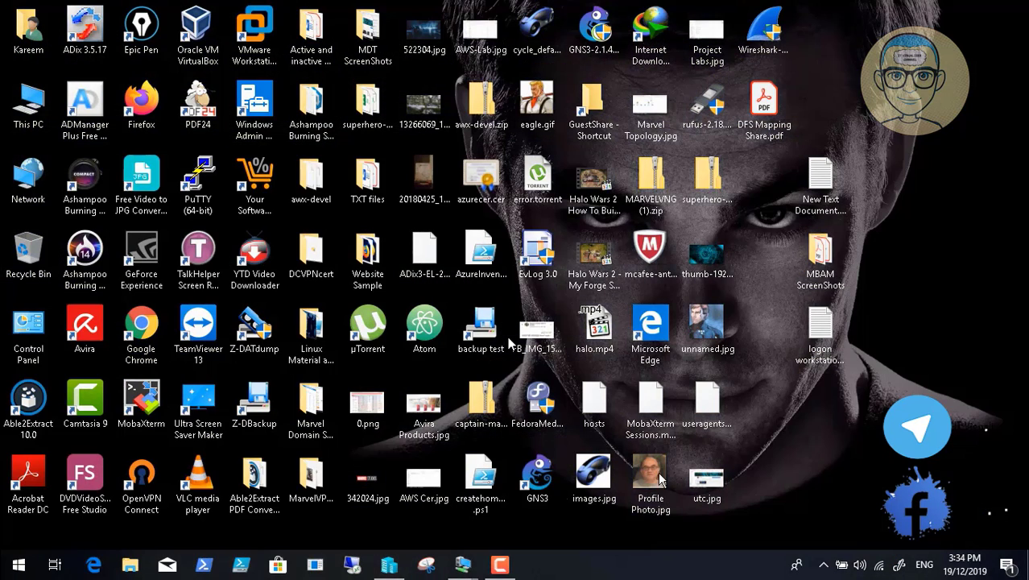
mouse_move(469, 567)
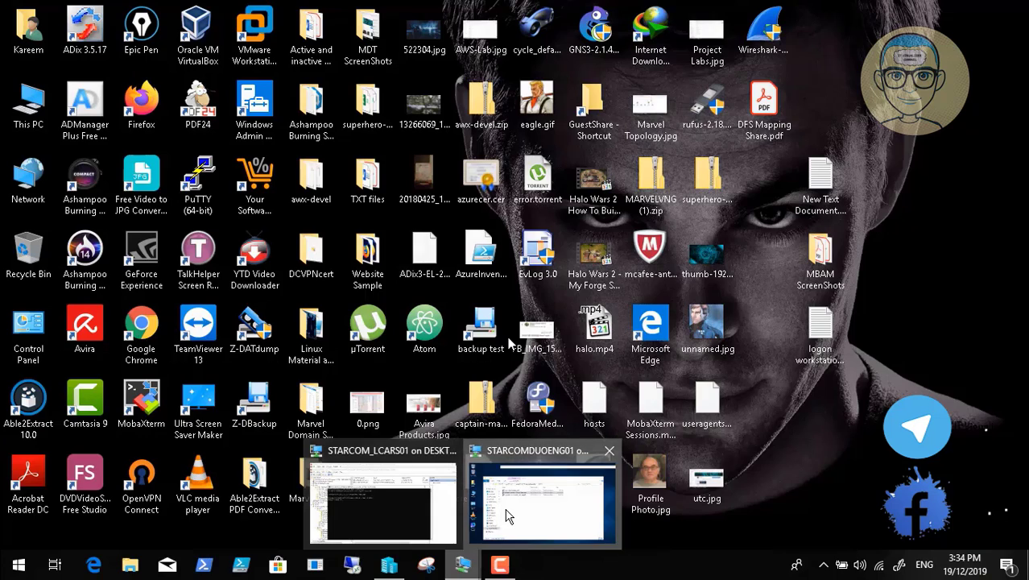
click(538, 493)
click(343, 176)
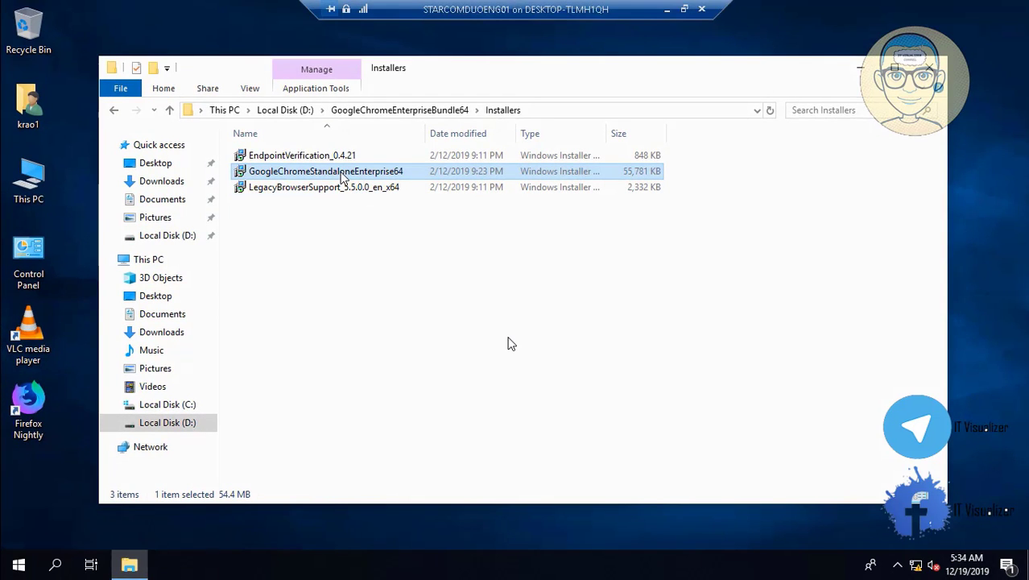
double_click(343, 177)
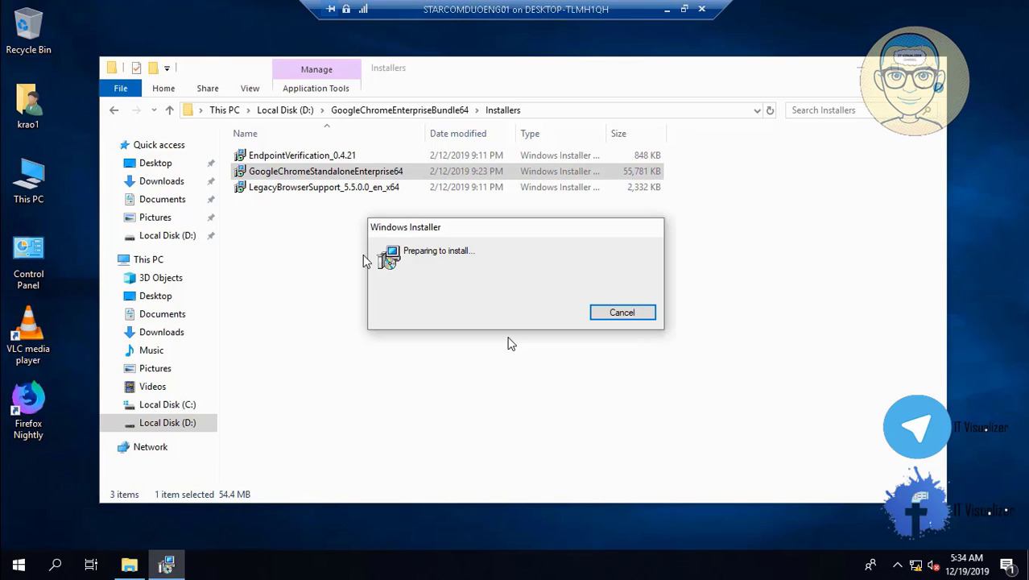
click(305, 113)
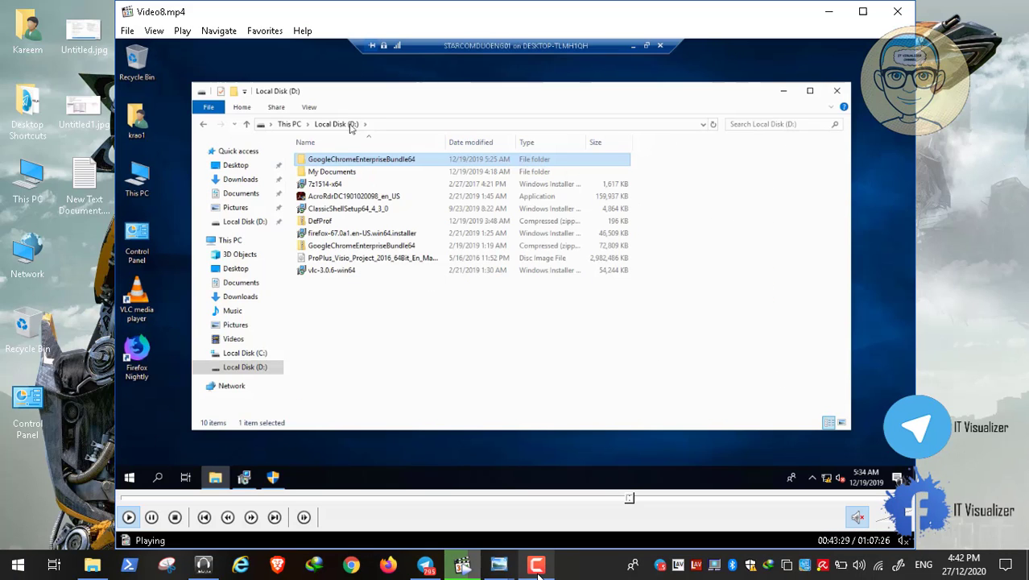
- Let the Google Chrome installer finish inside the VM, then return to the VM connection window
click(537, 571)
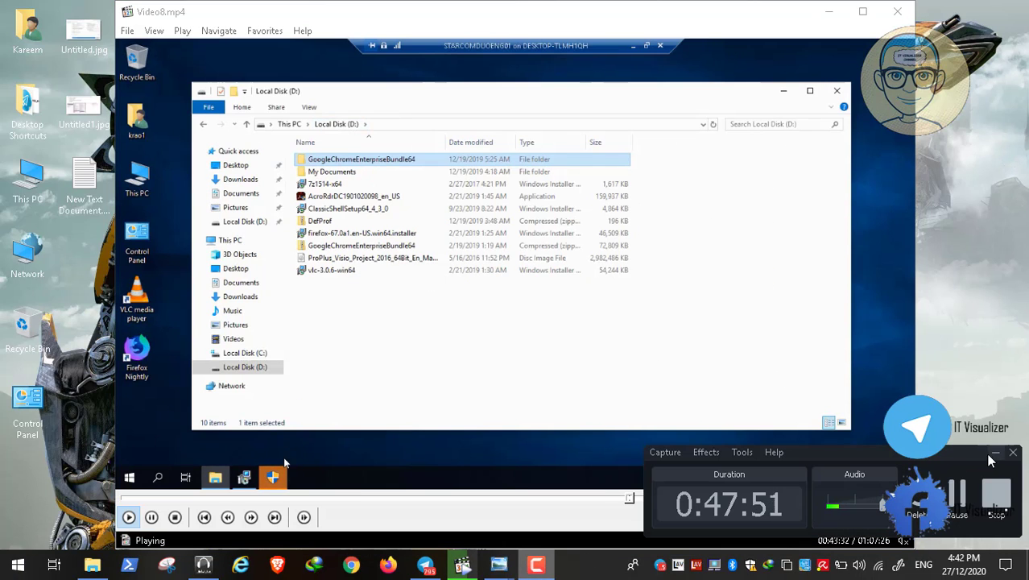
click(995, 458)
double_click(405, 248)
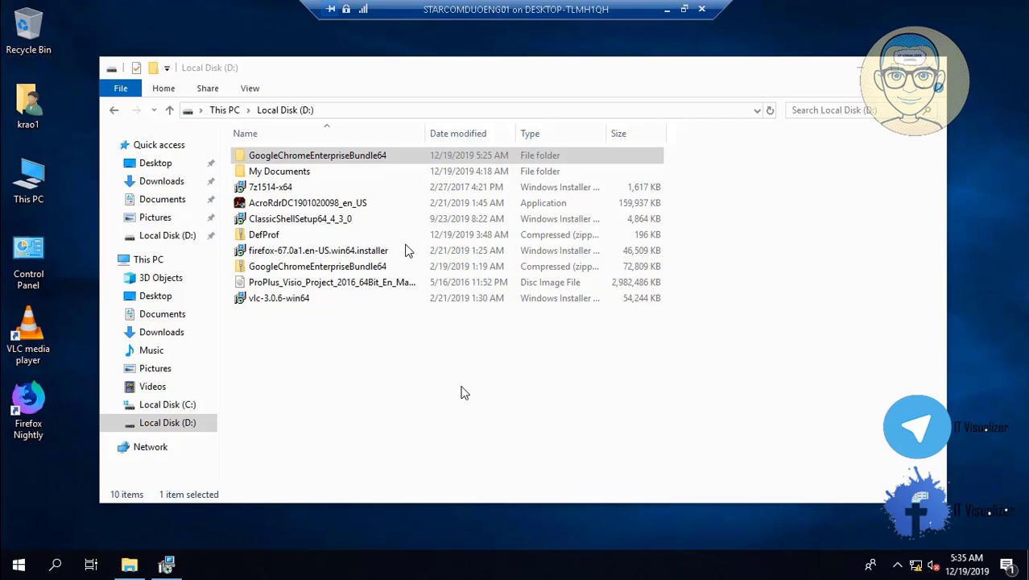
click(168, 566)
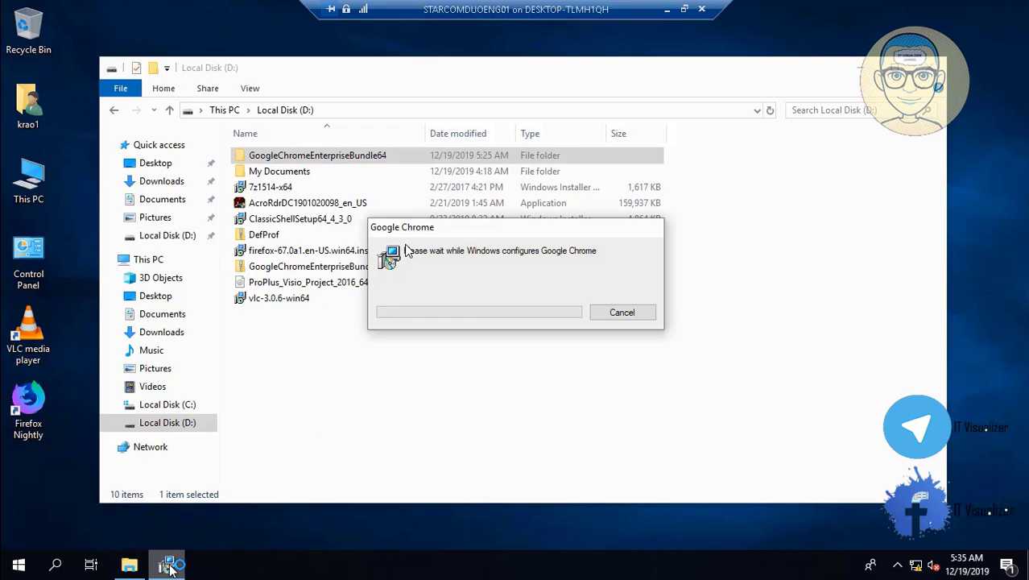
click(667, 10)
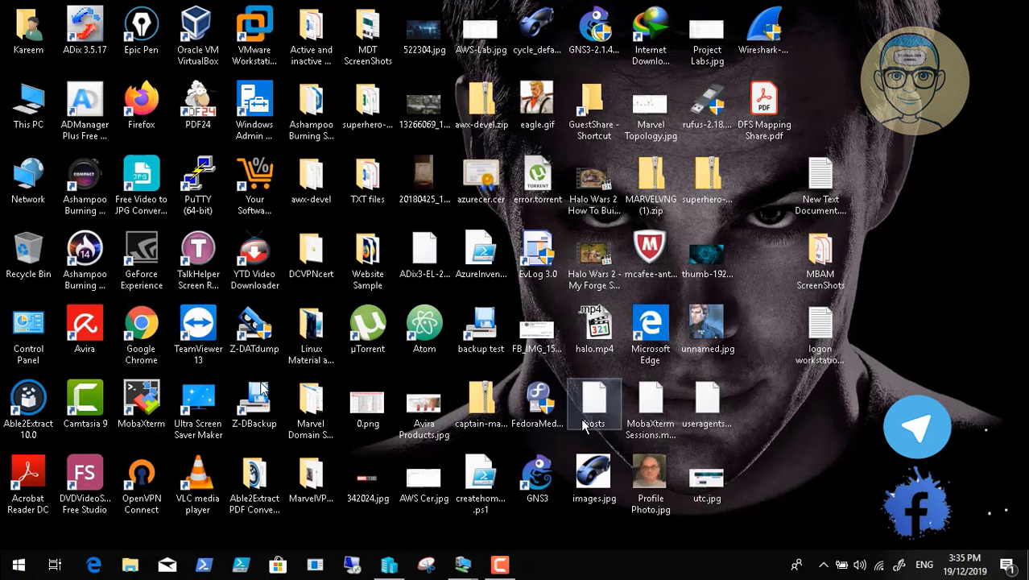
click(500, 566)
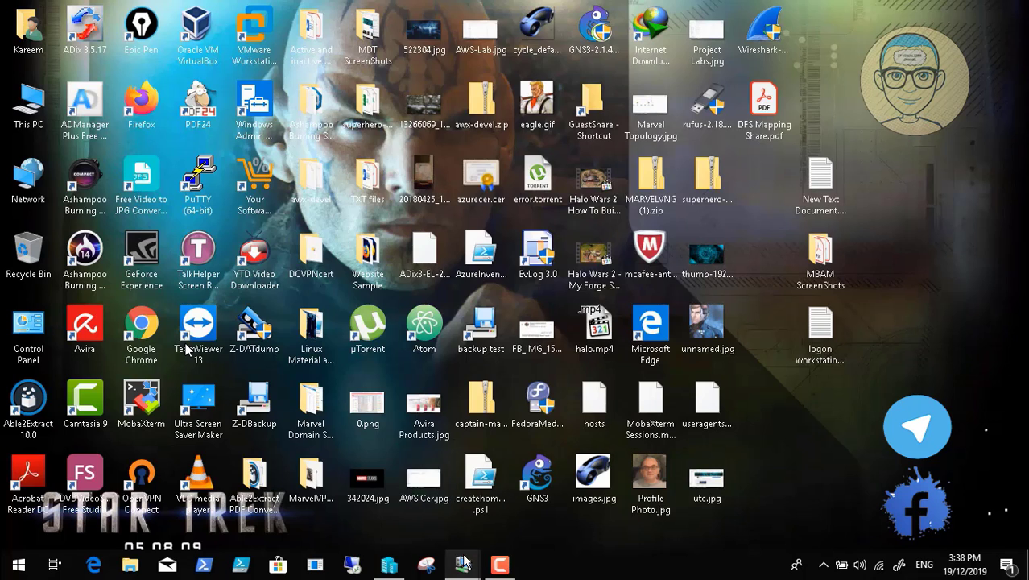
mouse_move(466, 561)
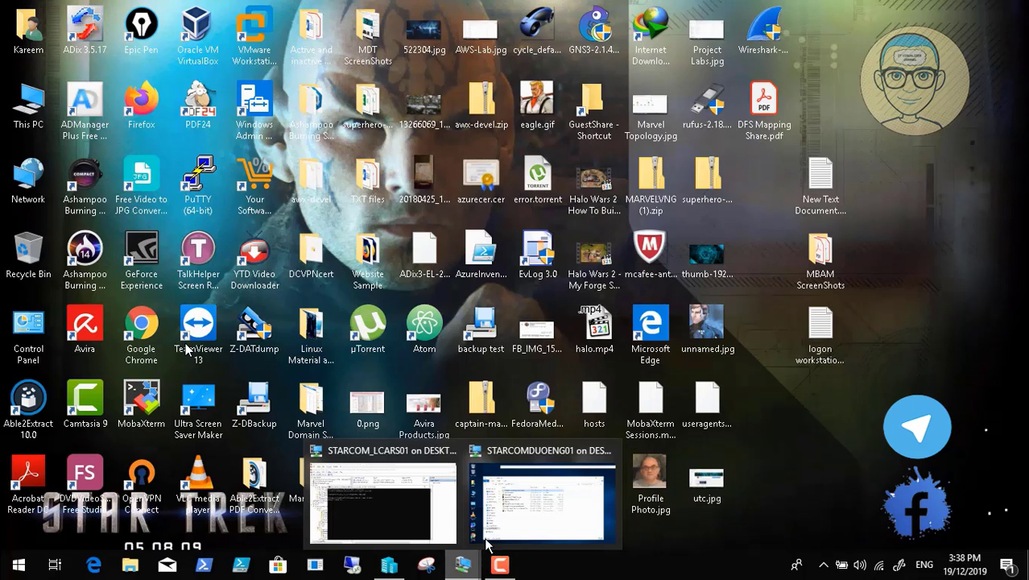
click(486, 545)
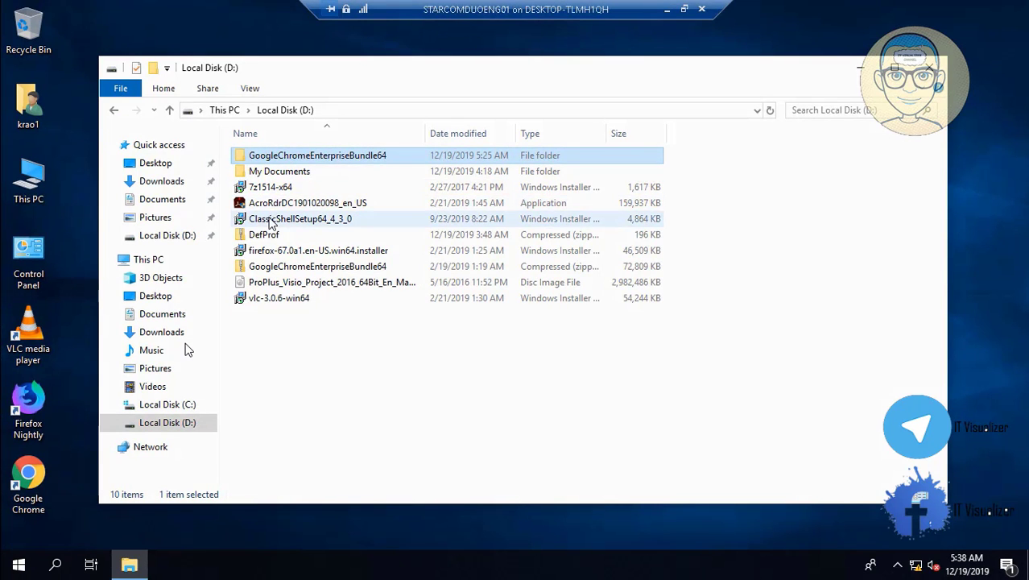
click(278, 204)
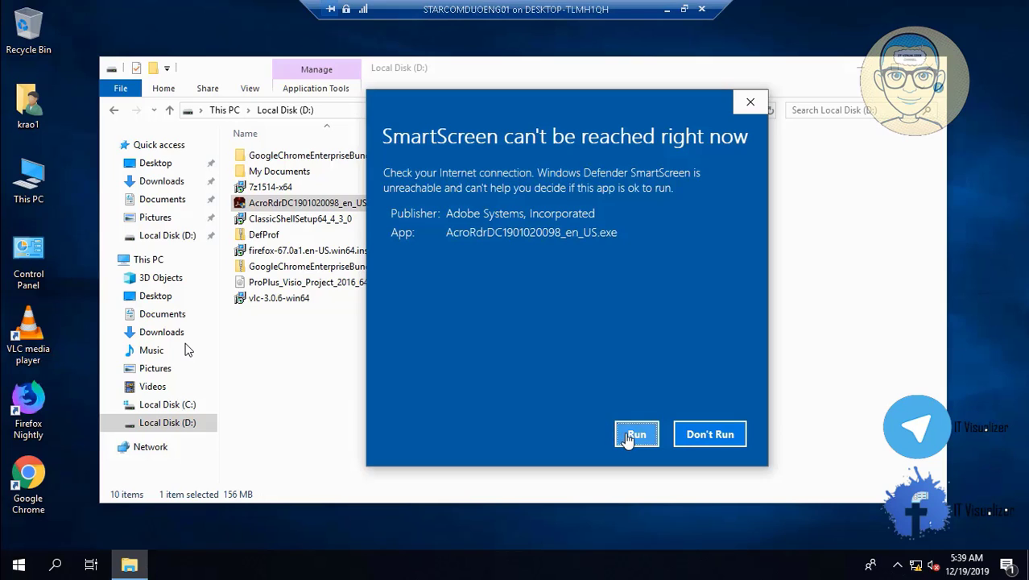
click(632, 436)
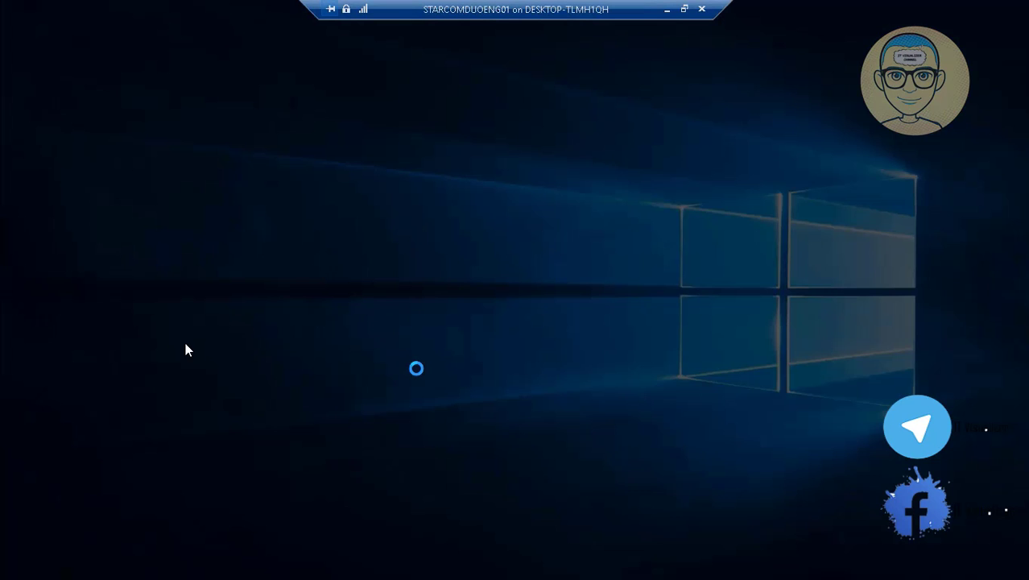
click(424, 388)
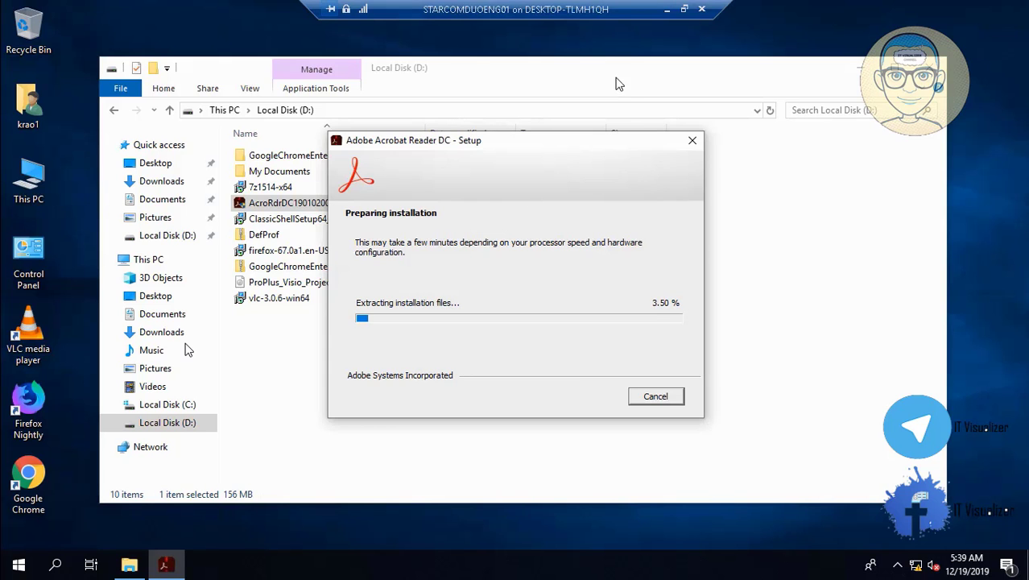
- Back in the VM session, start the Acrobat Reader DC installation with default settings
click(667, 9)
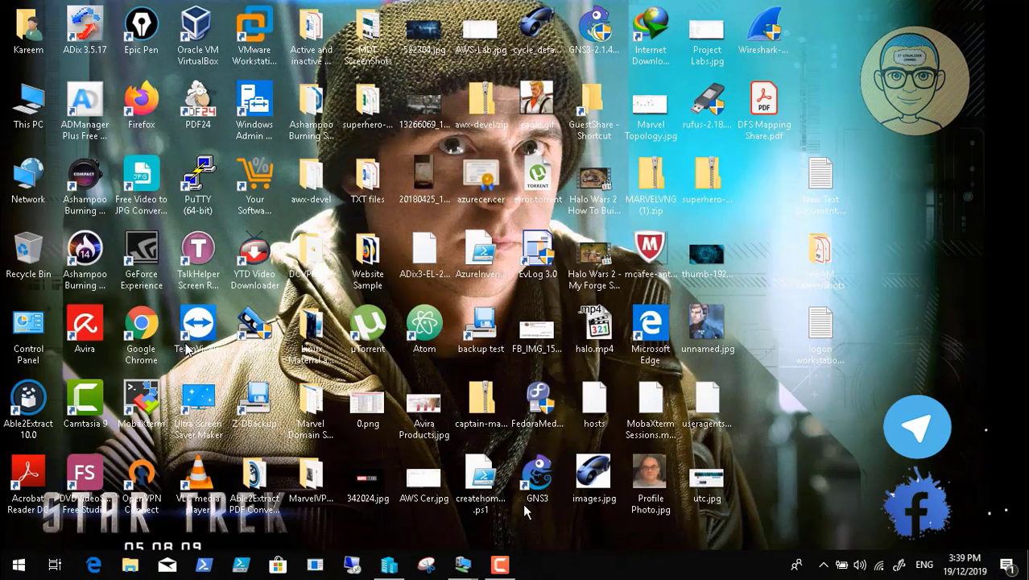
click(500, 566)
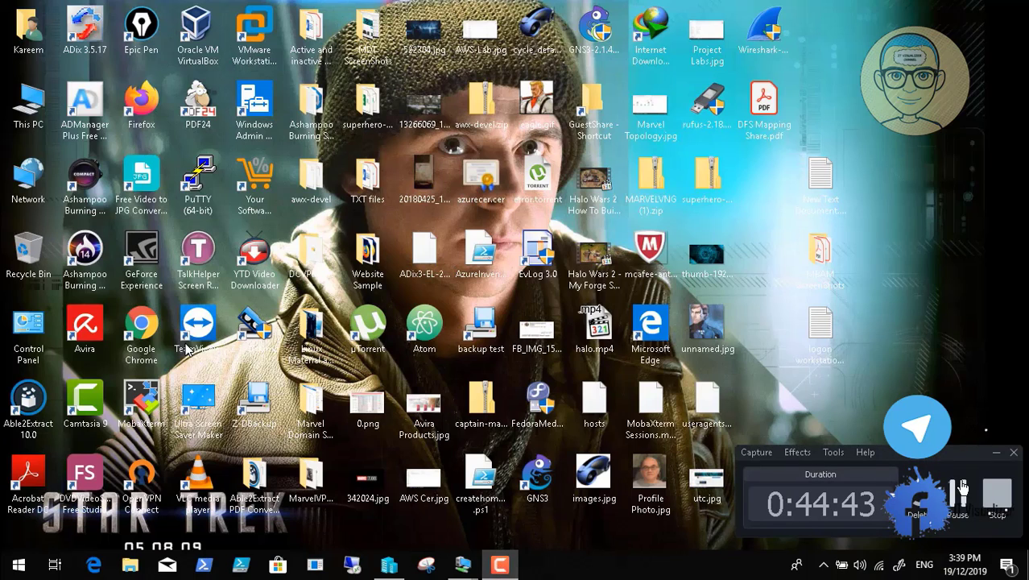
click(957, 493)
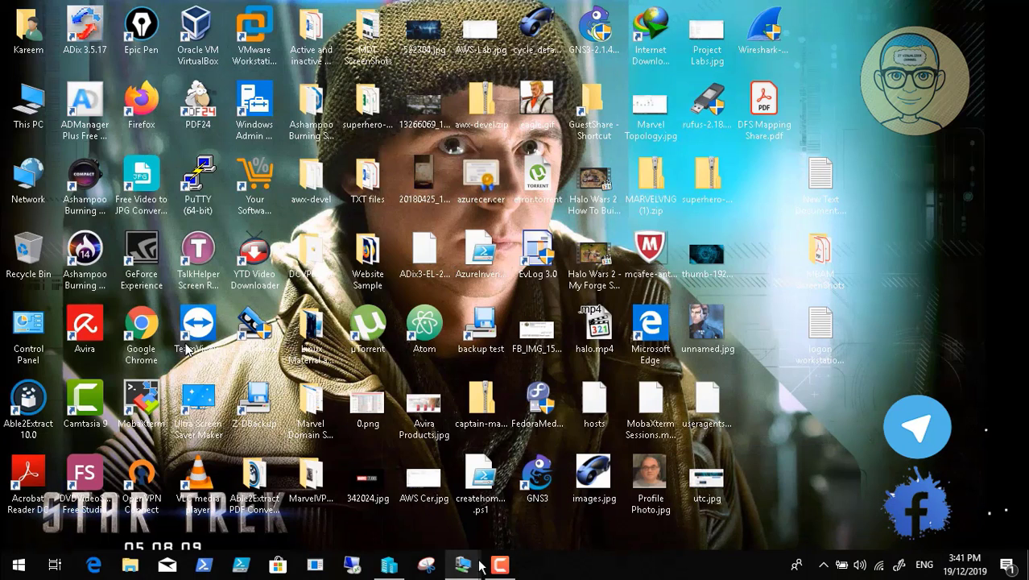
mouse_move(463, 569)
click(506, 545)
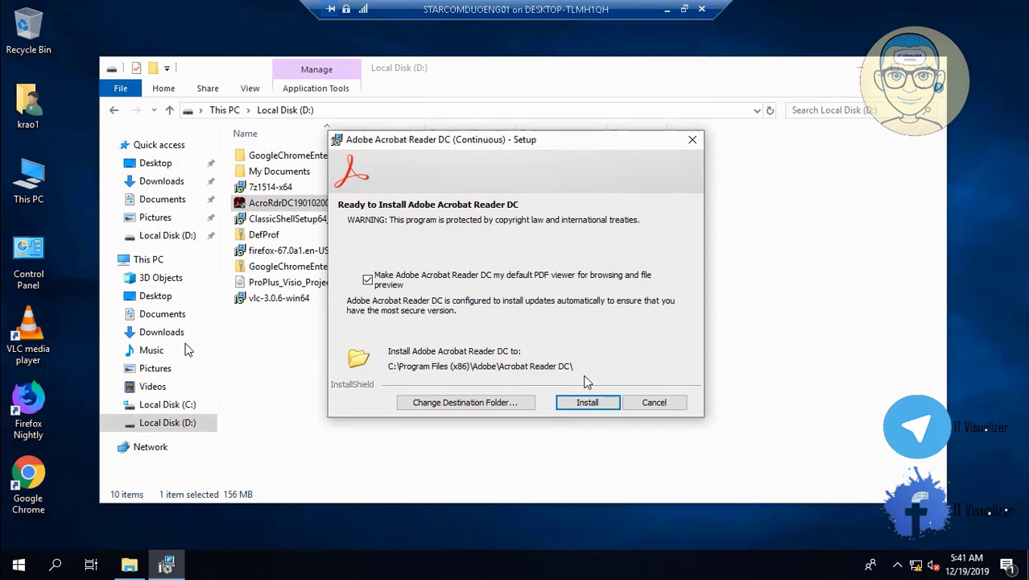
click(588, 403)
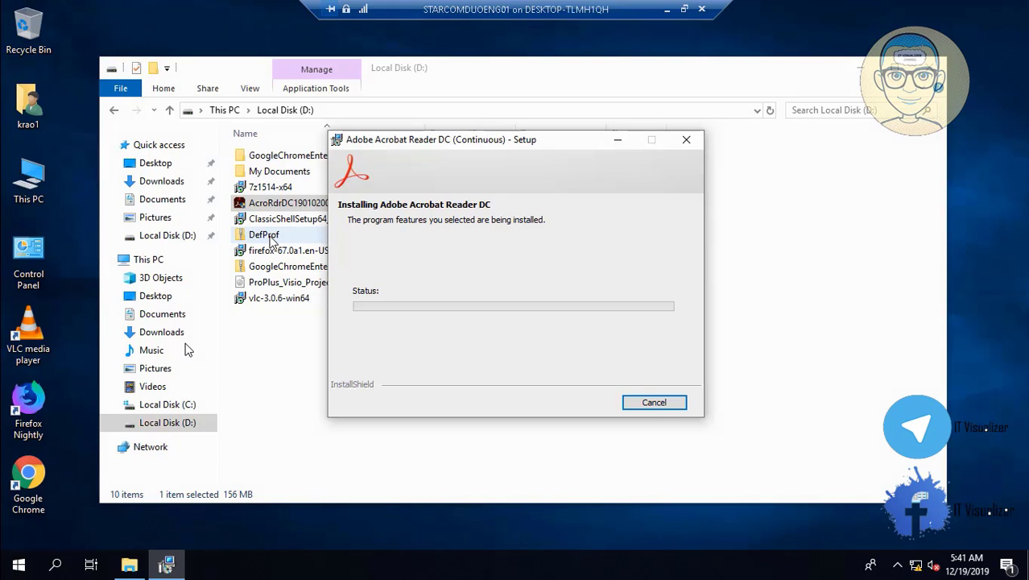
click(271, 241)
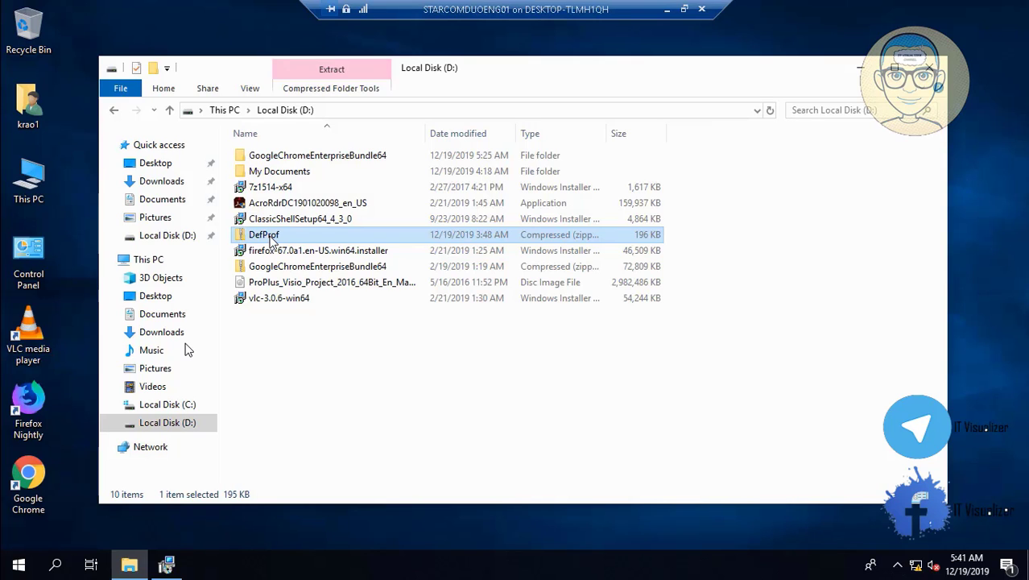
- Extract the DefProf archive with 7-Zip into a DefProf folder on drive D
right_click(272, 240)
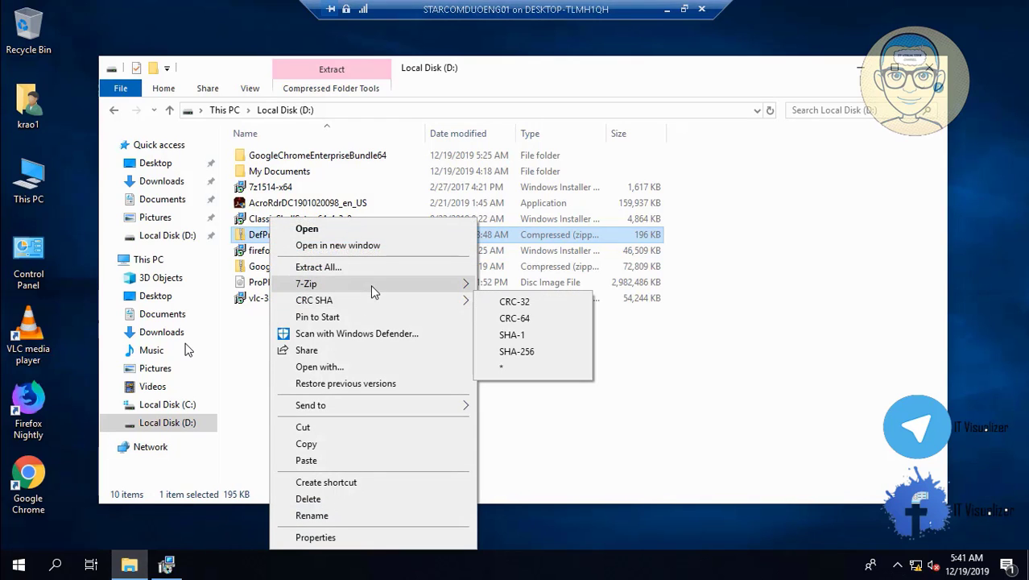
mouse_move(398, 283)
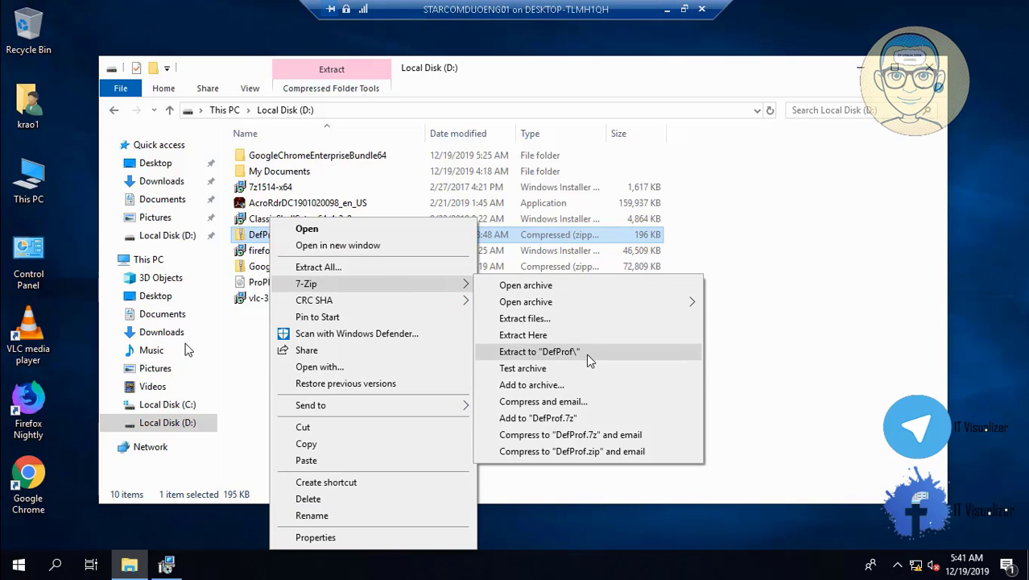
click(539, 352)
click(167, 565)
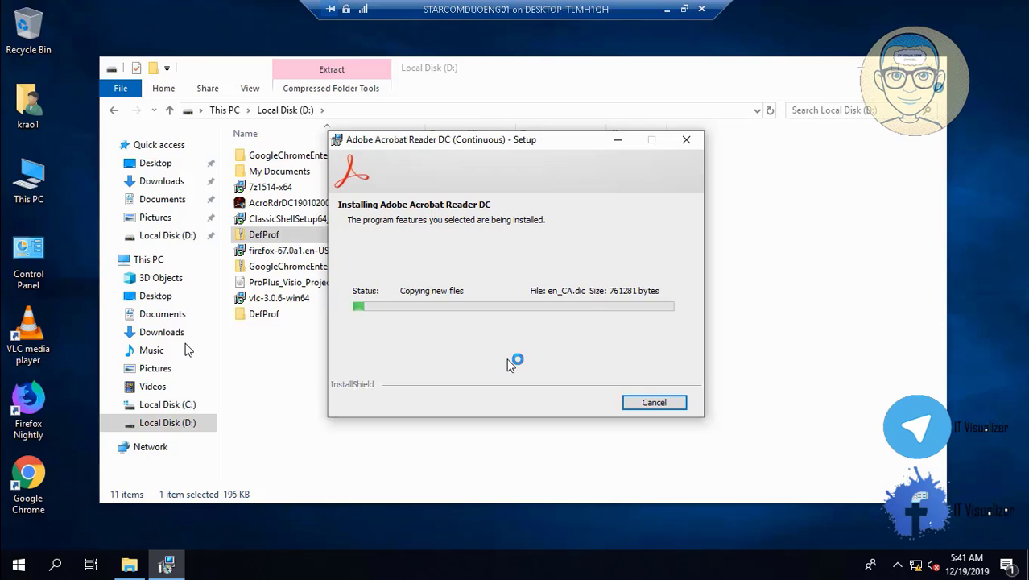
- Mount the Office ProPlus Visio disc image as a drive
click(273, 284)
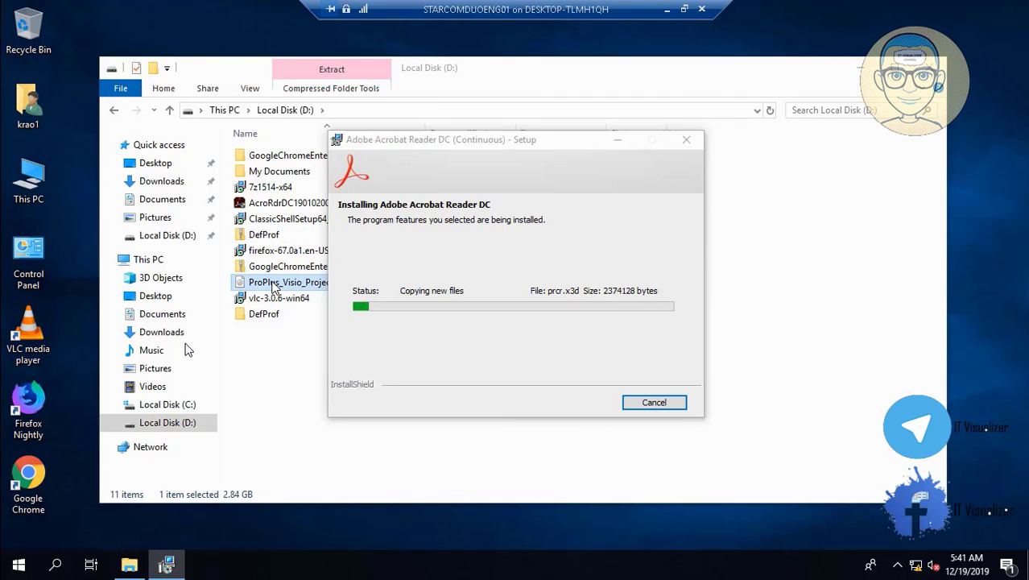
right_click(273, 283)
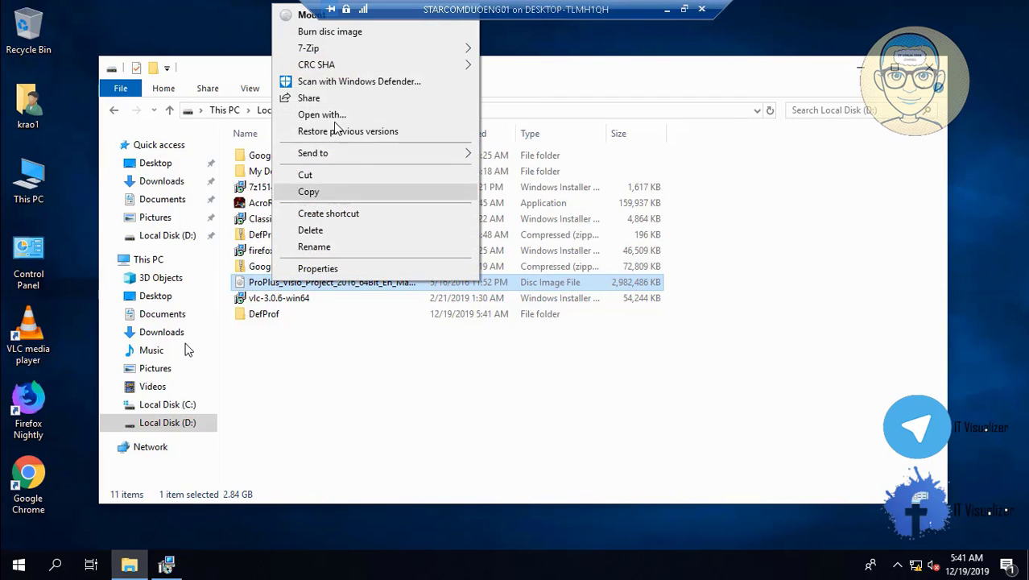
click(310, 16)
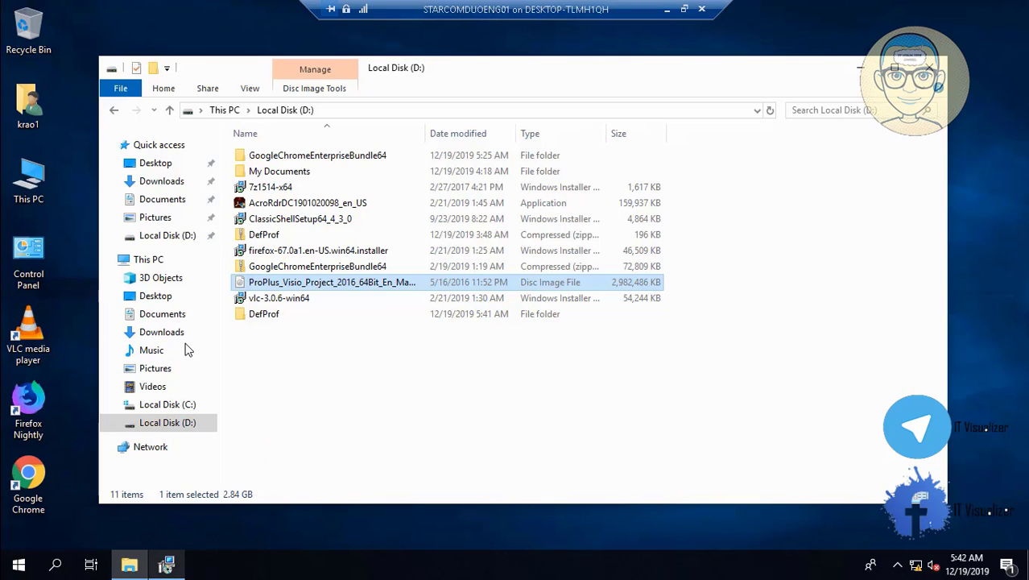
- Bring the Acrobat setup forward and launch Computer Management via This PC > Manage
click(167, 565)
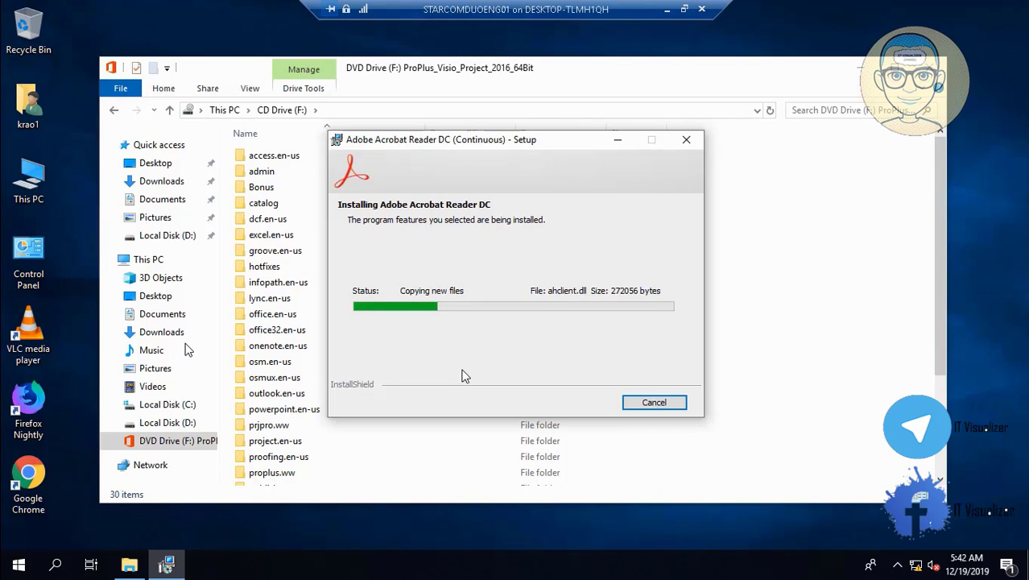
click(32, 183)
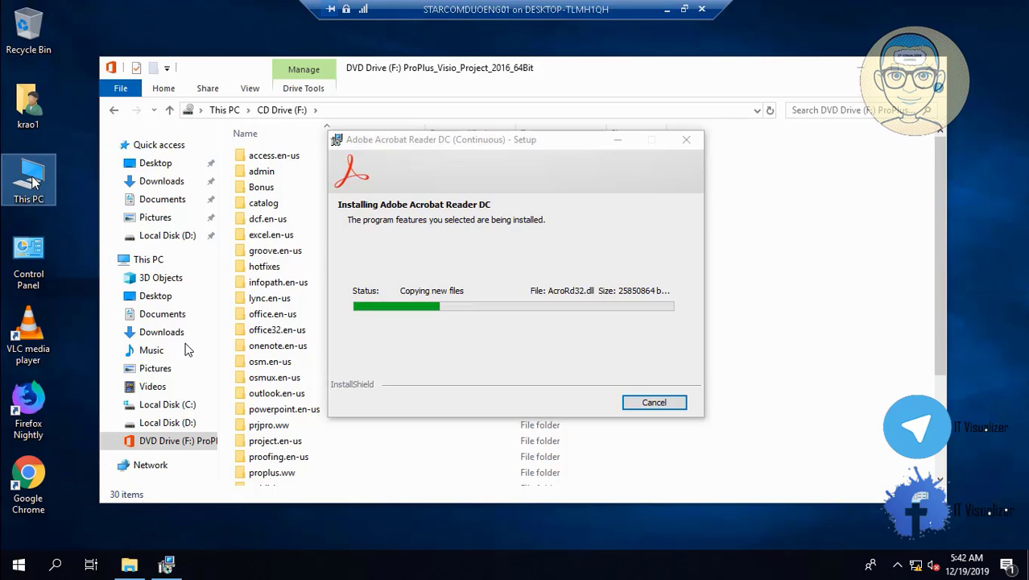
right_click(32, 184)
click(71, 221)
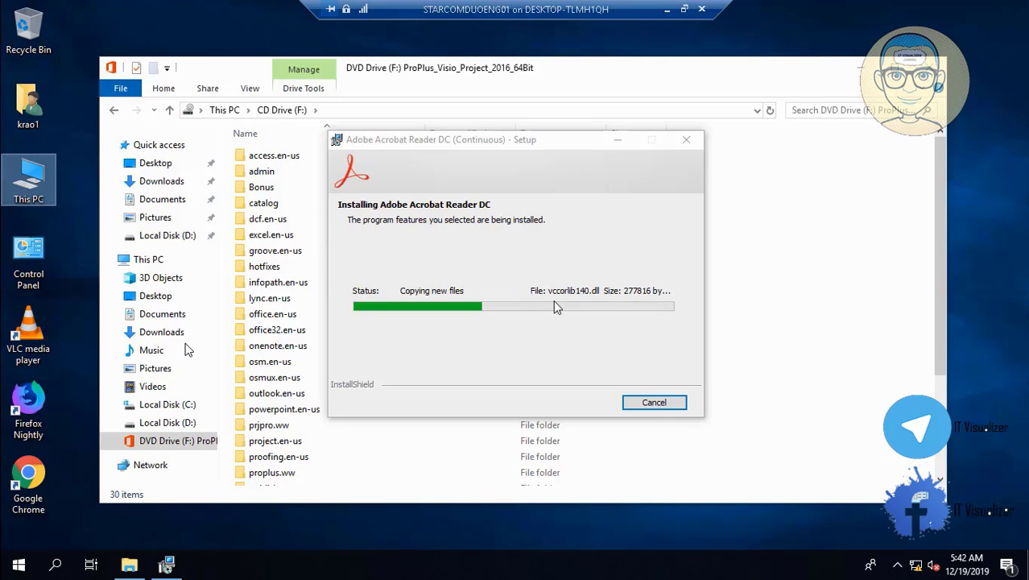
- Review the setup files on DVD Drive (F:), then finish the Acrobat Reader DC installation
click(941, 471)
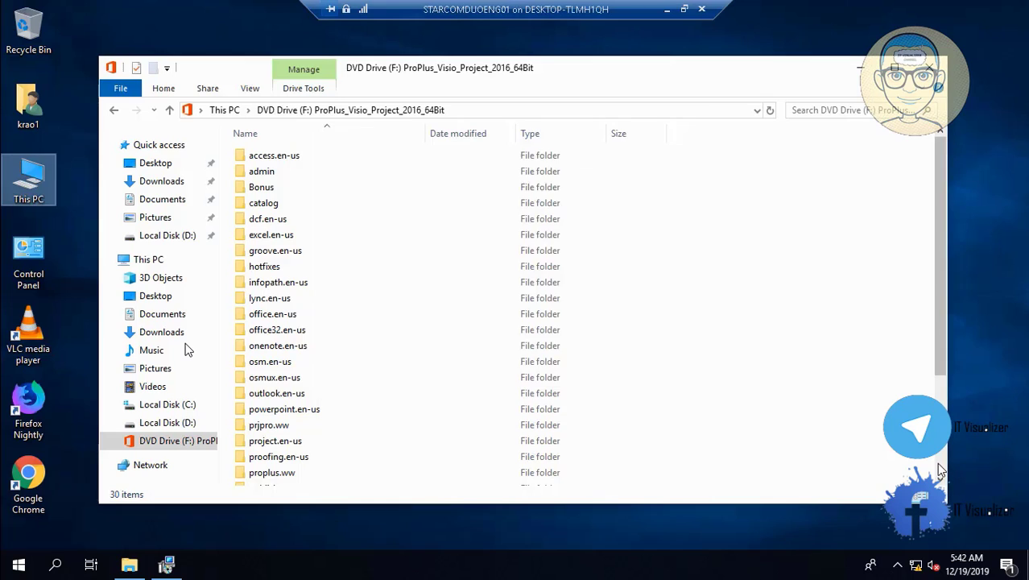
scroll(941, 471, down, 3)
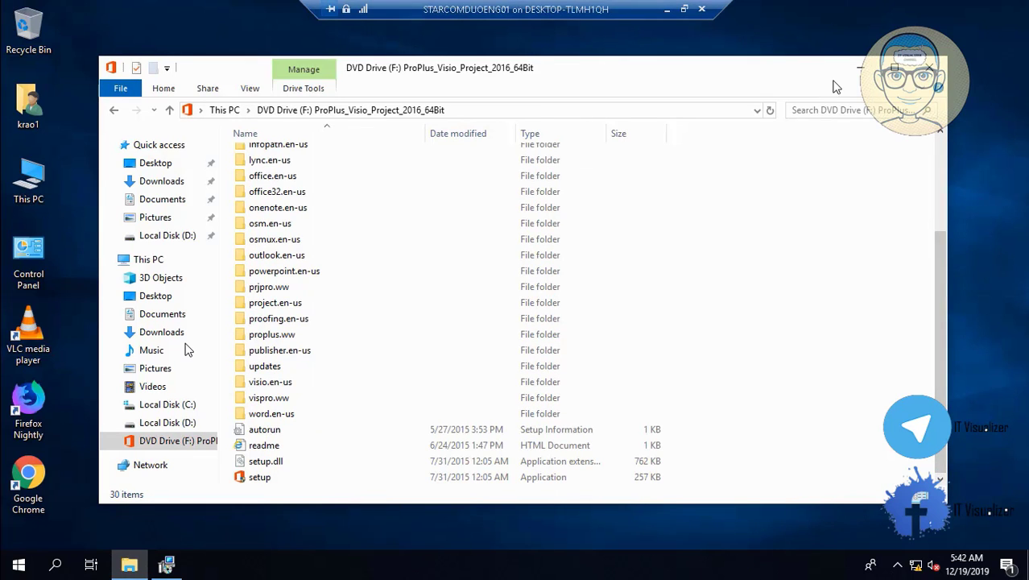
click(860, 70)
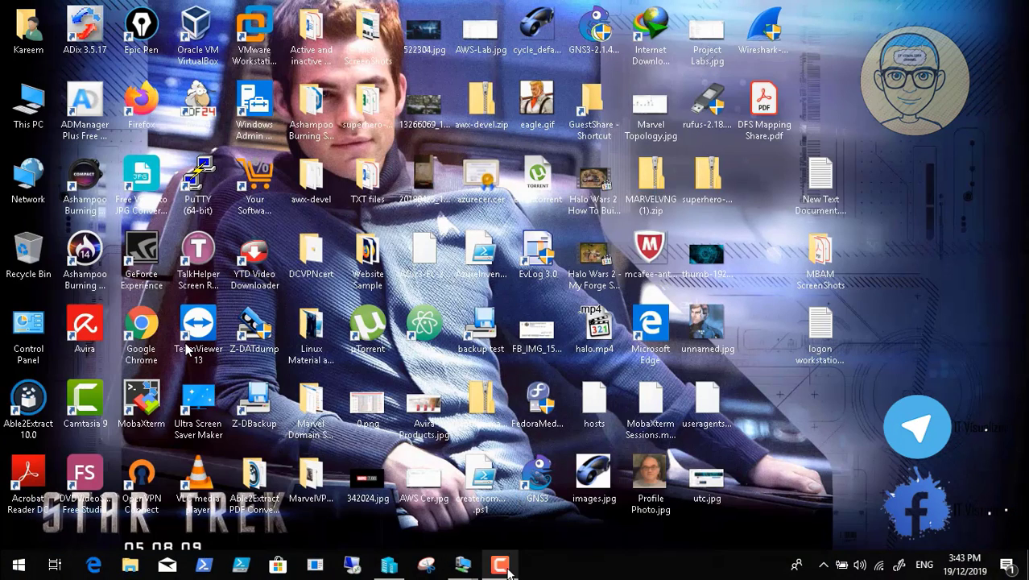
click(499, 565)
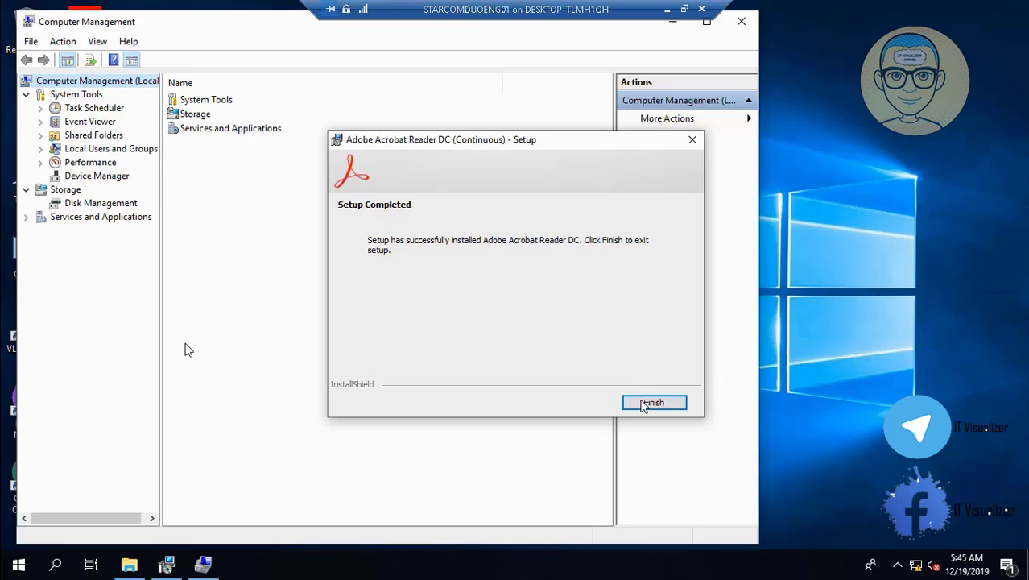
click(648, 402)
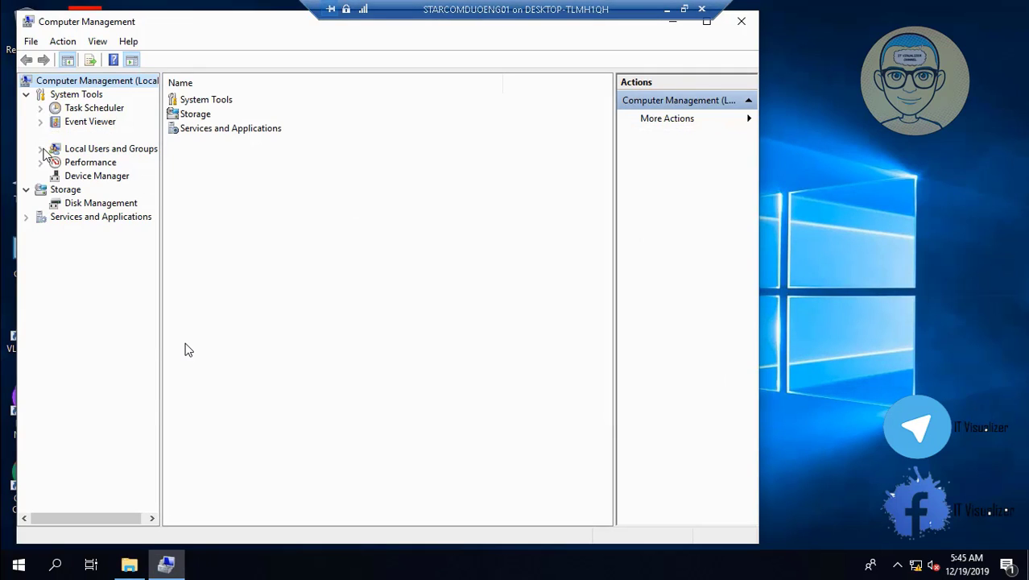
- Under Local Users and Groups > Users, open the New User dialog
click(40, 149)
click(78, 164)
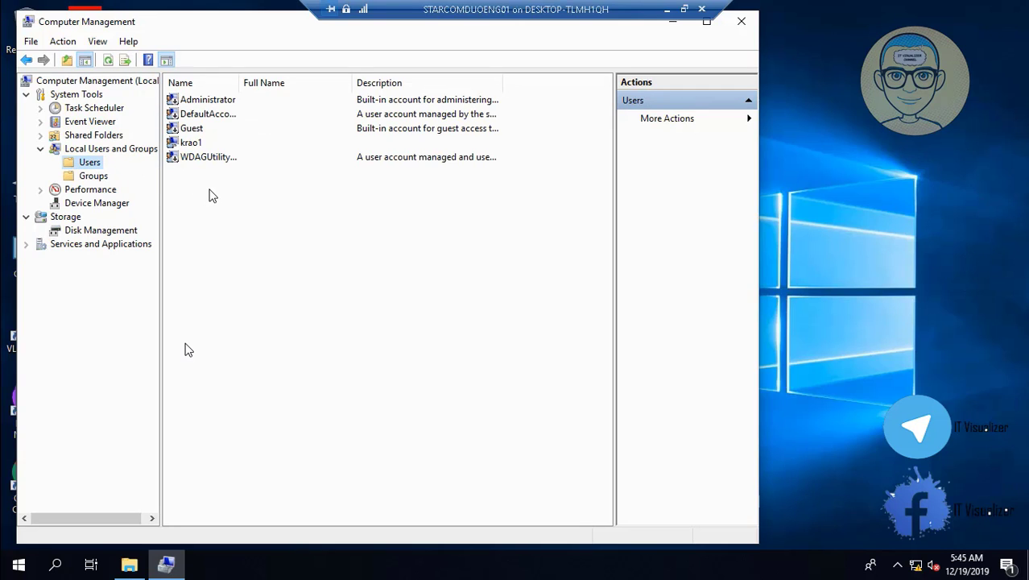
right_click(210, 193)
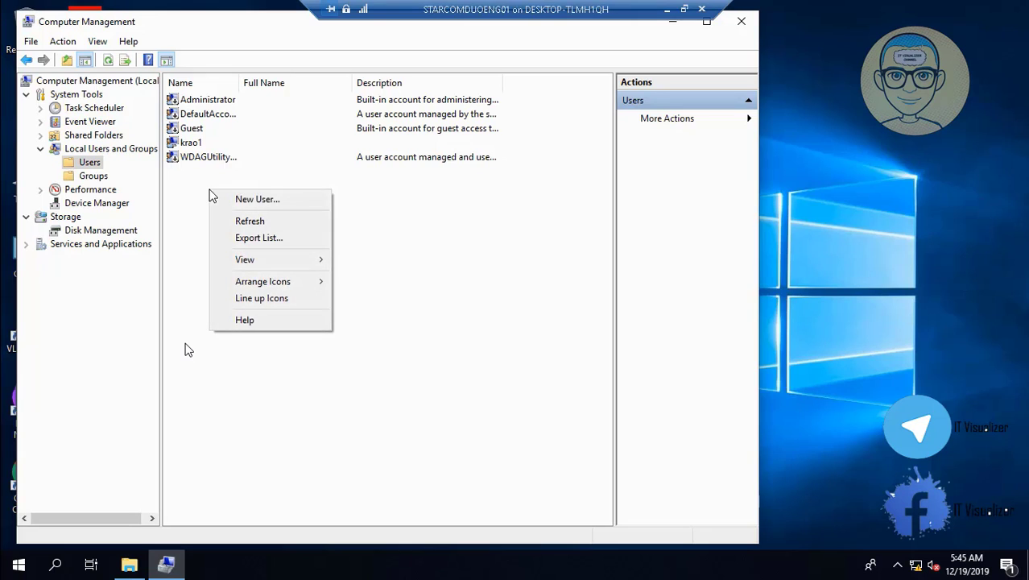
click(259, 202)
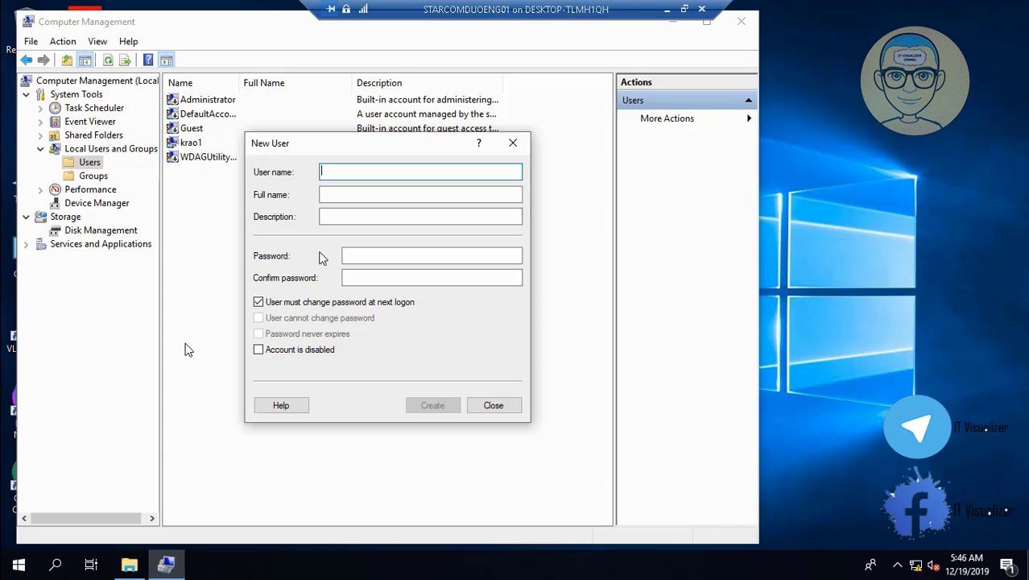
- Create local user 'test' with description 'test user', not forced to change password at logon
text(test)
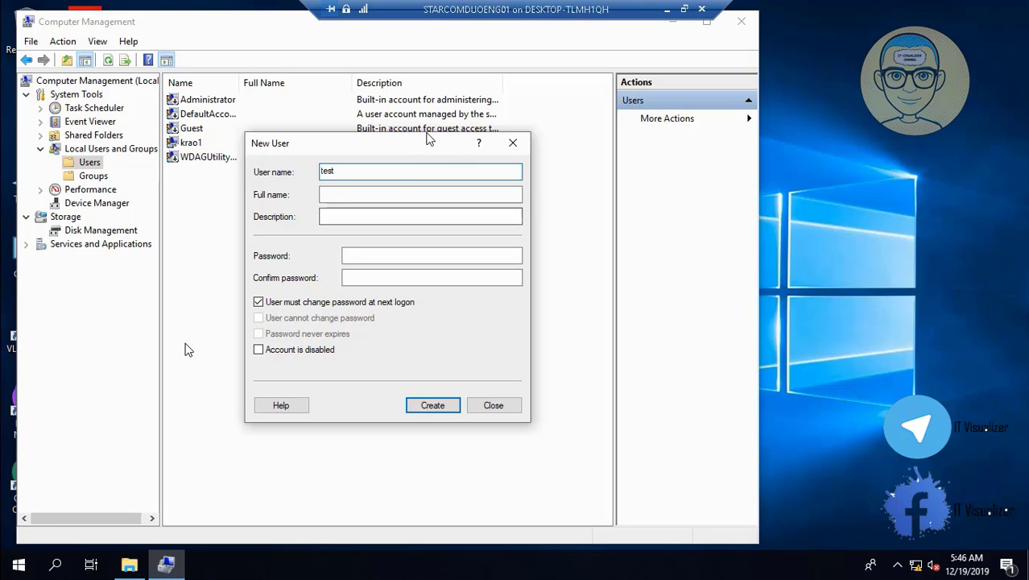
click(363, 193)
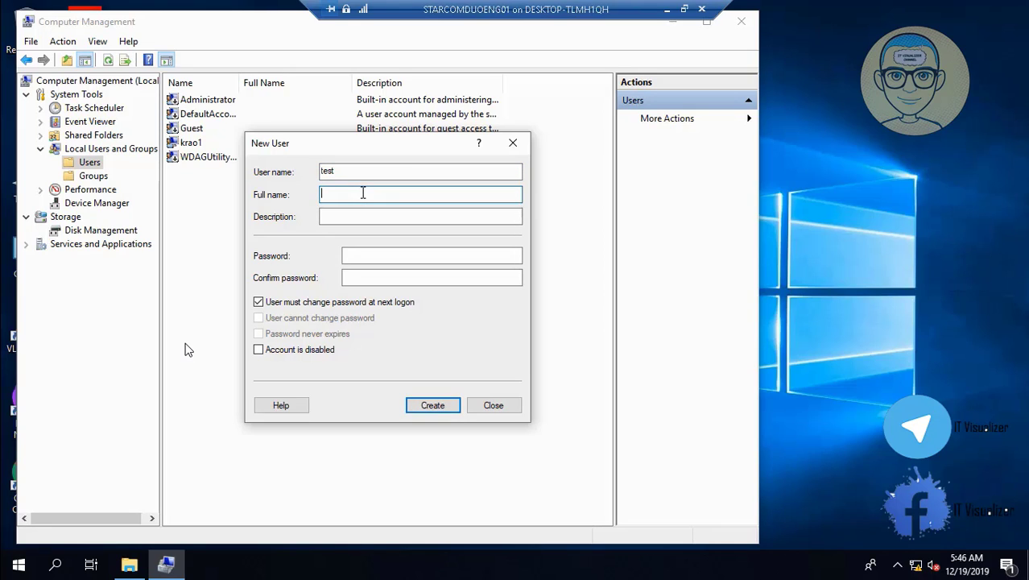
click(355, 216)
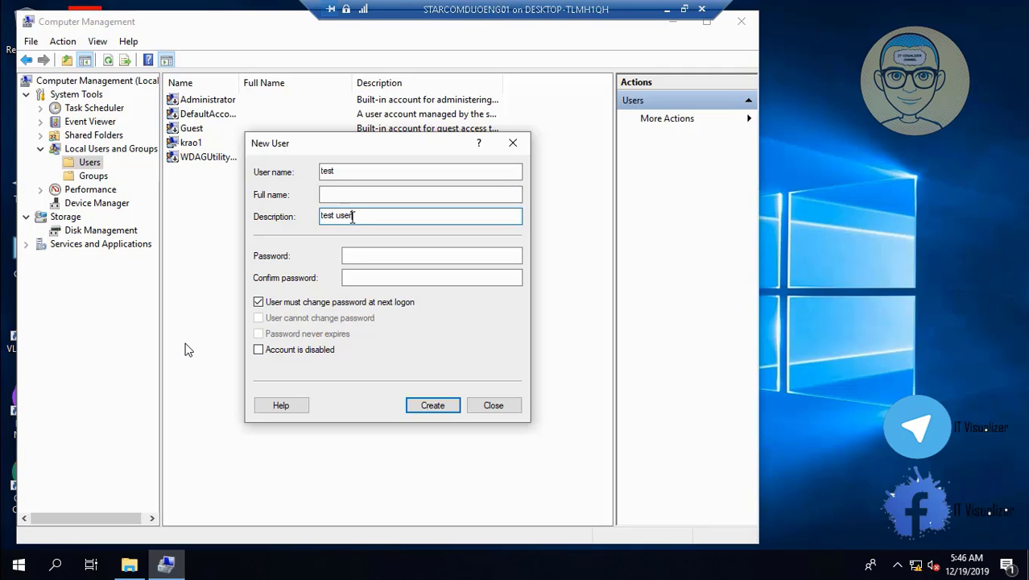
click(373, 254)
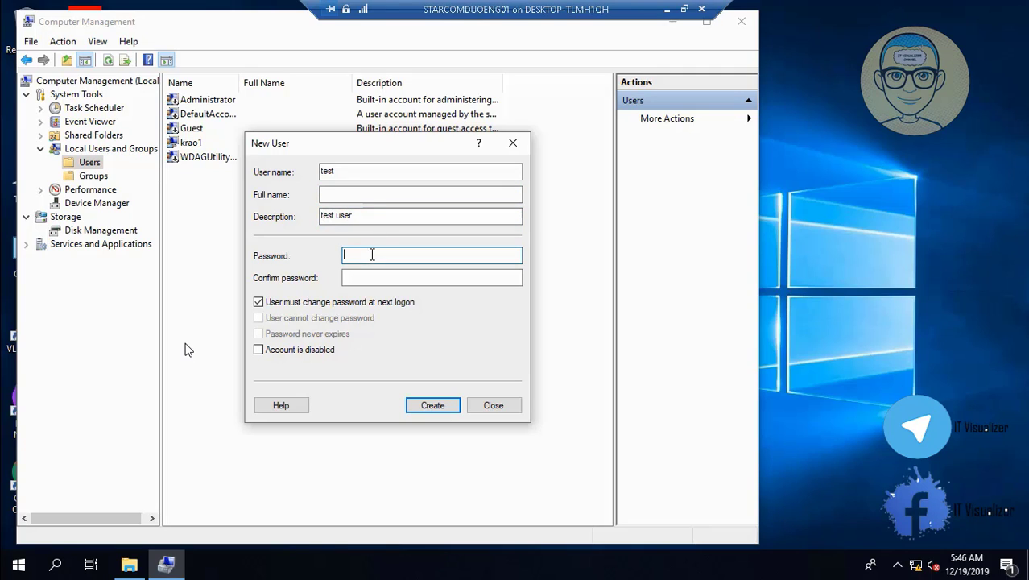
click(259, 302)
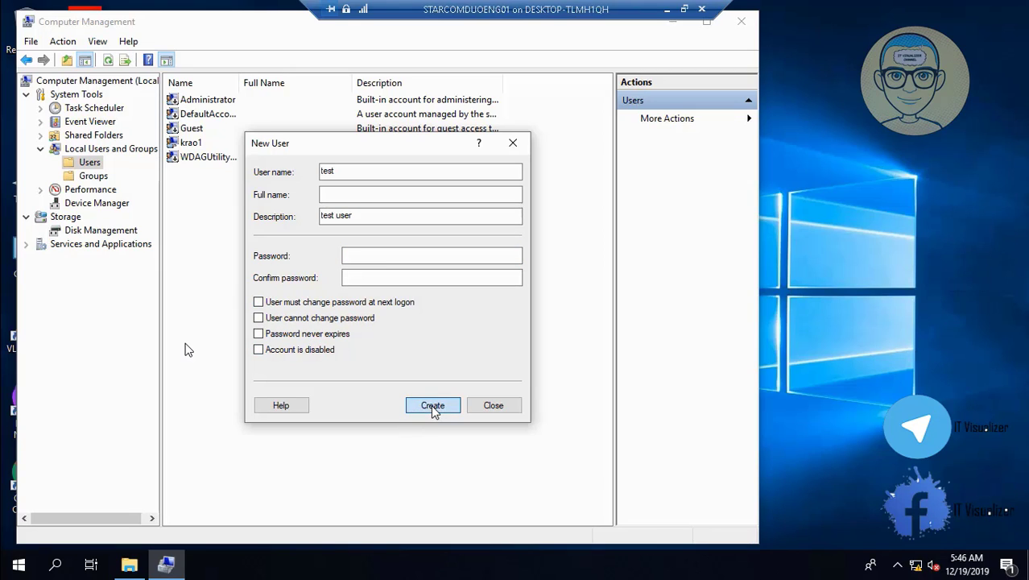
click(433, 406)
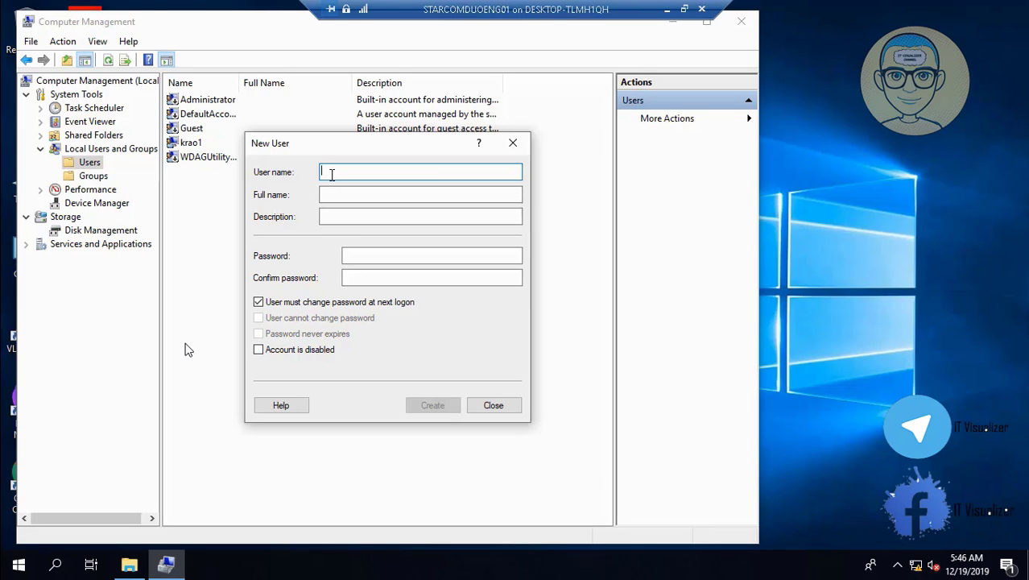
- Create the second local user with a confirmed password and no forced password change, then close the form
text(krao2)
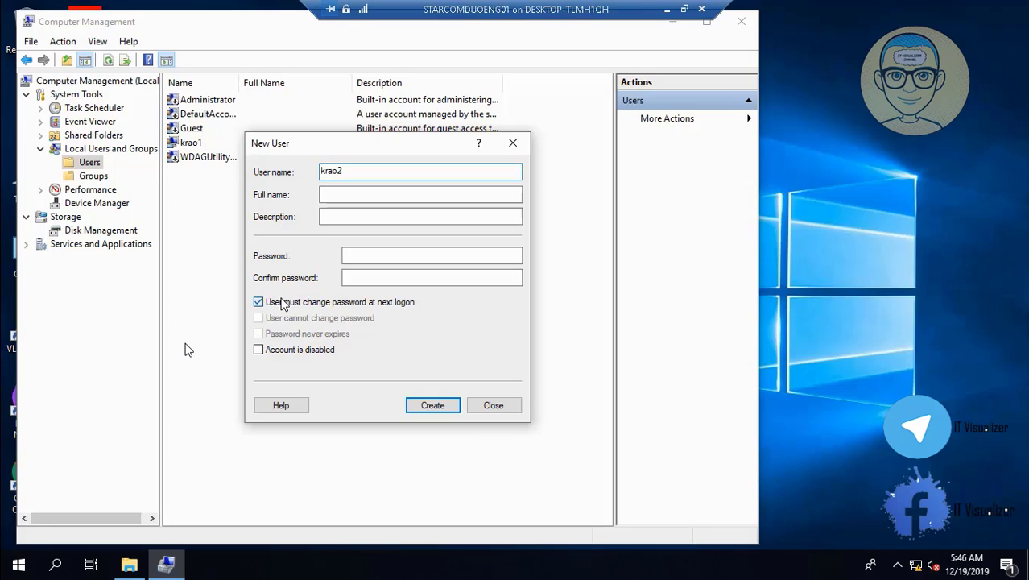
click(285, 301)
click(356, 257)
text(•)
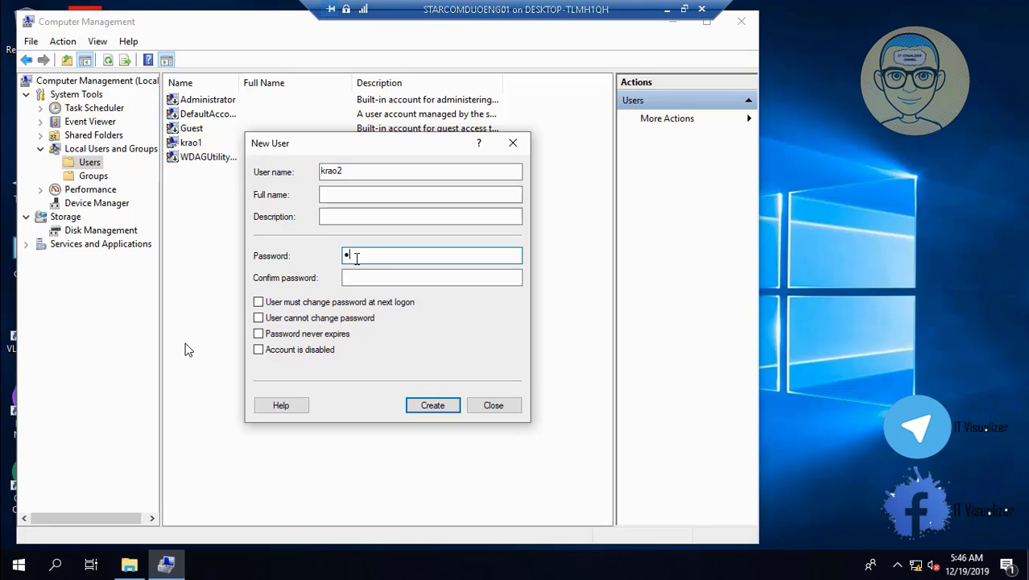
text(•••••••••)
key(Tab)
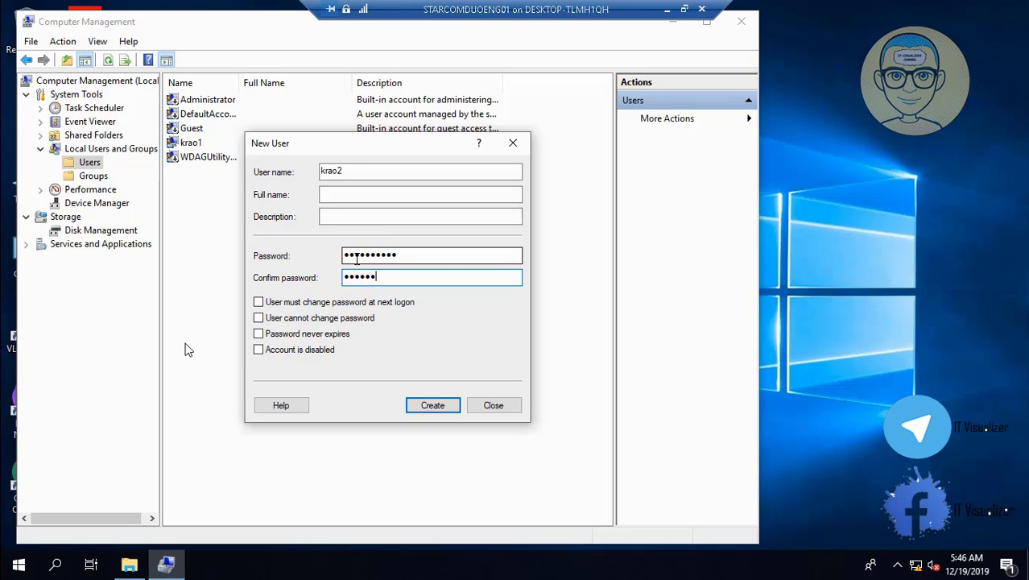
click(434, 408)
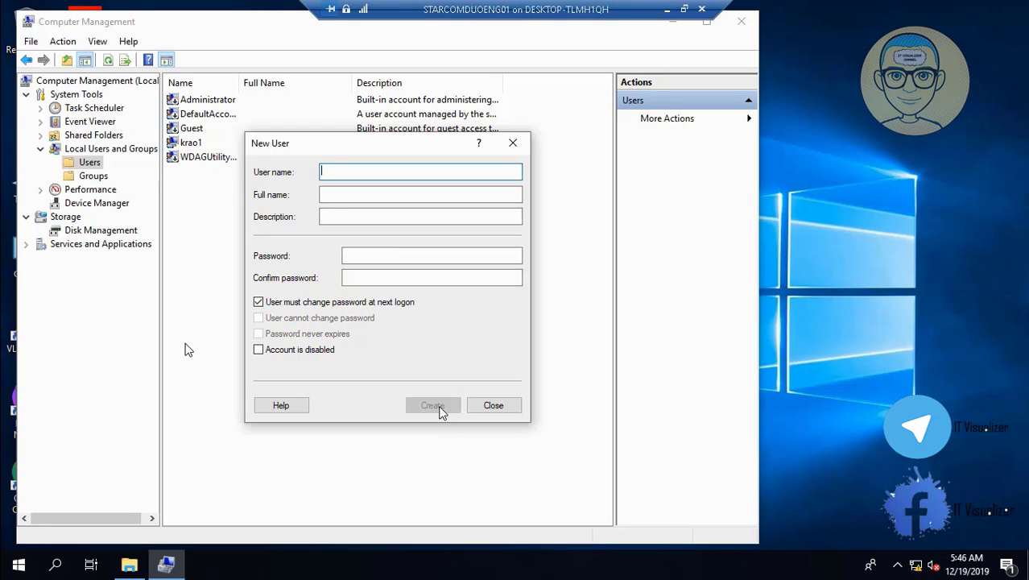
click(494, 406)
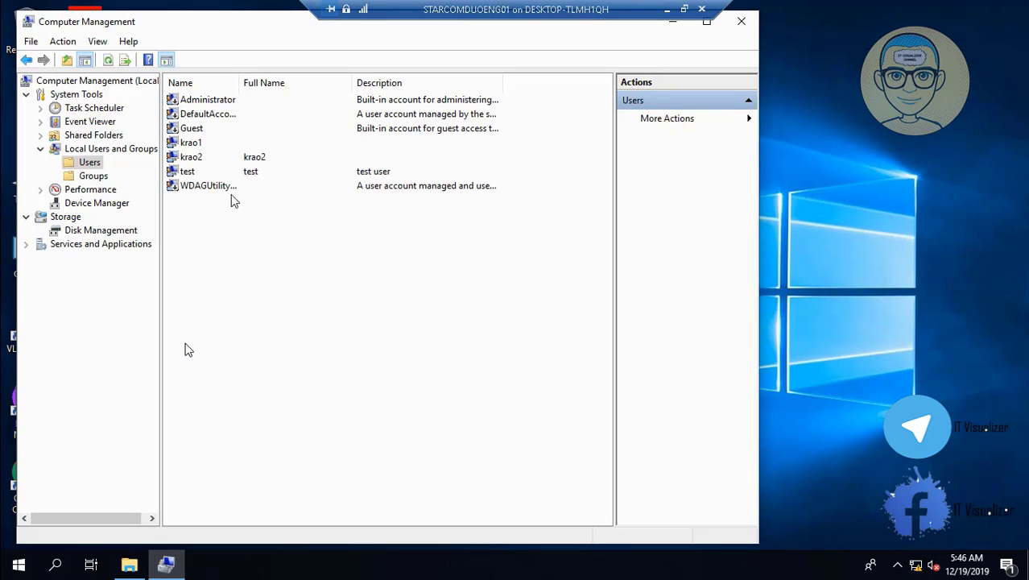
- Remove the second new account from the Users group
double_click(196, 159)
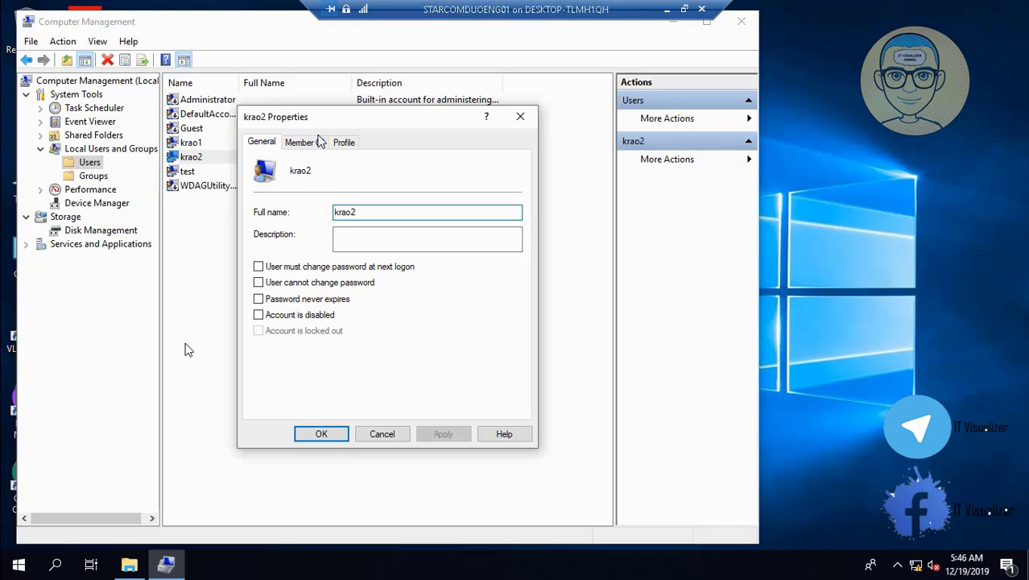
click(317, 144)
click(282, 181)
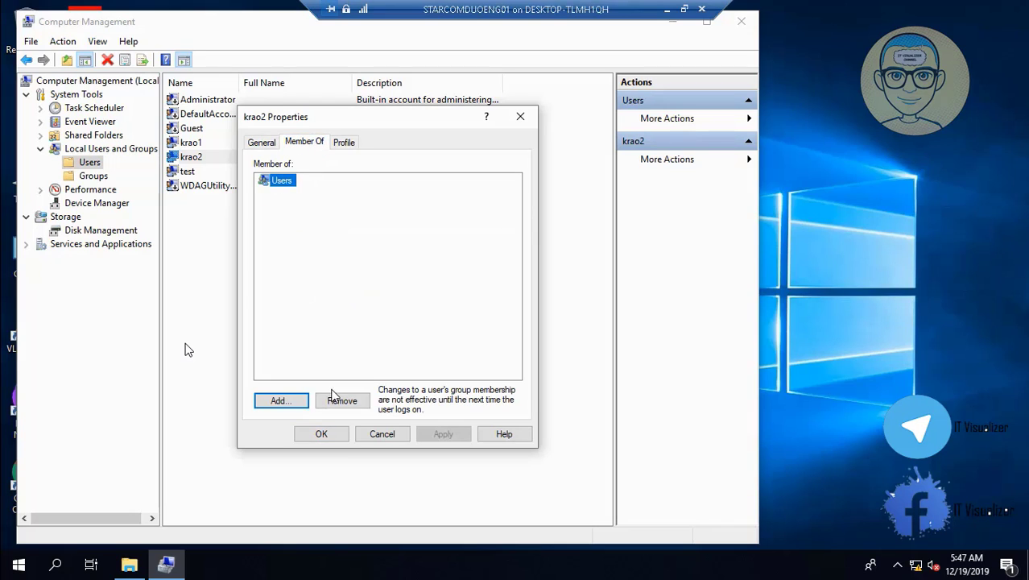
click(341, 402)
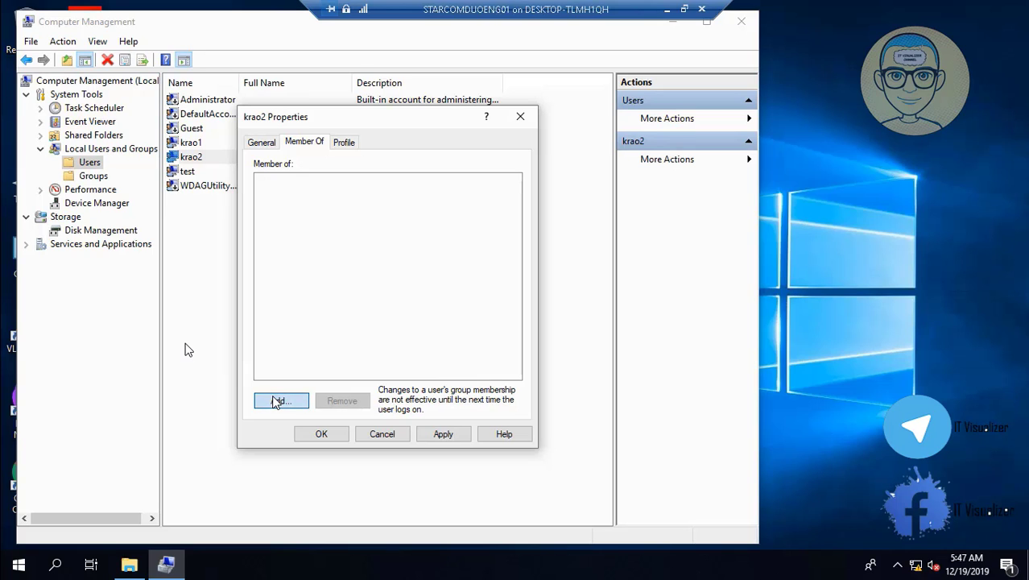
- Add the account to the Administrators group and save its properties
click(278, 401)
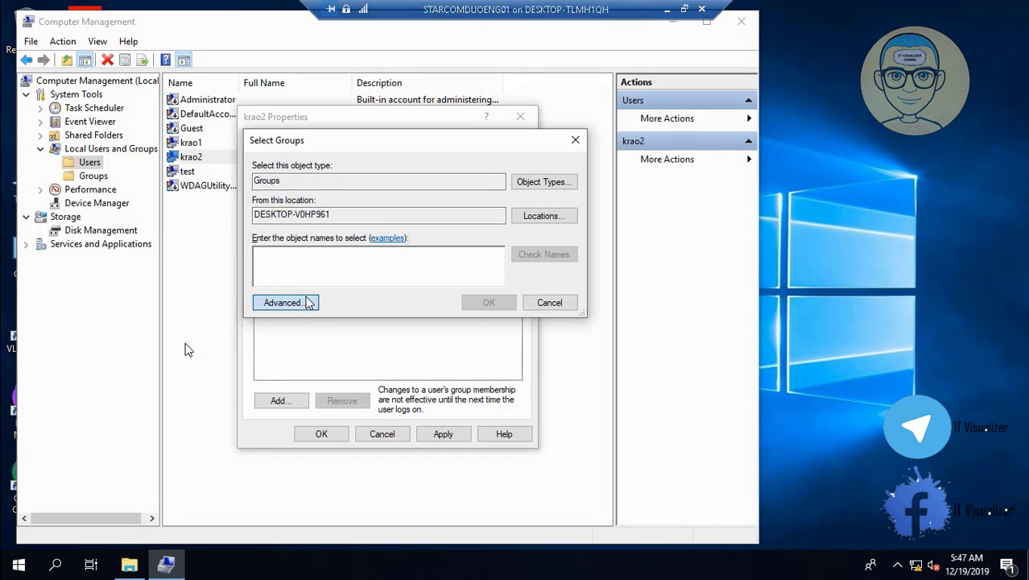
click(285, 303)
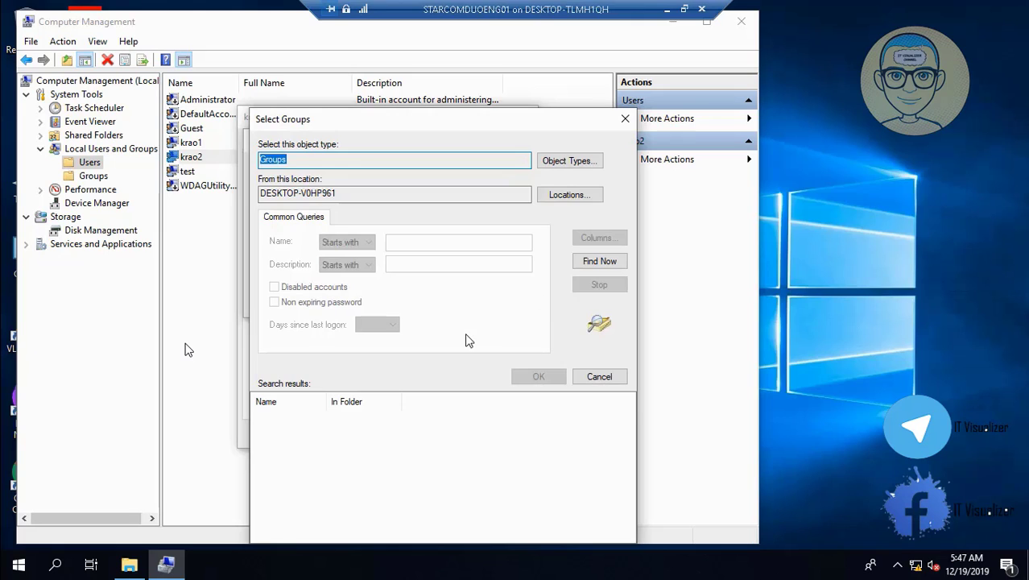
key(Return)
click(318, 430)
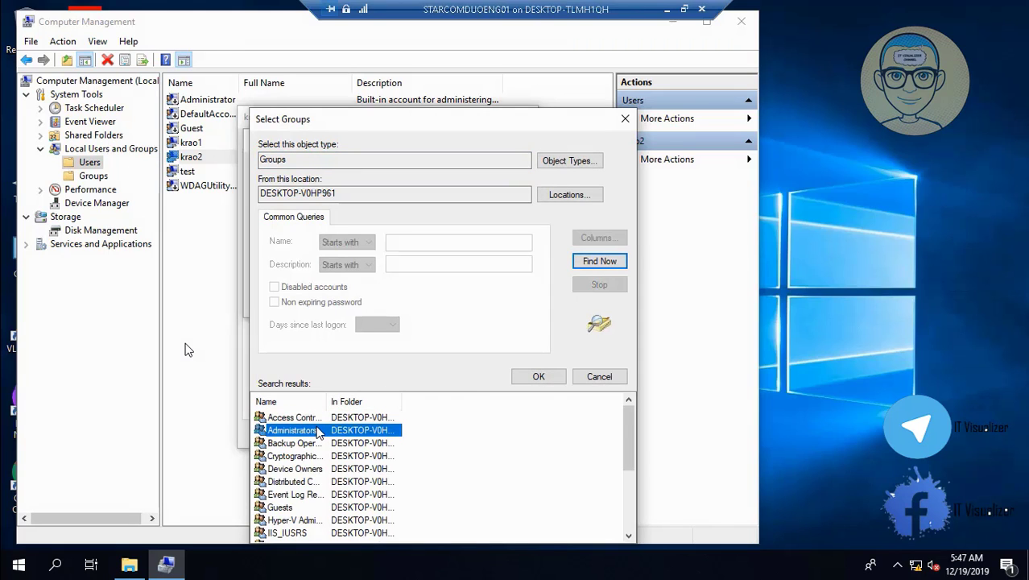
click(533, 377)
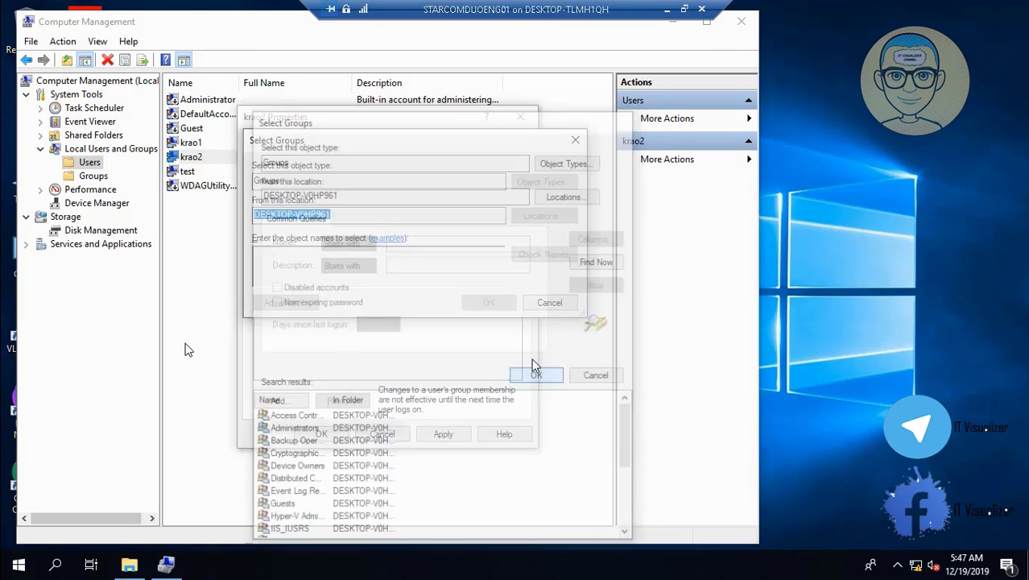
click(489, 302)
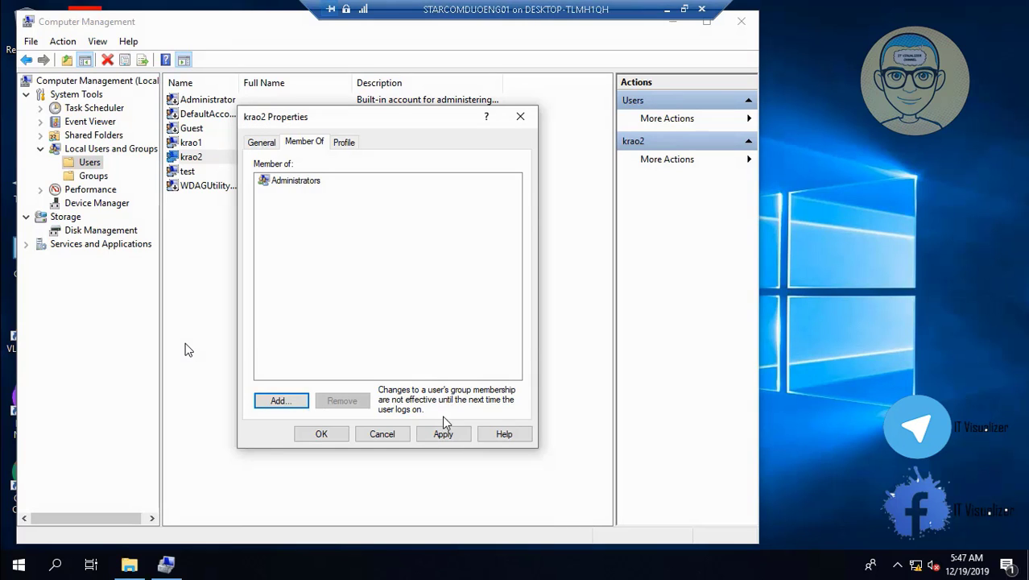
click(444, 432)
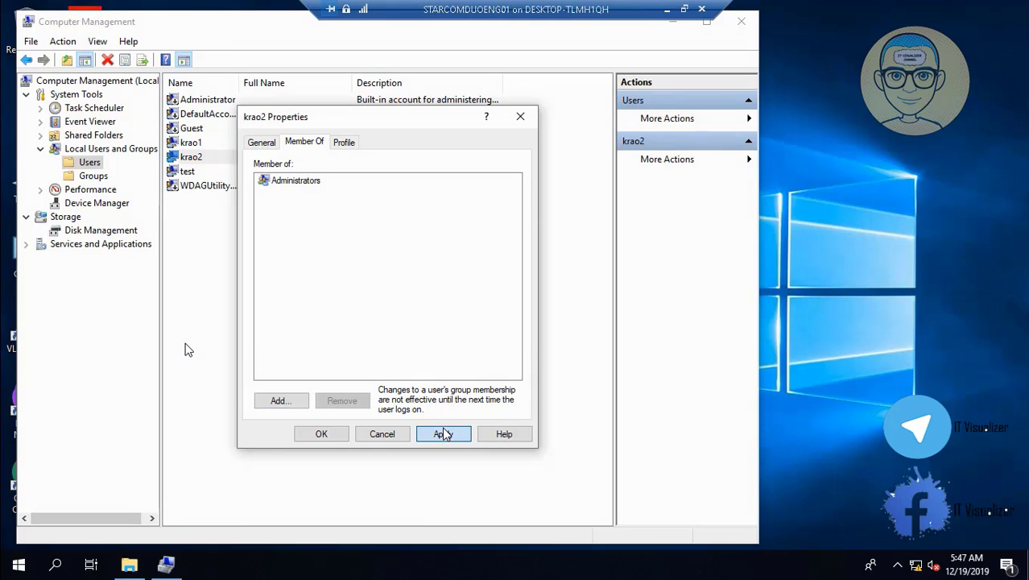
click(322, 433)
click(208, 153)
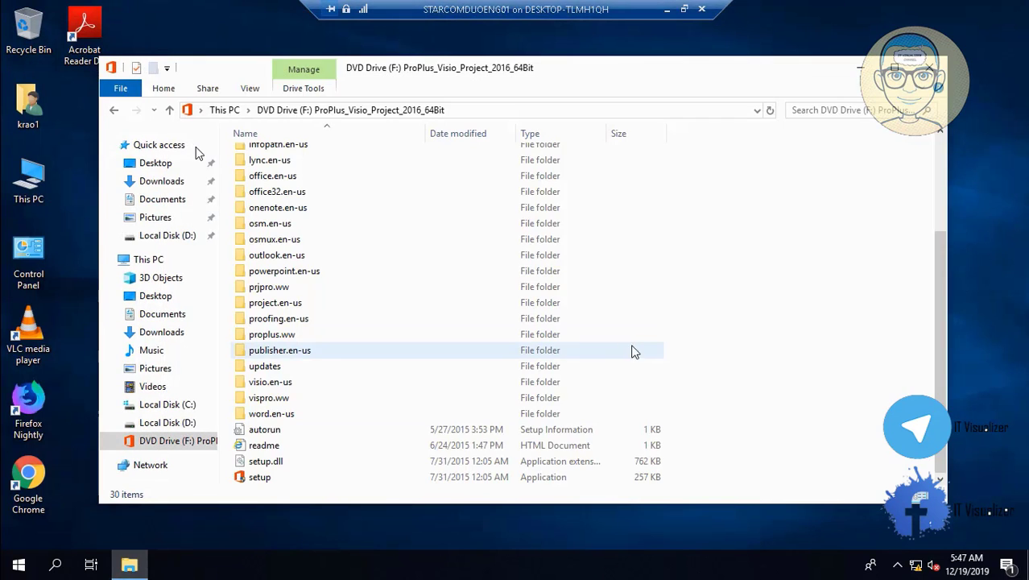
- Launch setup from DVD Drive (F:) and approve the User Account Control prompt
click(276, 478)
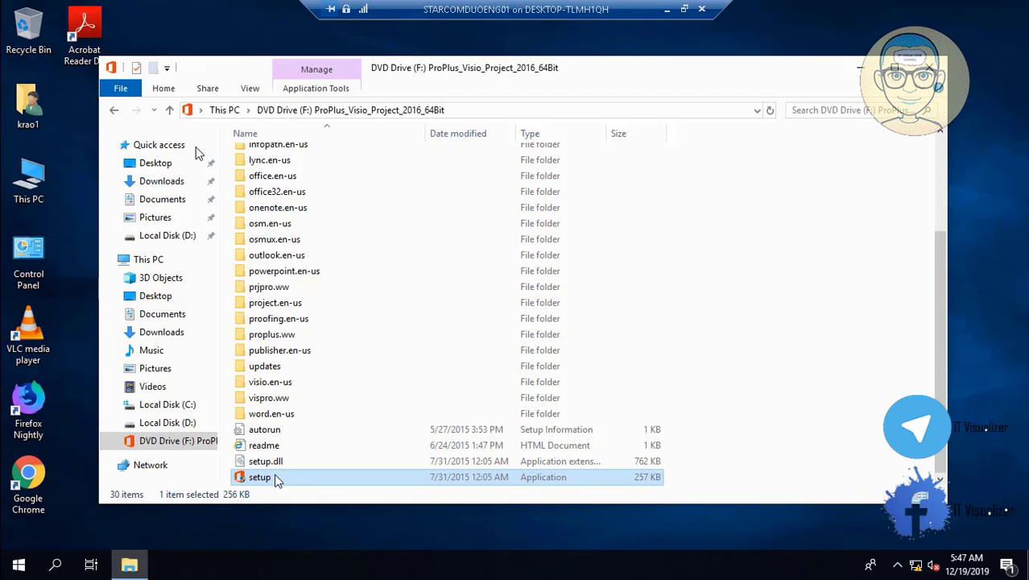
double_click(276, 479)
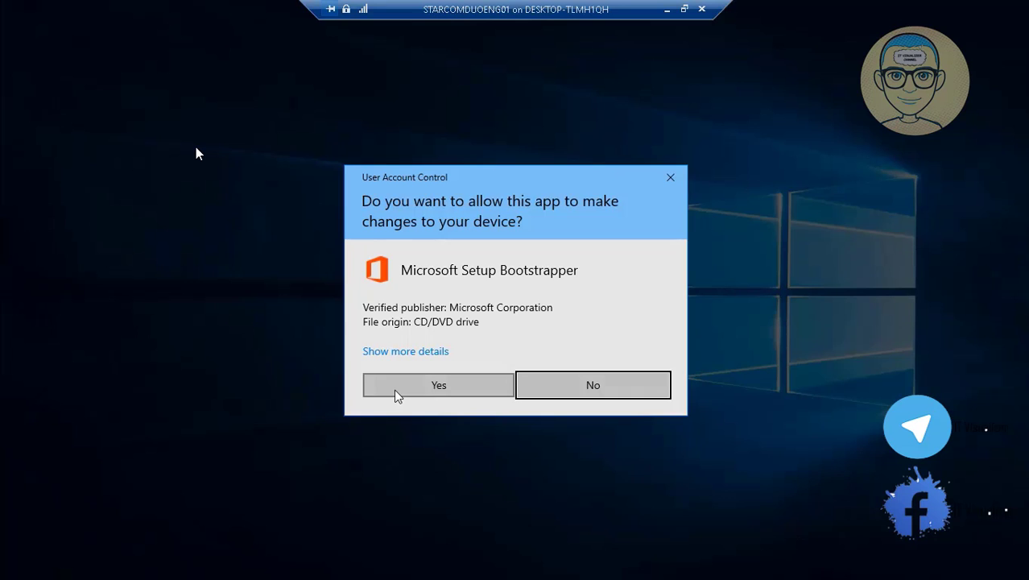
click(438, 385)
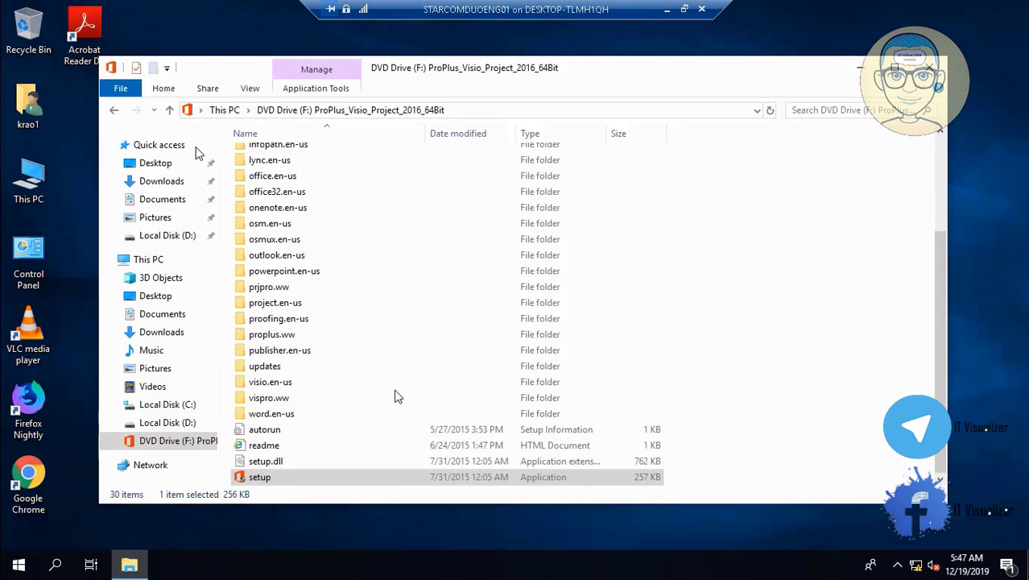
- Switch between windows in the VM while Office setup prepares its files
double_click(382, 268)
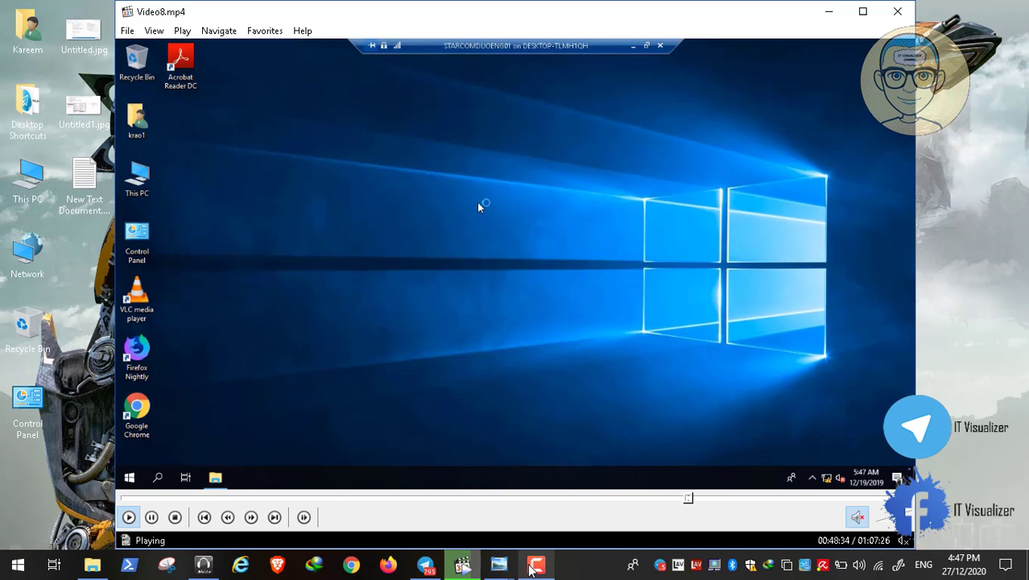
click(152, 516)
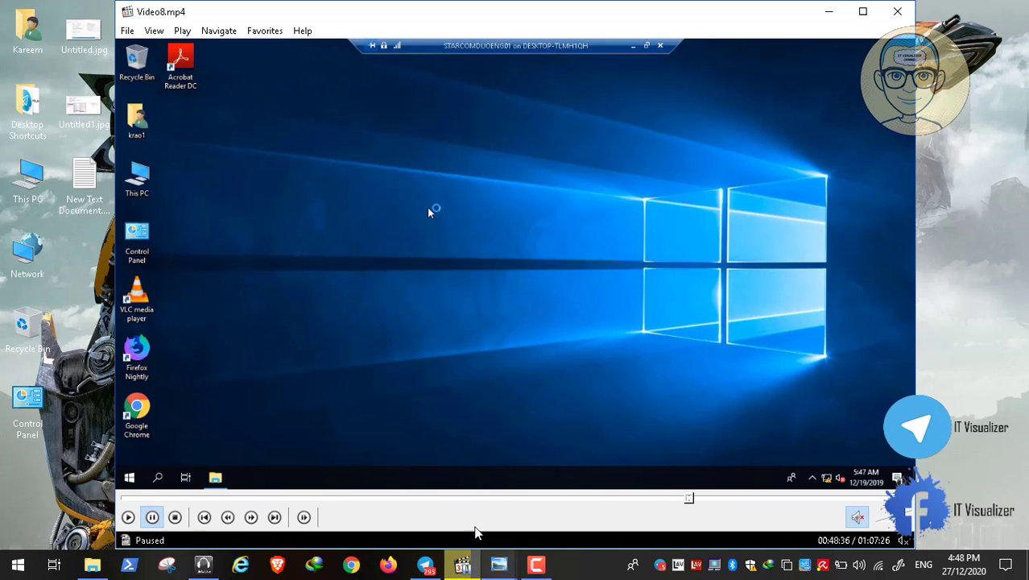
click(538, 566)
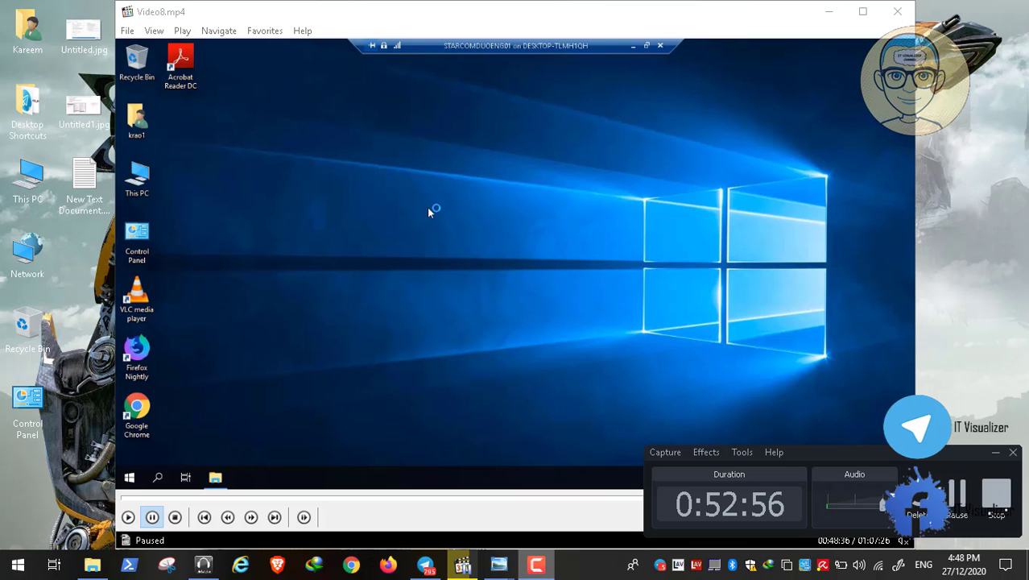
click(994, 458)
double_click(485, 209)
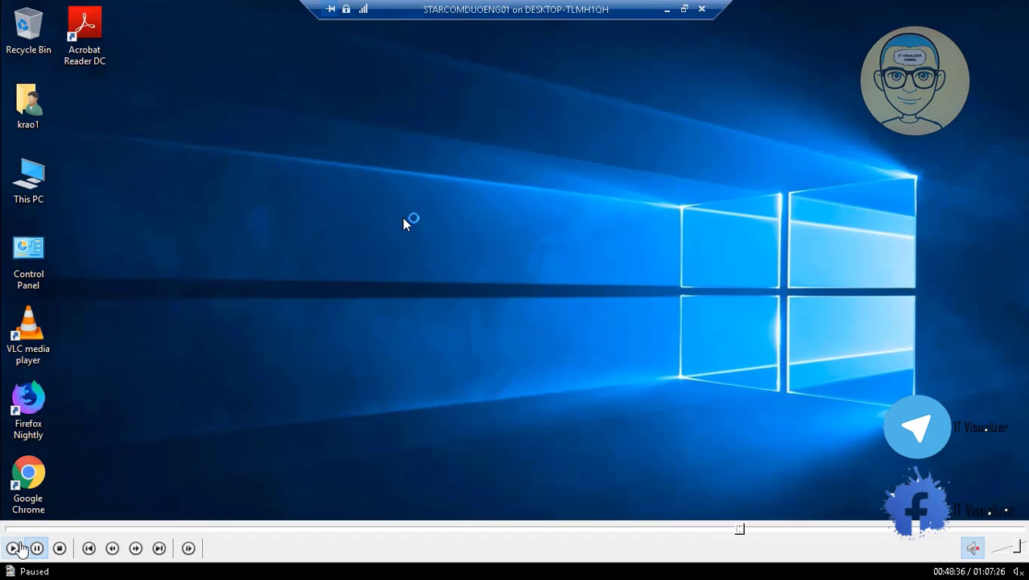
click(13, 548)
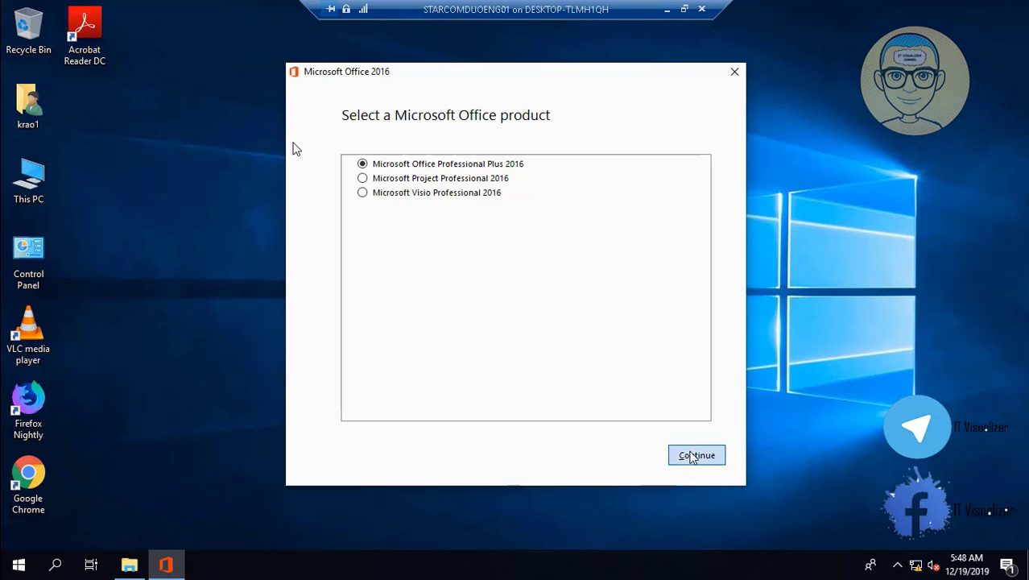
- Continue with Office Professional Plus 2016 and choose the Customize installation option
click(691, 456)
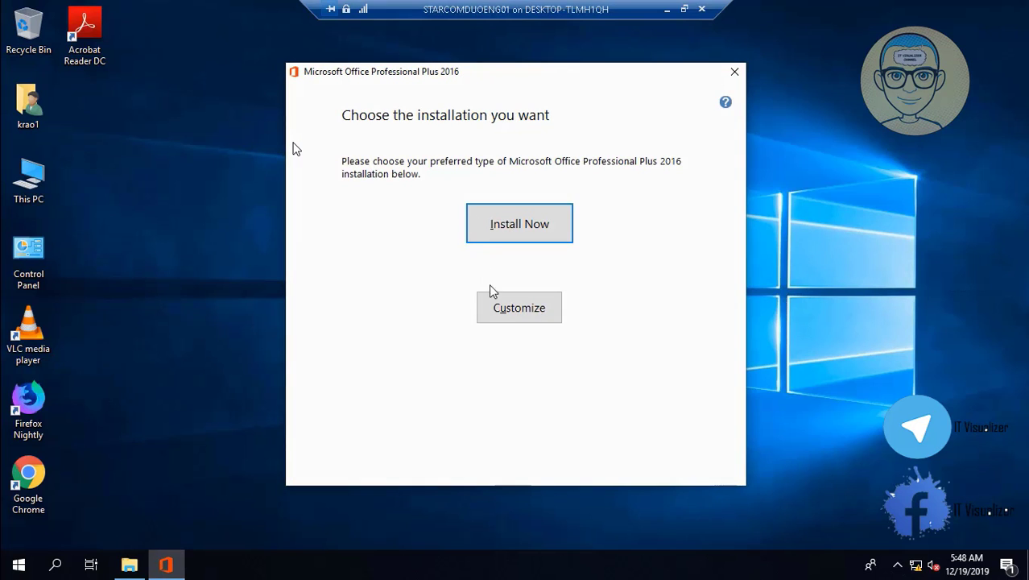
click(515, 314)
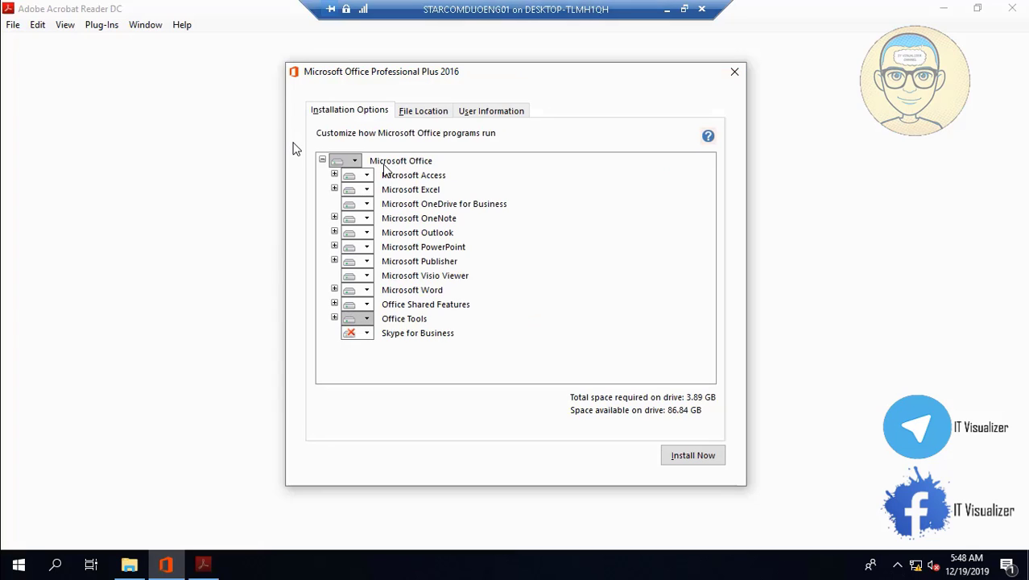
- Set the Microsoft Office root to 'Run all from My Computer' and start installing Professional Plus 2016
click(340, 162)
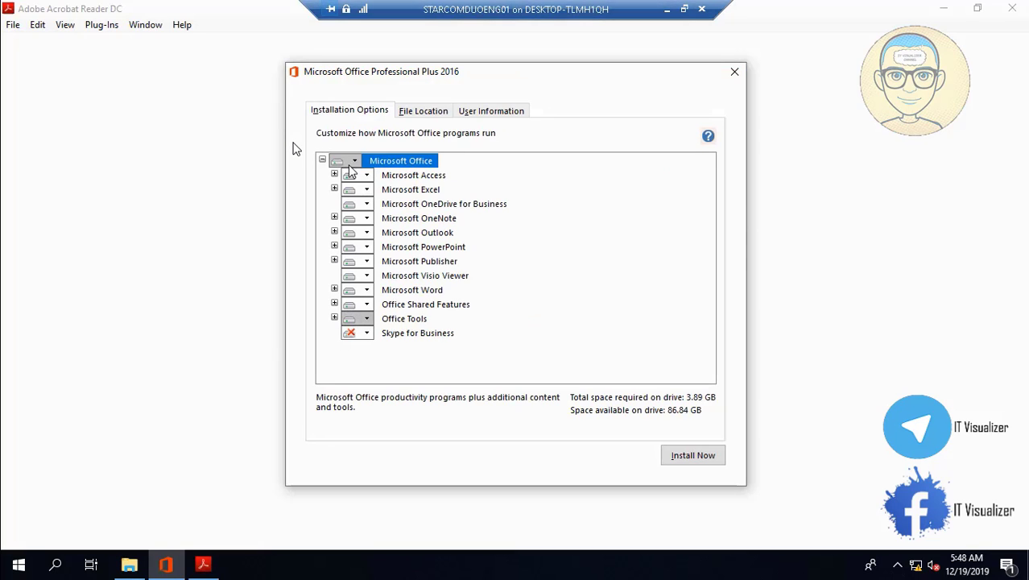
click(360, 192)
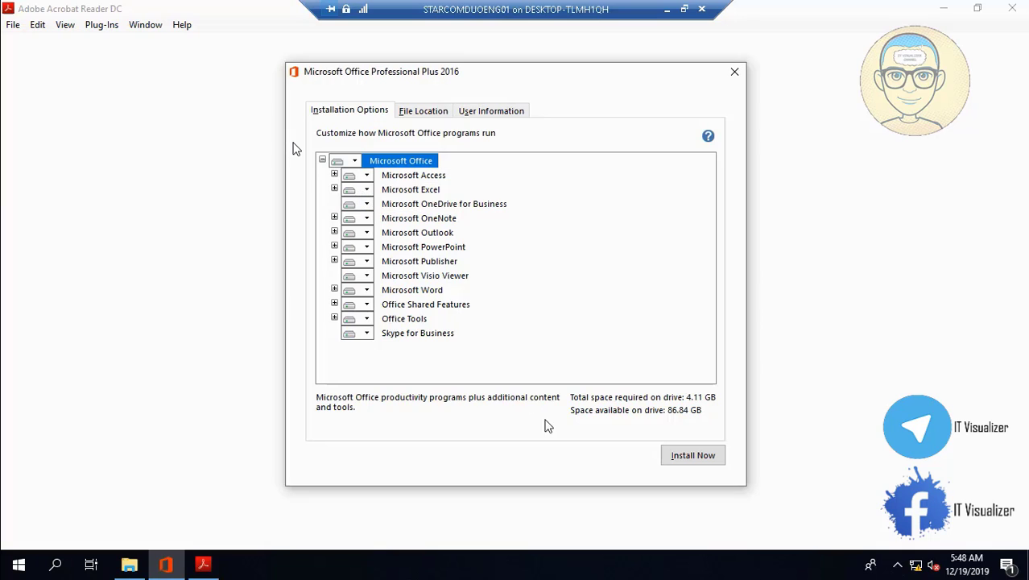
click(692, 456)
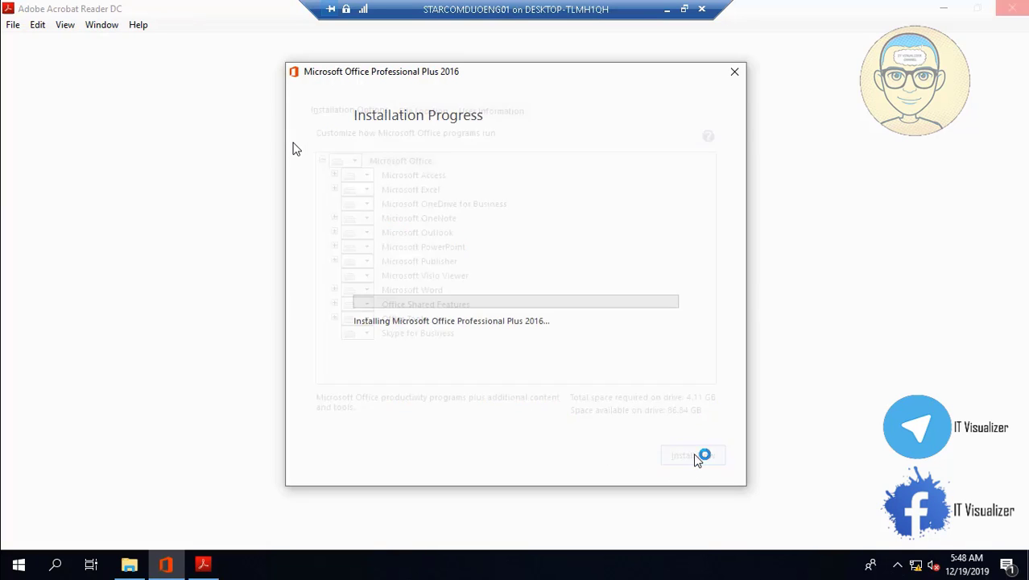
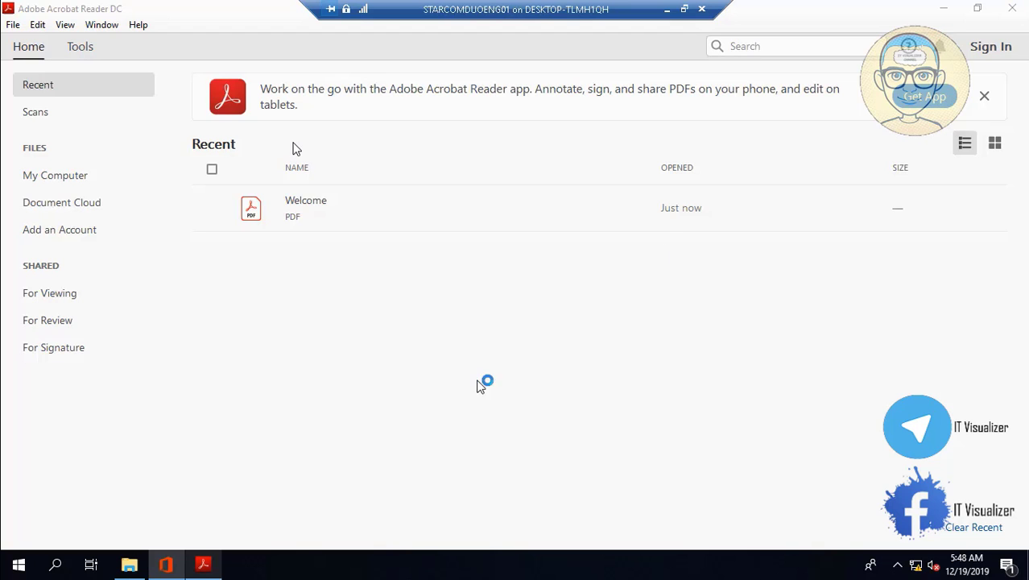
- Move the DVD folder window aside, accept the Acrobat Reader DC licence agreement, and close Acrobat Reader
click(143, 566)
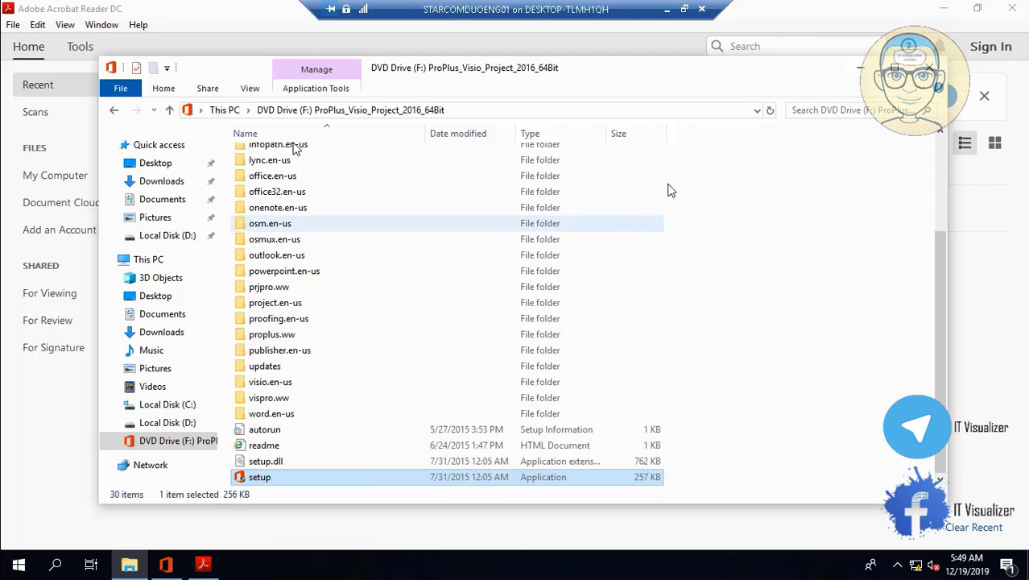
click(857, 73)
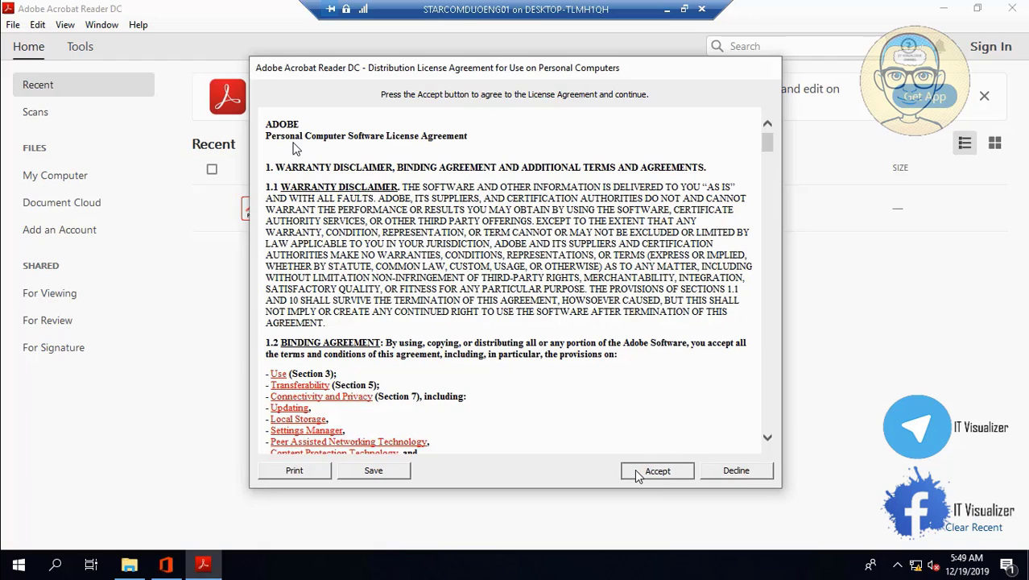
click(638, 476)
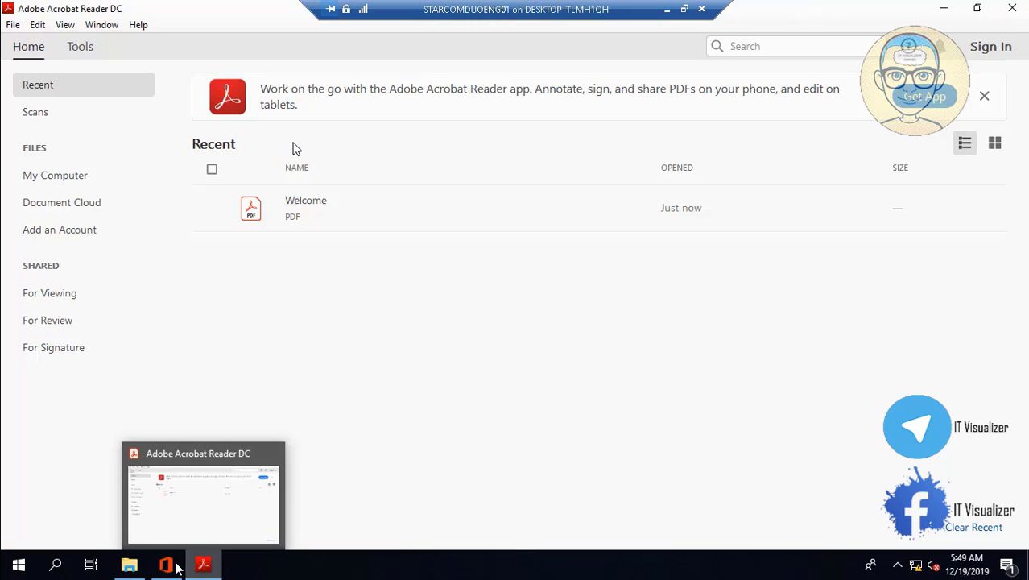
click(1009, 11)
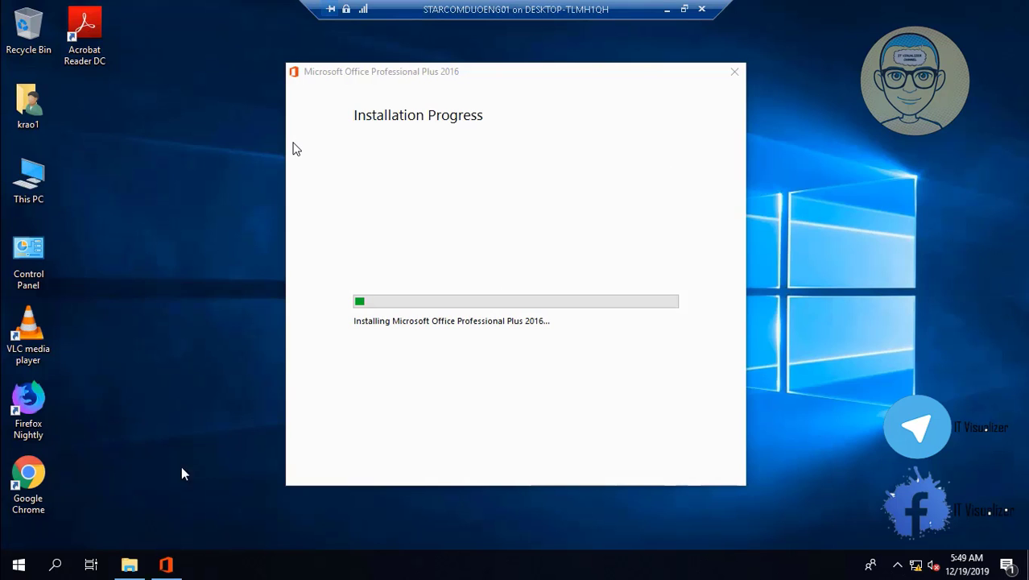
- Close the DVD installation folder, return to the VM, and dismiss Office's installation-complete message
click(128, 566)
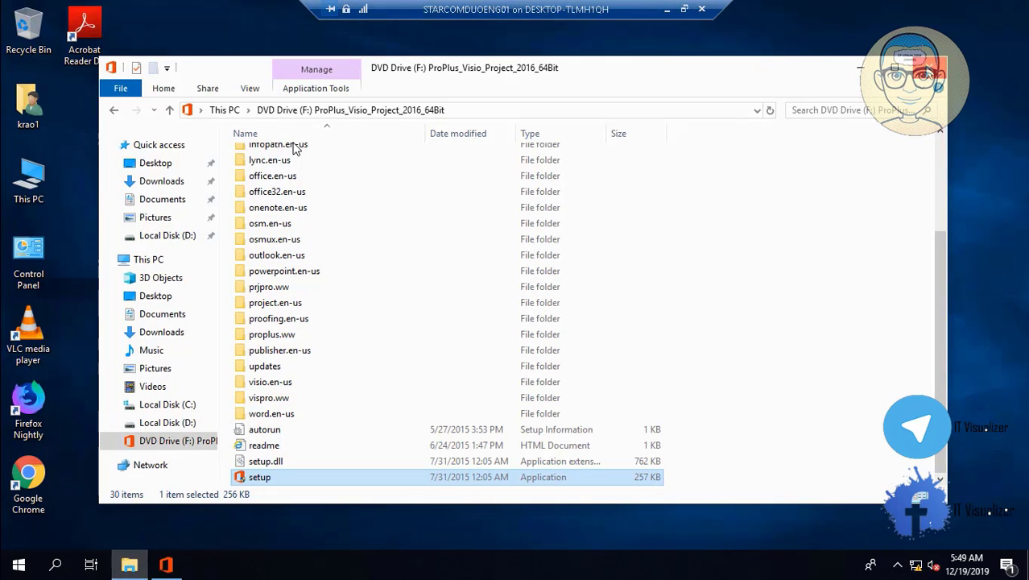
click(928, 67)
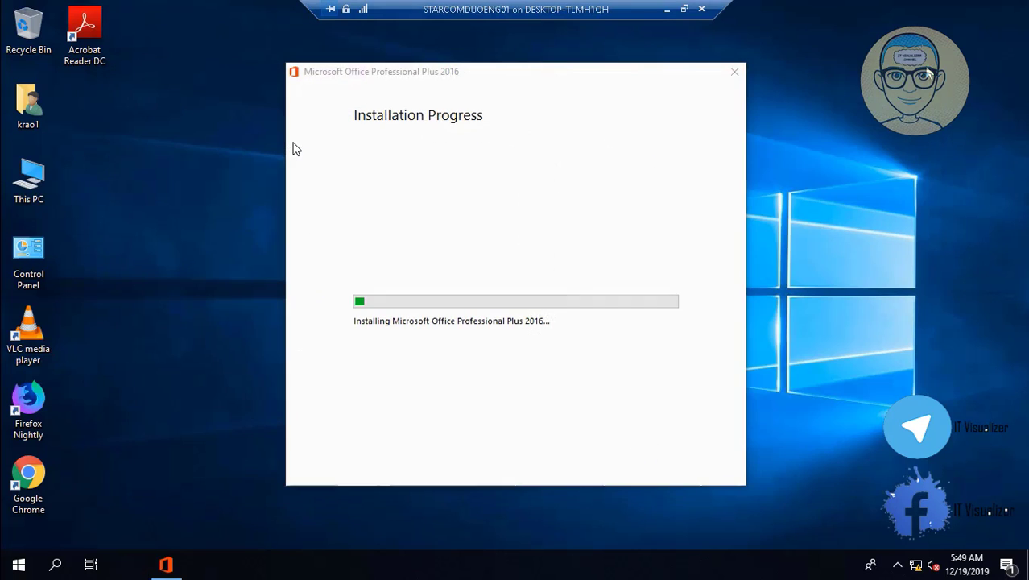
click(666, 10)
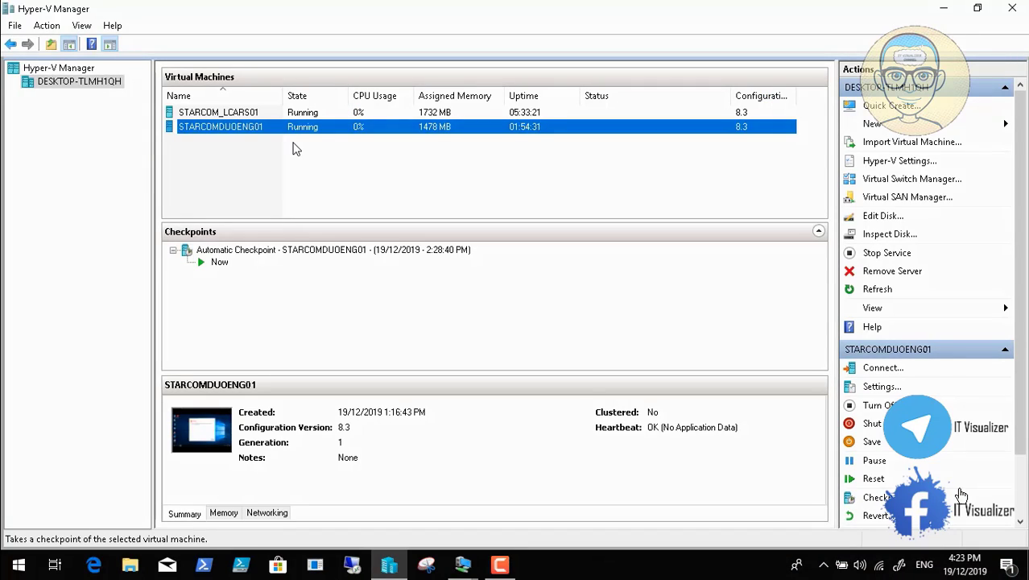
click(464, 563)
click(503, 538)
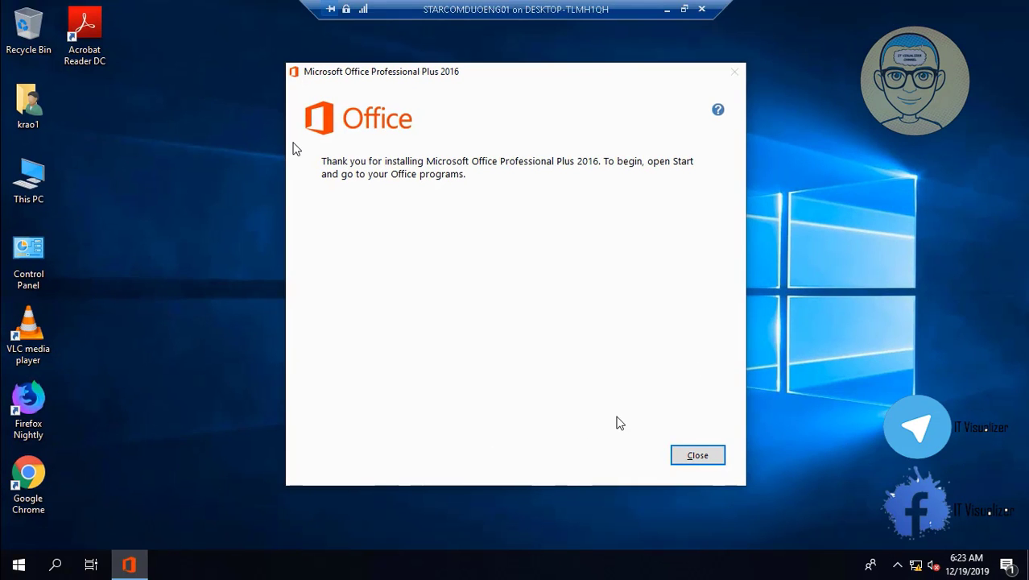
click(698, 456)
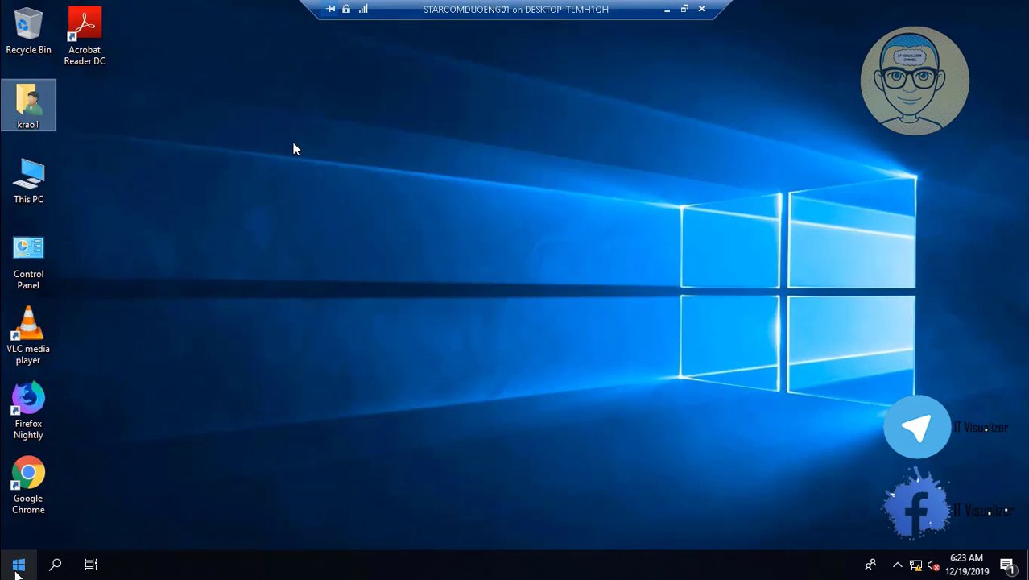
click(16, 571)
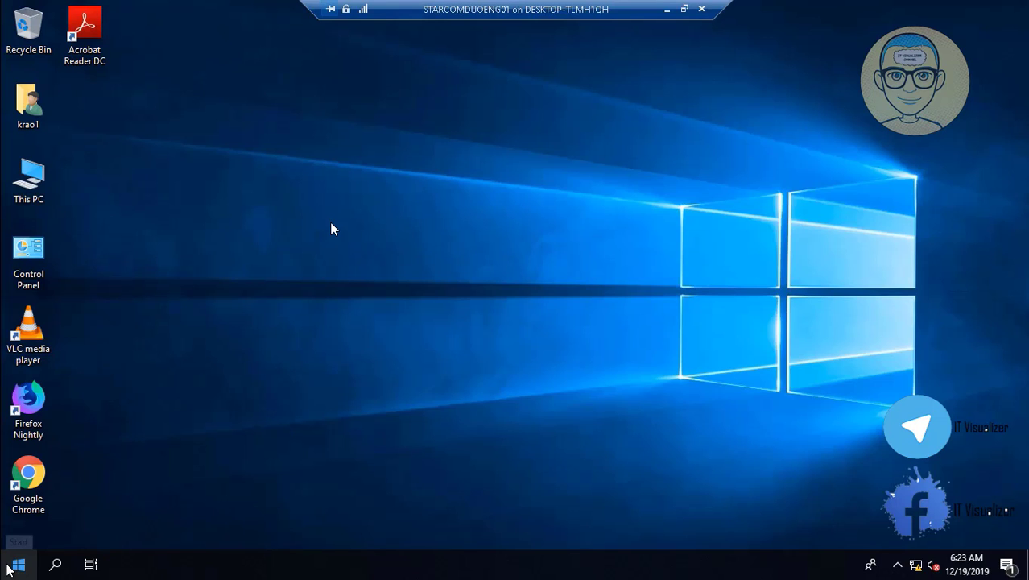
- From the Microsoft Office 2016 program folder, pin Excel, Word, PowerPoint and Outlook 2016 to the taskbar
click(8, 569)
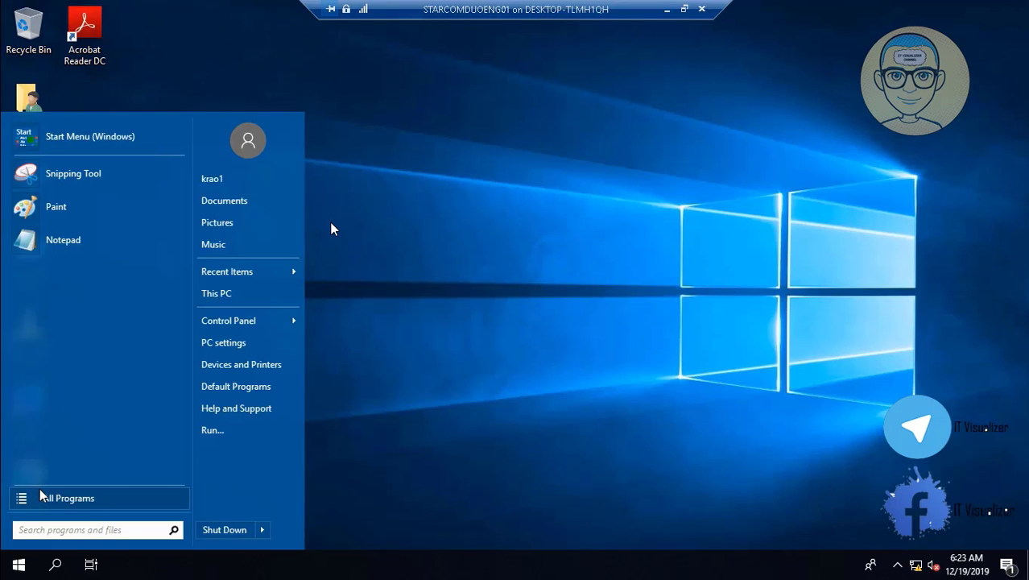
click(60, 499)
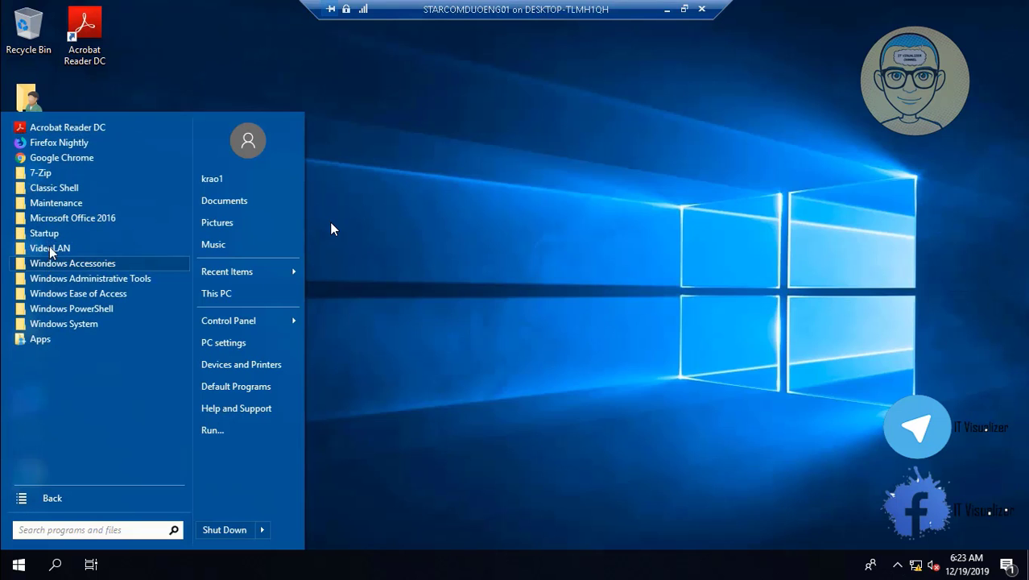
click(67, 219)
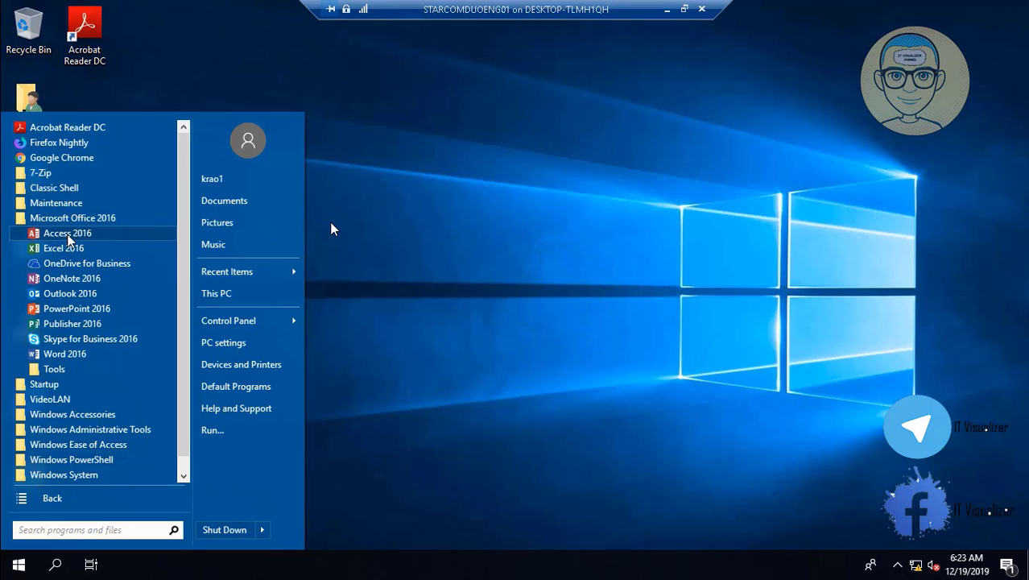
right_click(68, 234)
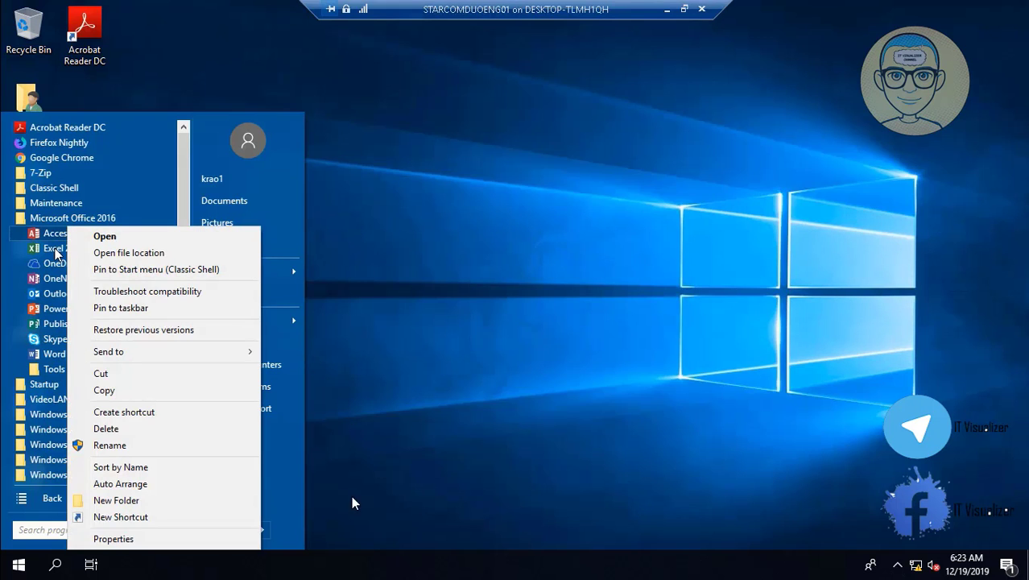
right_click(55, 249)
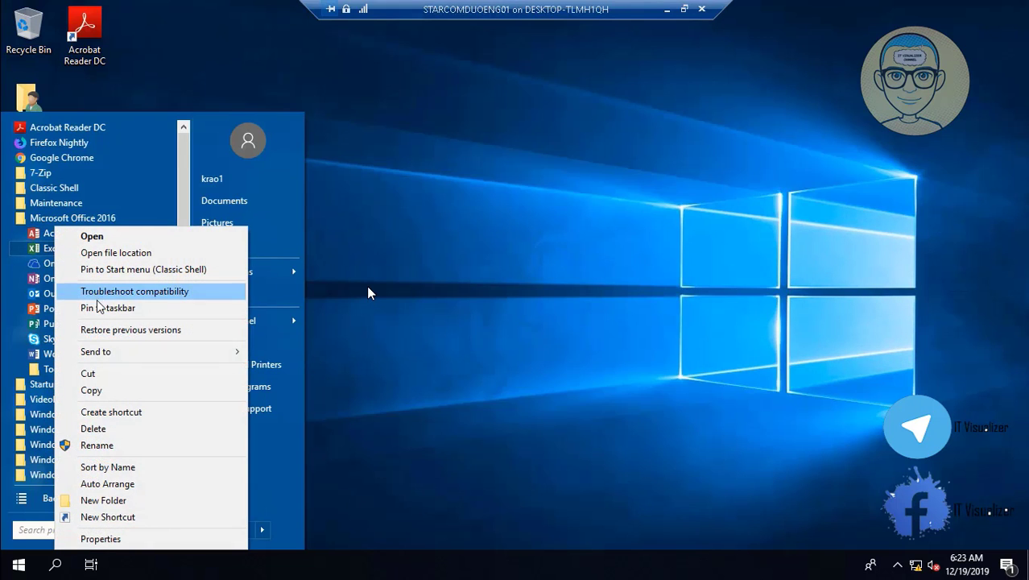
click(99, 306)
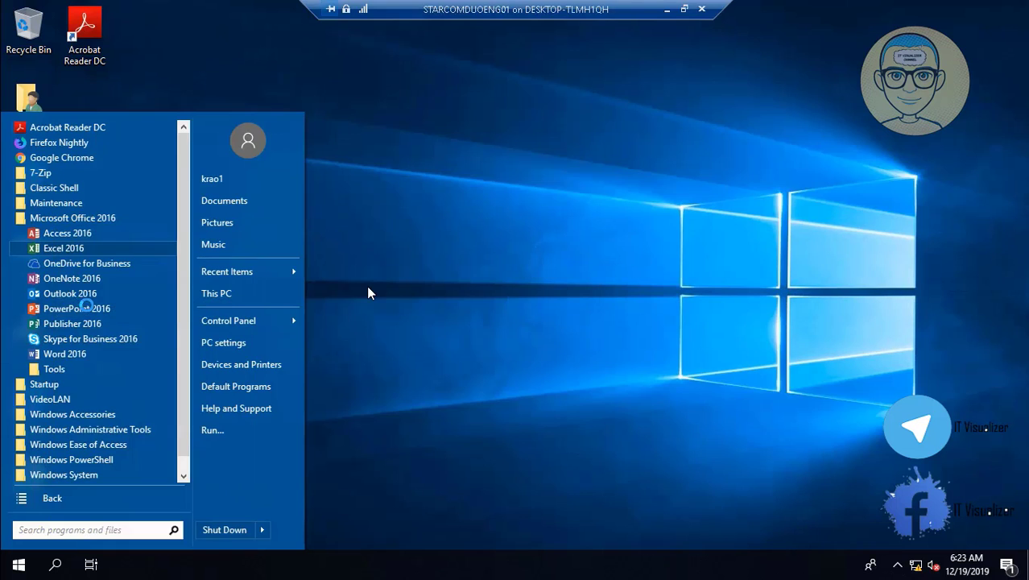
right_click(65, 356)
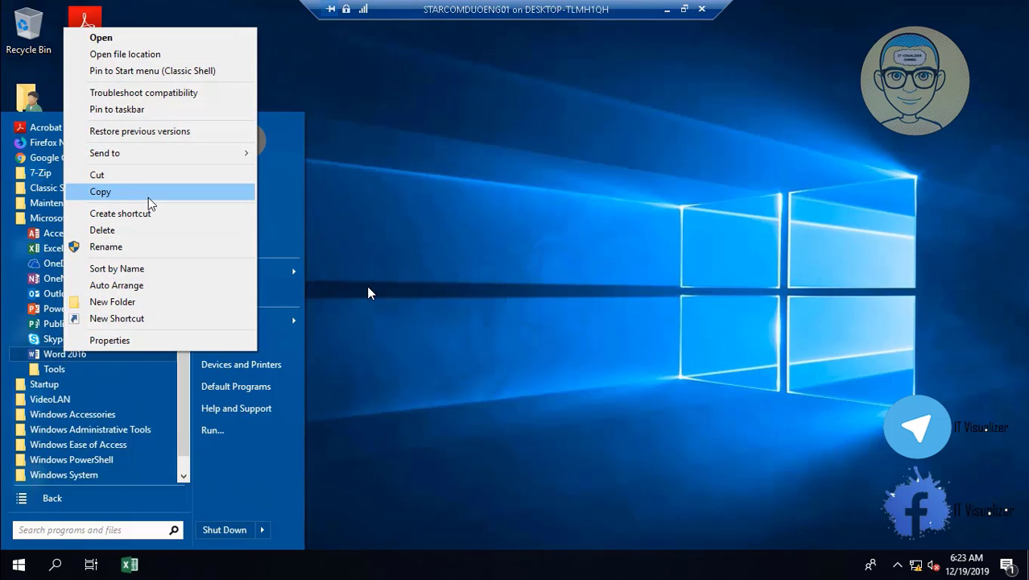
click(155, 110)
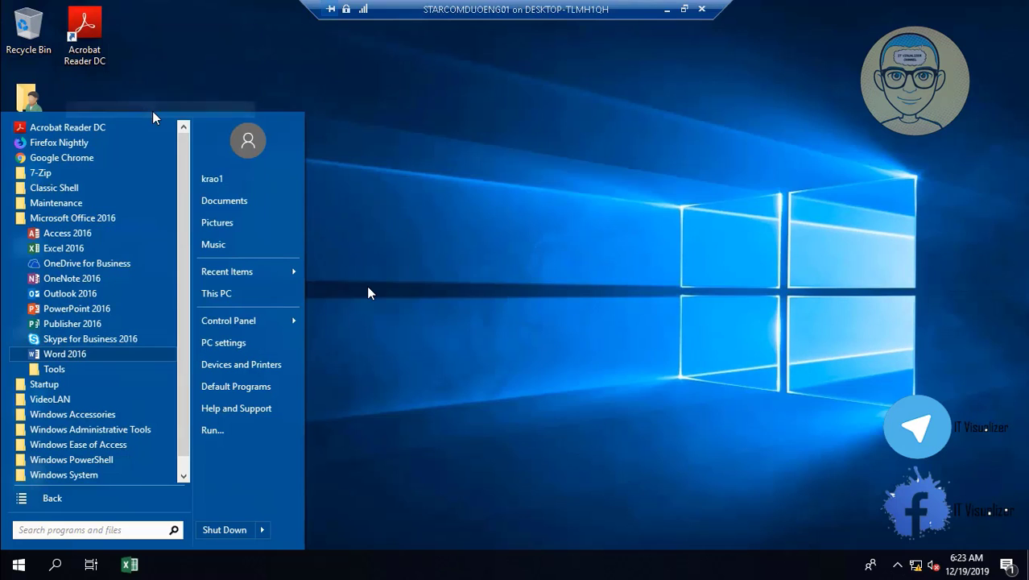
right_click(74, 310)
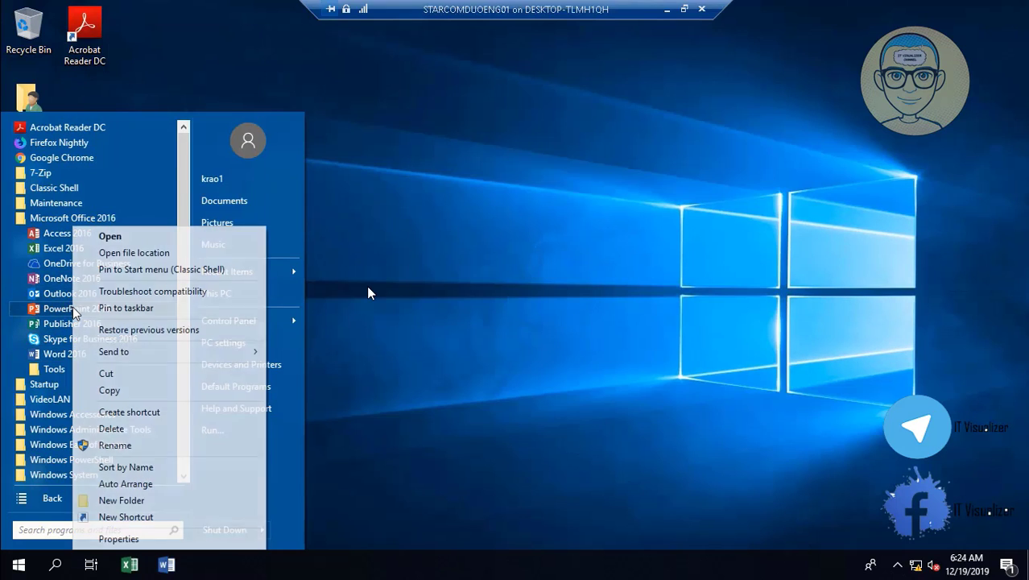
click(141, 308)
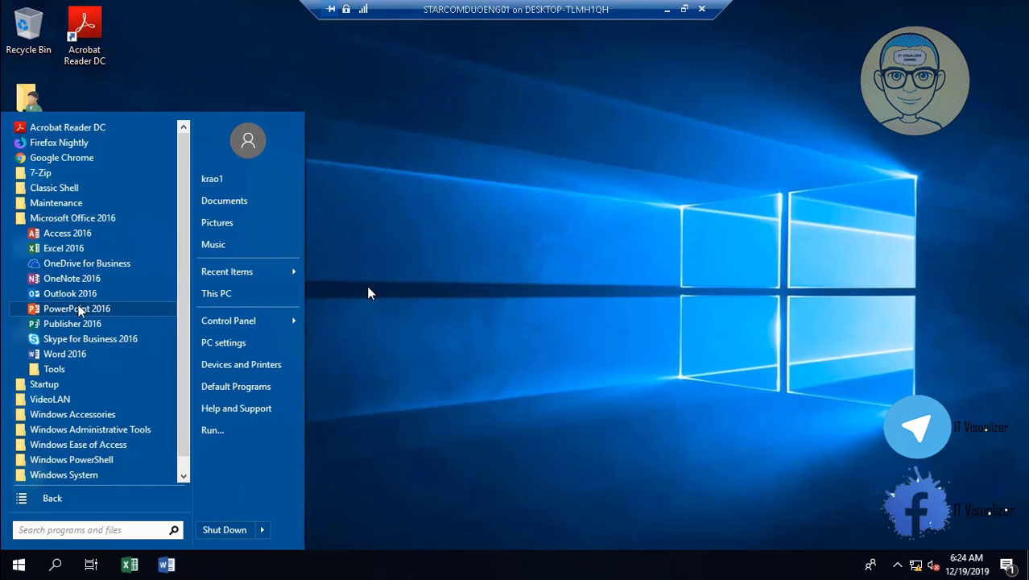
right_click(72, 293)
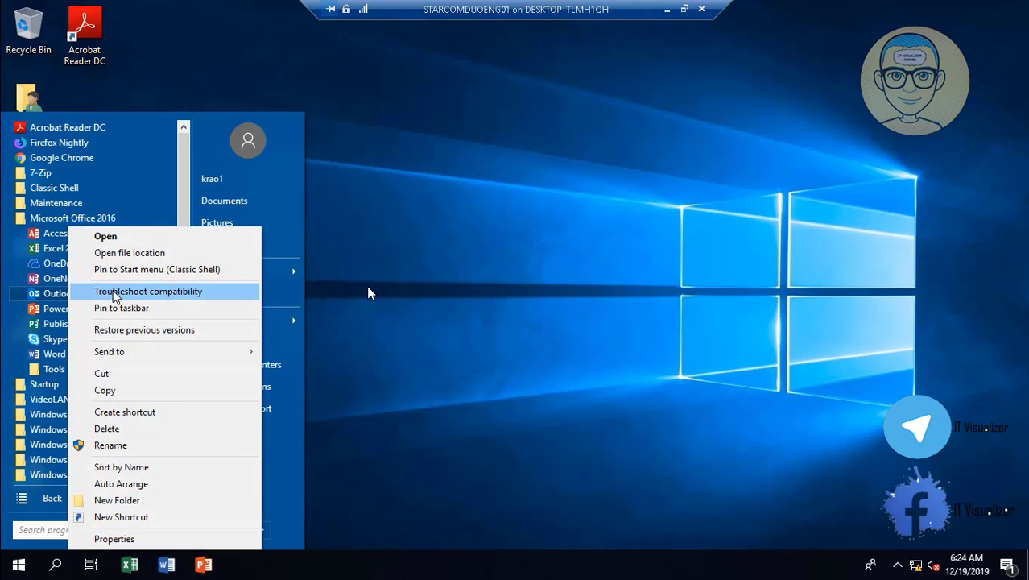
click(119, 308)
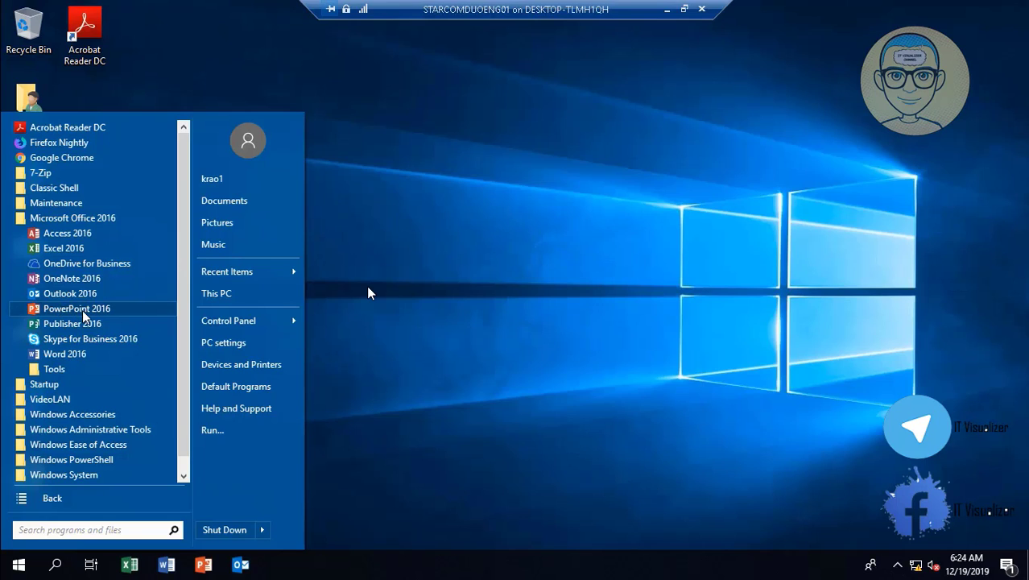
- Pin Excel, Word and PowerPoint 2016 to the Classic Shell Start menu
right_click(73, 251)
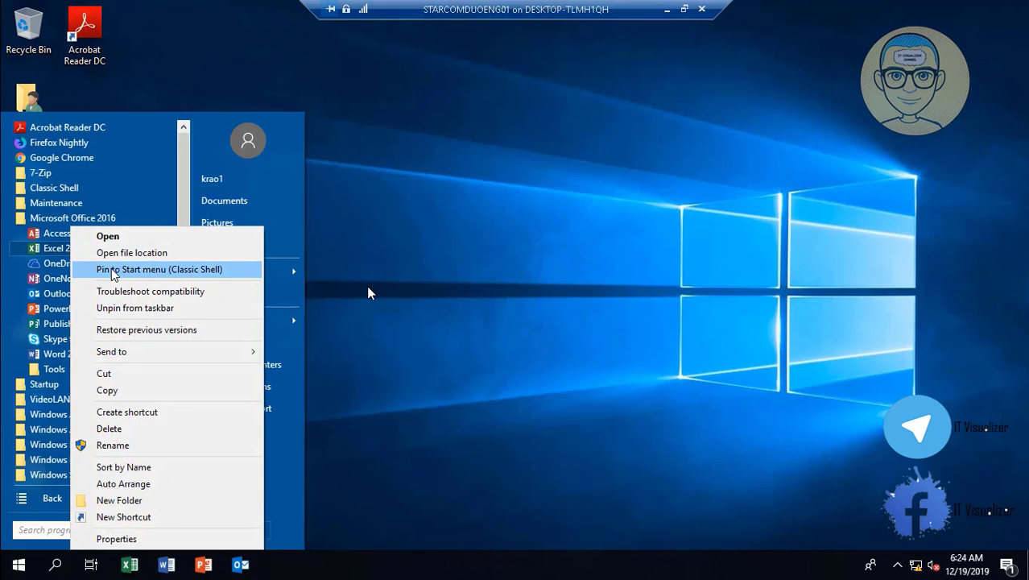
click(112, 271)
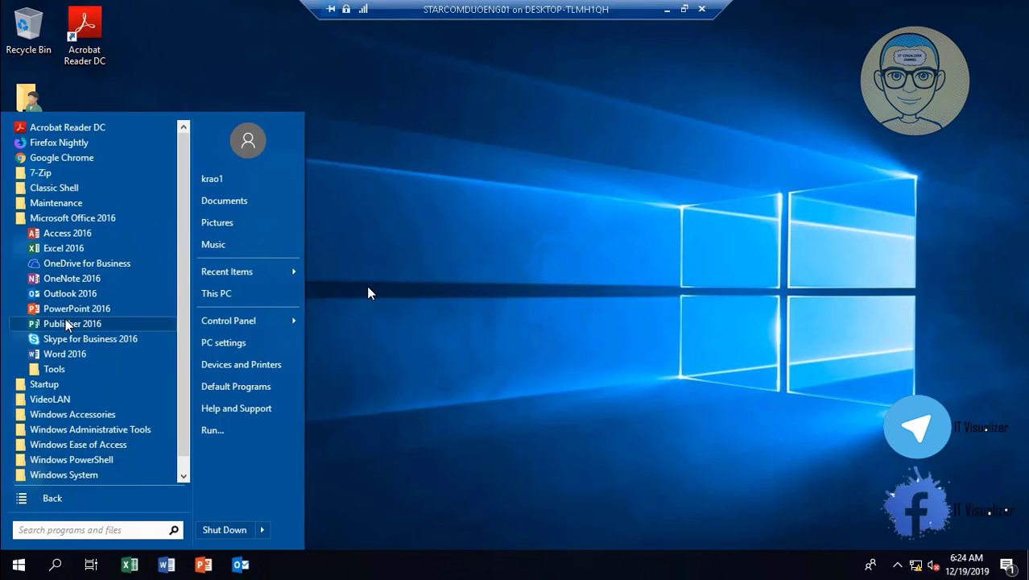
right_click(73, 354)
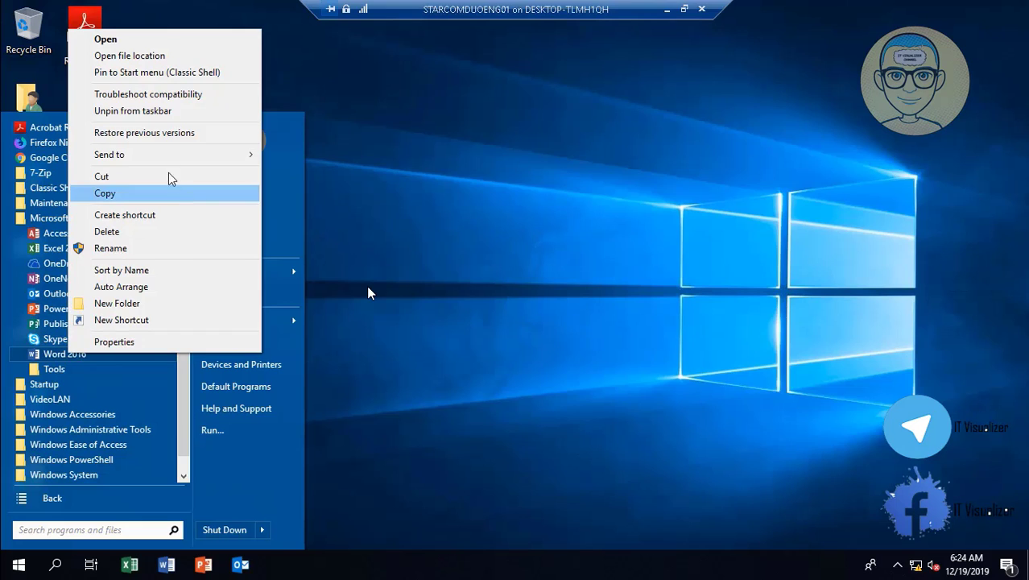
click(158, 74)
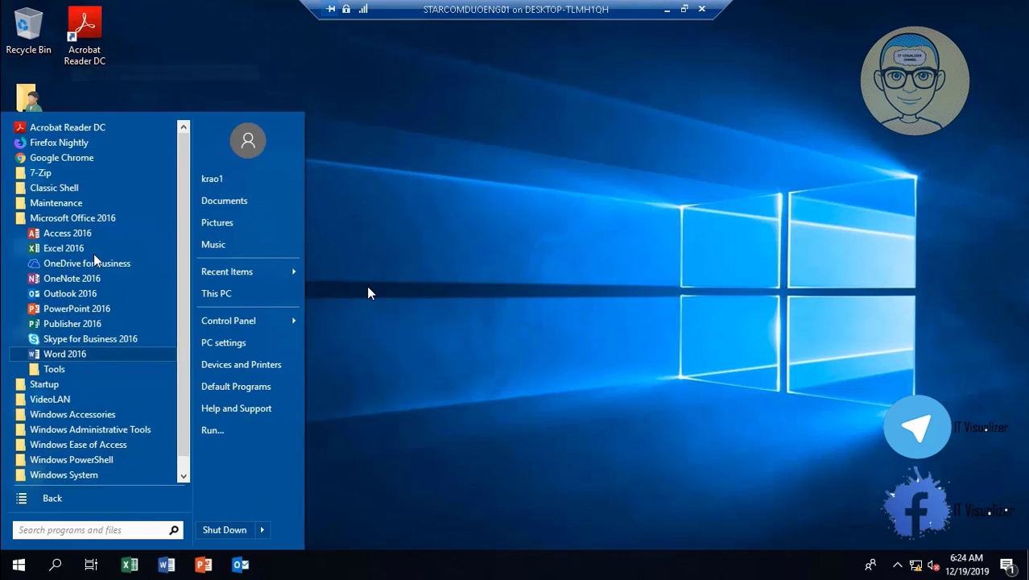
right_click(58, 312)
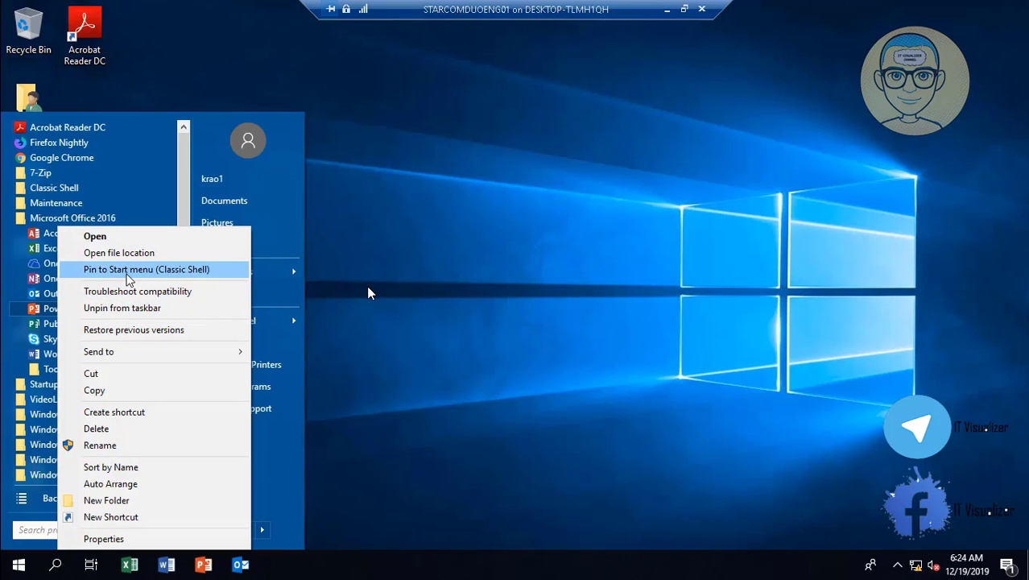
click(127, 271)
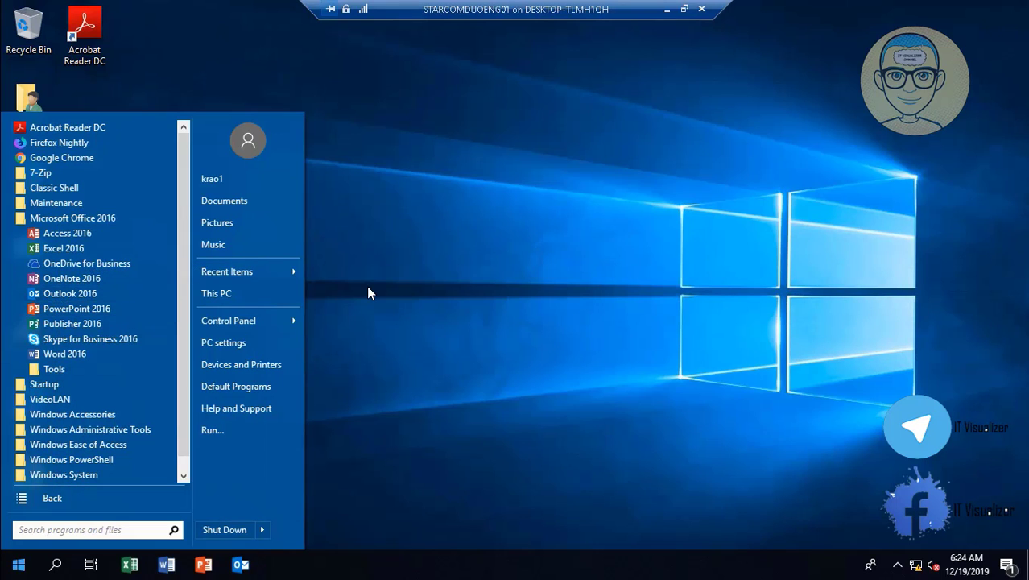
- Pin Outlook 2016 to the Start menu as well, then reopen the menu to check the pinned apps
click(54, 499)
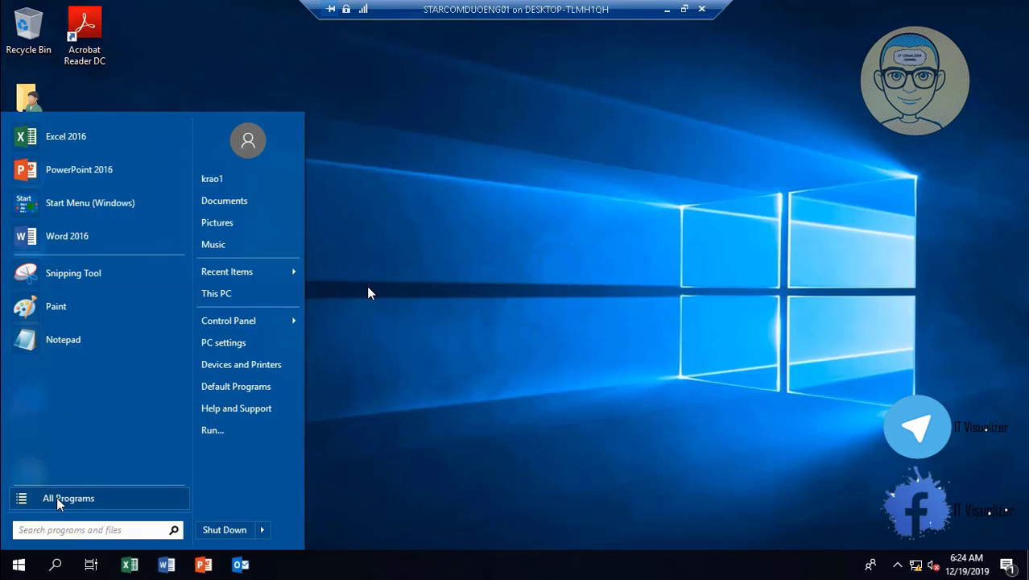
click(58, 501)
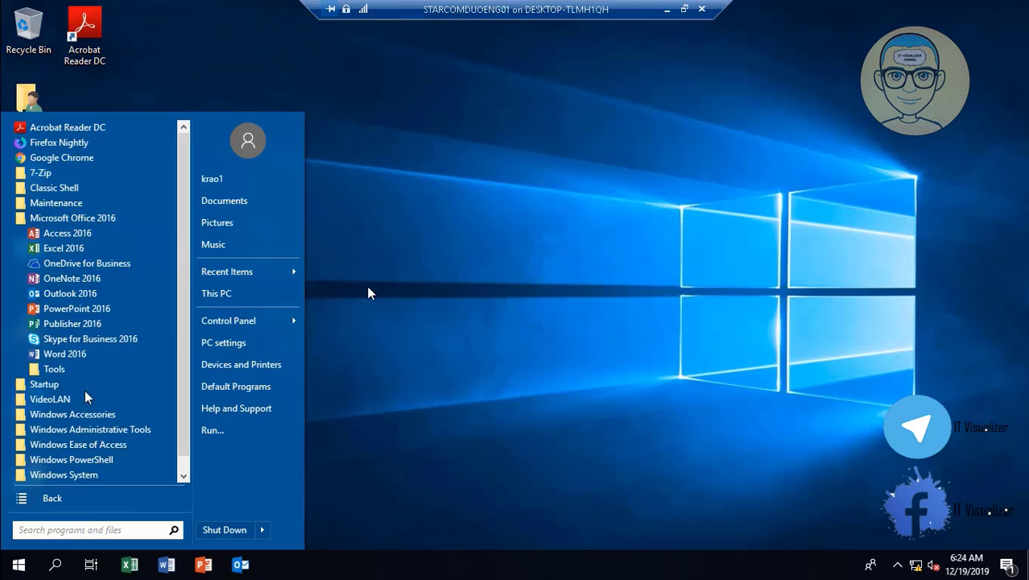
right_click(78, 297)
click(131, 271)
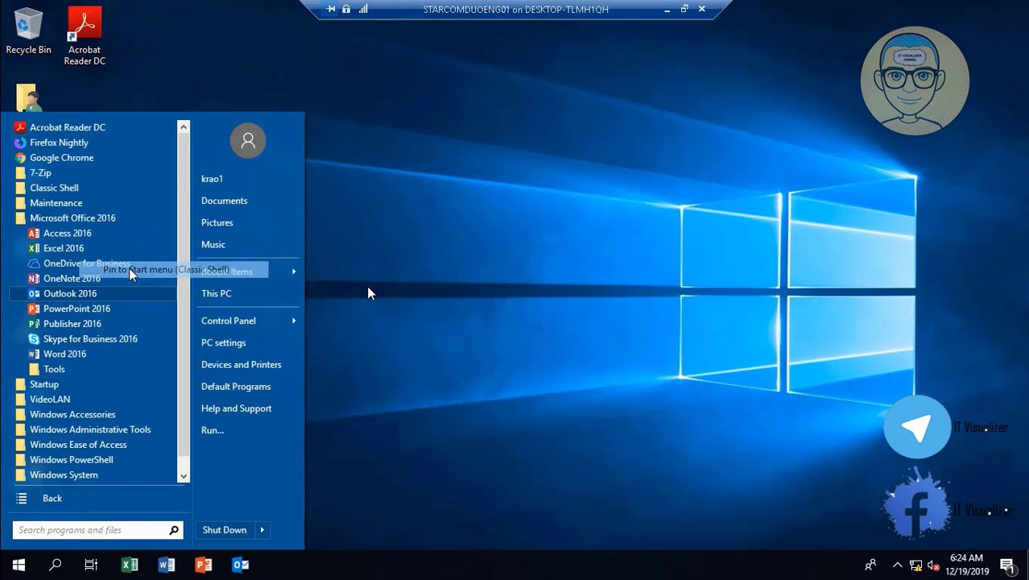
click(470, 333)
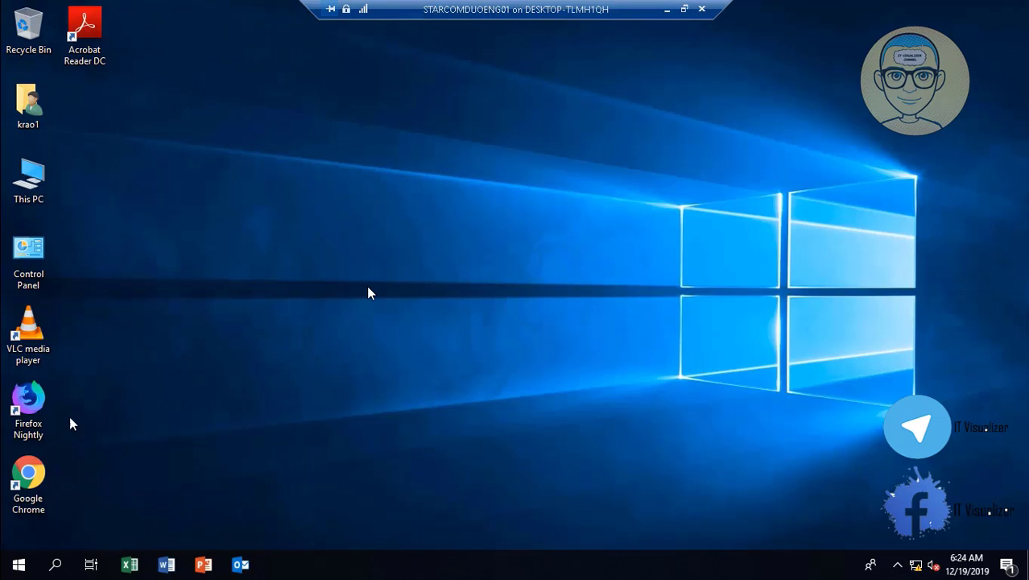
click(18, 566)
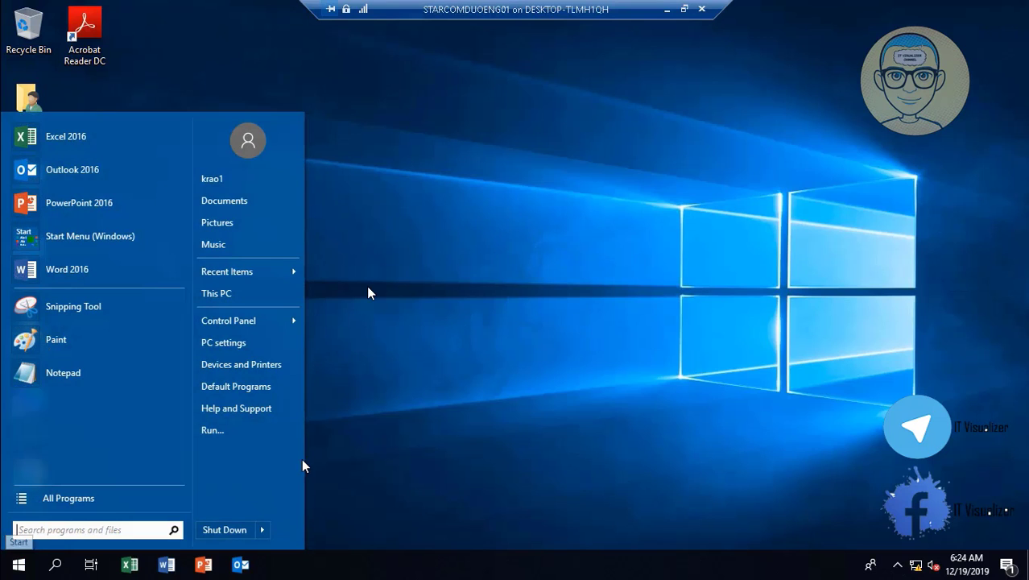
- Pause the Video8.mp4 playback in Windows Media Player
mouse_move(264, 530)
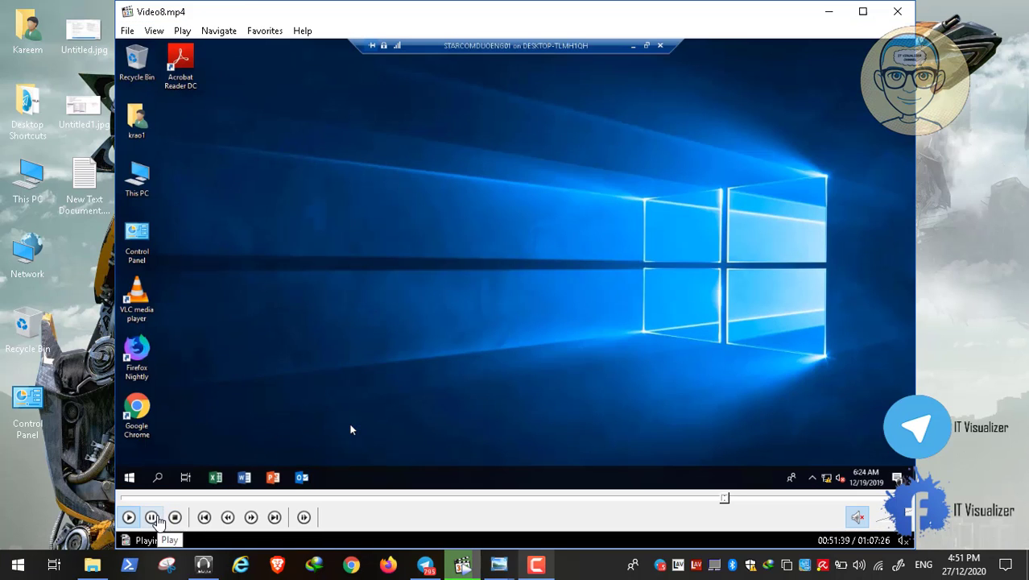
click(152, 517)
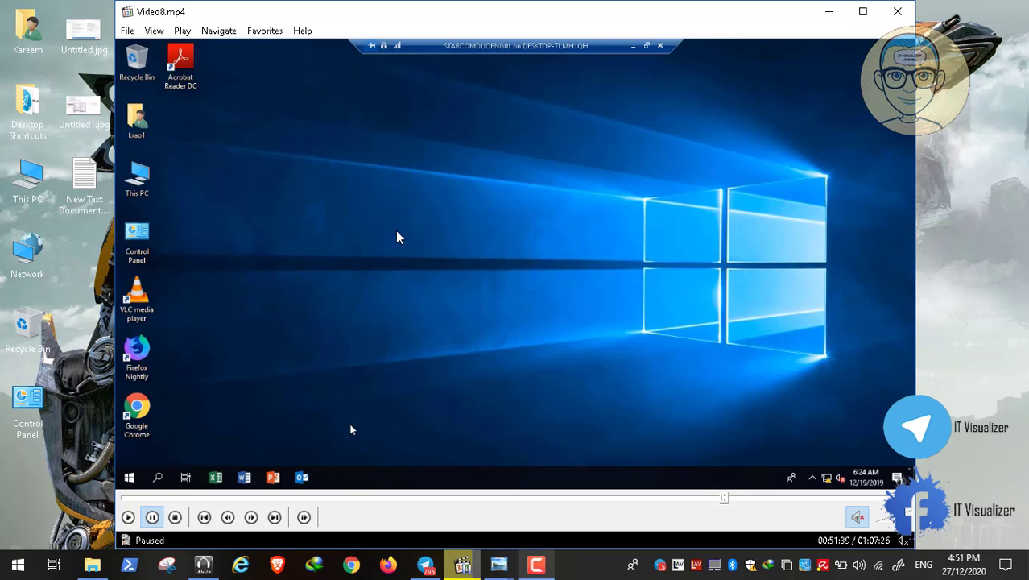
click(537, 566)
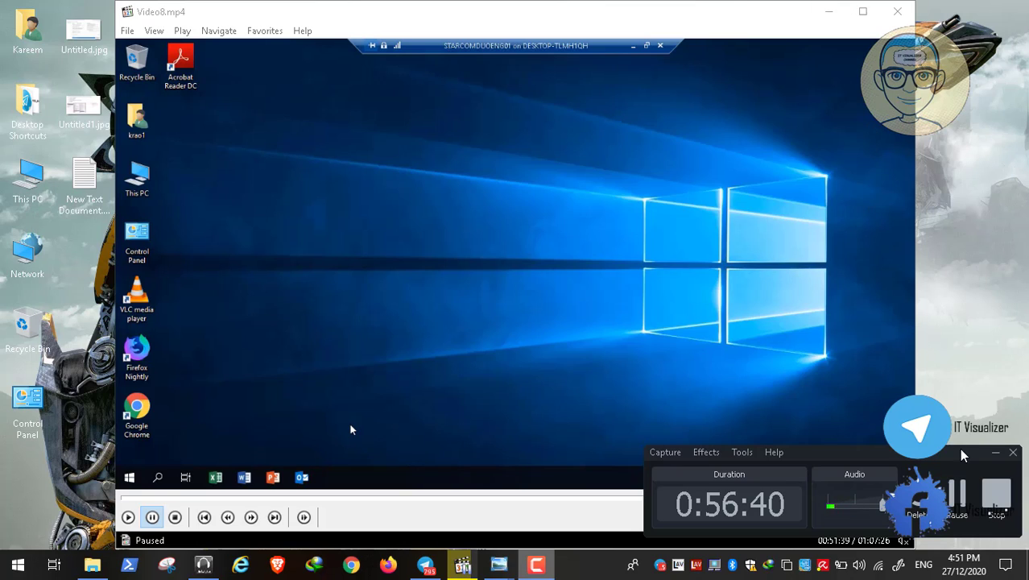
click(995, 454)
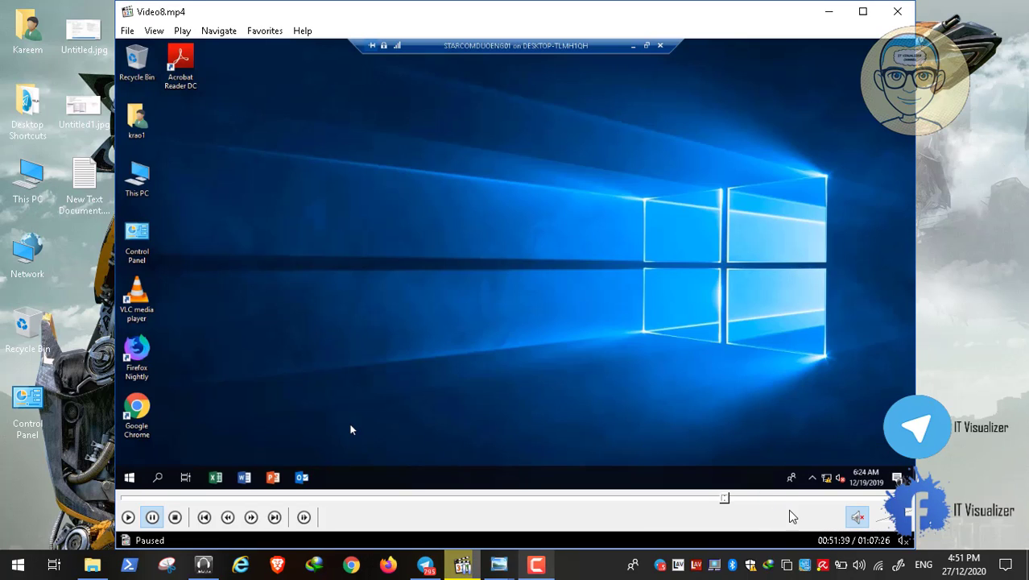
- Minimize Windows Media Player and stop the screen recording
click(830, 11)
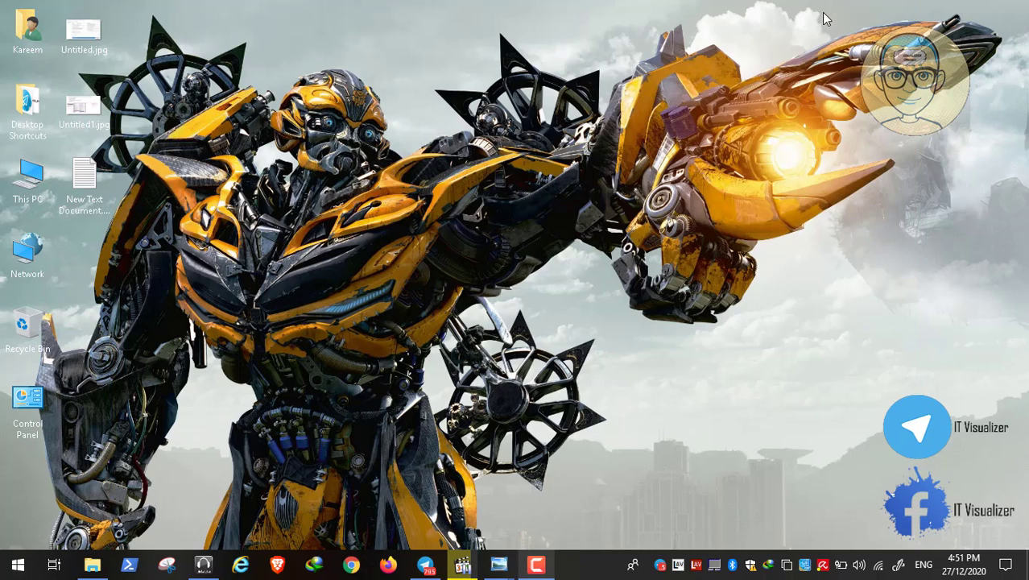
click(536, 564)
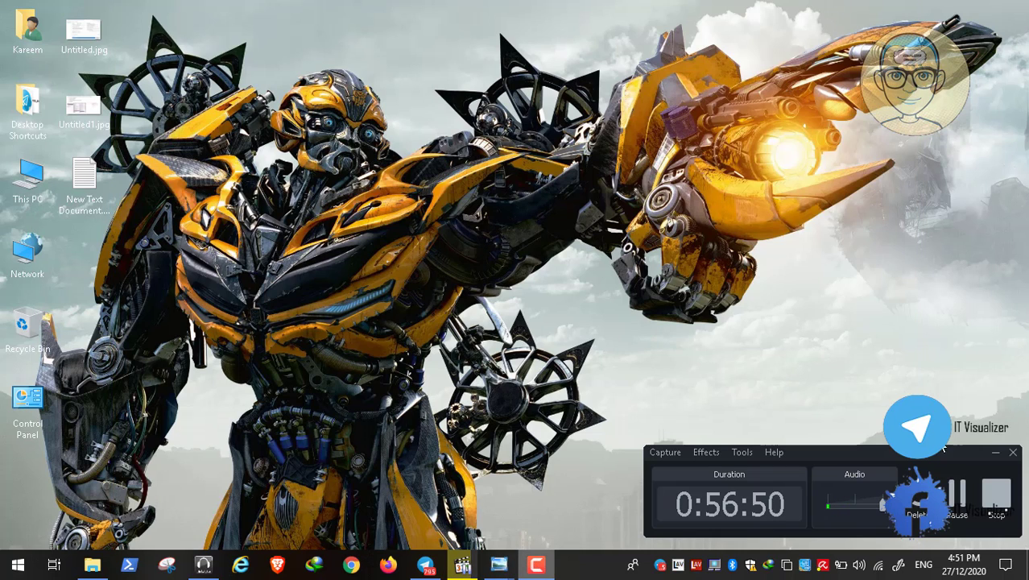
click(996, 496)
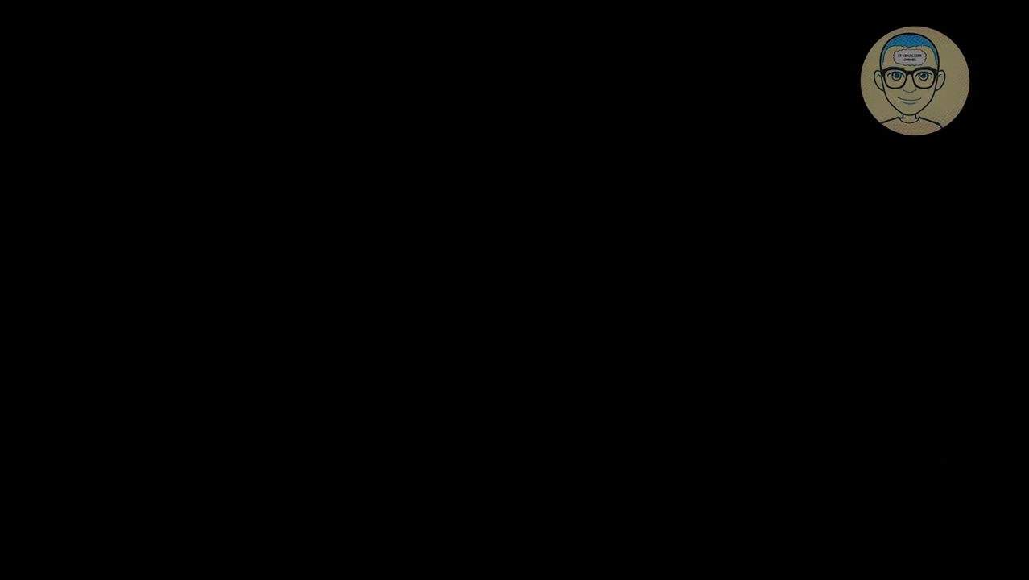